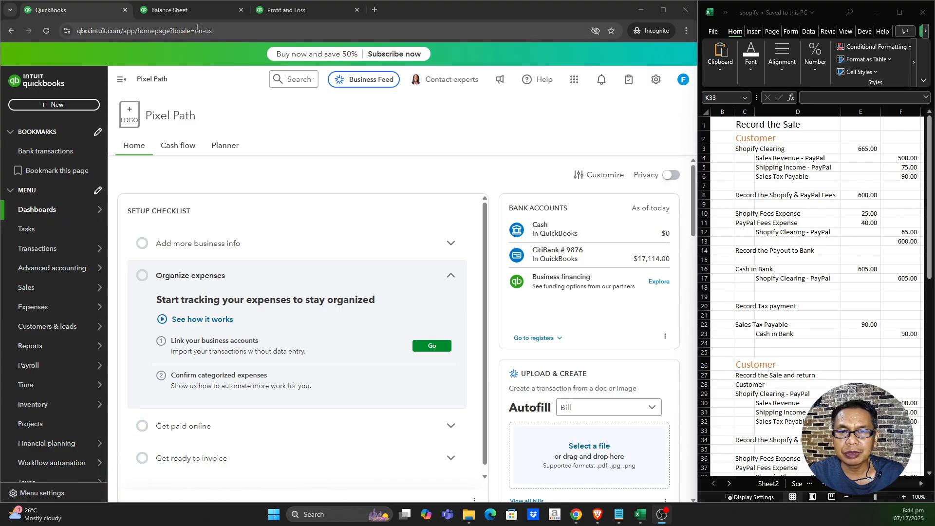
Review the assets, liabilities and equity lines in the year-to-date Balance Sheet.
click(194, 10)
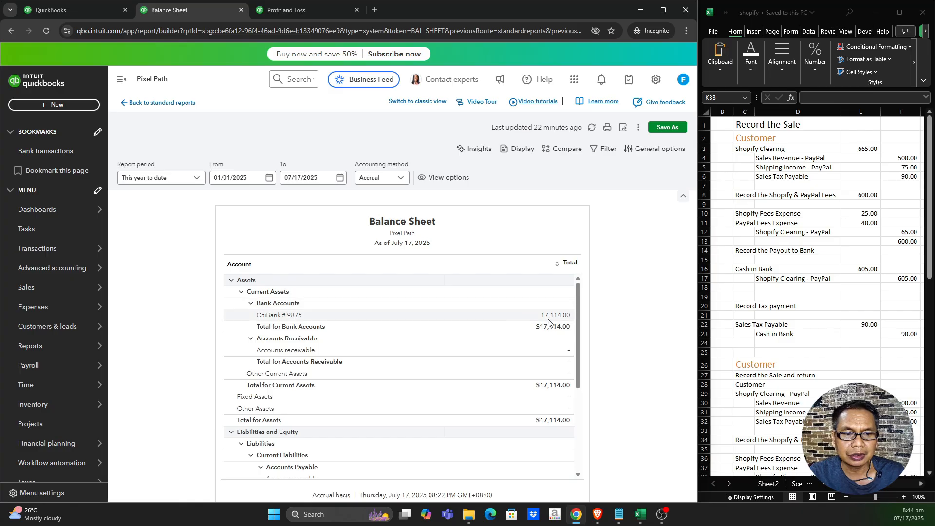
scroll(582, 295, down, 5)
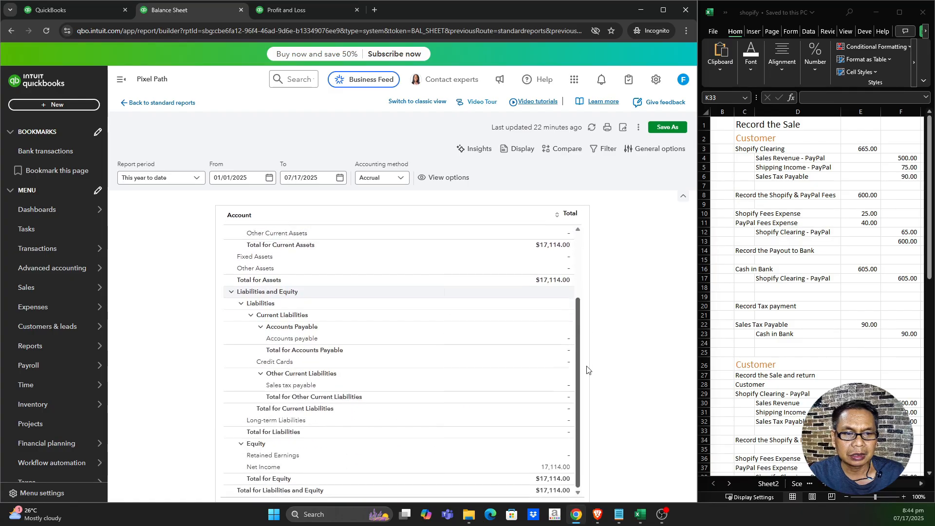
scroll(587, 296, up, 3)
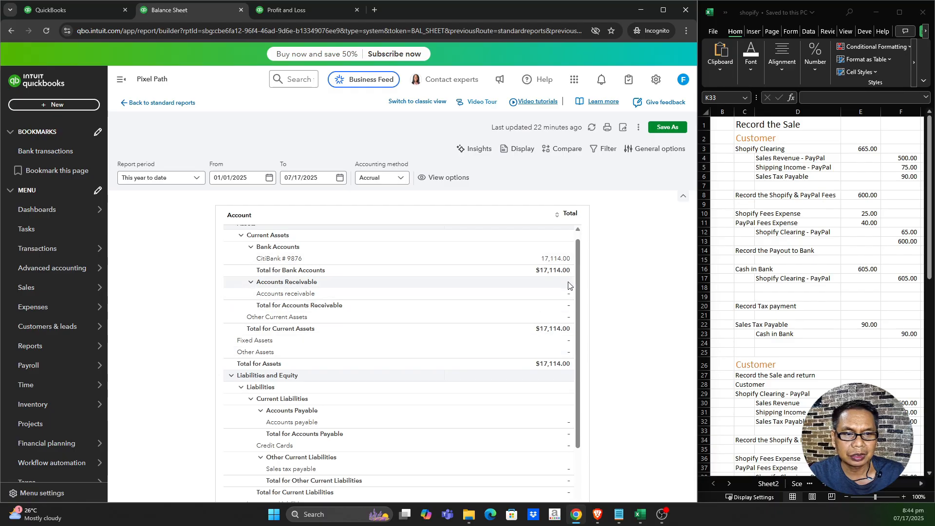
scroll(575, 346, down, 3)
scroll(574, 366, up, 1)
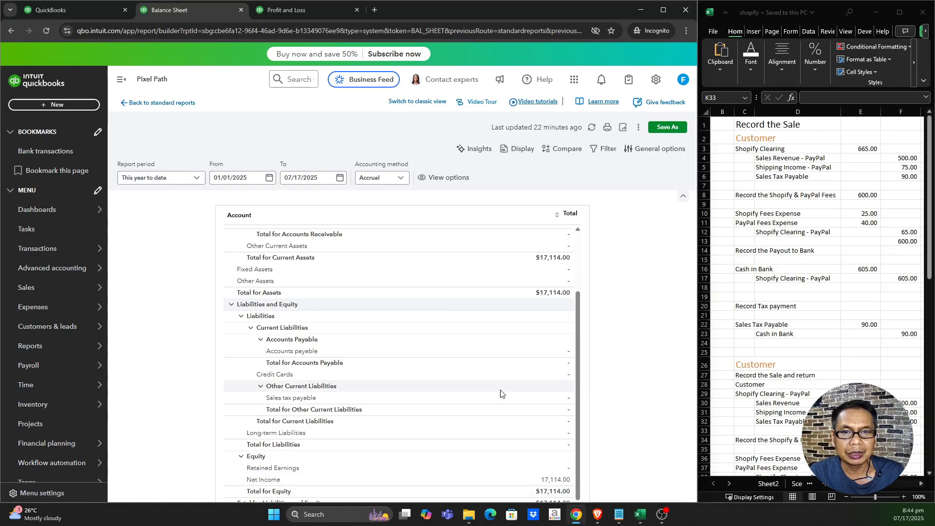
Review the income, cost of goods sold and expense lines in the year-to-date Profit and Loss report.
click(292, 10)
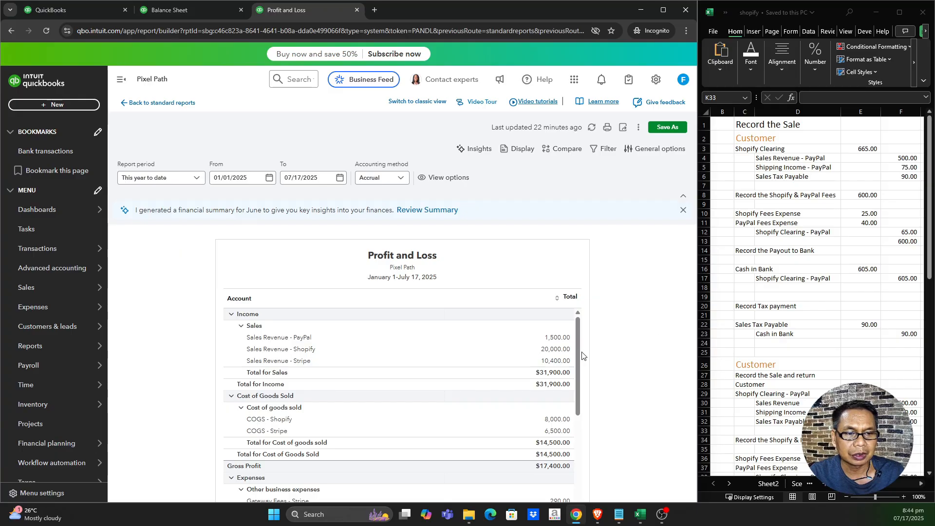
scroll(580, 348, down, 3)
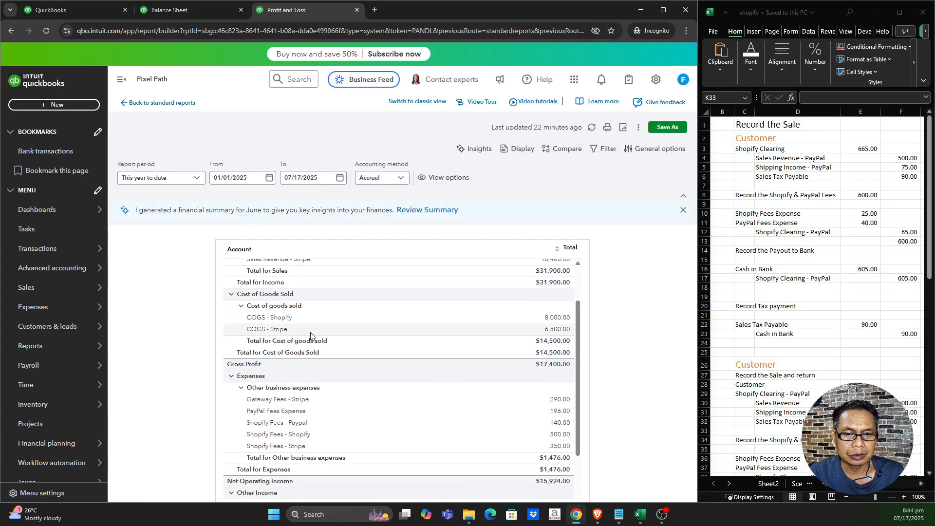
scroll(365, 338, up, 3)
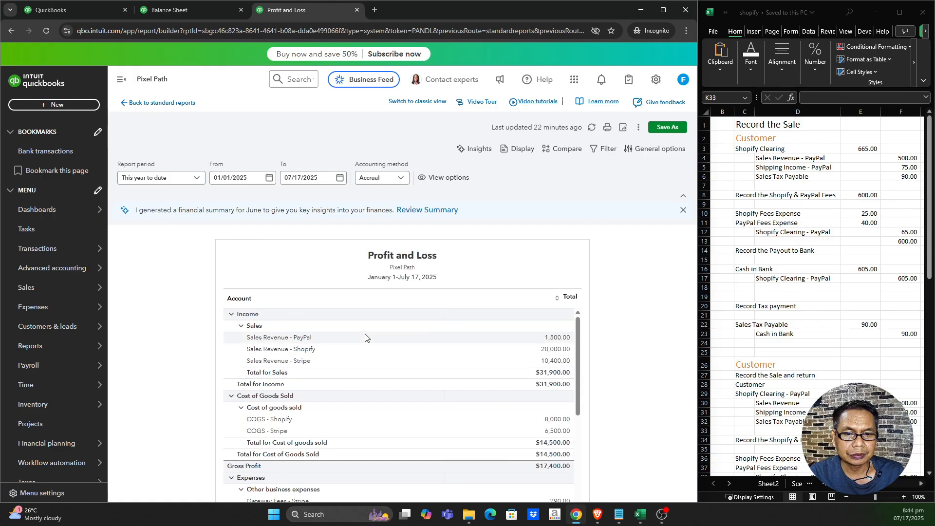
scroll(363, 341, down, 2)
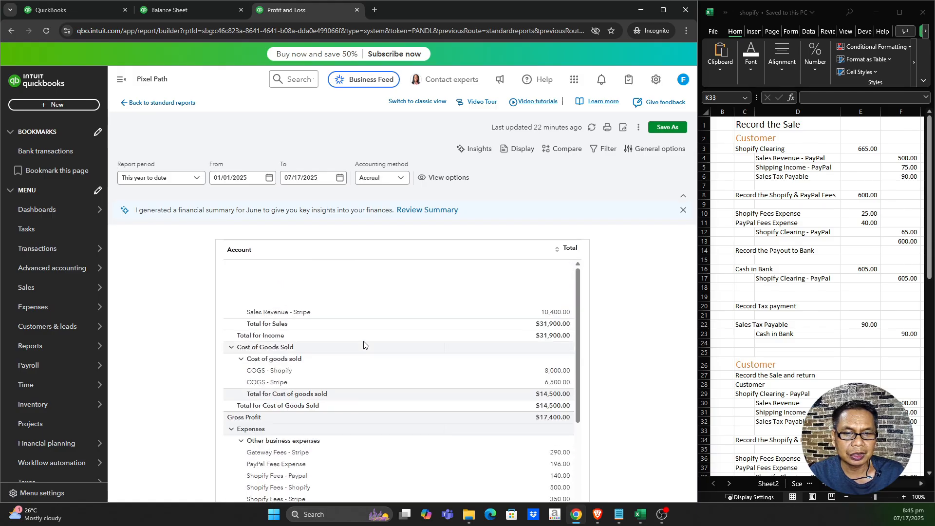
scroll(336, 369, up, 1)
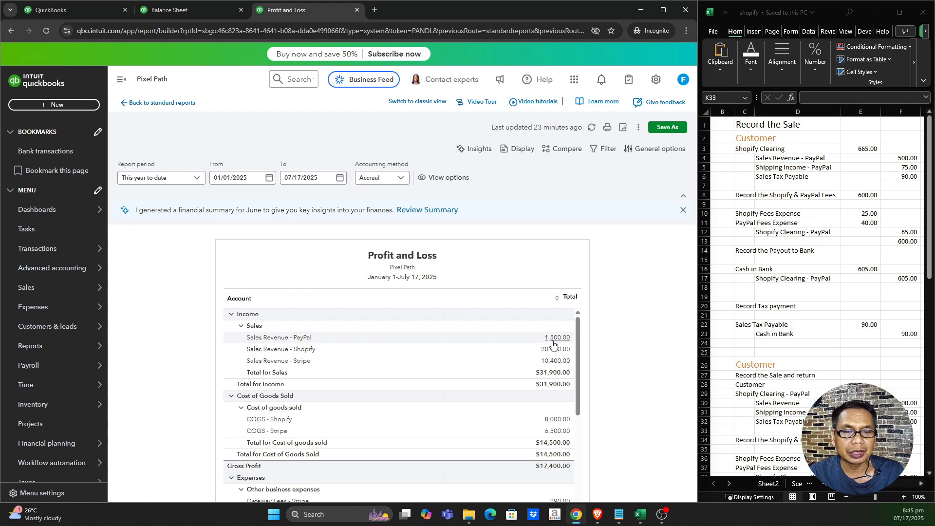
Open the Sales Revenue - PayPal transactions from the Profit and Loss and load the same report address in the QuickBooks home browser tab.
click(555, 338)
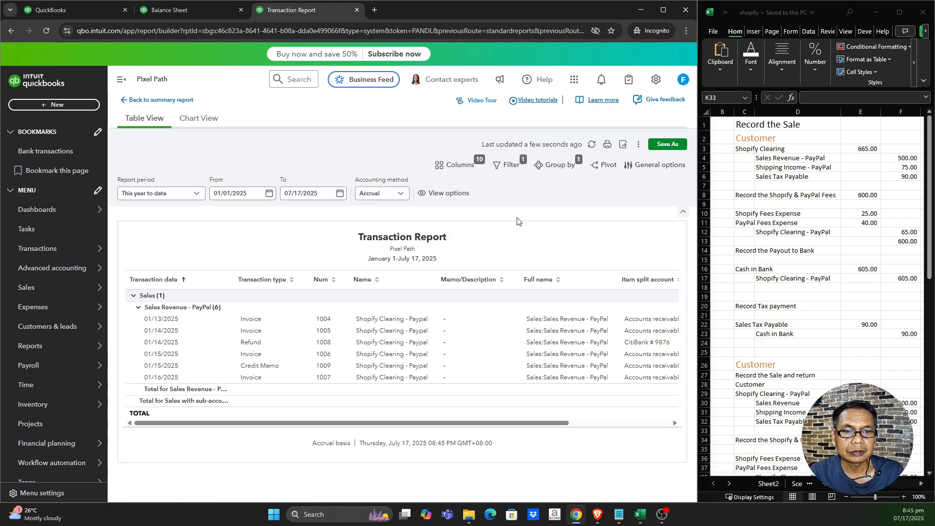
click(435, 30)
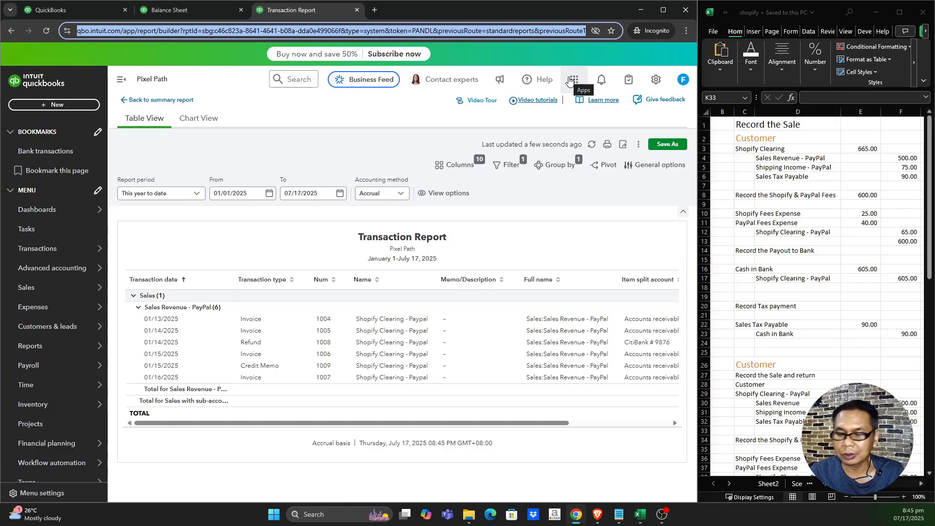
click(76, 12)
click(131, 30)
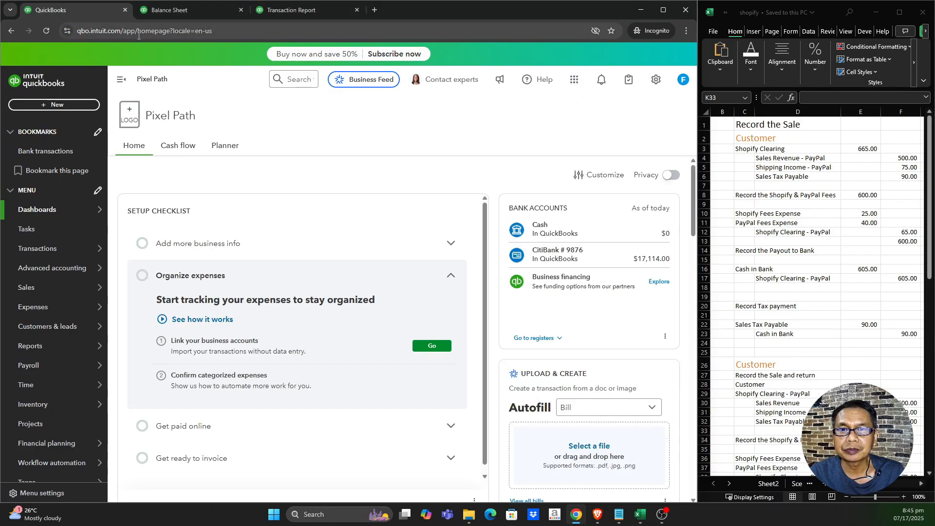
key(ctrl+v)
click(231, 54)
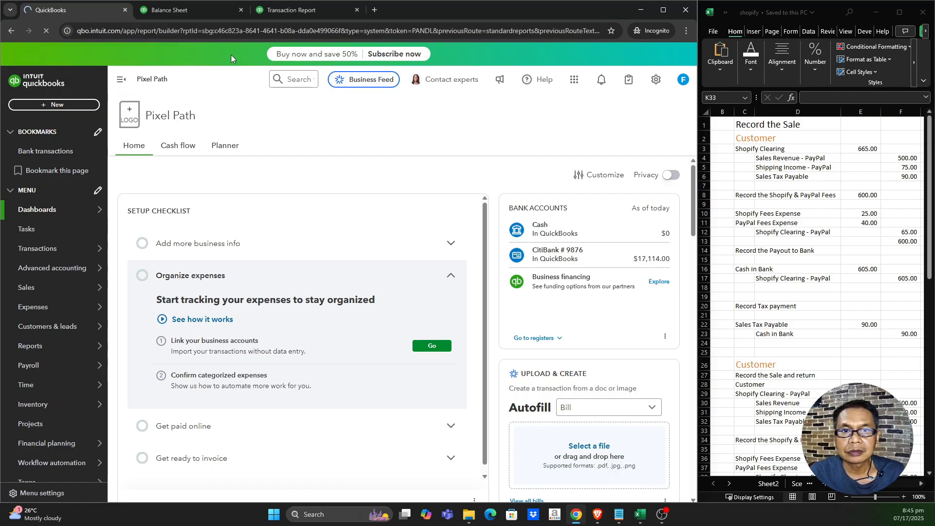
Open the Chart of accounts in a separate browser tab and place it just before the Balance Sheet.
click(181, 11)
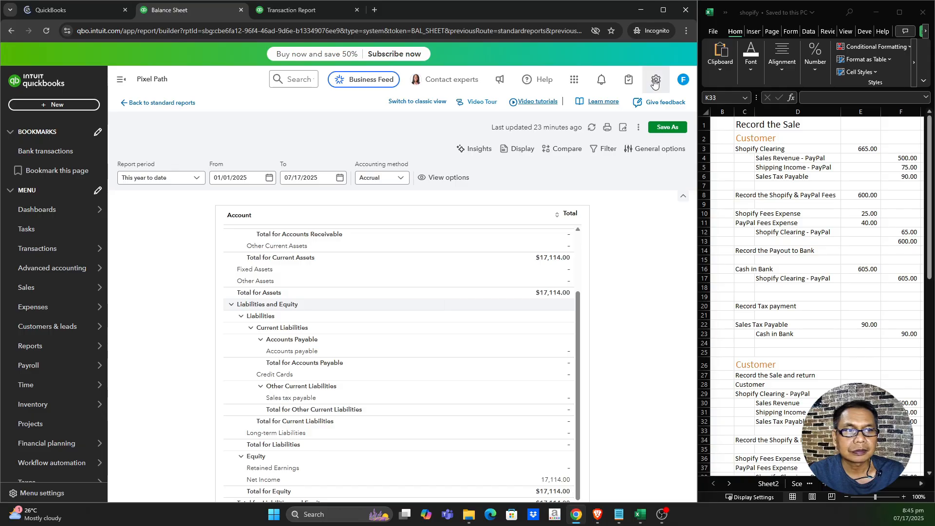
click(656, 80)
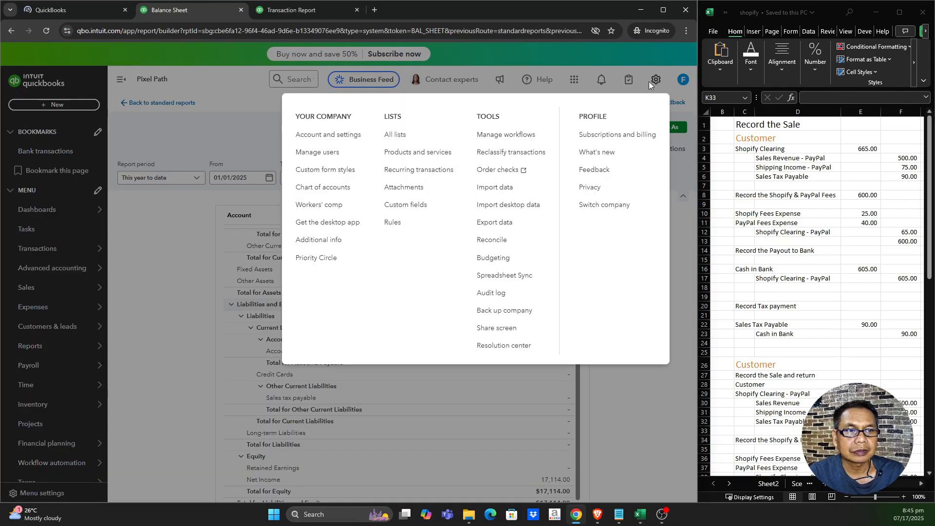
middle_click(334, 193)
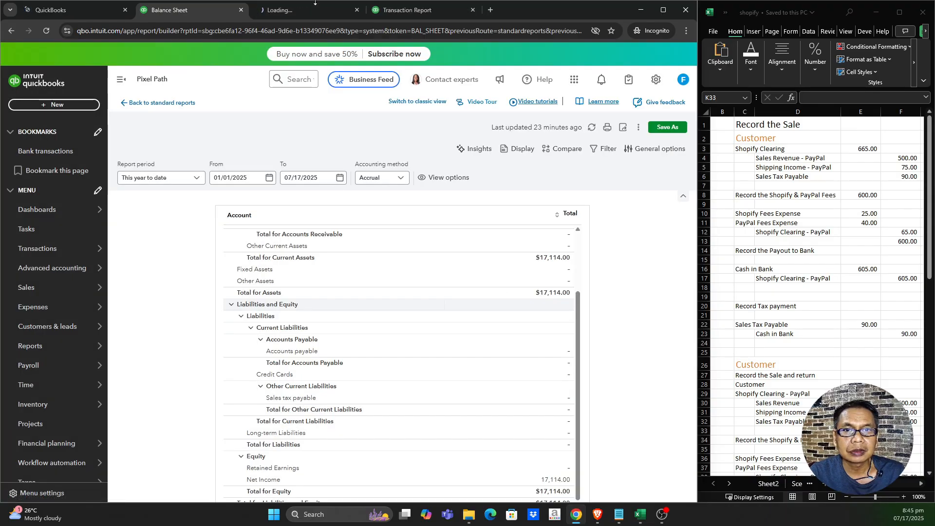
click(313, 10)
drag(313, 11, 194, 9)
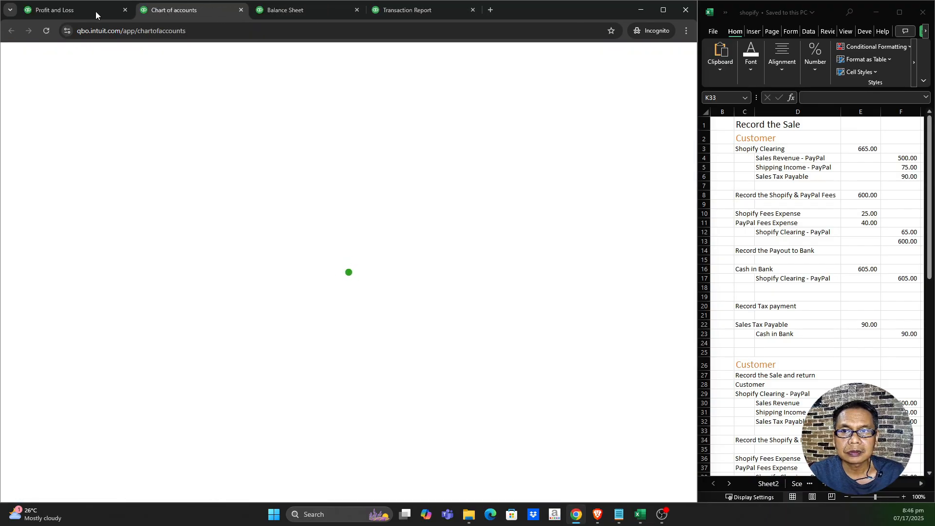
In the first browser tab's Profit and Loss, open the transactions behind the Sales Revenue - PayPal total.
click(72, 11)
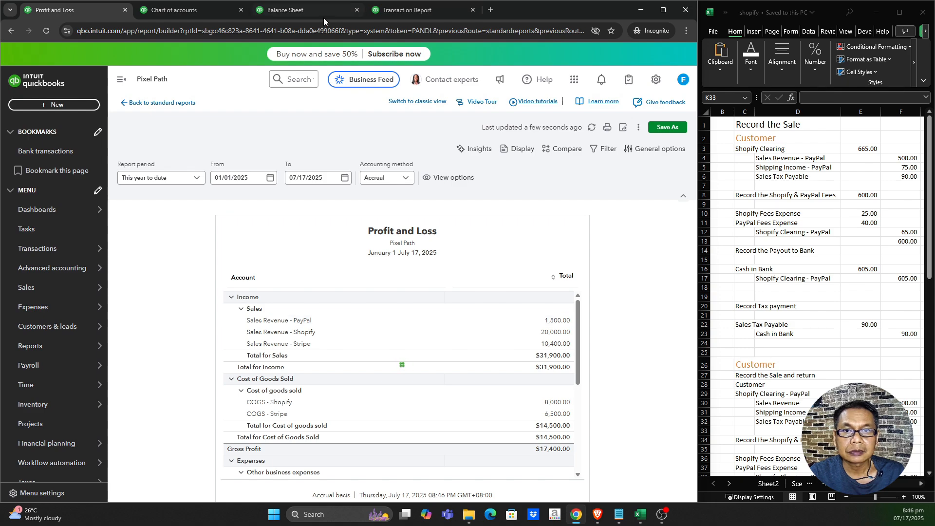
click(416, 11)
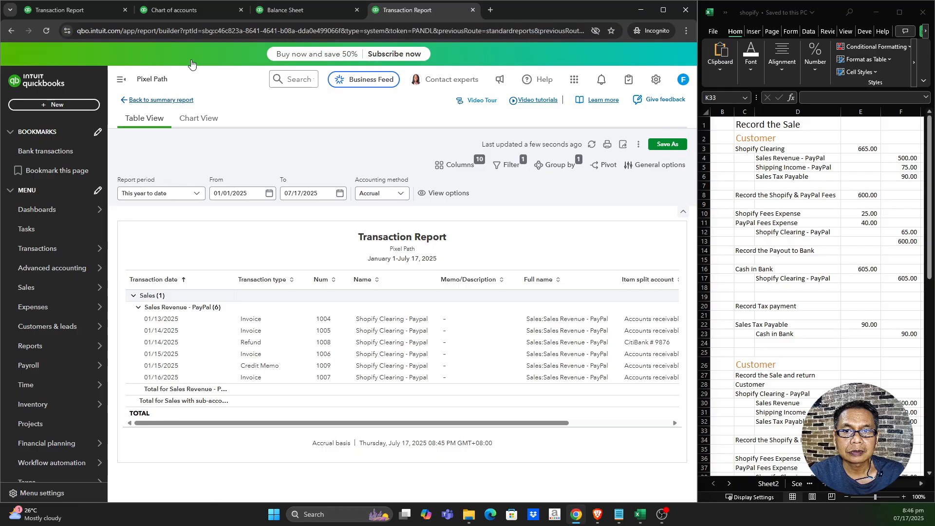
click(297, 13)
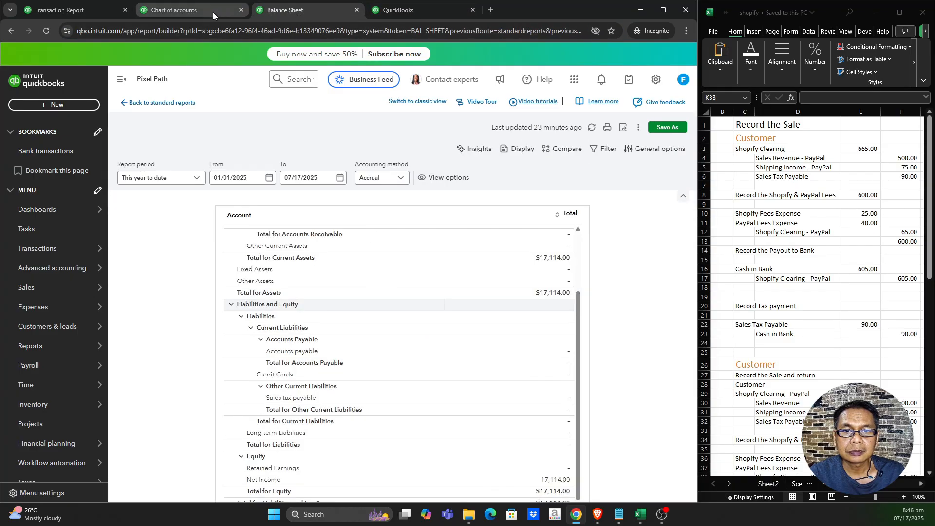
click(212, 12)
click(82, 11)
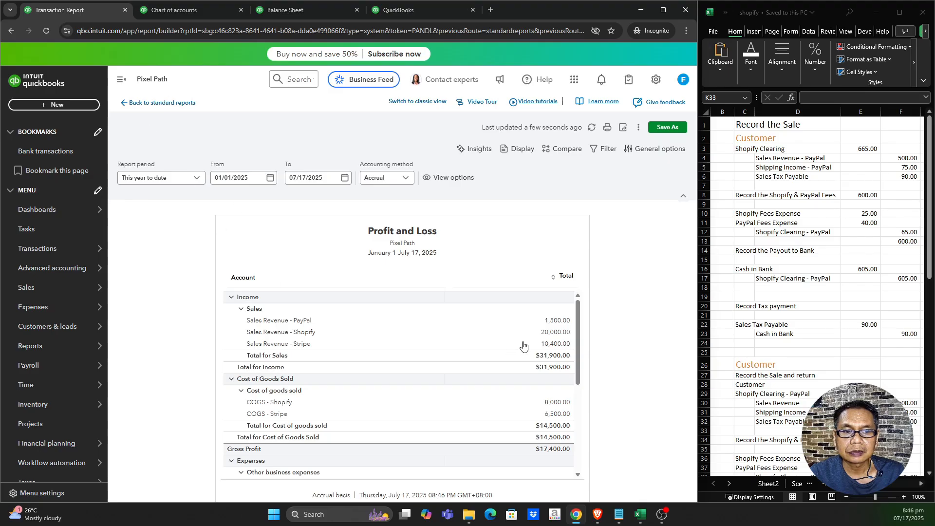
click(557, 320)
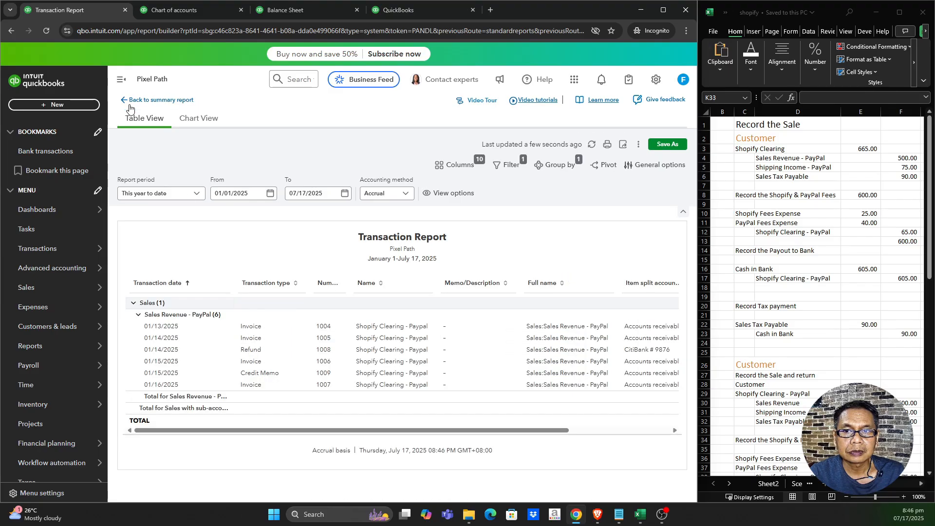
Collapse the navigation menu and examine the amounts and balances of the Sales Revenue - PayPal transactions.
click(122, 80)
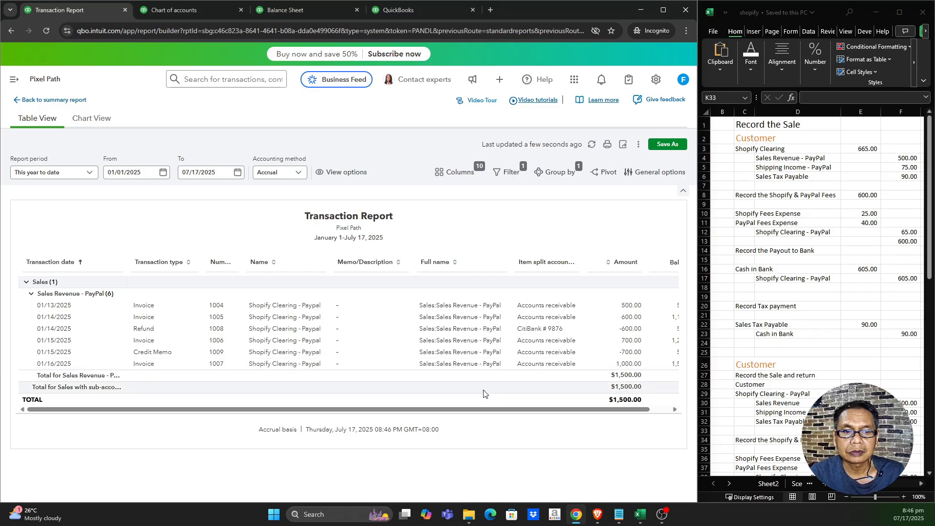
drag(376, 409, 418, 418)
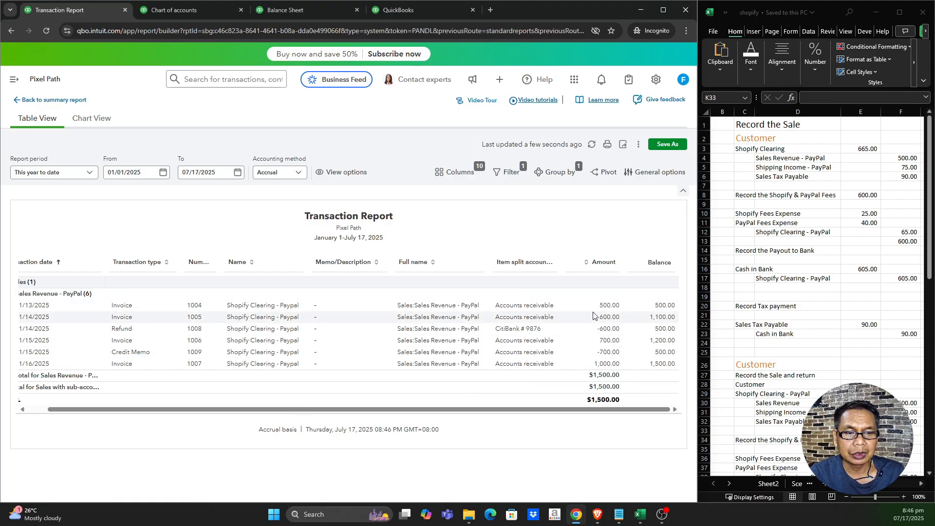
drag(516, 415, 415, 415)
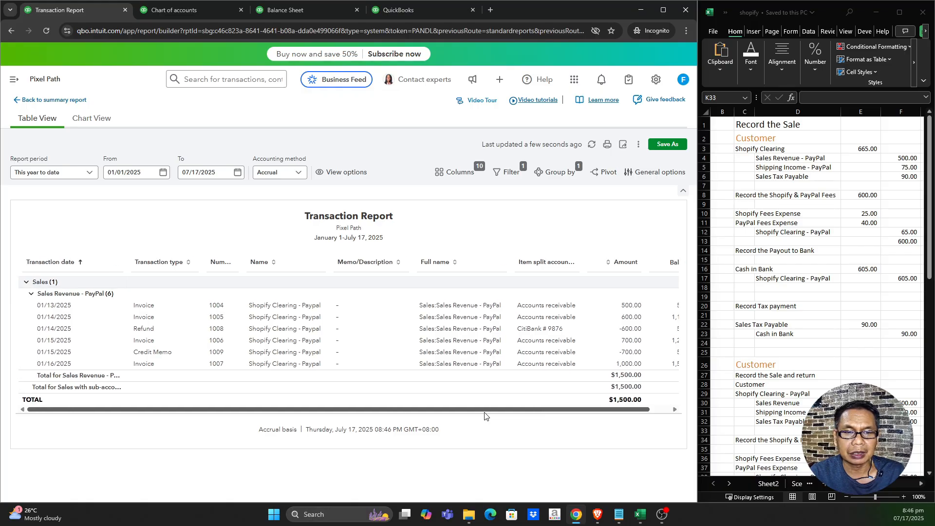
drag(485, 415, 506, 415)
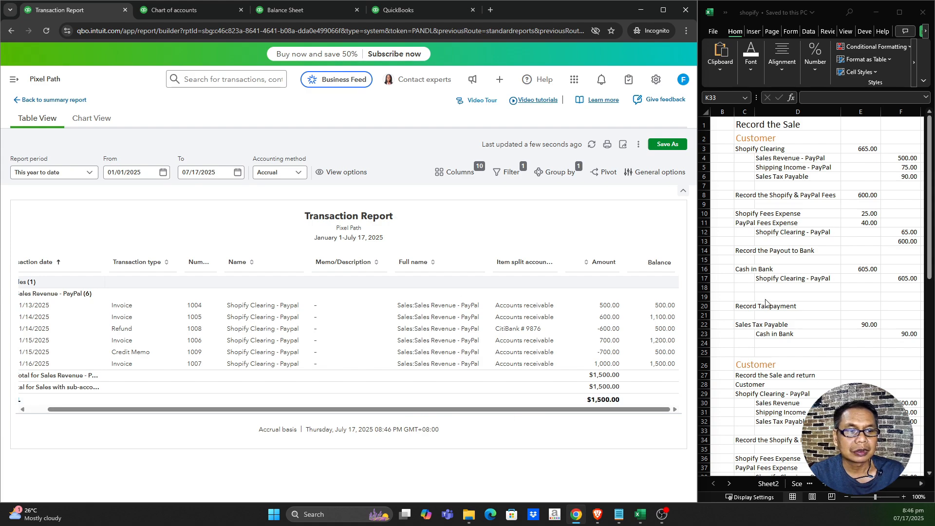
Switch to the shopify workbook in Excel and examine the supplier purchase entry for Cost of Goods Sold and Account payable in H3:K4.
key(alt+Tab)
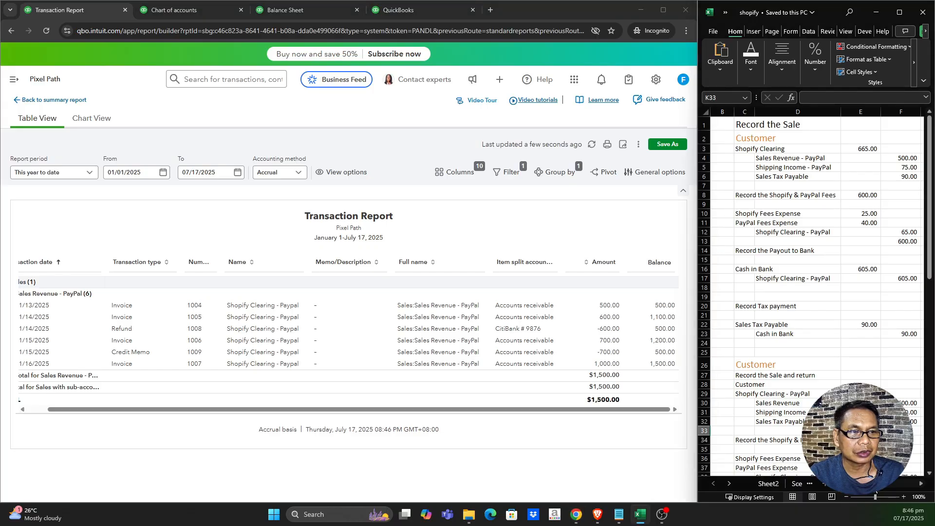
scroll(837, 247, left, 2)
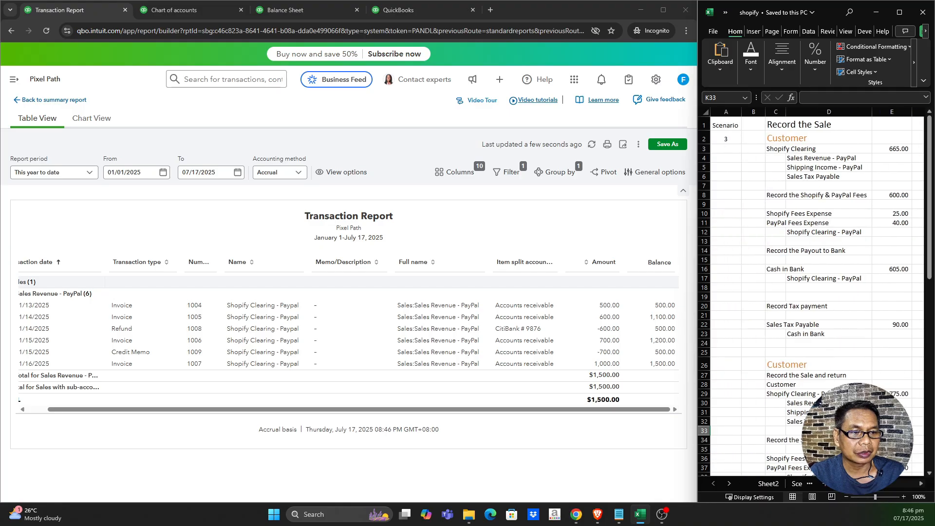
scroll(887, 488, right, 3)
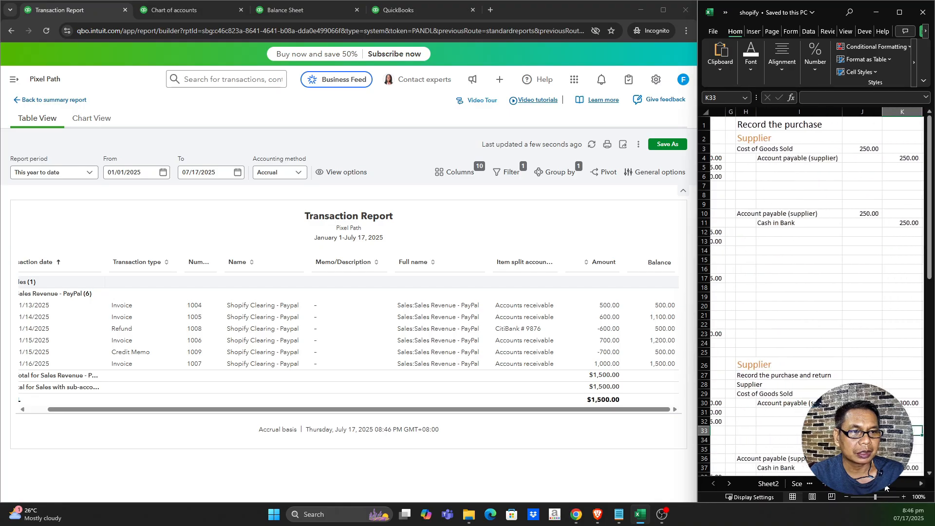
scroll(886, 488, right, 2)
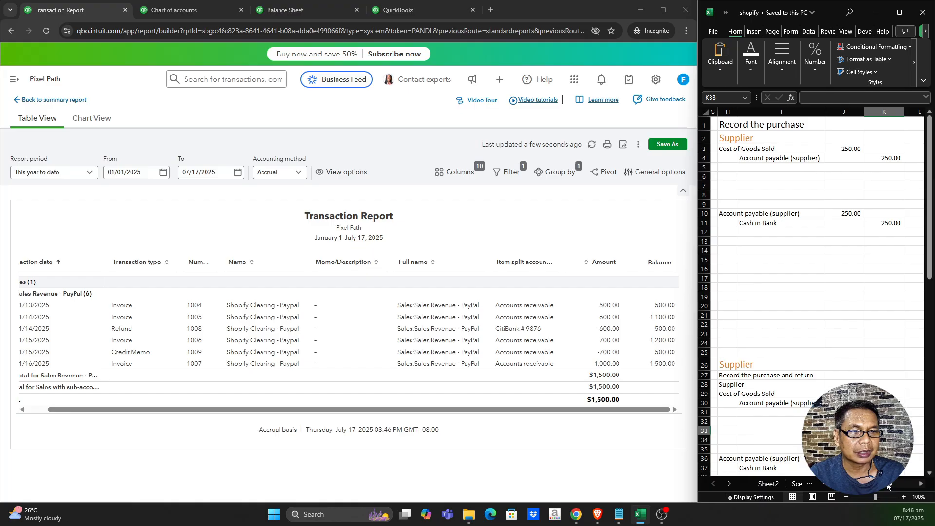
drag(890, 487, 891, 487)
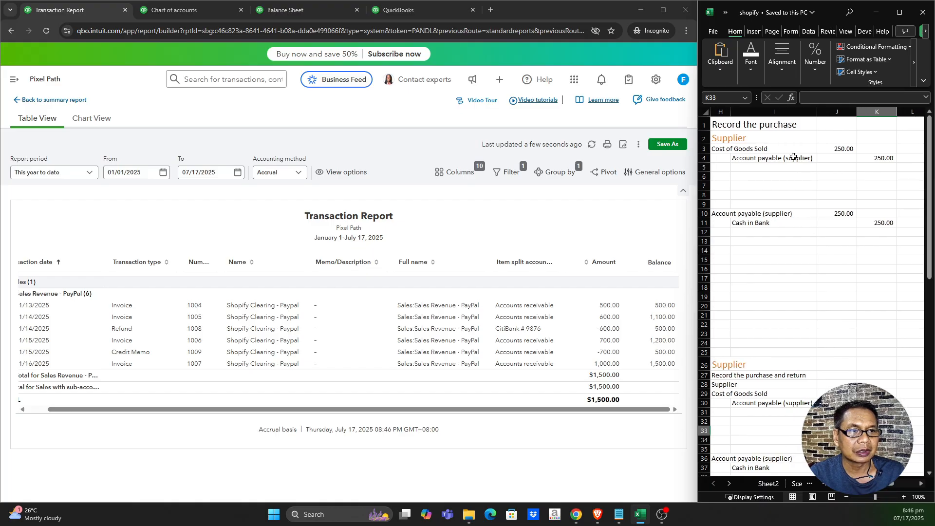
drag(725, 149, 891, 158)
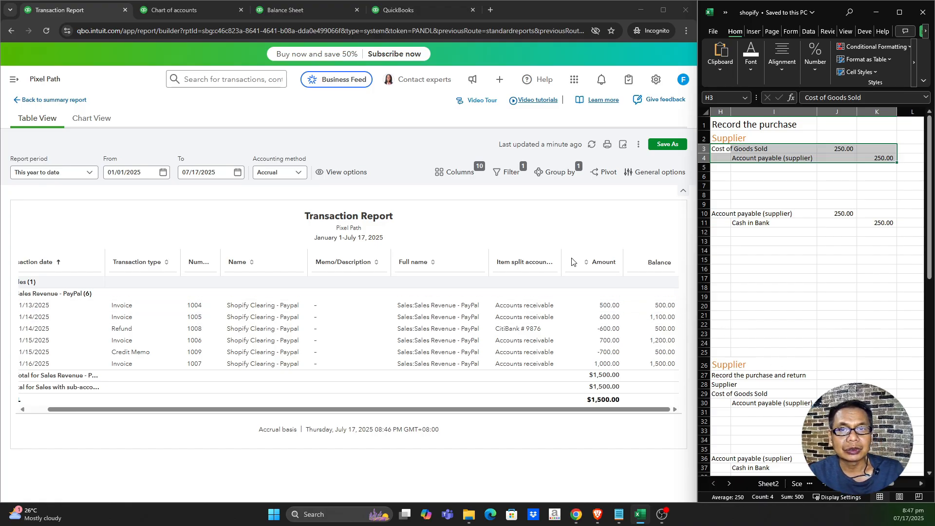
click(779, 269)
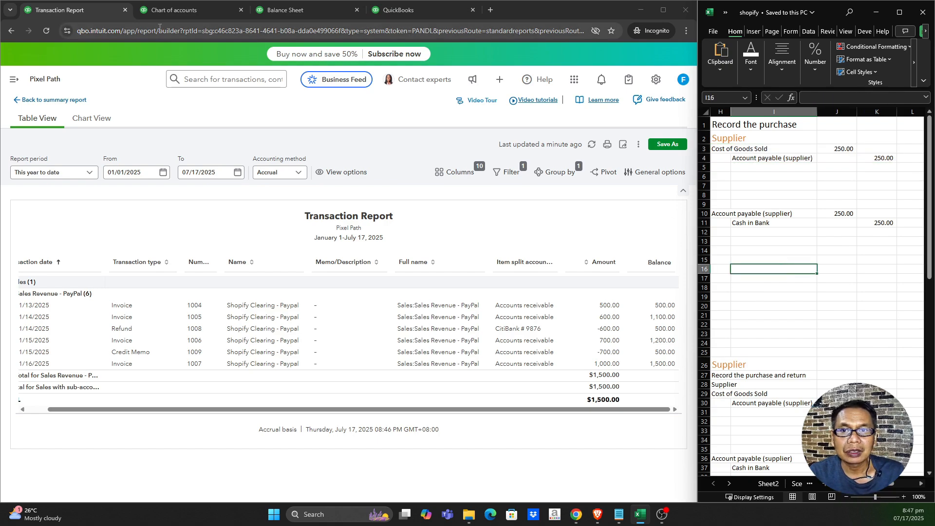
Switch to the Chart of accounts and filter the account list by "cogs".
mouse_move(174, 10)
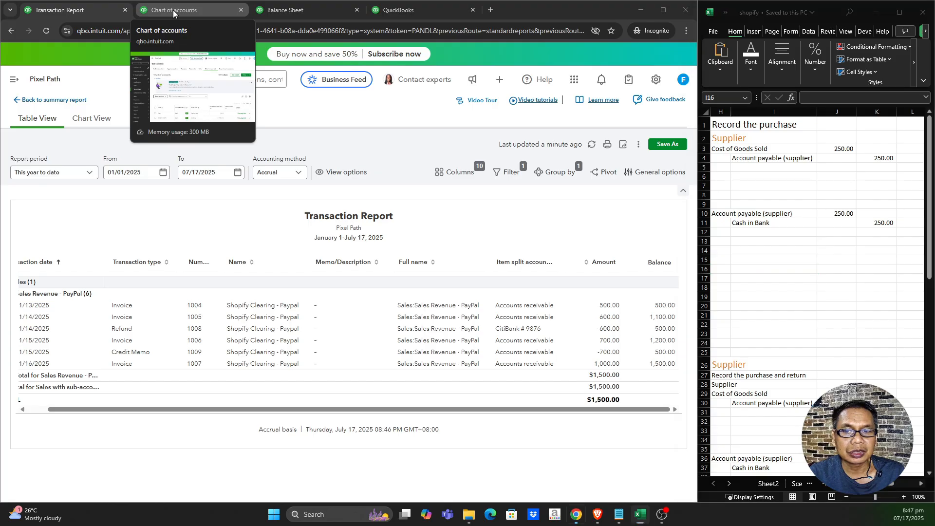
click(173, 9)
click(251, 287)
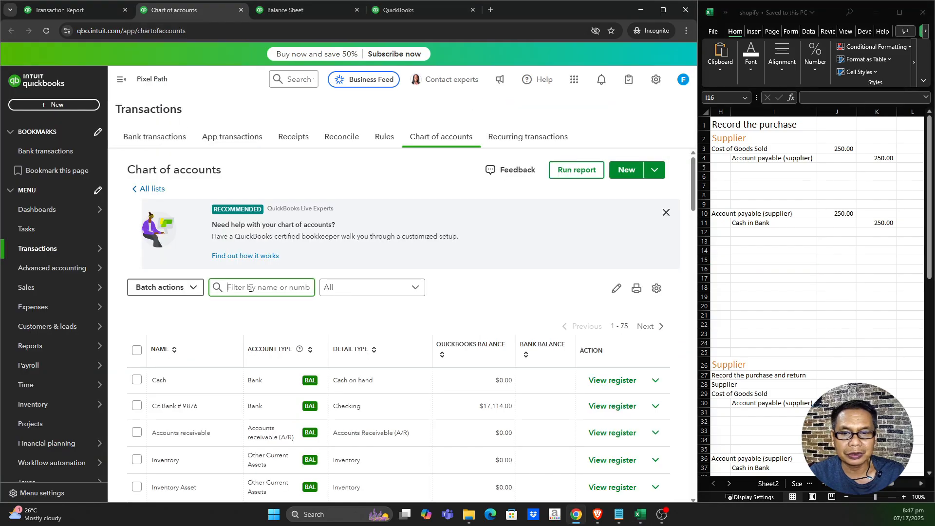
text(co)
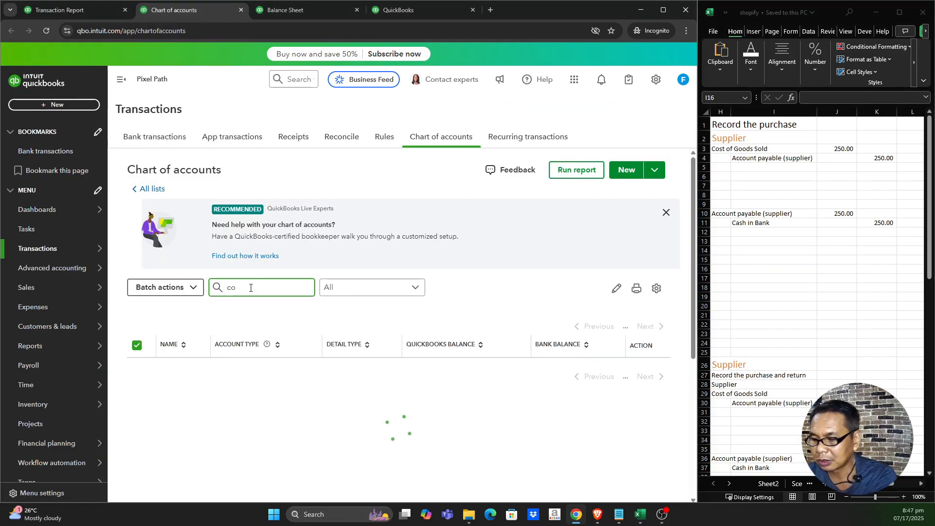
text(gs)
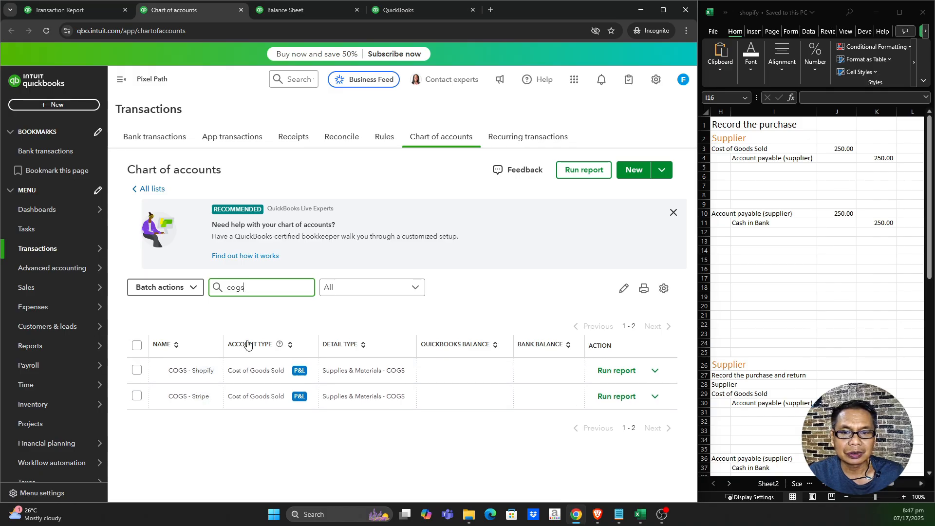
Start a new account named COGS - Paypal with account type Cost of Goods Sold and detail type Supplies & Materials - COGS.
click(637, 178)
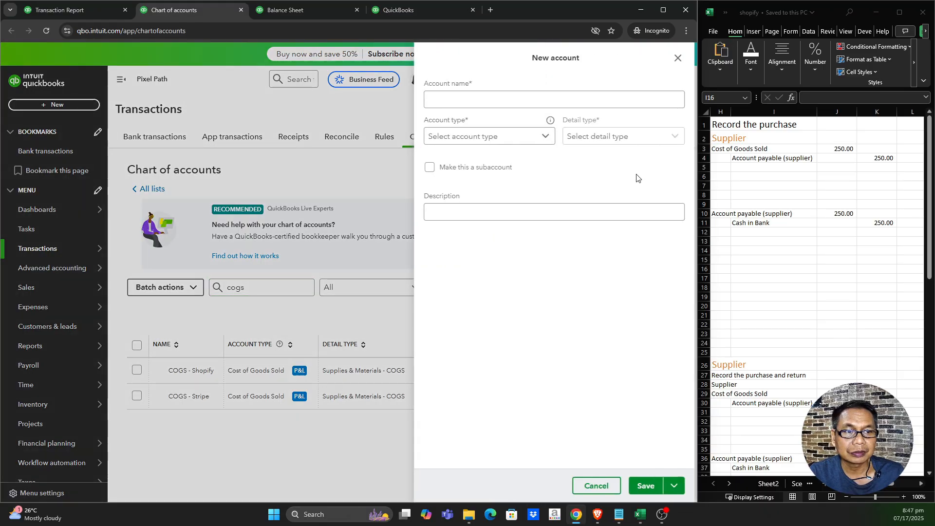
click(471, 100)
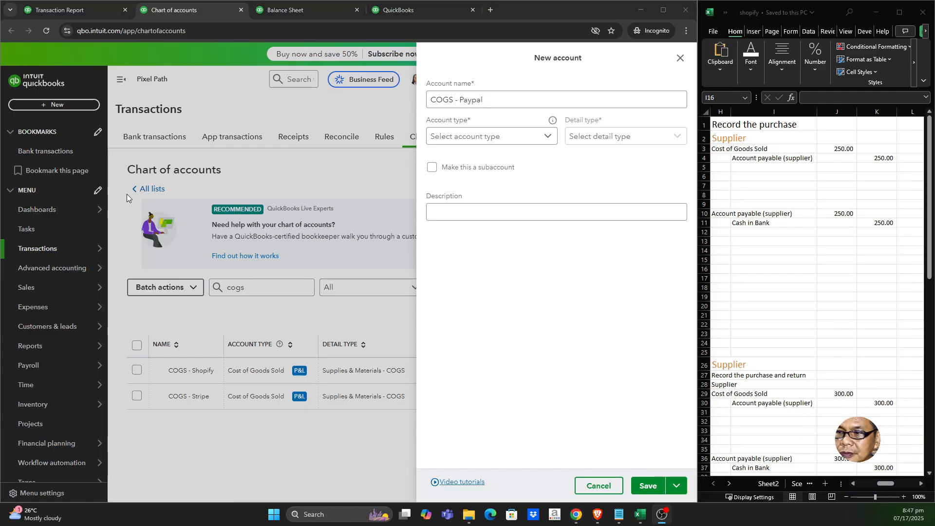
click(549, 138)
click(548, 138)
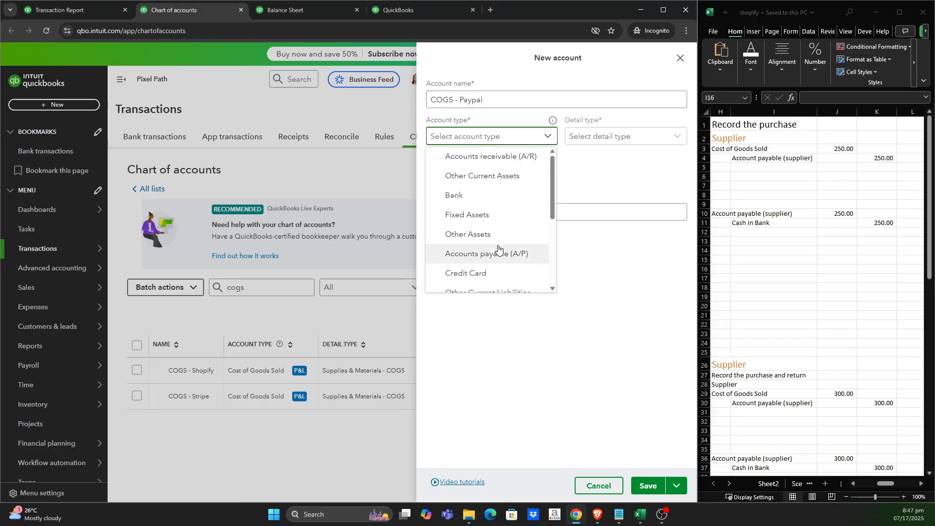
scroll(498, 249, down, 3)
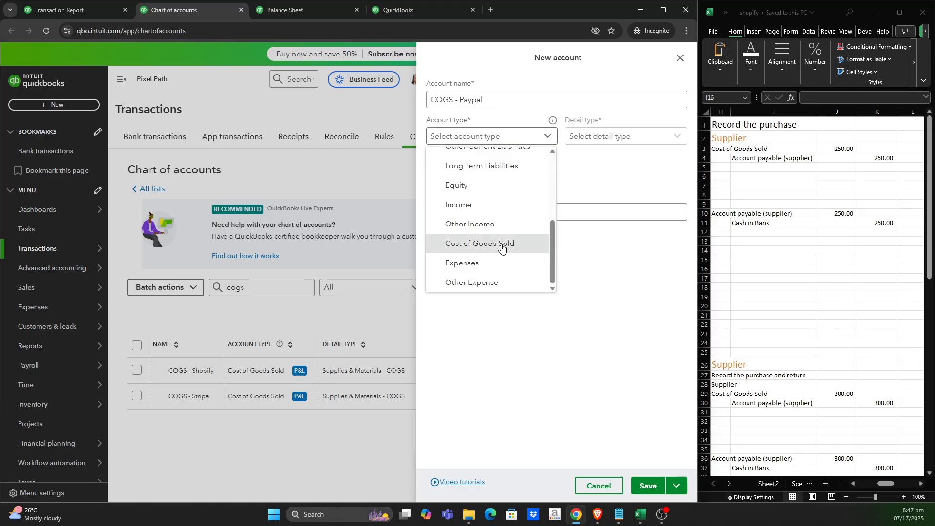
click(502, 245)
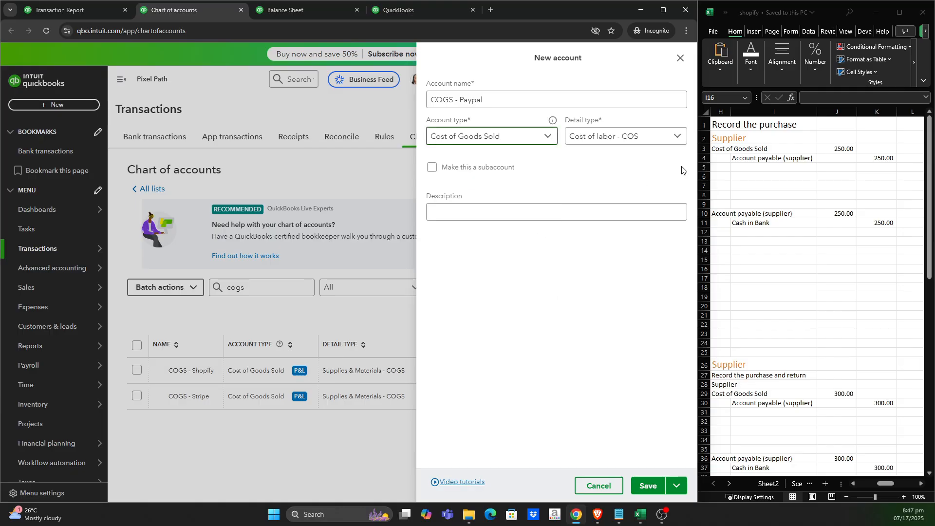
click(680, 142)
click(640, 234)
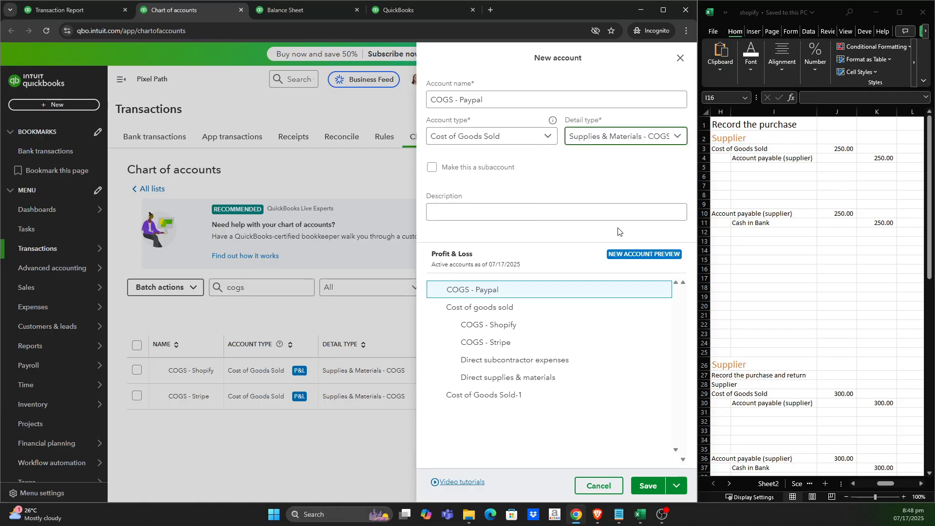
Make the new account a subaccount of Cost of goods sold and save it.
click(432, 168)
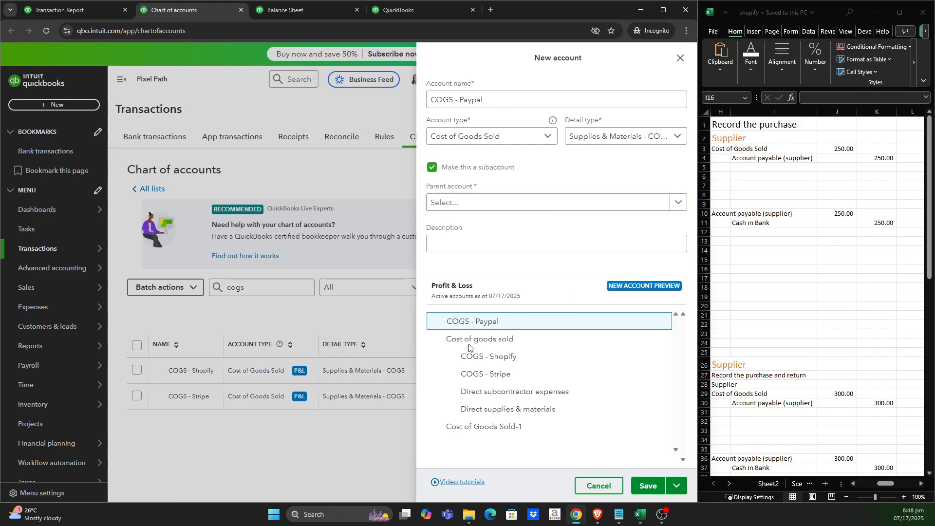
click(678, 202)
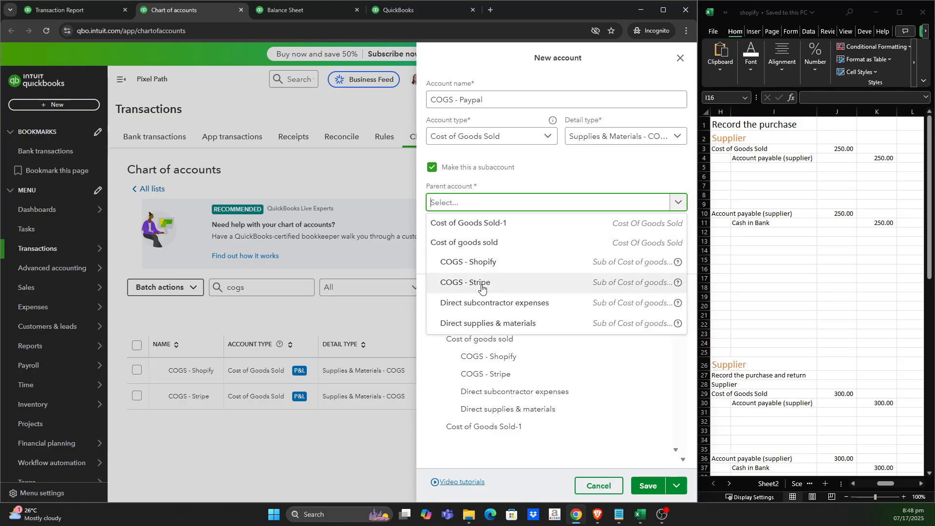
click(485, 248)
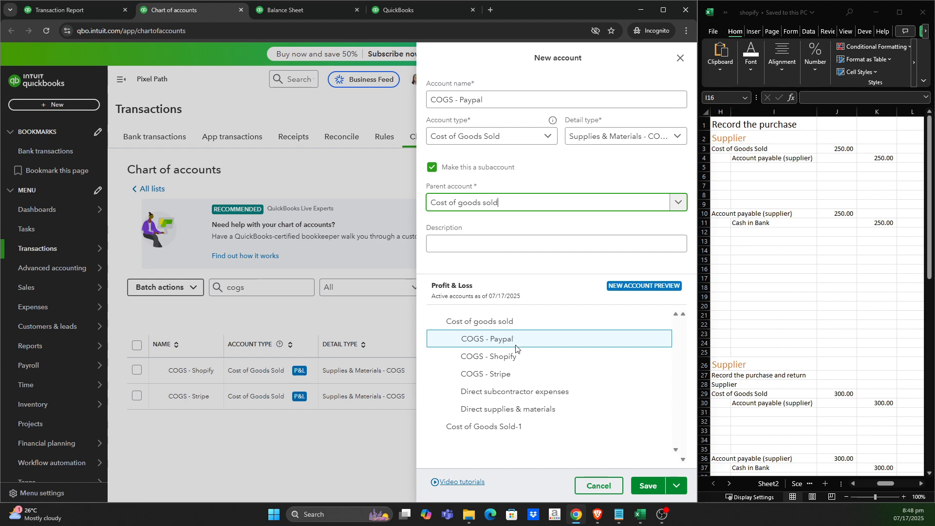
click(648, 485)
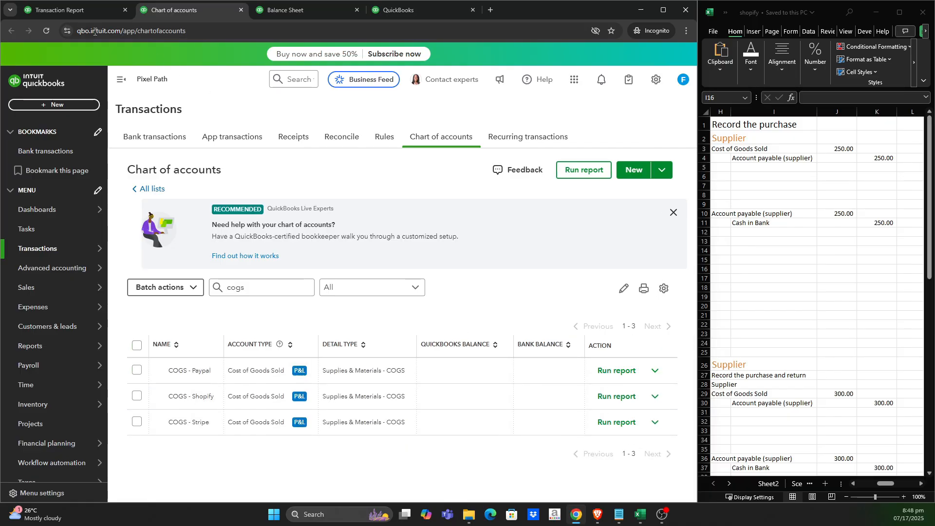
Return to the Transaction Report and place its browser tab last, after the QuickBooks one.
click(80, 13)
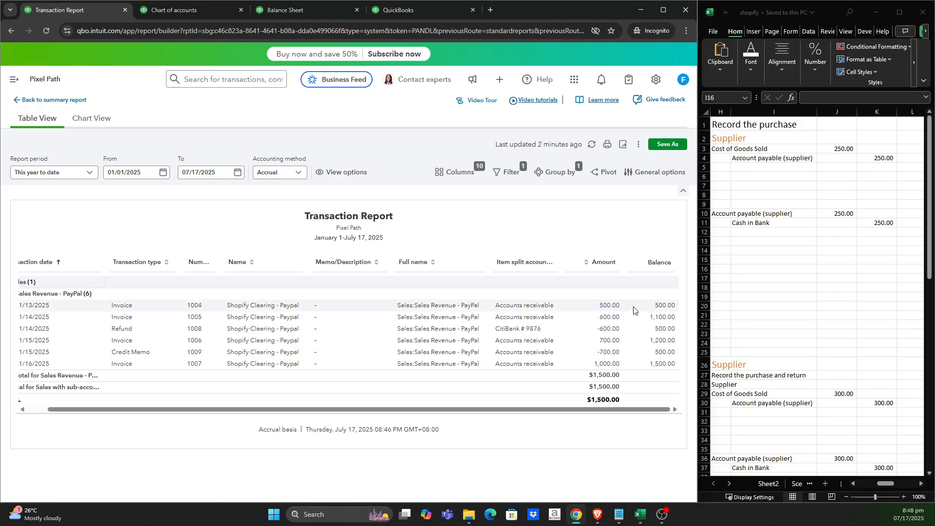
click(188, 12)
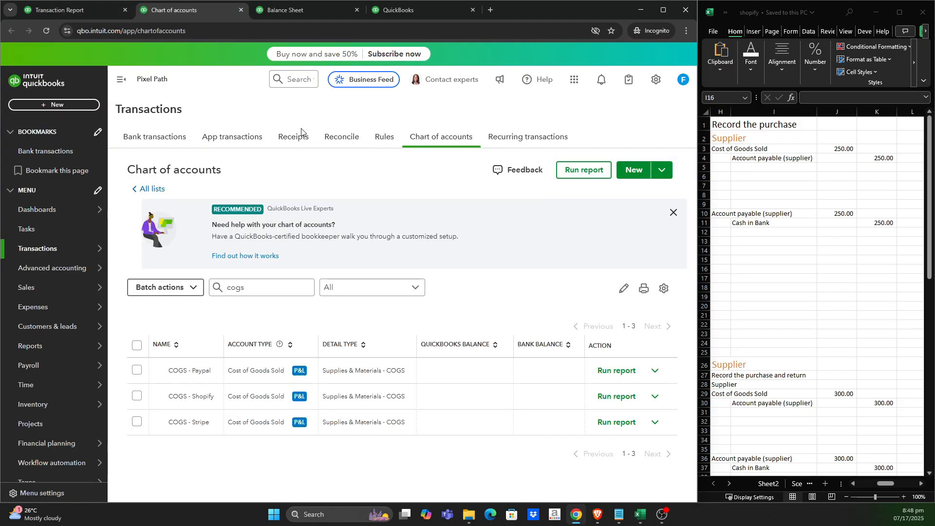
click(73, 10)
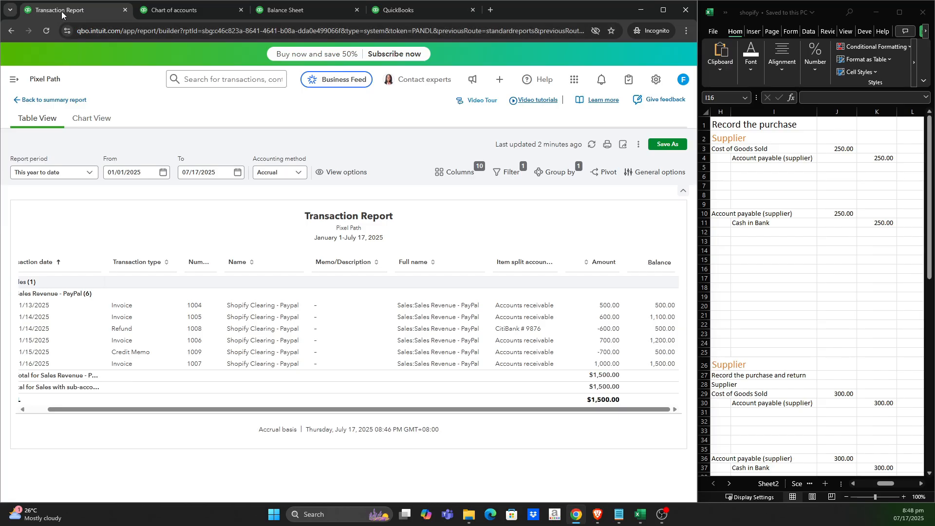
drag(62, 14, 412, 19)
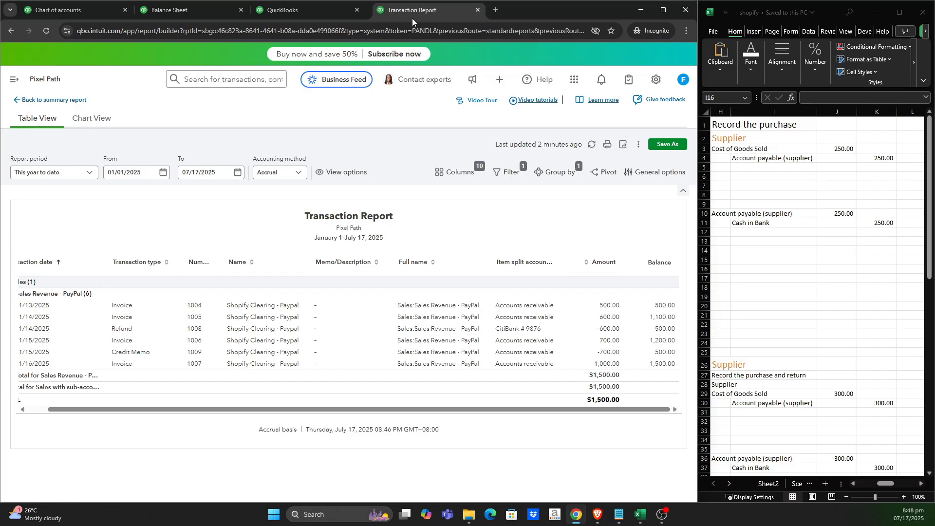
From the Chart of accounts page, create a new bill with Online Supplier as the vendor.
click(76, 12)
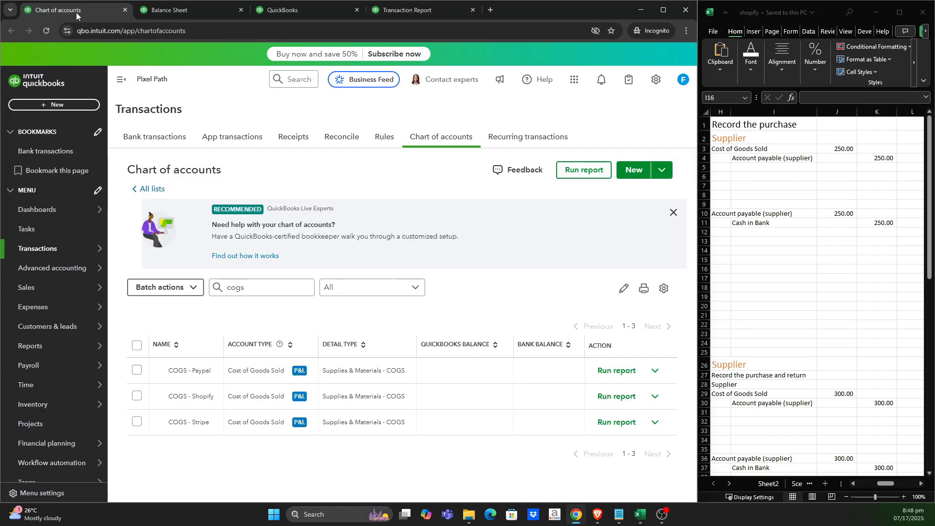
click(75, 107)
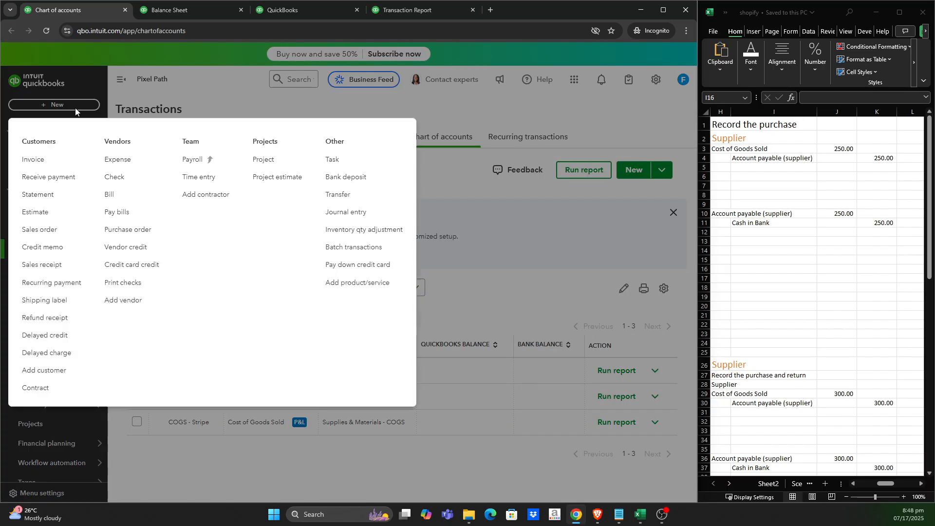
click(126, 198)
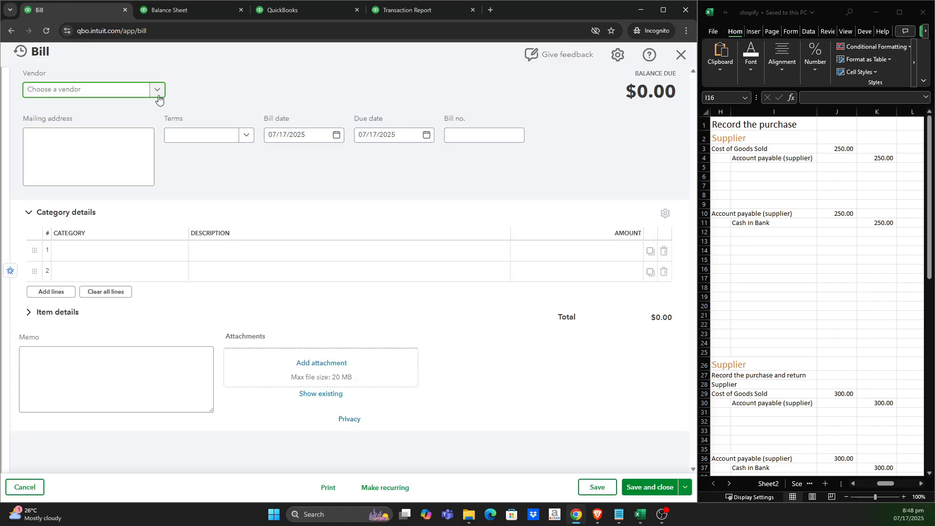
click(158, 93)
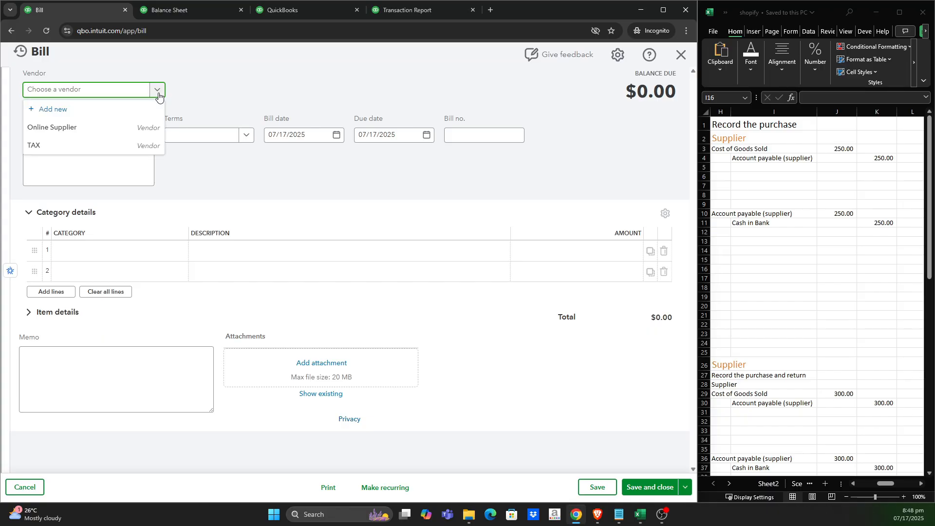
click(83, 134)
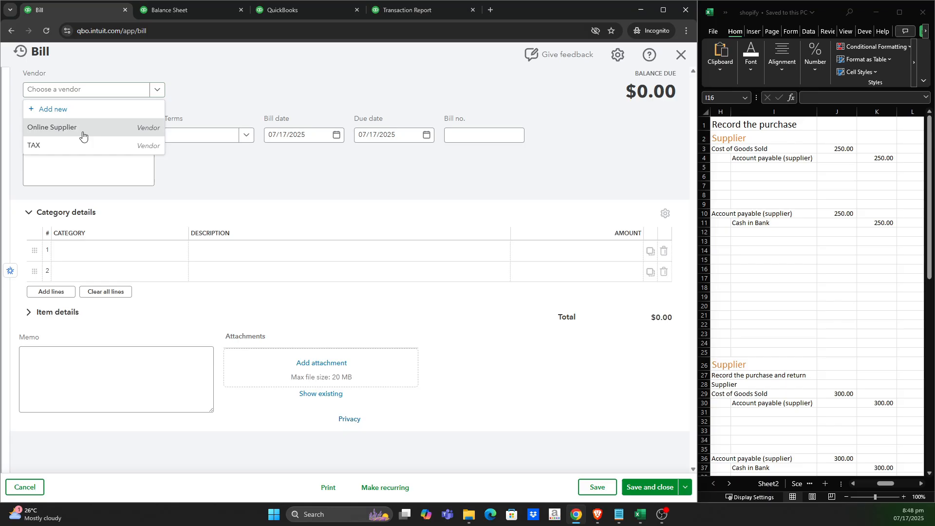
Set the bill date to 01/13/2025, copied from invoice 1004 in the Transaction Report, and keep the category details expanded.
click(427, 11)
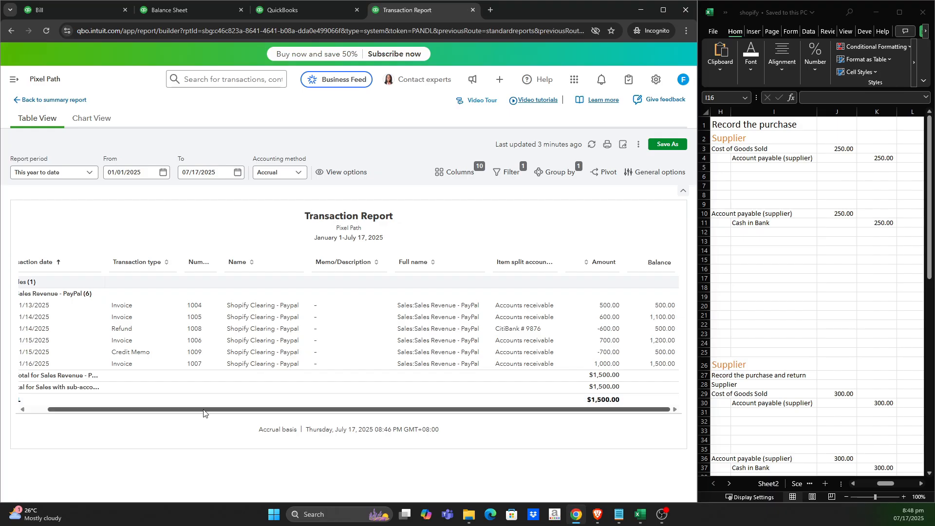
drag(205, 410, 184, 409)
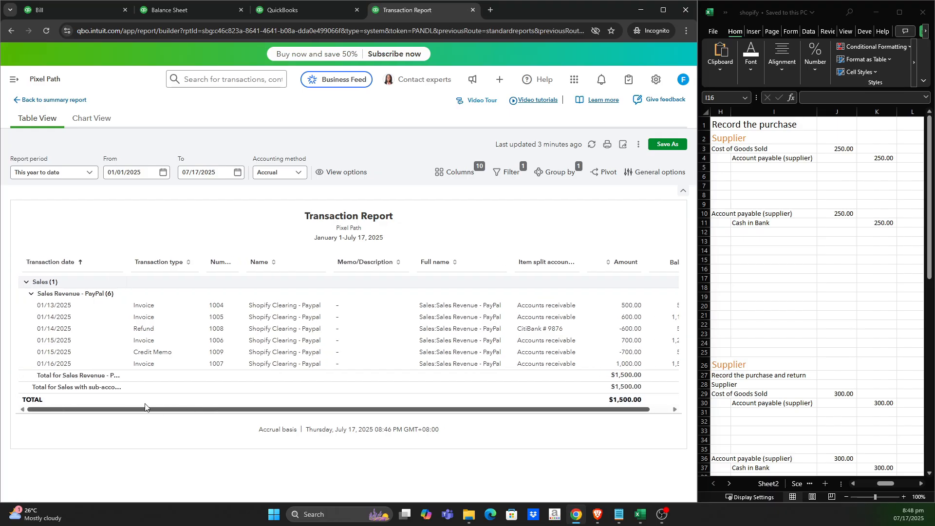
click(98, 16)
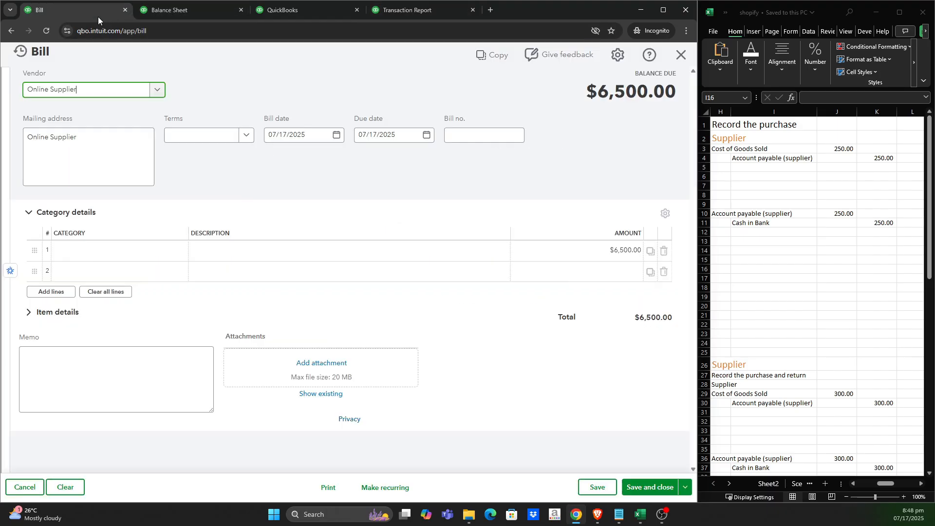
click(335, 138)
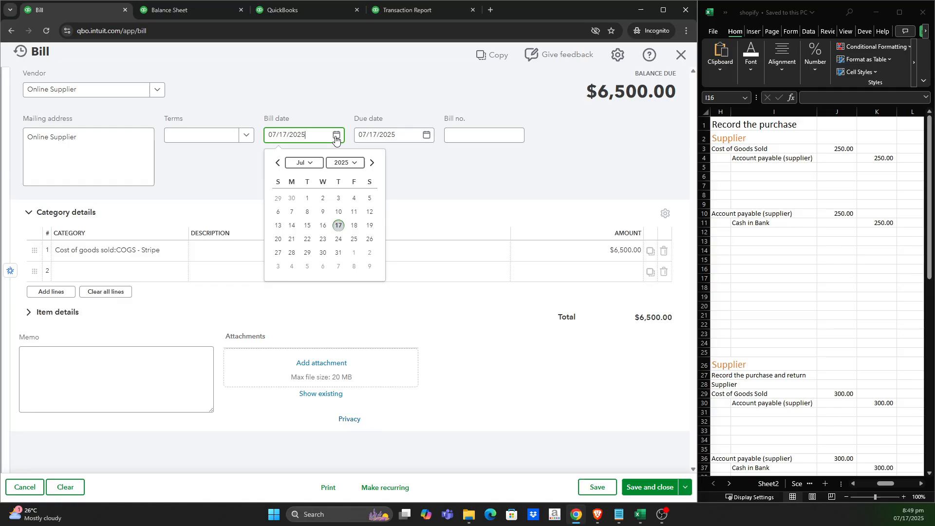
click(374, 12)
drag(78, 307, 35, 307)
key(ctrl+c)
click(87, 15)
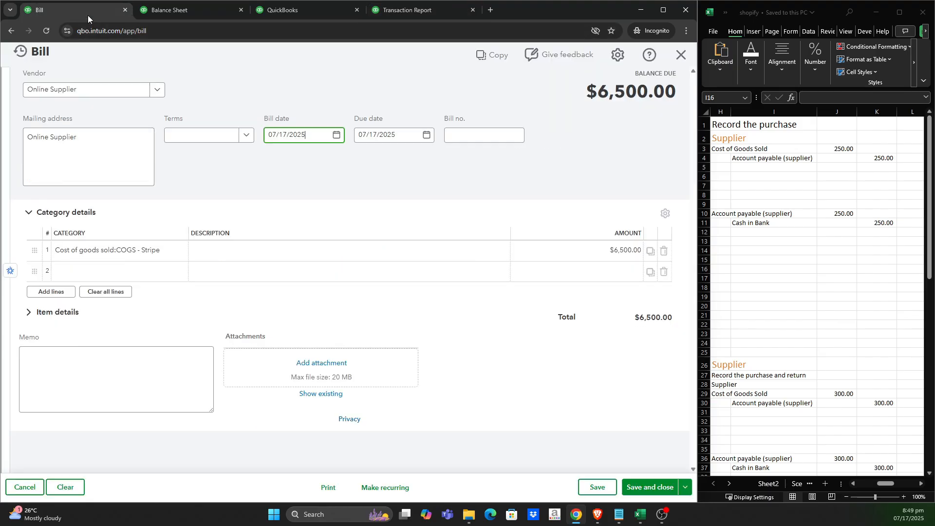
drag(316, 139, 258, 142)
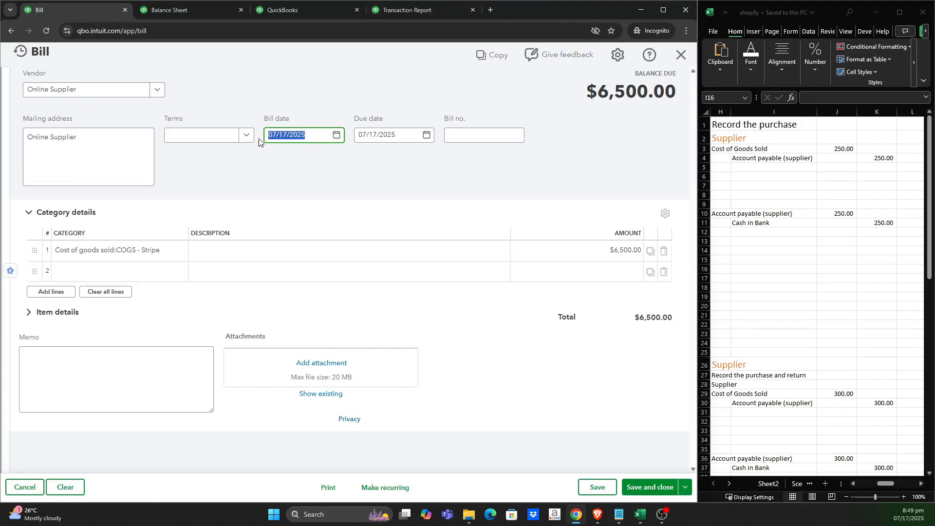
key(ctrl+v)
click(348, 213)
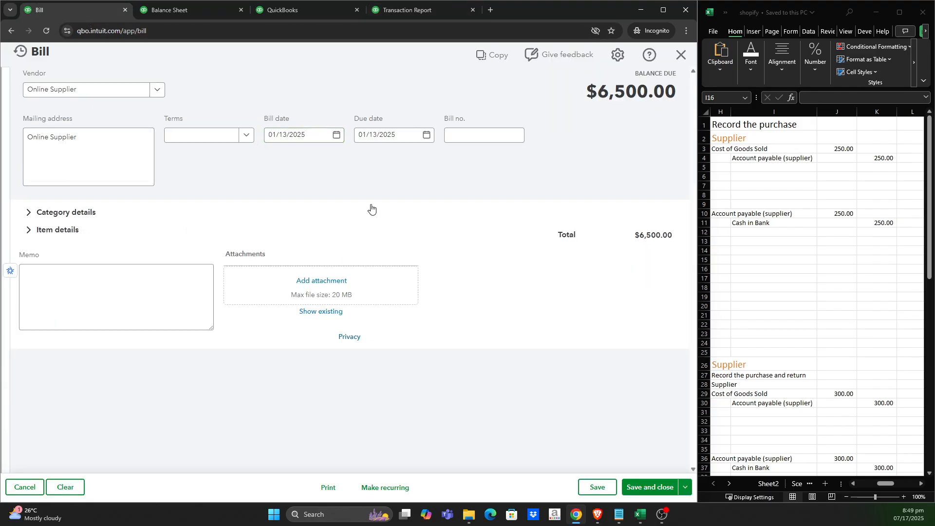
click(27, 214)
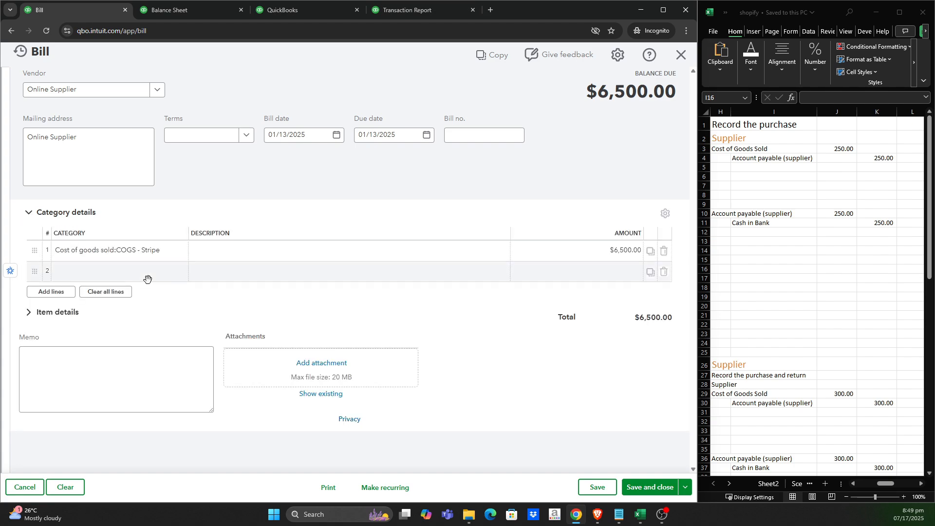
Change the category of the bill's first line to Cost of goods sold:COGS - Paypal.
click(176, 257)
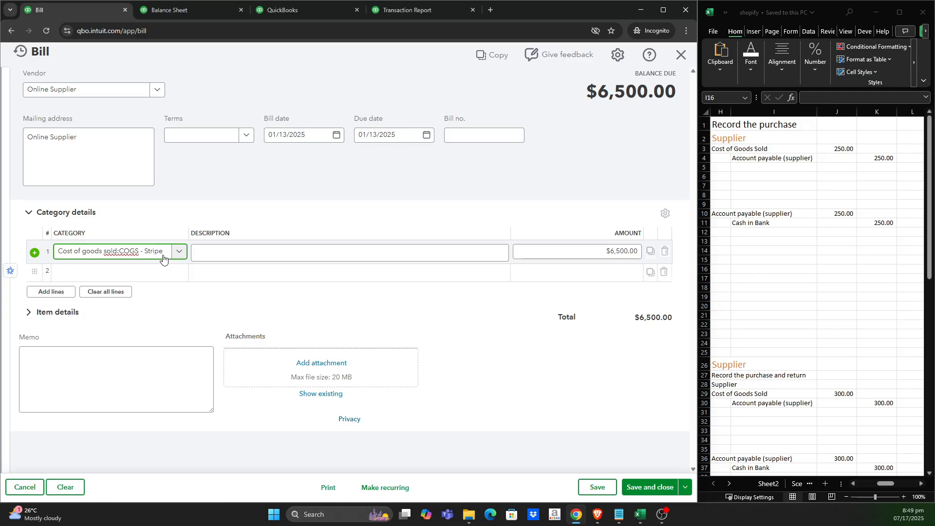
key(BackSpace)
key(BackSpace)
key(BackSpace)
key(BackSpace)
key(BackSpace)
key(BackSpace)
key(BackSpace)
key(BackSpace)
key(BackSpace)
key(BackSpace)
key(BackSpace)
key(BackSpace)
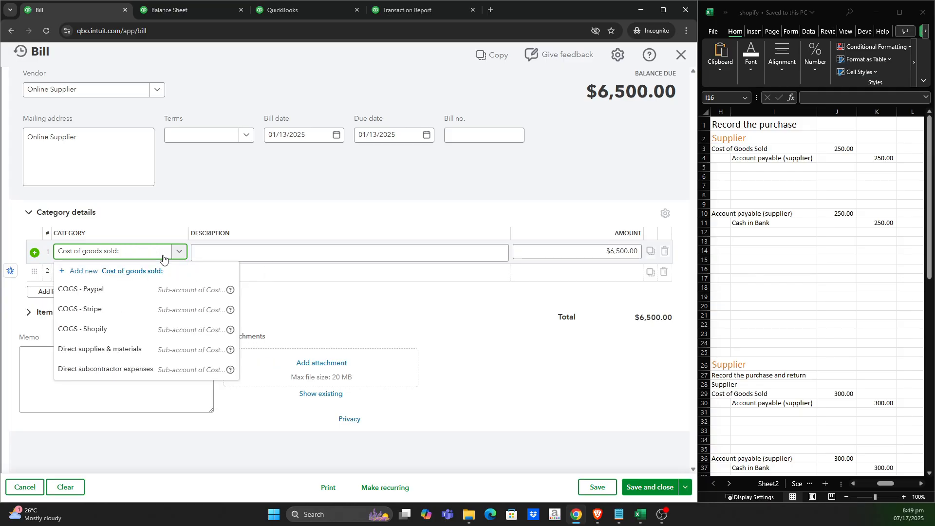
click(128, 288)
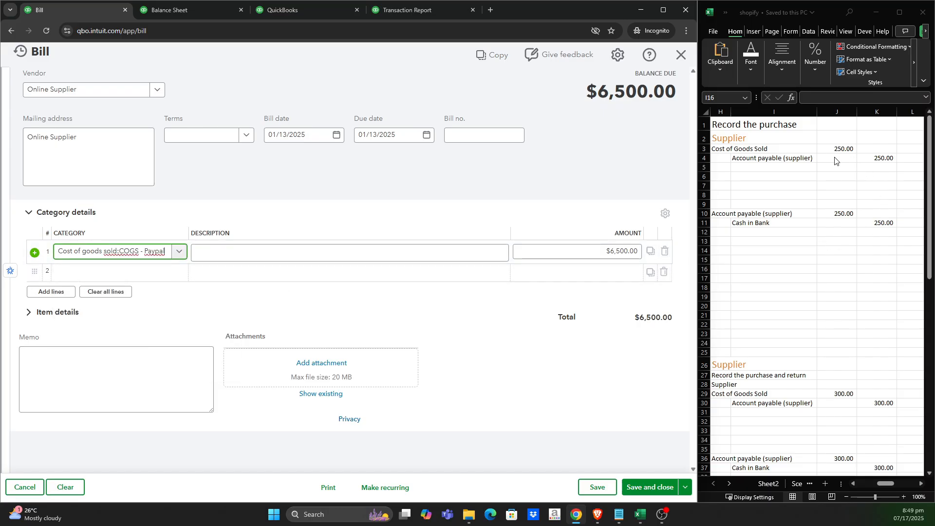
Set the amount of the bill's COGS - Paypal line to 250.
click(604, 252)
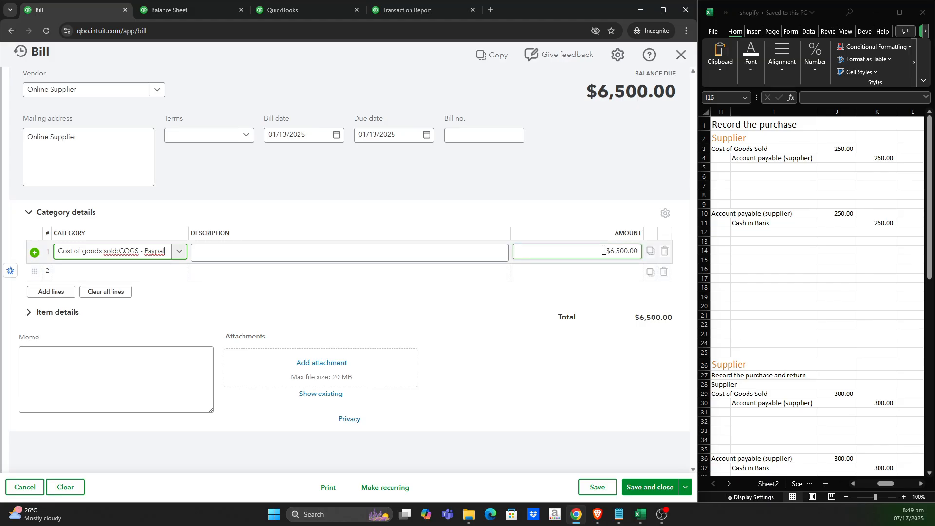
text(250)
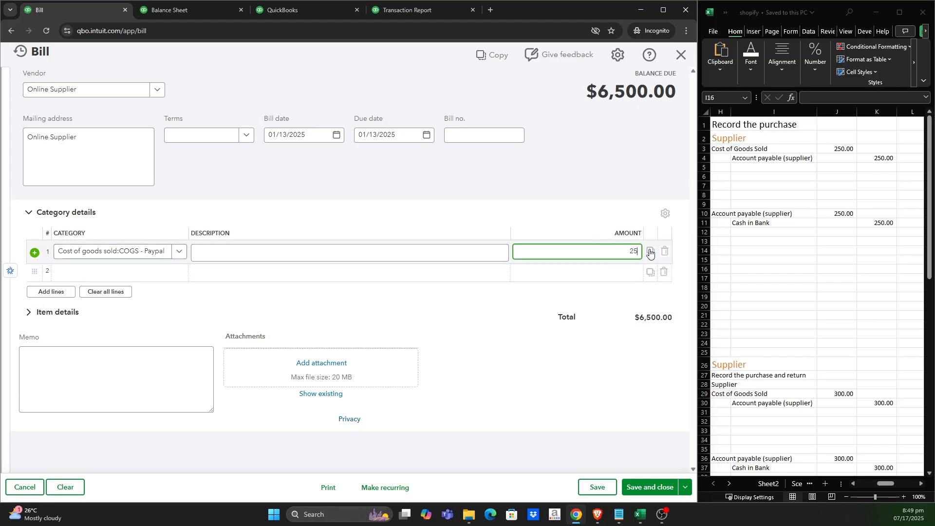
click(493, 346)
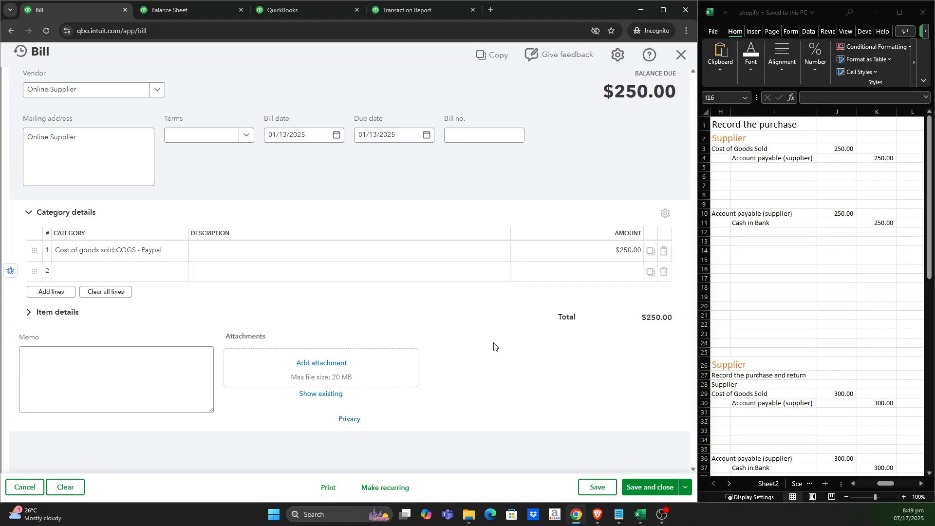
Look over the Balance Sheet, followed by the Profit and Loss report, while the bill is still unsaved.
click(191, 13)
scroll(388, 296, up, 5)
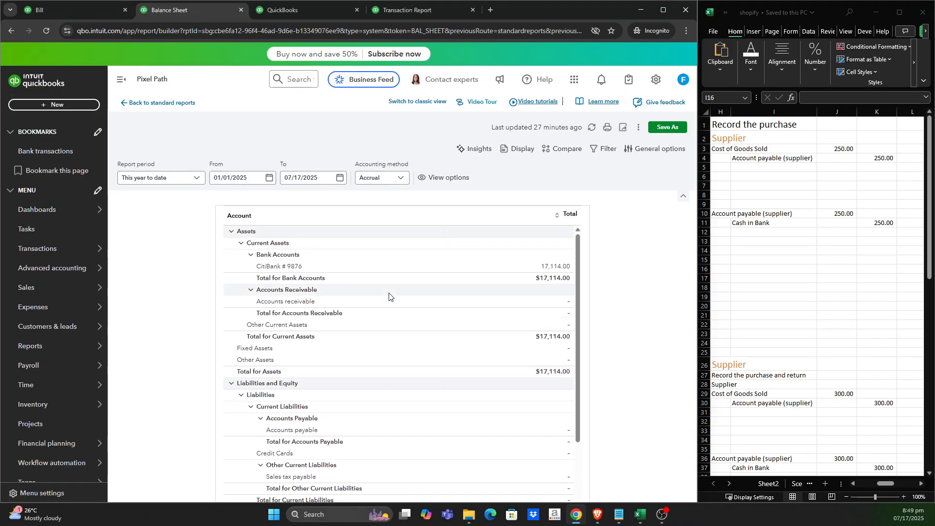
click(312, 10)
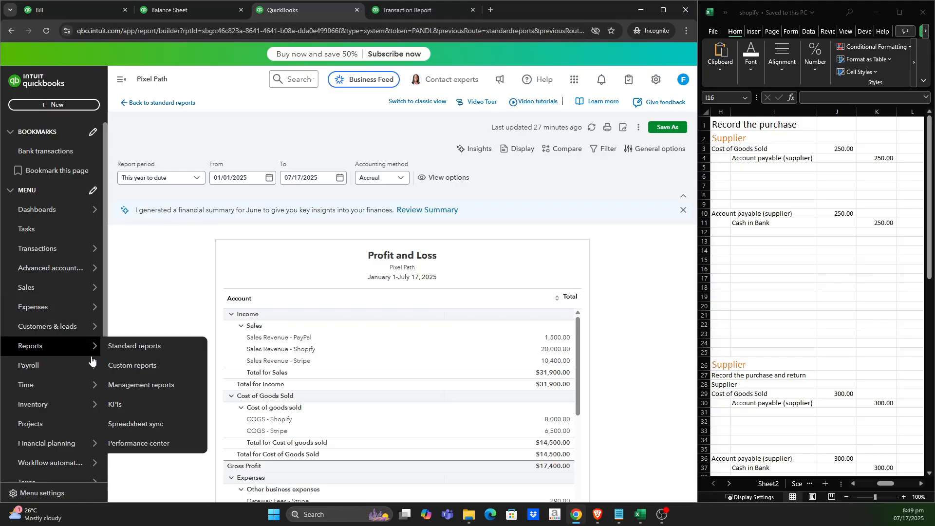
Open the Standard reports page and the Vendors page in separate new browser tabs.
mouse_move(82, 351)
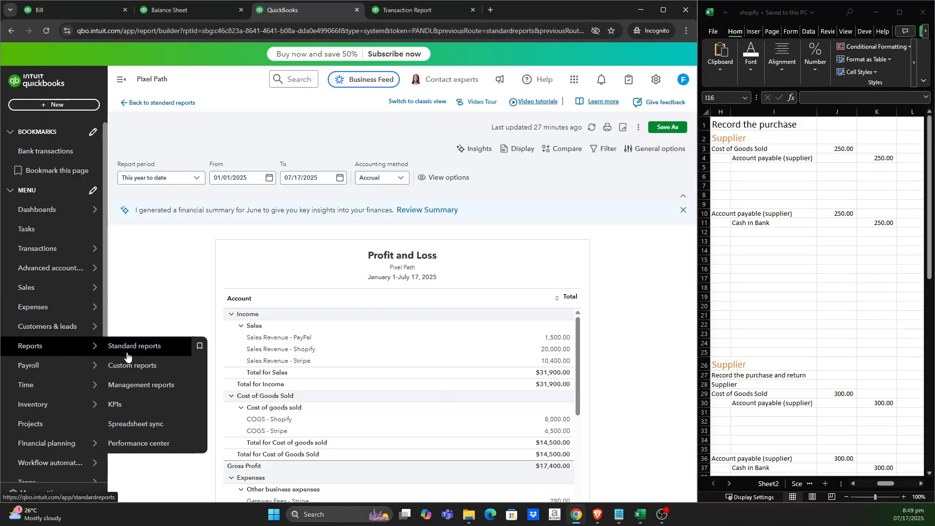
middle_click(127, 355)
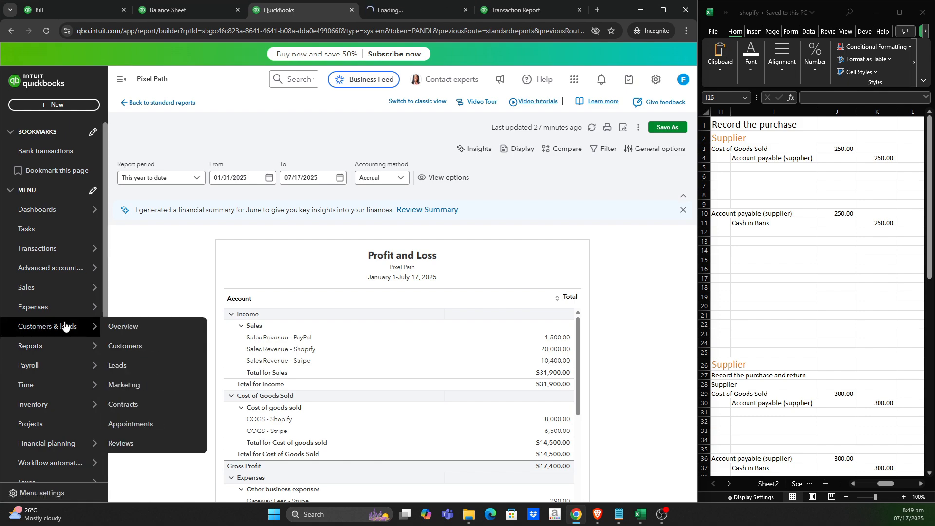
mouse_move(59, 292)
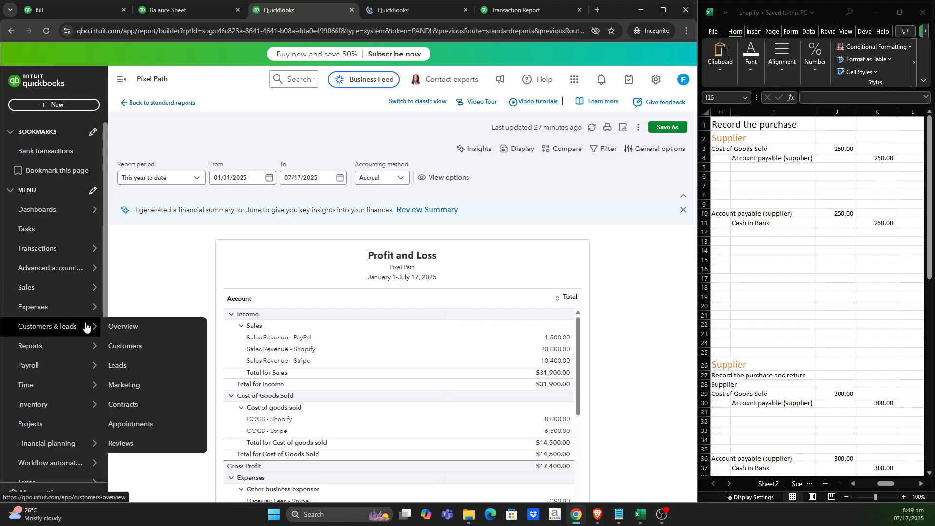
mouse_move(88, 307)
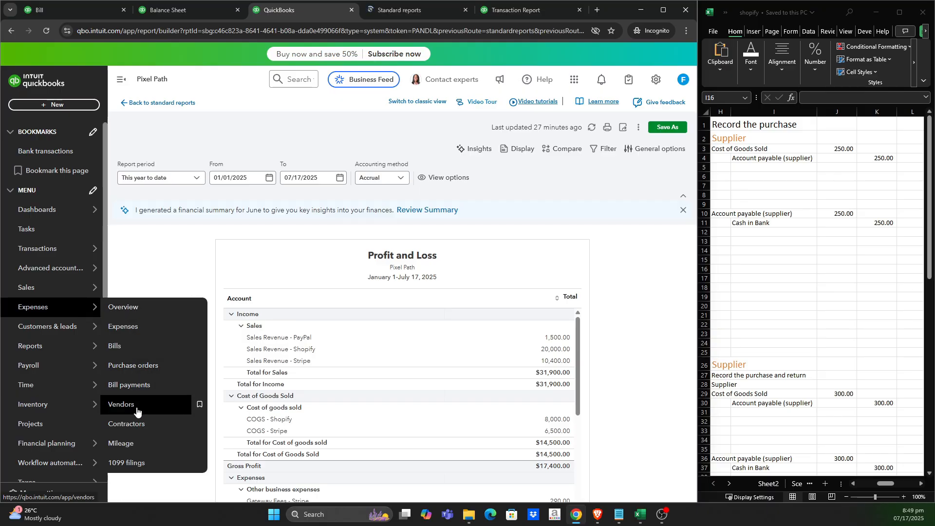
middle_click(137, 412)
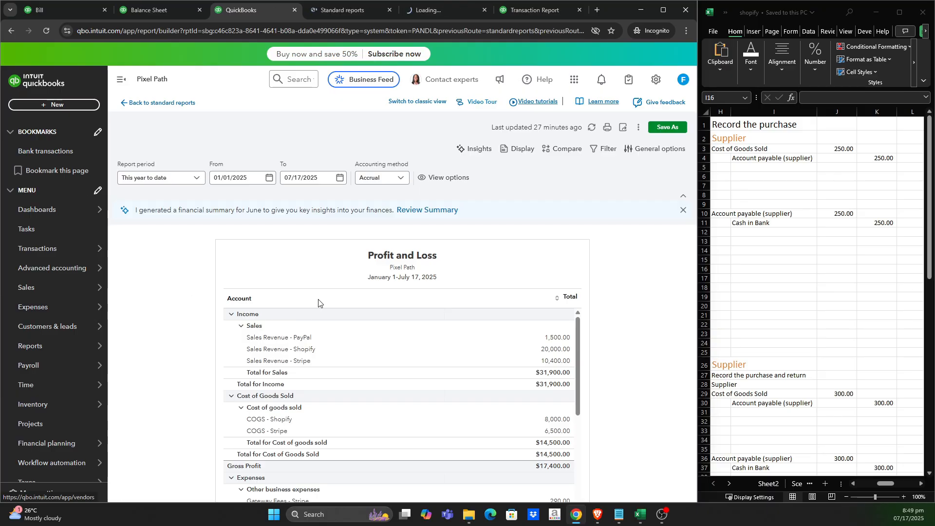
Search the standard reports for "agin" and open the Accounts payable aging detail report.
click(358, 11)
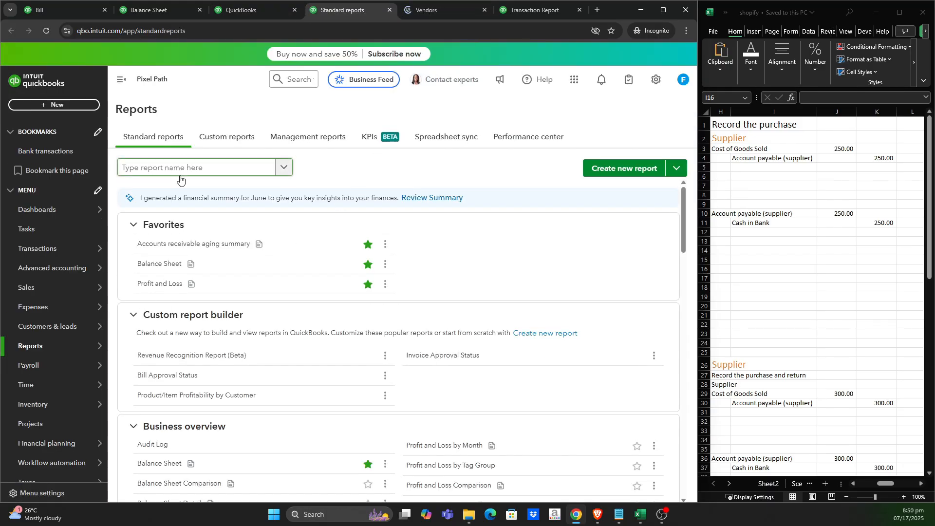
click(185, 173)
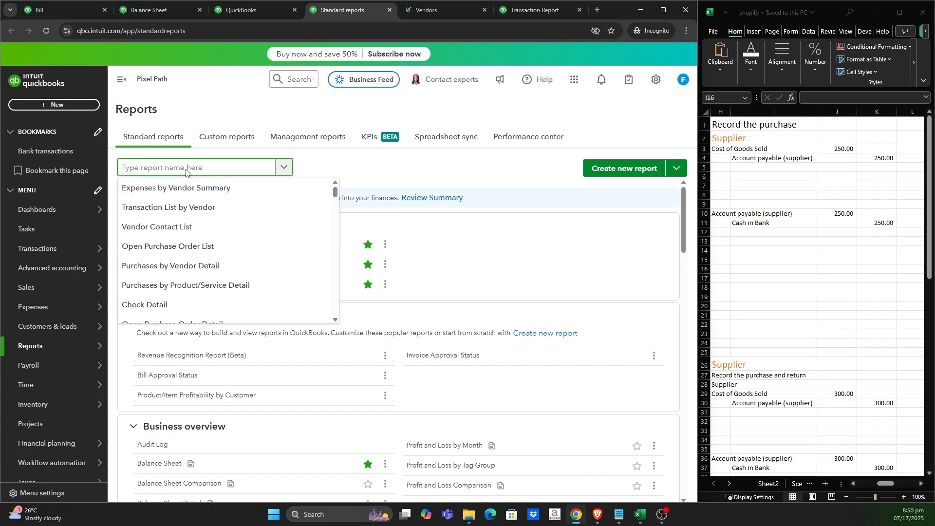
text(ag)
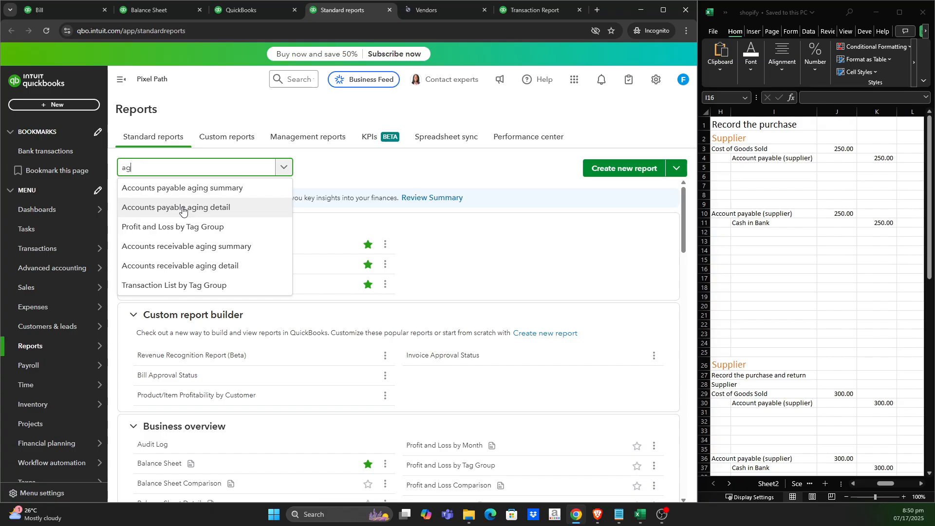
text(in)
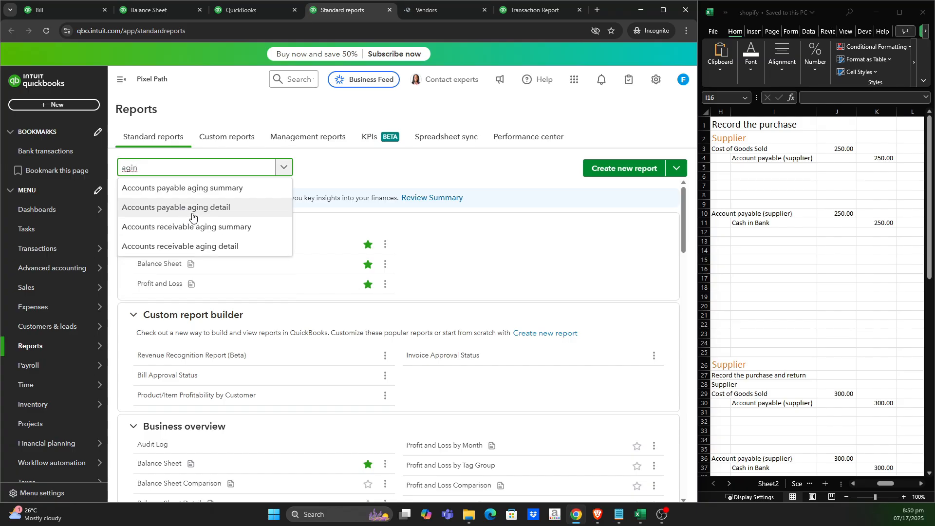
click(193, 215)
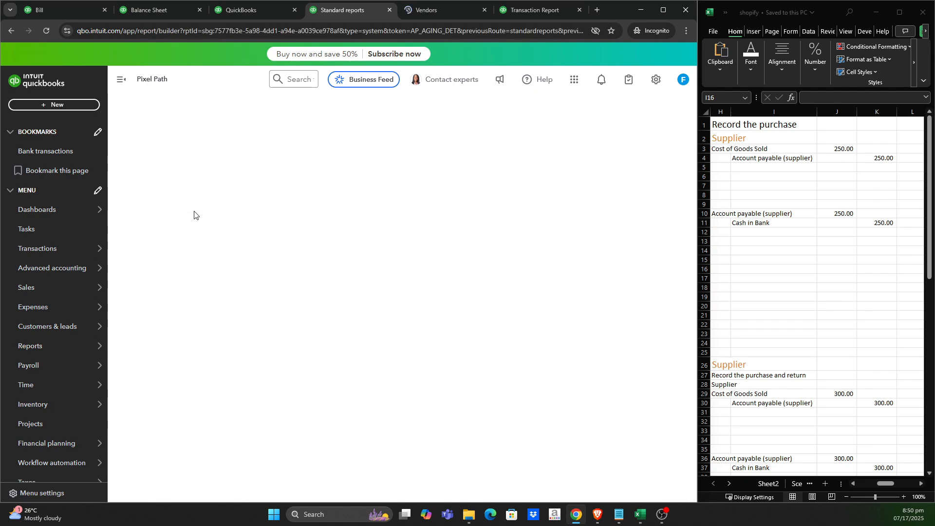
Open the Online Supplier vendor record and compare its transactions with the A/P Aging Detail Report.
click(443, 12)
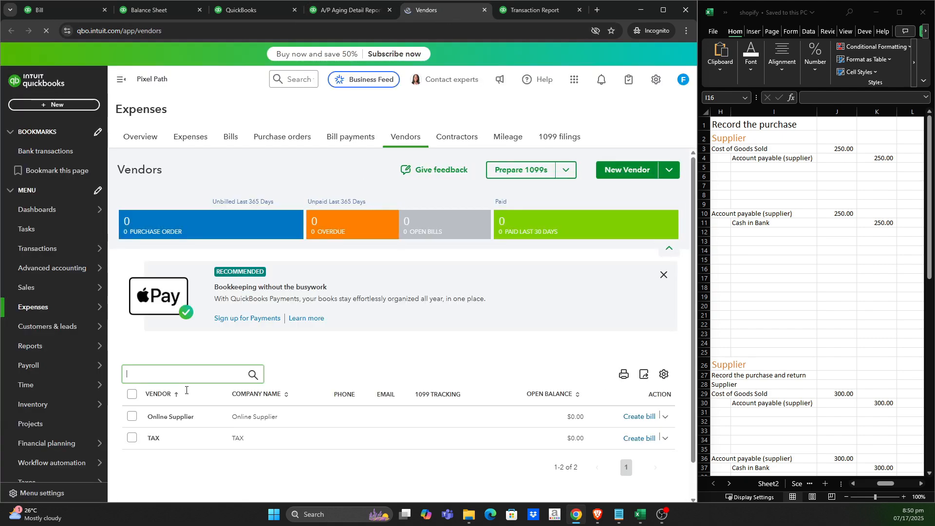
click(169, 418)
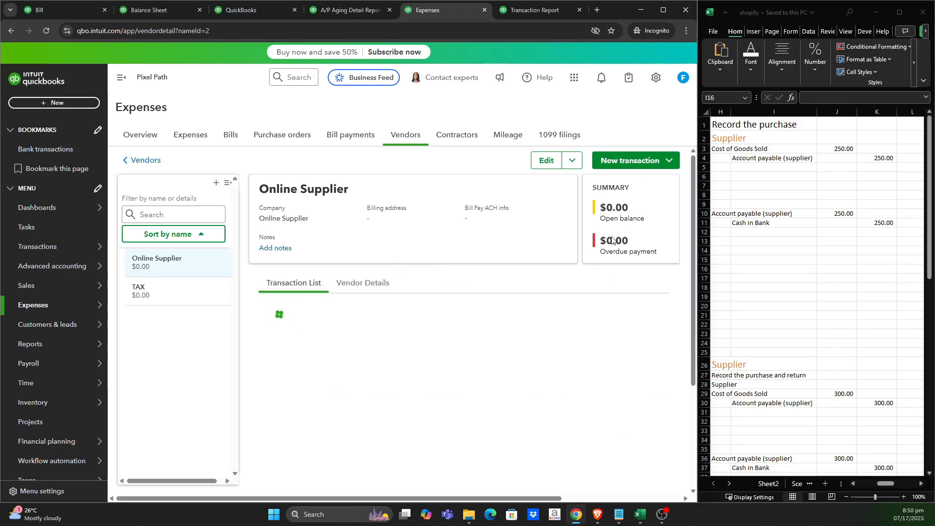
click(344, 14)
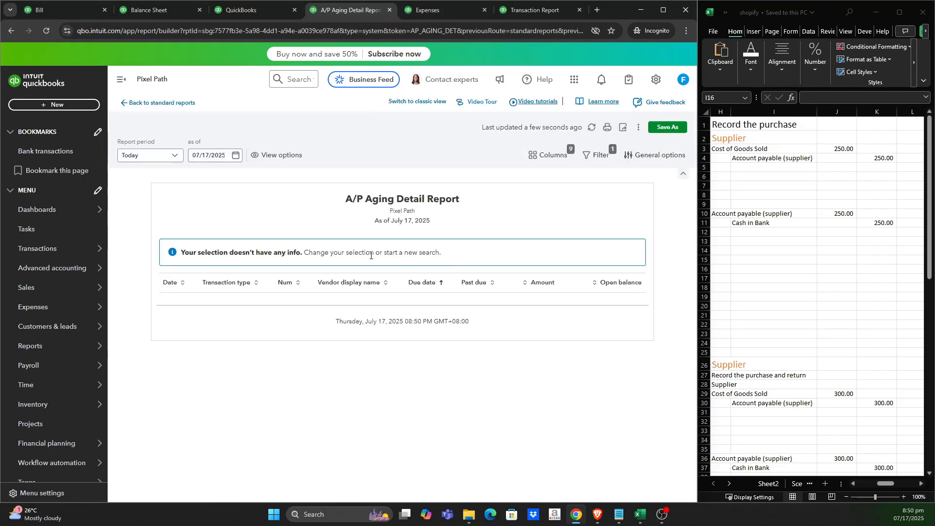
click(436, 7)
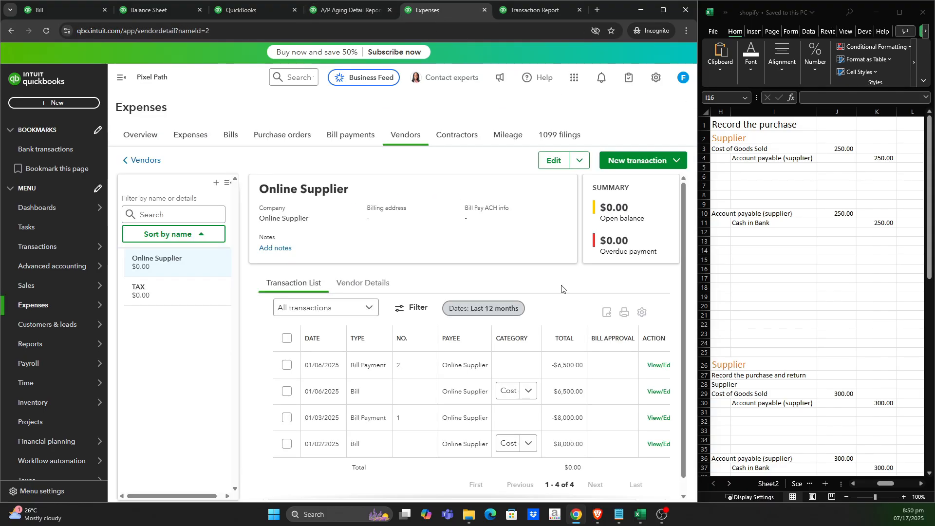
Return to the Online Supplier bill, passing by the Transaction Report, and save and close it.
click(524, 9)
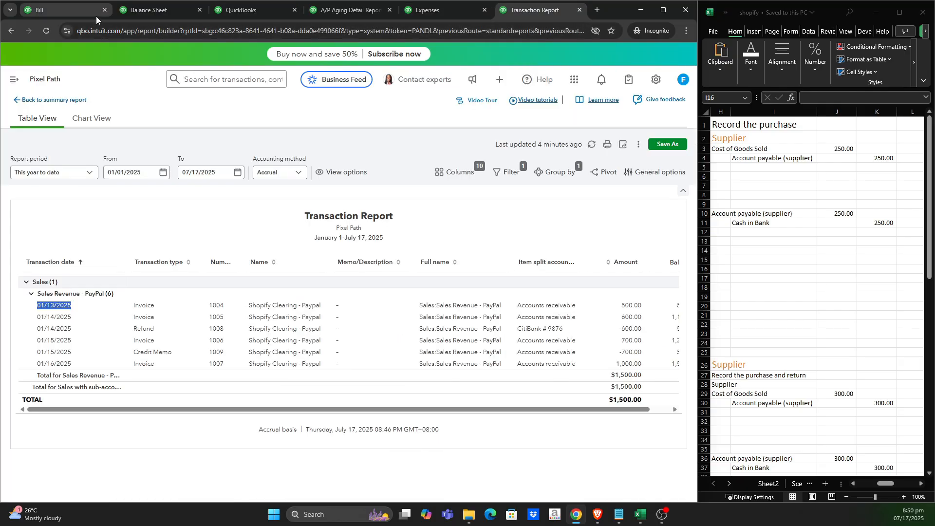
click(77, 13)
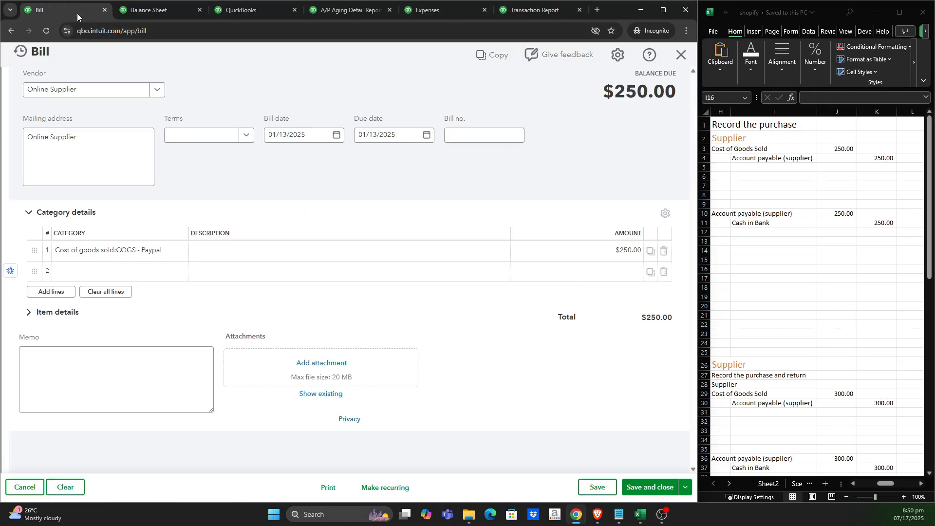
click(663, 492)
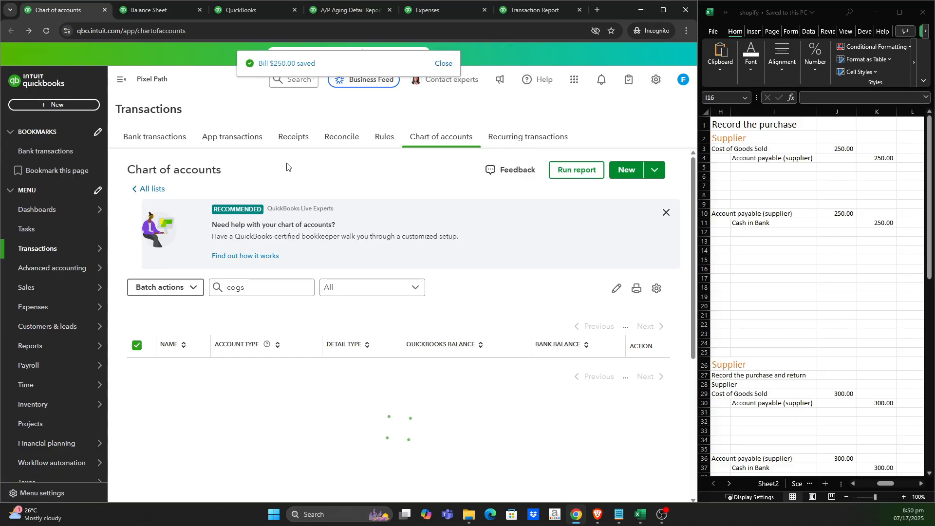
Examine Accounts payable in the Balance Sheet and reload the report page.
click(142, 10)
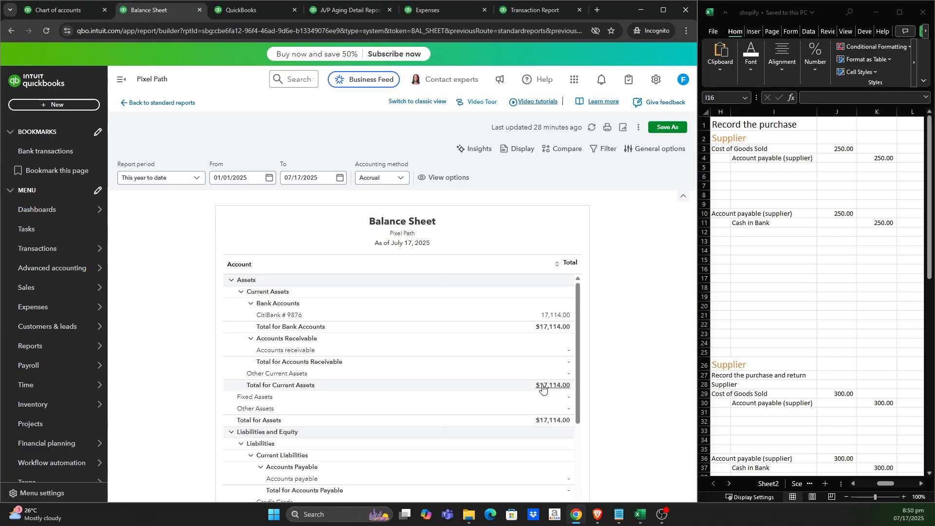
scroll(542, 385, down, 3)
scroll(543, 384, down, 2)
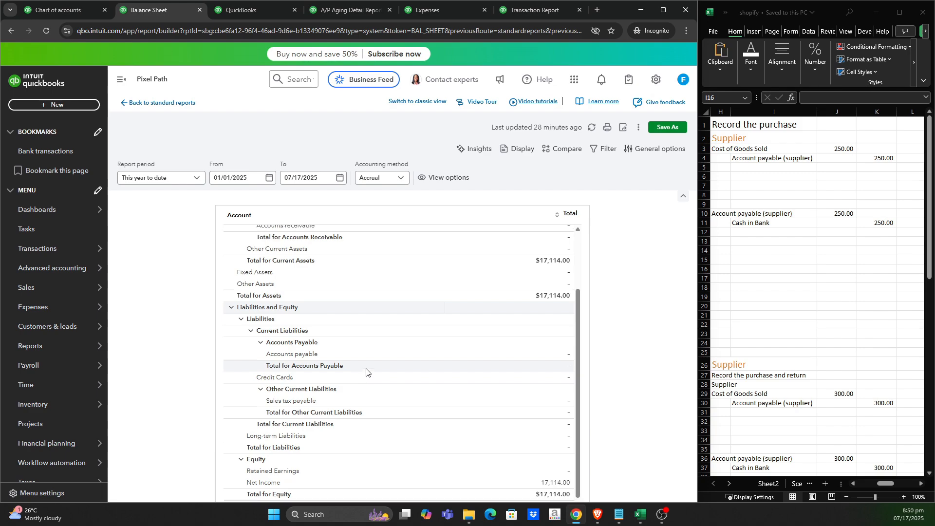
scroll(363, 372, up, 1)
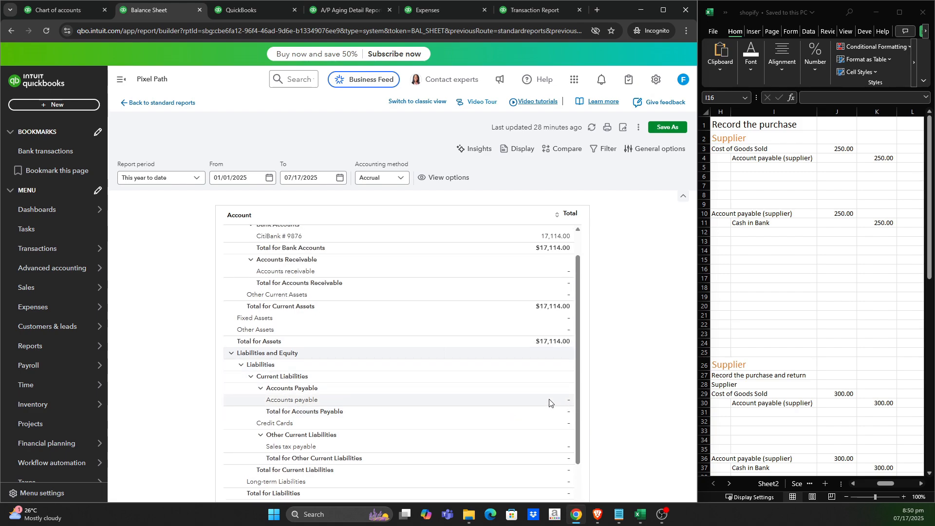
click(46, 30)
Examine the Cost of Goods Sold section of the Profit and Loss report and reload its page.
click(236, 15)
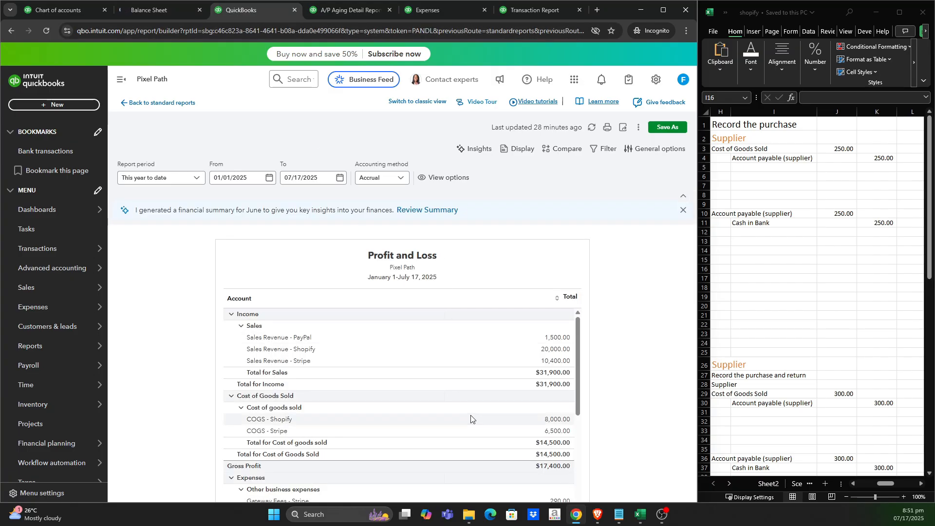
scroll(296, 371, down, 3)
scroll(296, 371, down, 1)
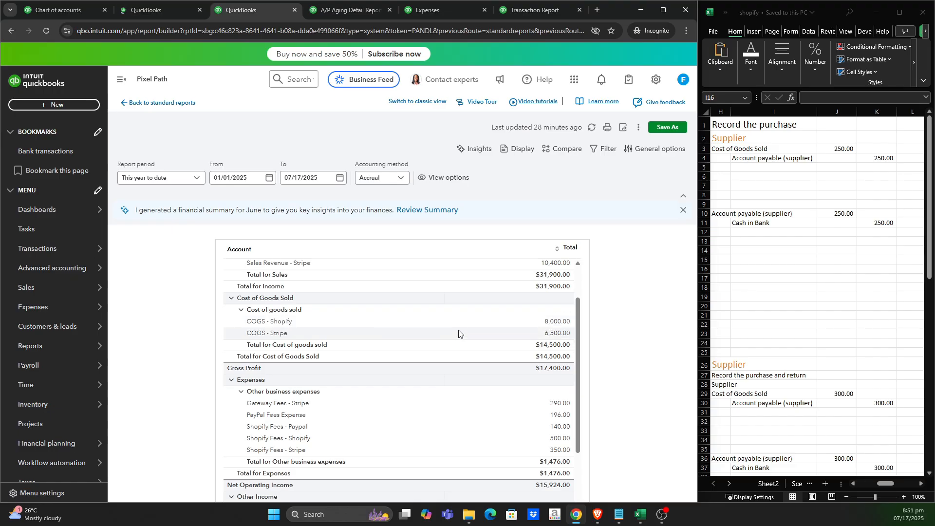
click(46, 31)
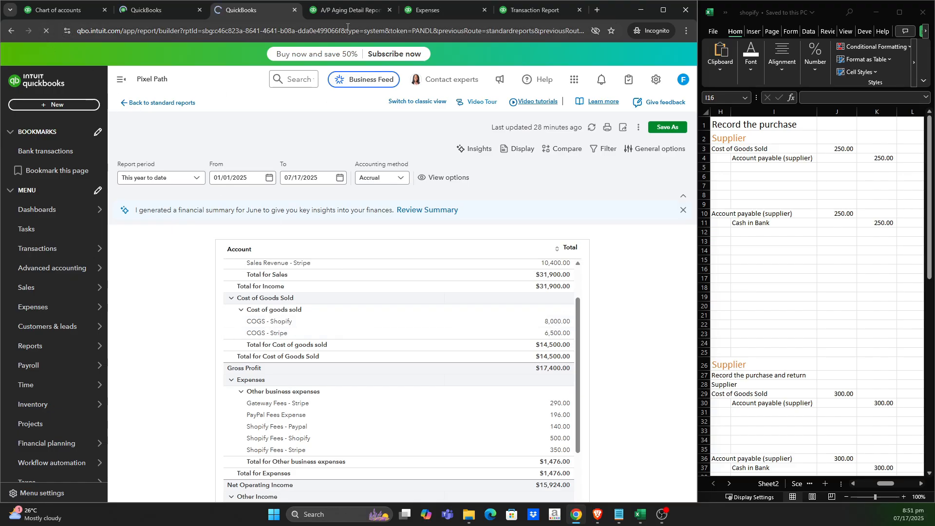
Reload the A/P Aging Detail Report and the Online Supplier vendor page.
click(346, 15)
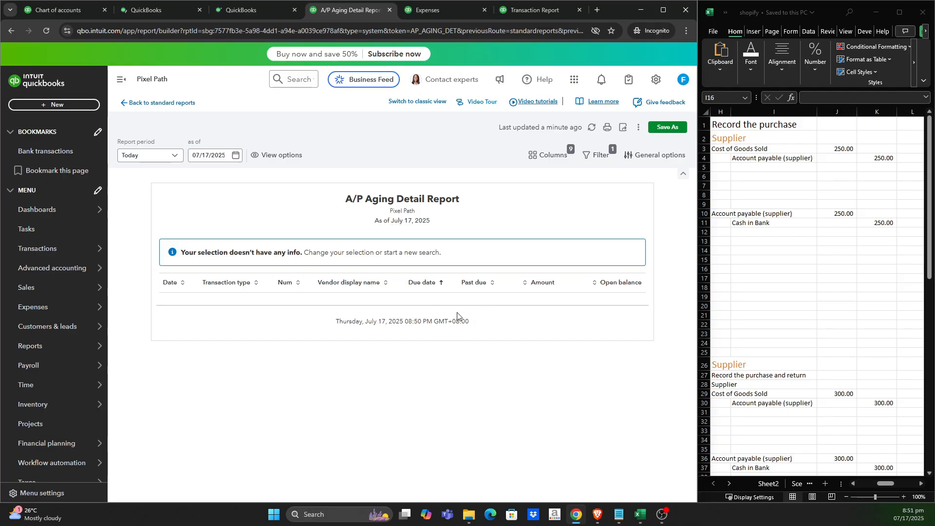
click(46, 32)
click(441, 13)
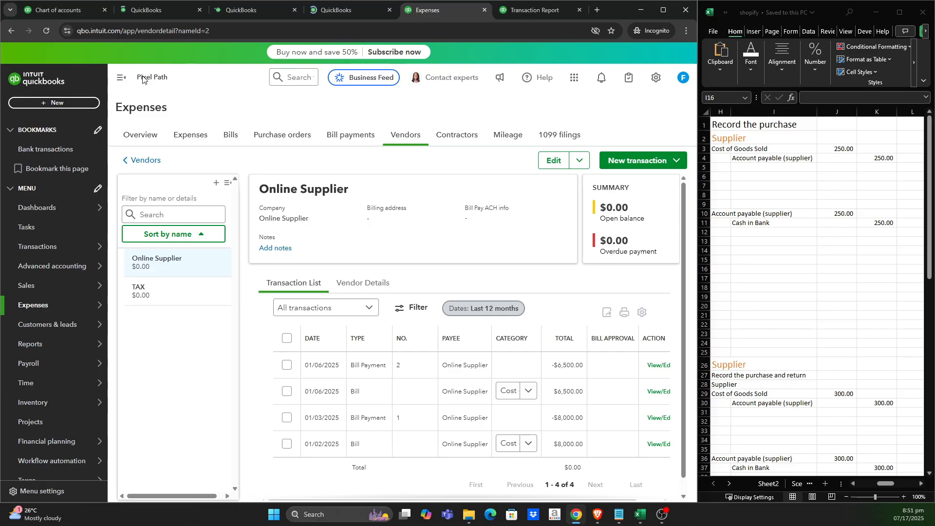
click(45, 31)
Check the new bill's effect in the refreshed Balance Sheet, Profit and Loss and A/P Aging Detail reports.
key(ctrl+2)
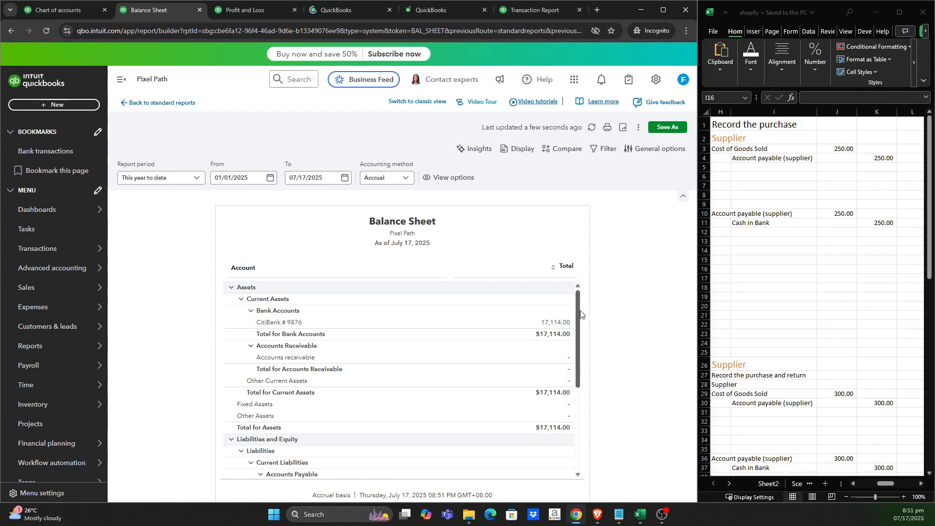
scroll(580, 314, down, 5)
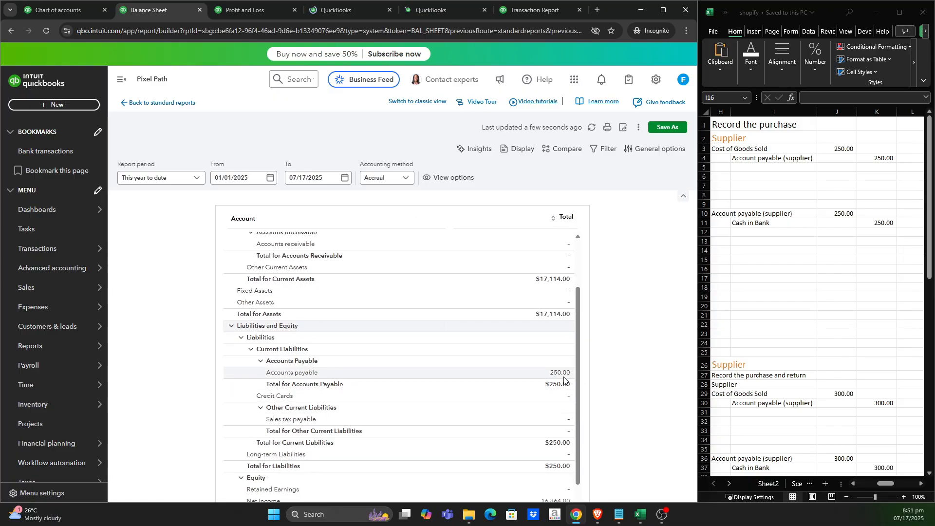
click(233, 14)
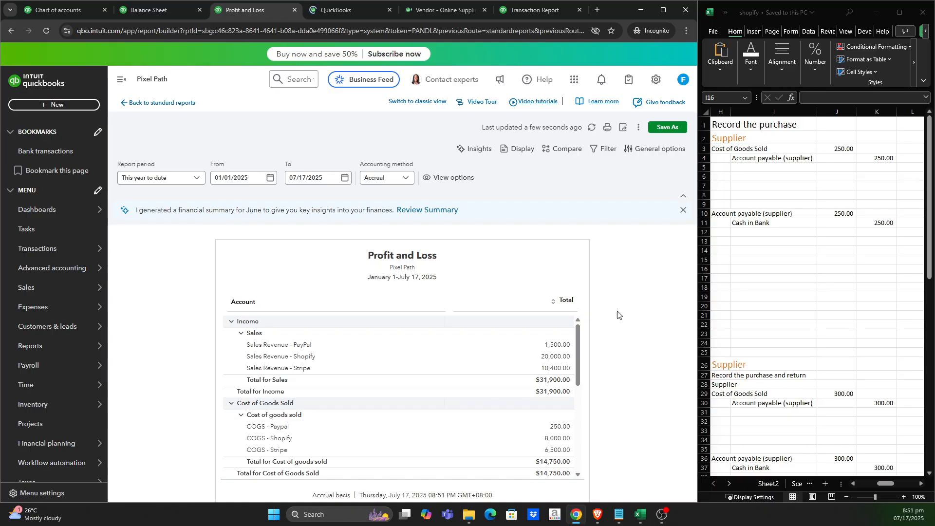
drag(579, 340, 580, 378)
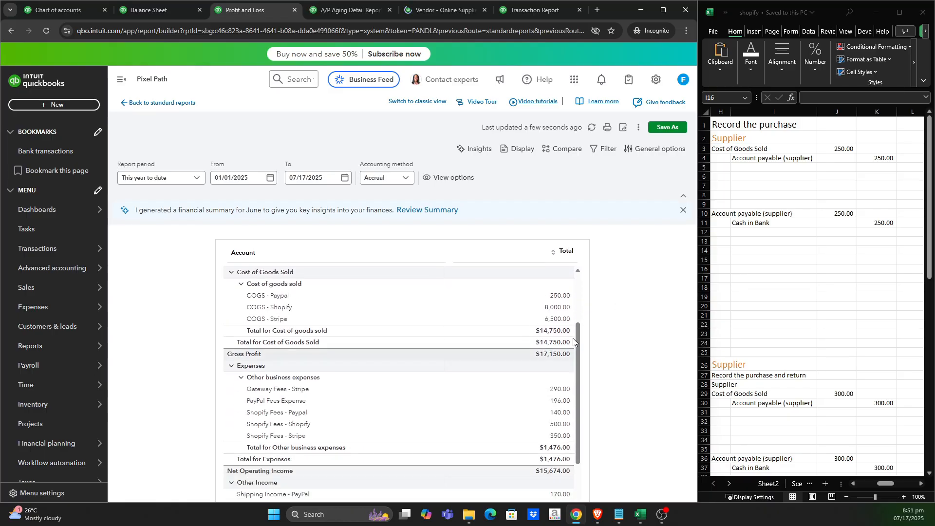
click(337, 14)
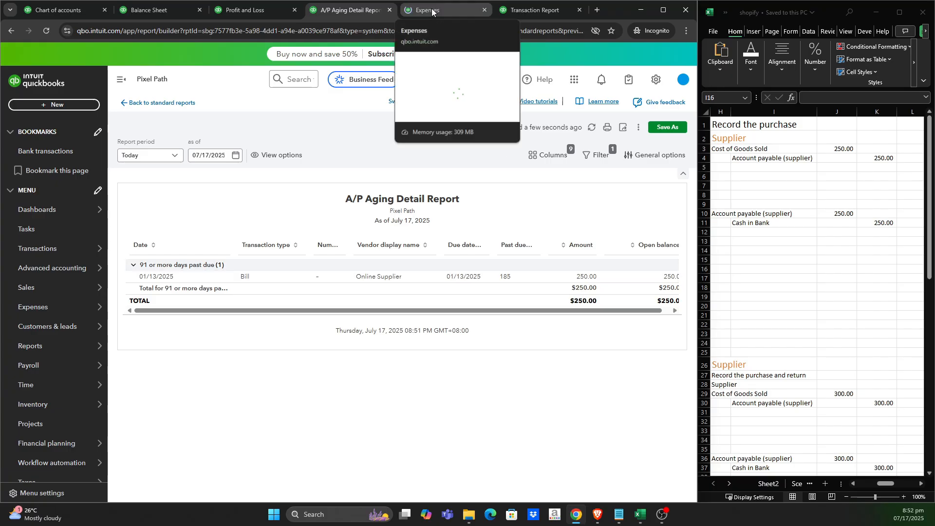
Compare Online Supplier's open balance on the vendor page with the A/P Aging Detail Report.
click(451, 11)
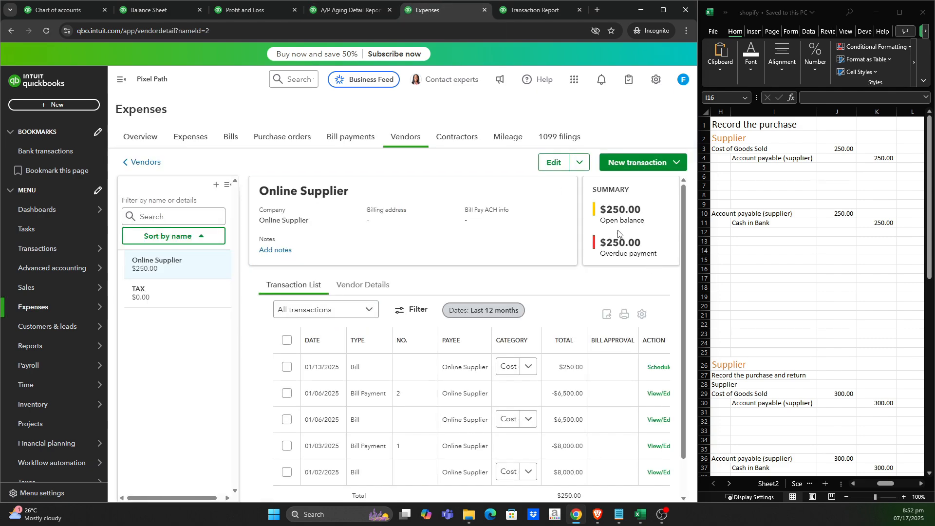
click(363, 15)
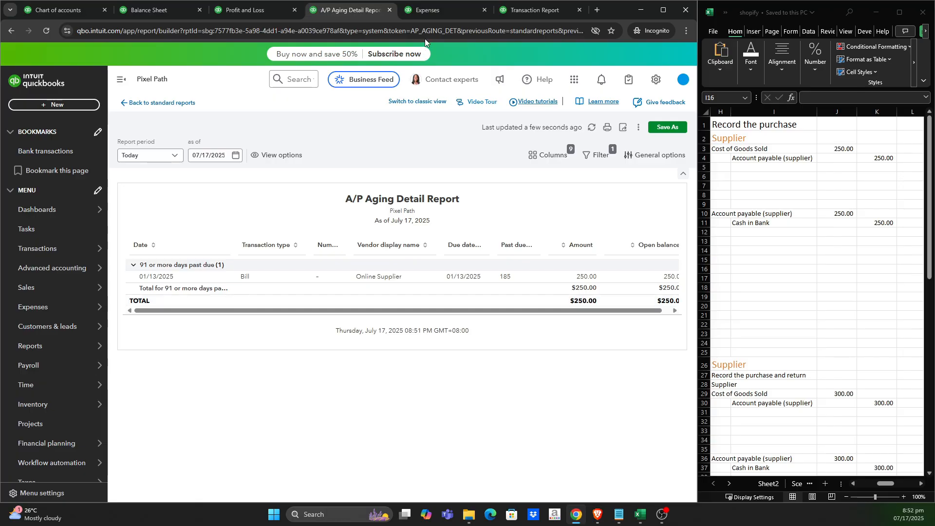
click(432, 18)
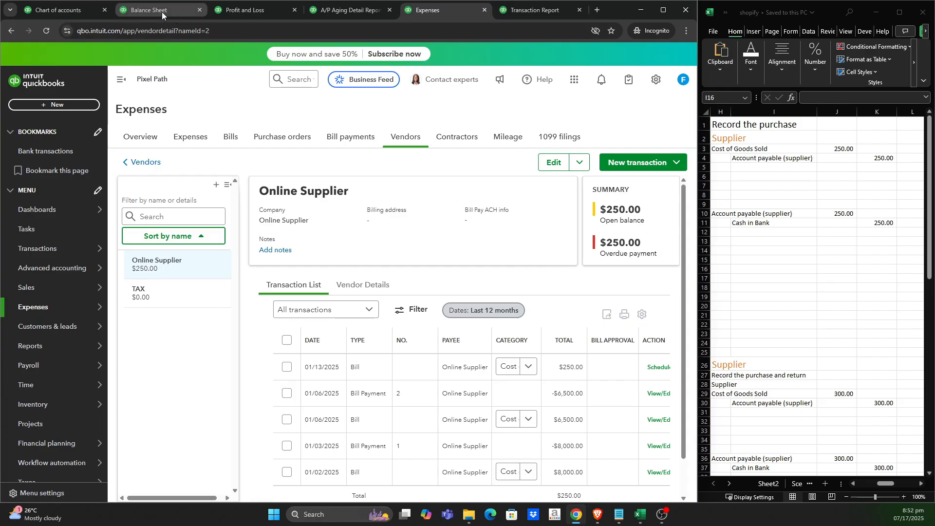
Pay Online Supplier's $250.00 bill in full from the CitiBank account, then save and close the payment.
click(69, 9)
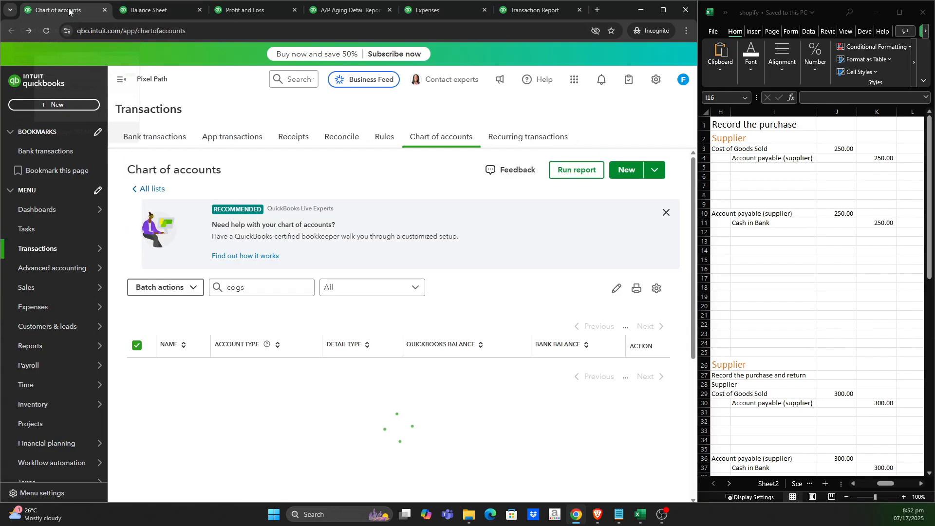
click(66, 105)
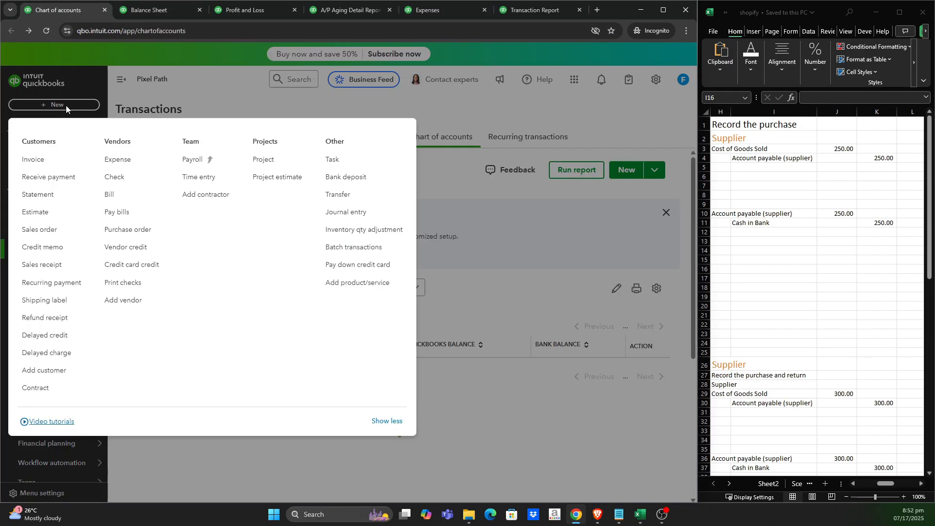
click(156, 214)
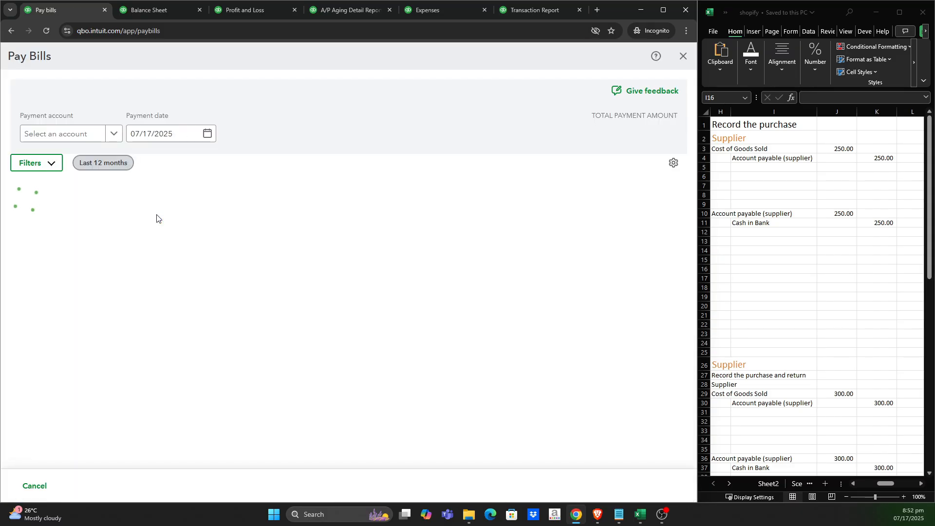
click(115, 136)
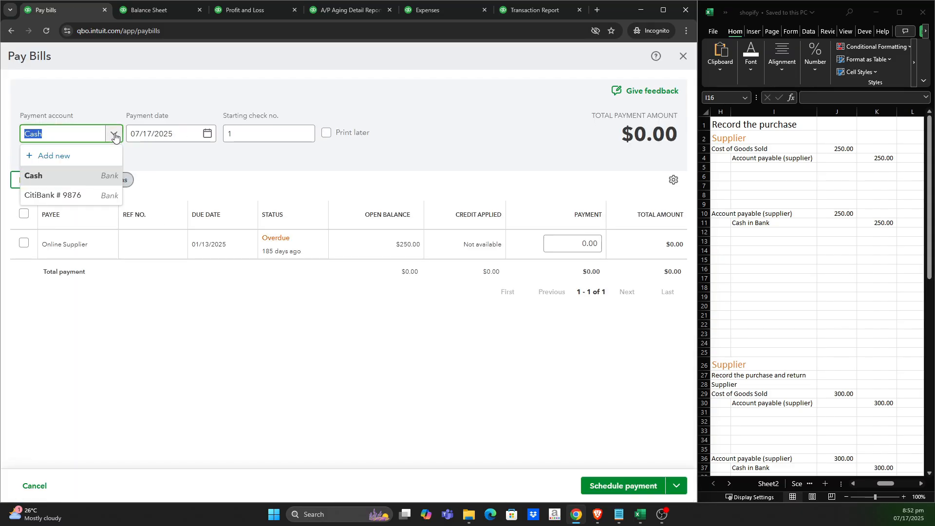
click(73, 197)
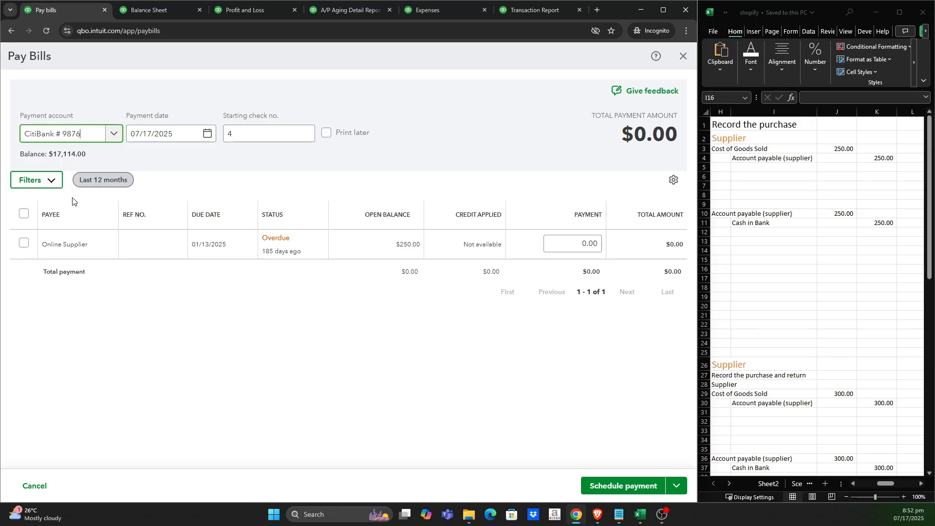
click(33, 249)
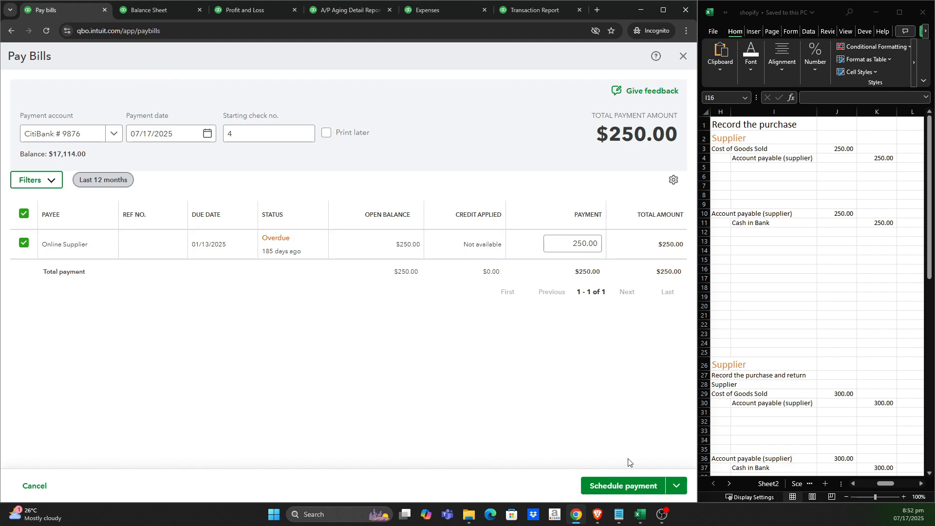
click(676, 486)
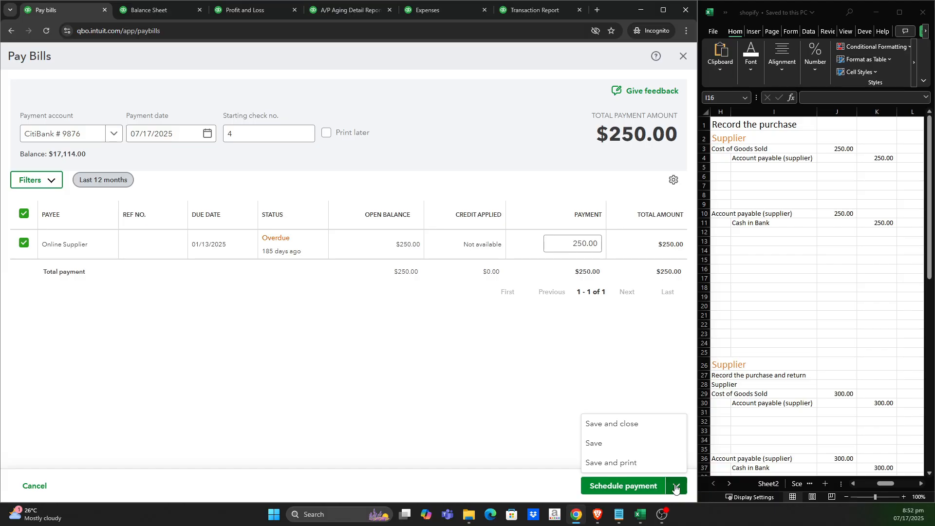
click(618, 423)
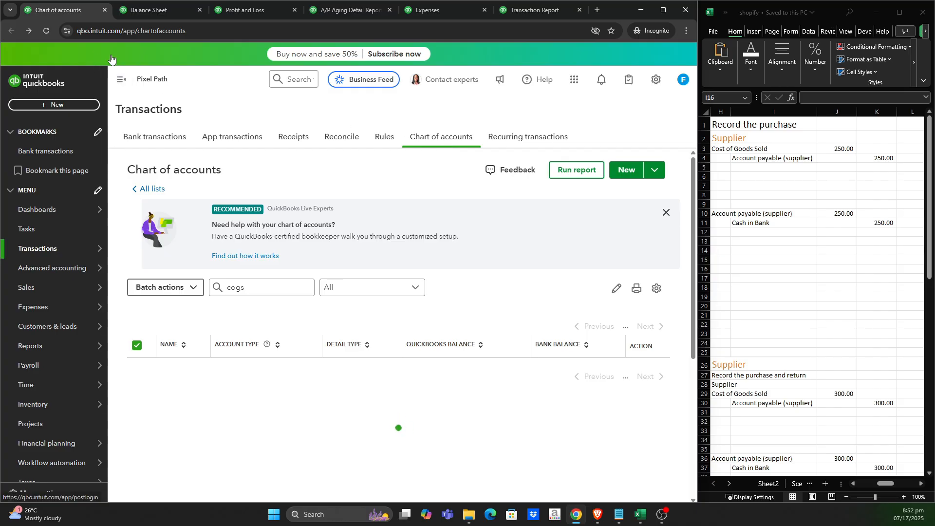
Reopen the new Online Supplier bill payment, set its payment date to 01/13/2025 and save the change.
click(292, 79)
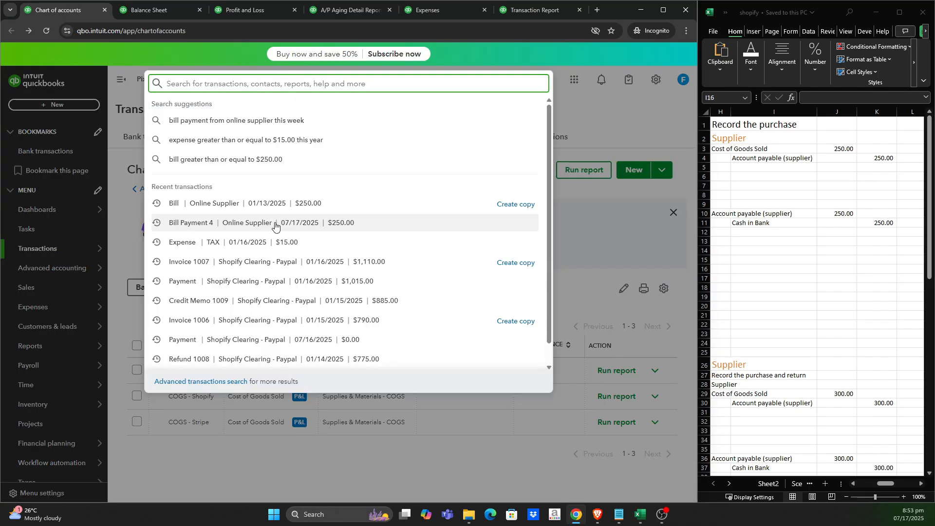
click(274, 223)
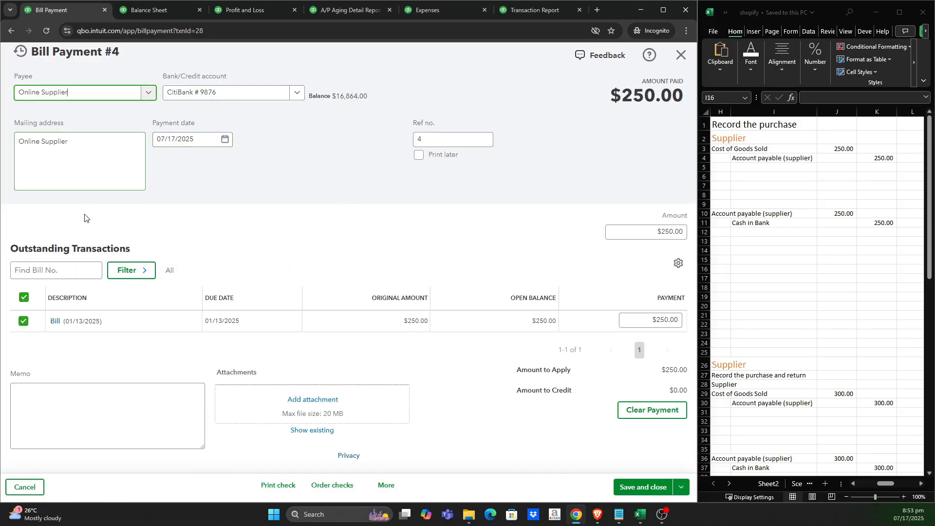
click(225, 141)
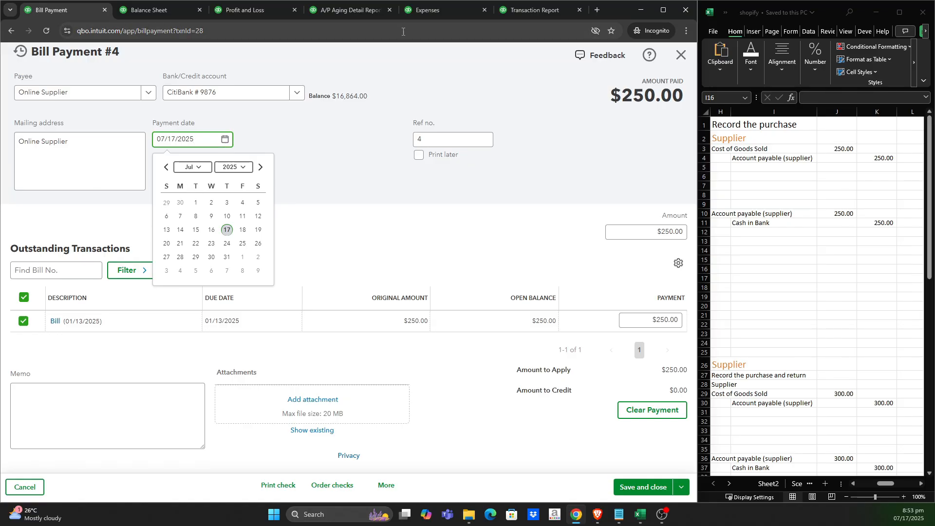
click(528, 12)
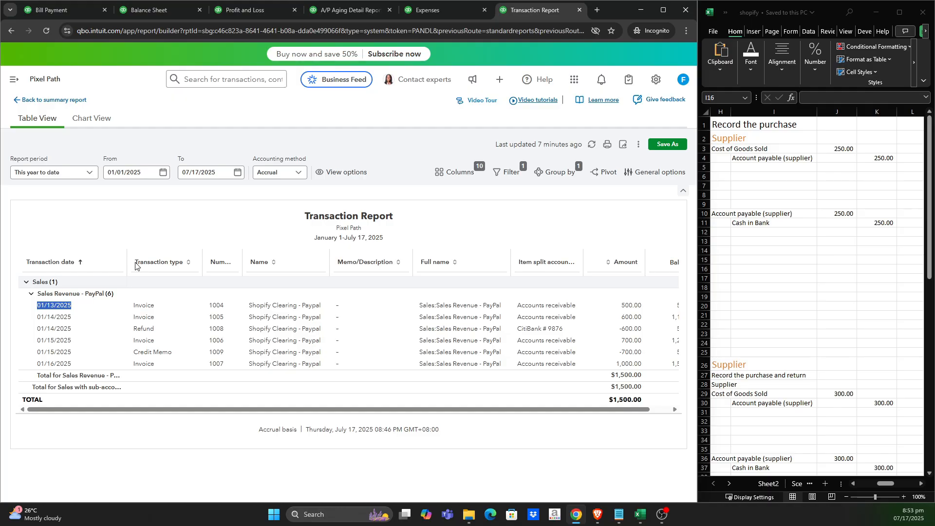
click(64, 10)
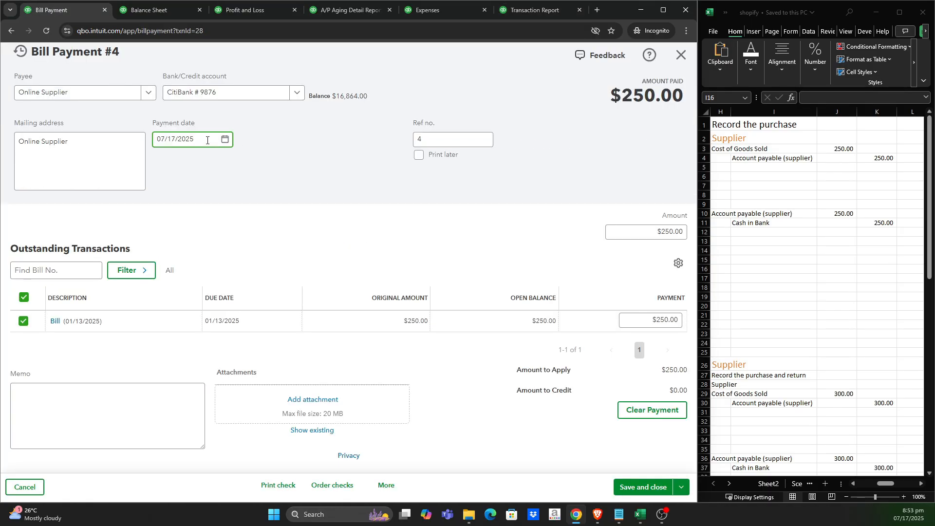
key(ctrl+a)
text(01/13/2025)
click(342, 185)
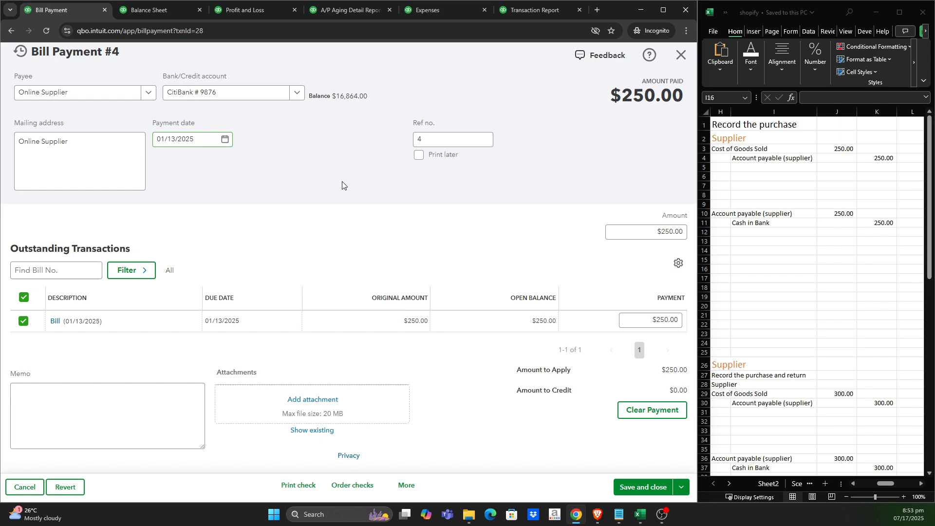
click(649, 488)
click(377, 307)
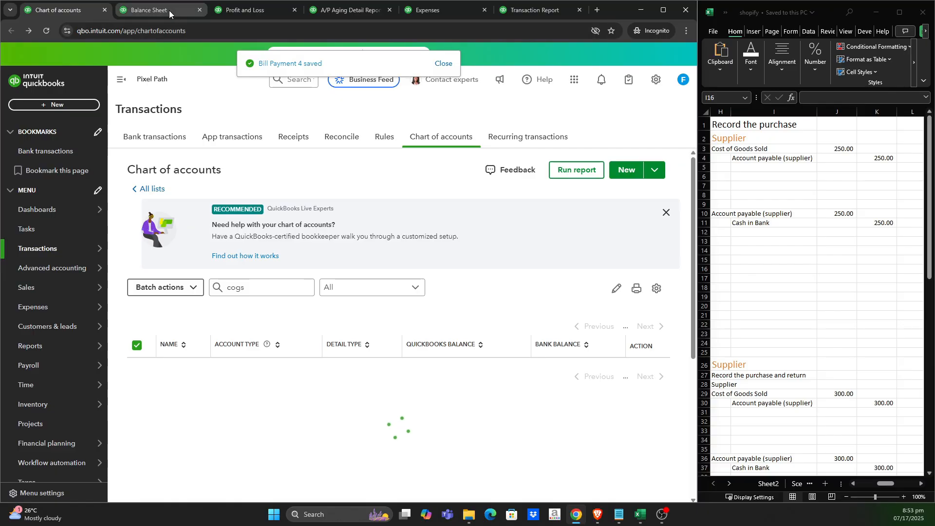
Examine the Accounts payable and CitiBank balances in the Balance Sheet and reload the report page.
click(169, 11)
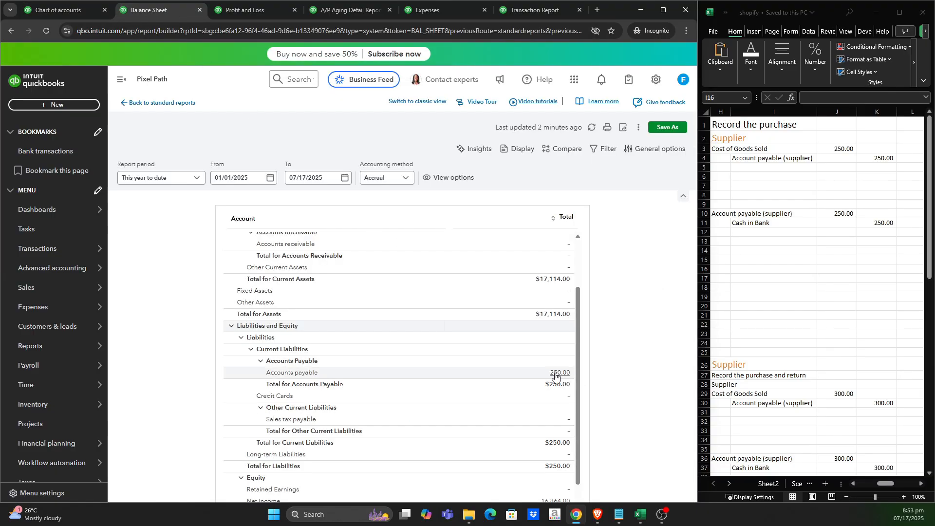
scroll(498, 341, up, 3)
scroll(497, 341, up, 1)
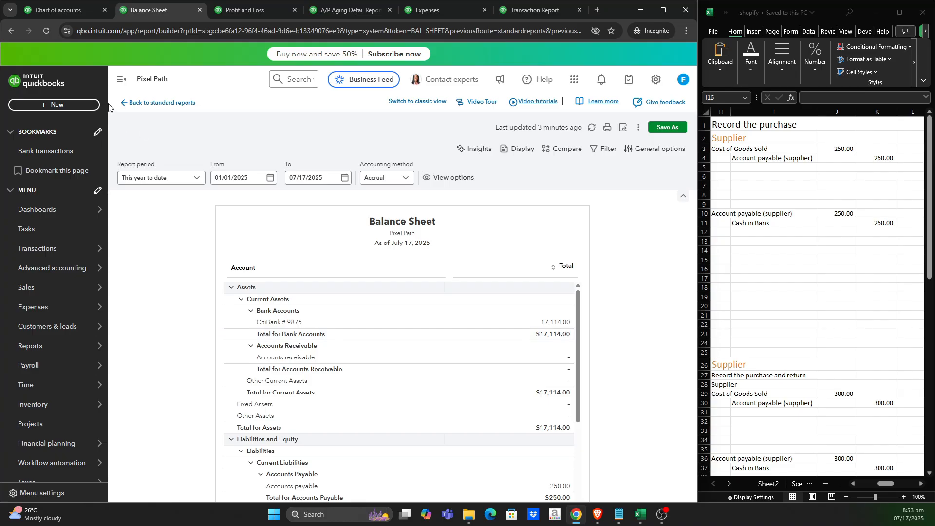
click(46, 30)
Review Cost of Goods Sold in the Profit and Loss, then reload the A/P Aging Detail Report and Online Supplier vendor page.
click(245, 10)
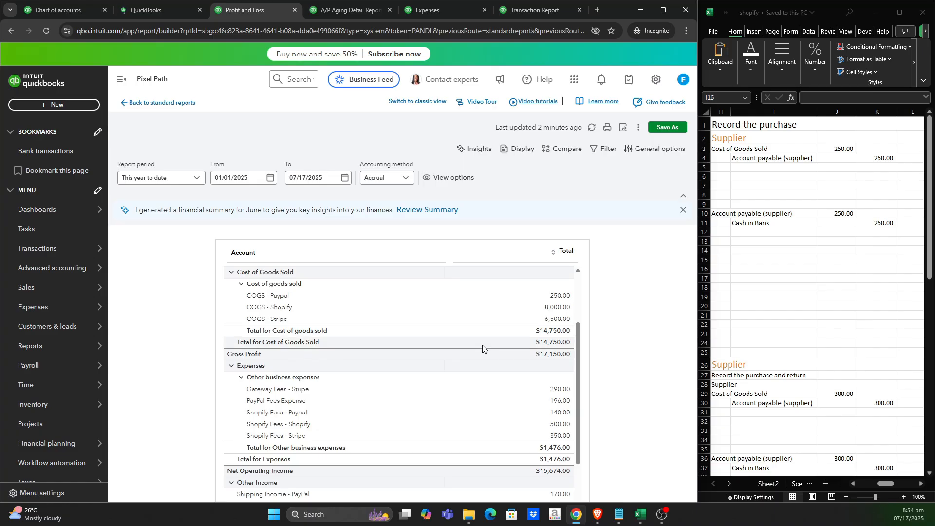
click(350, 15)
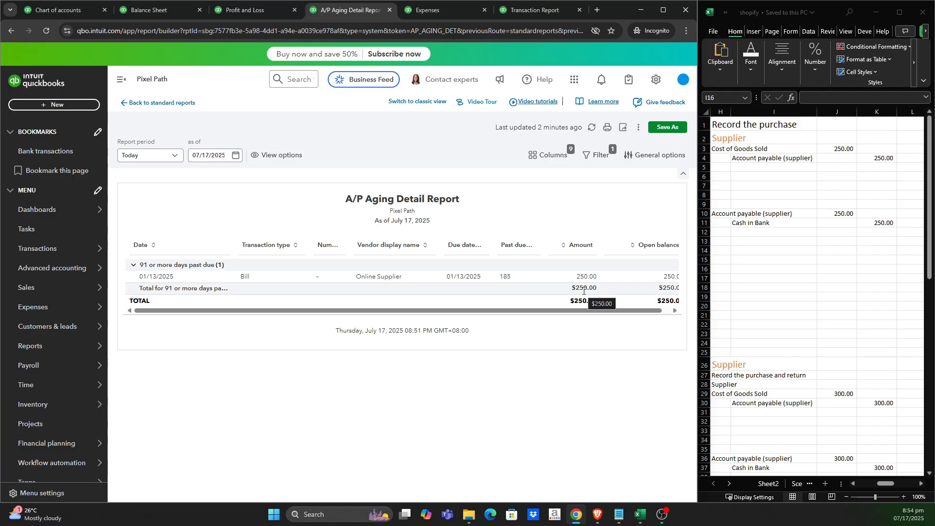
click(42, 35)
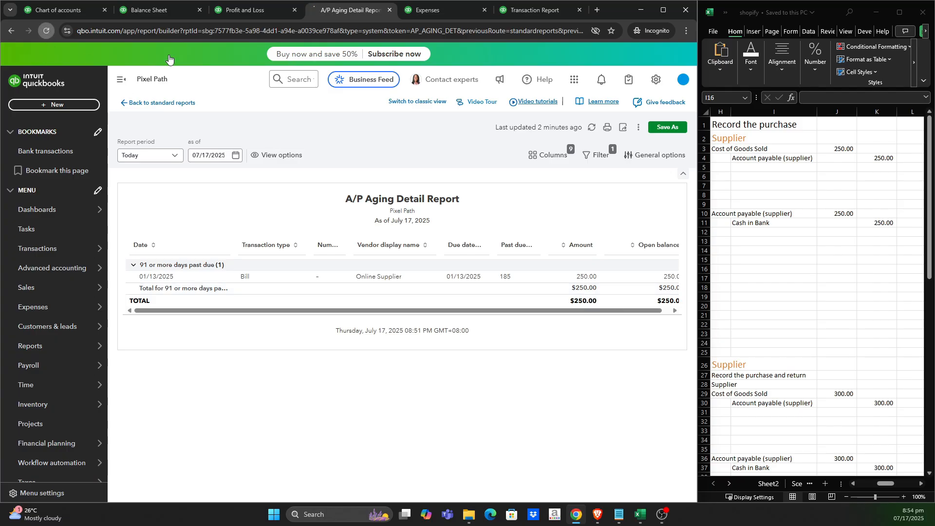
click(411, 13)
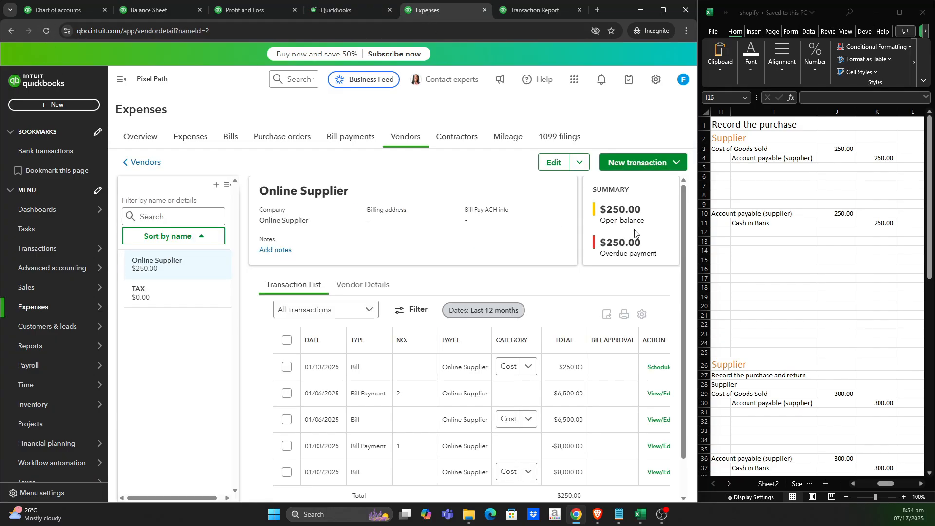
click(46, 31)
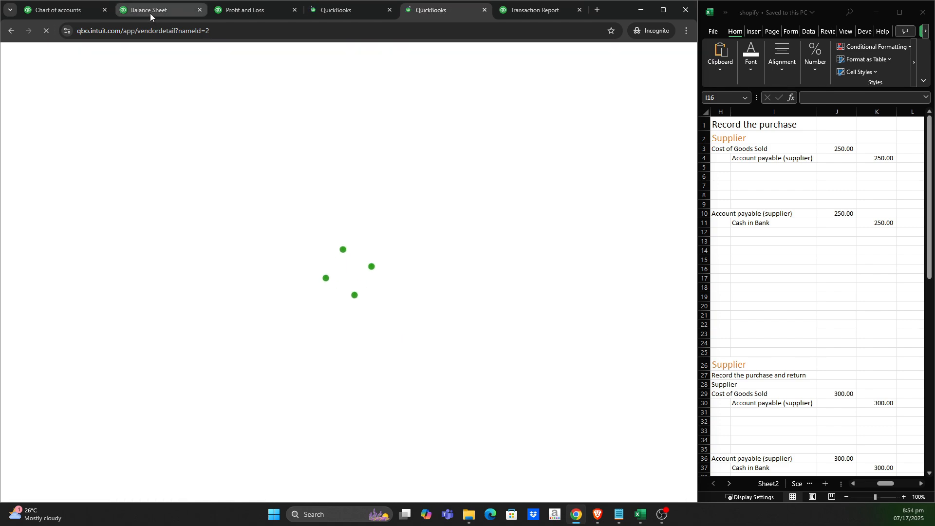
Check CitiBank and Accounts payable in the refreshed Balance Sheet and open the CitiBank transaction report with the navigation menu collapsed.
click(150, 13)
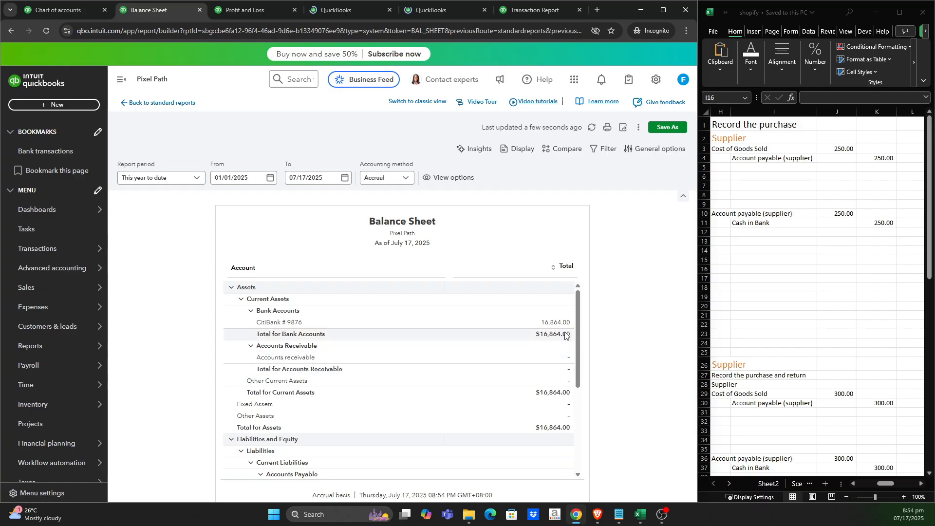
scroll(580, 337, down, 1)
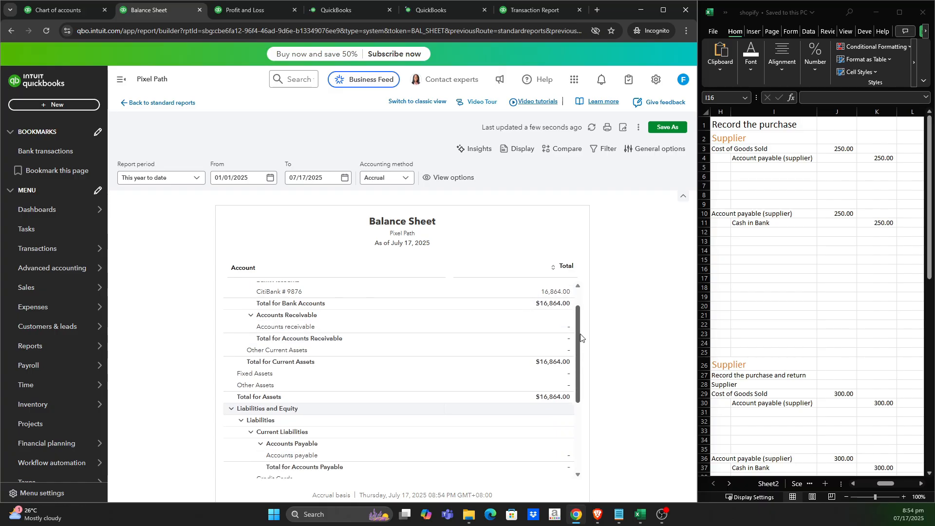
scroll(577, 348, down, 2)
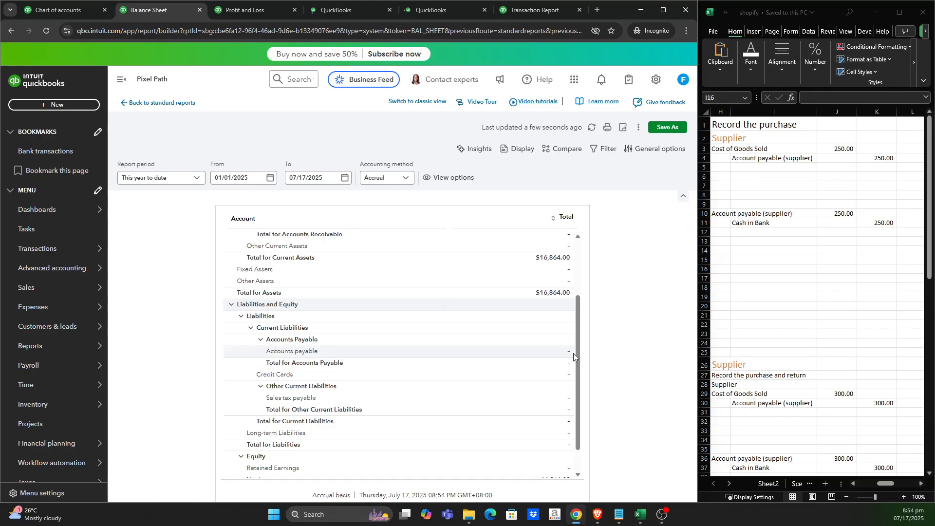
scroll(575, 356, up, 3)
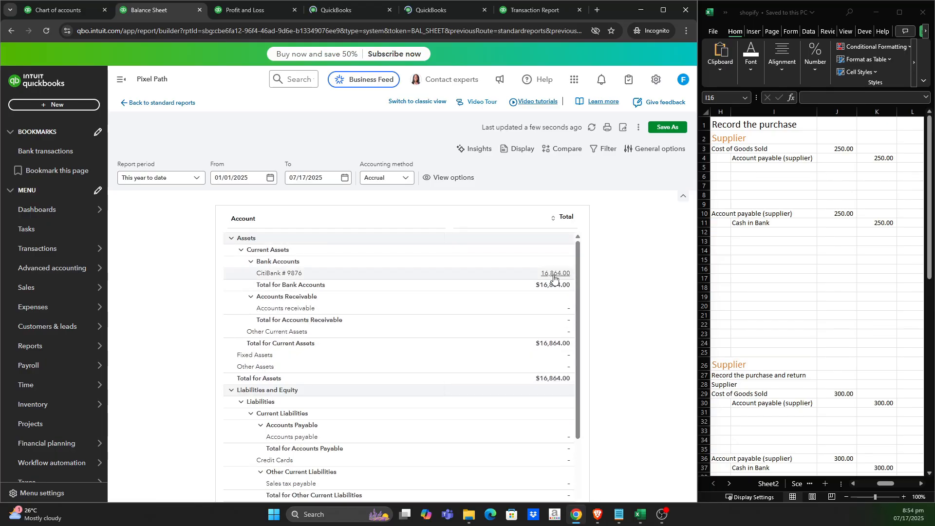
click(555, 275)
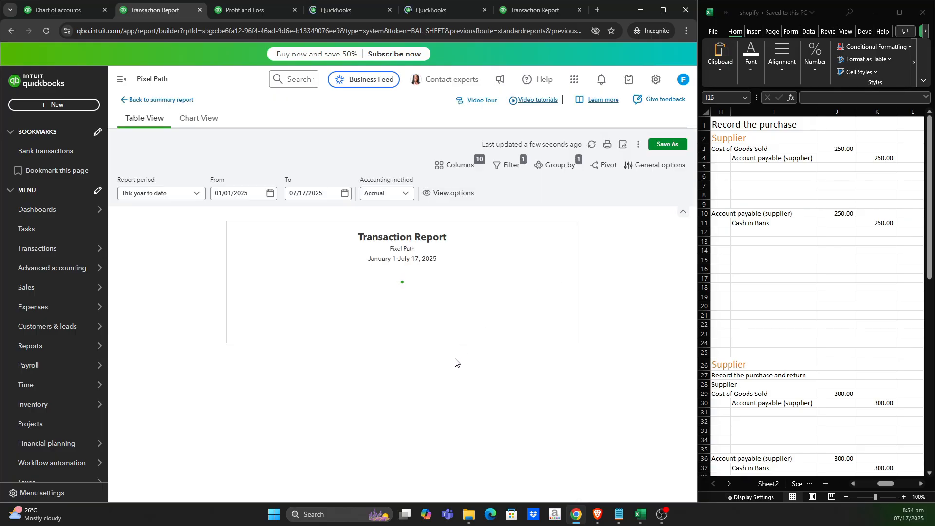
click(122, 83)
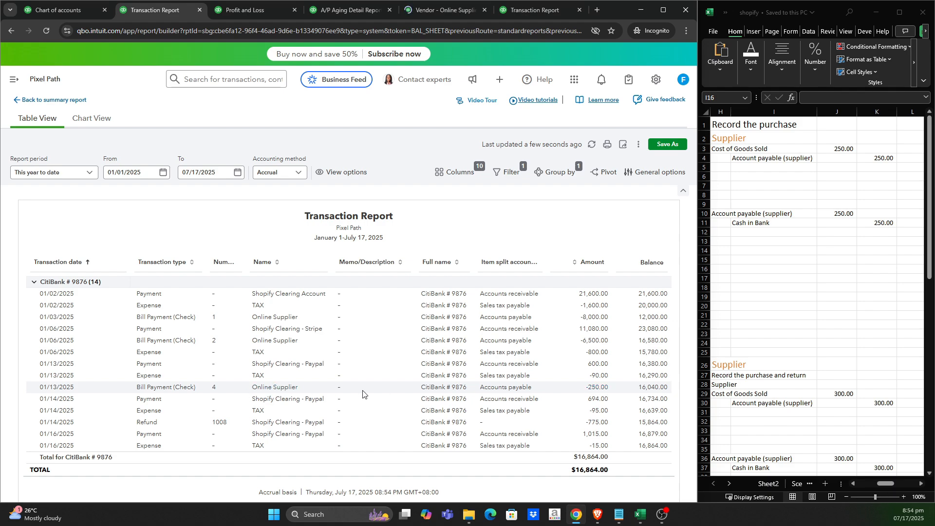
Check the bill payment's effect in the Profit and Loss, the A/P Aging Detail Report and the Online Supplier vendor page.
click(244, 13)
click(341, 12)
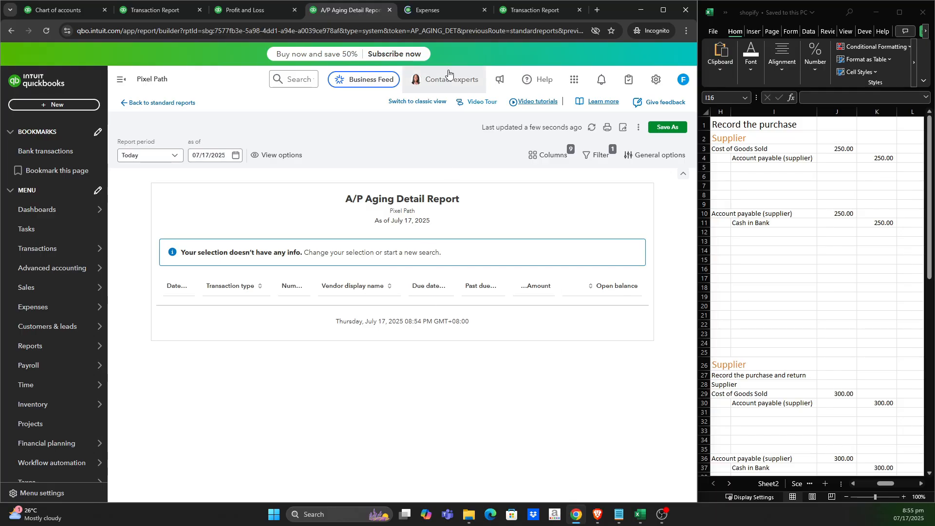
click(435, 13)
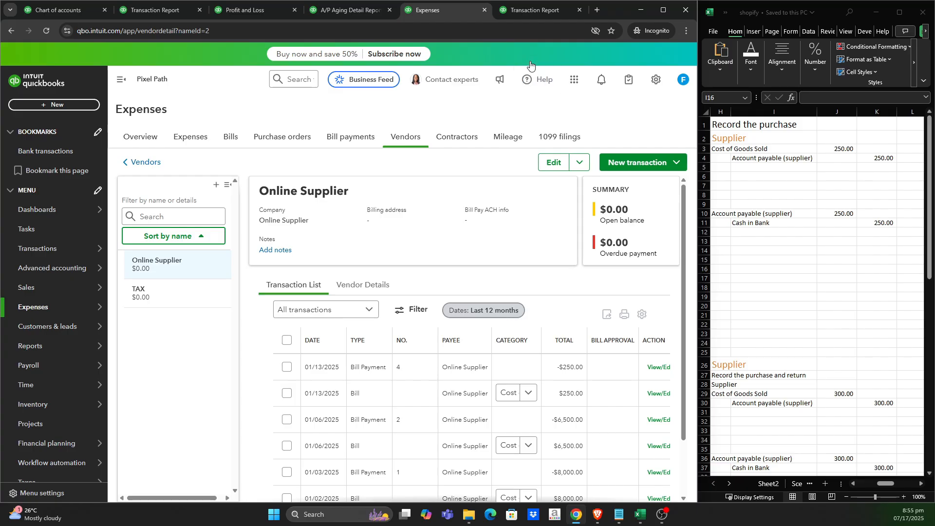
Review the PayPal sales Transaction Report alongside the Excel entries for recording a supplier purchase and return.
click(533, 10)
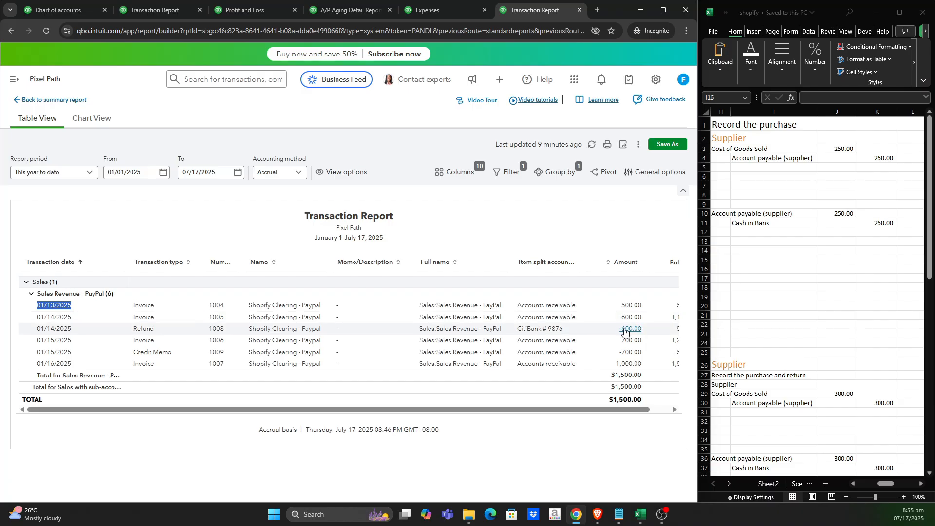
scroll(805, 329, down, 4)
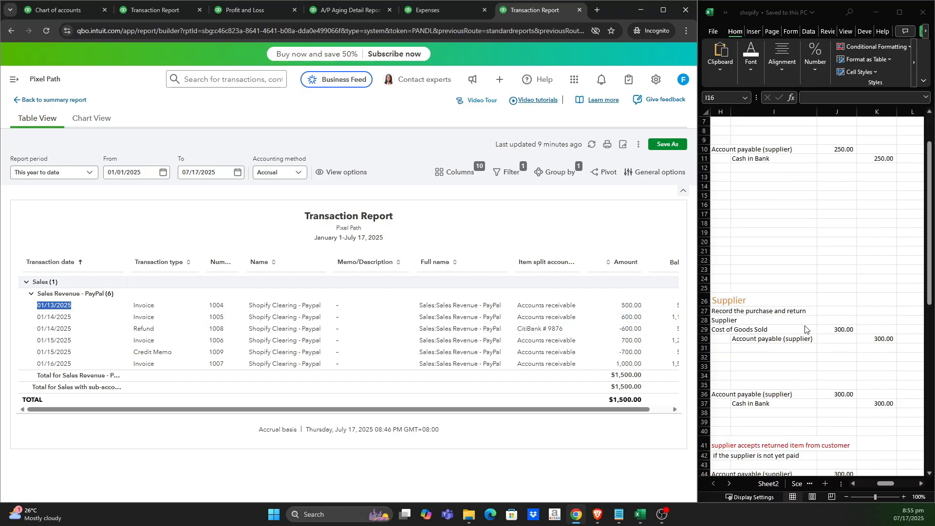
scroll(805, 329, down, 1)
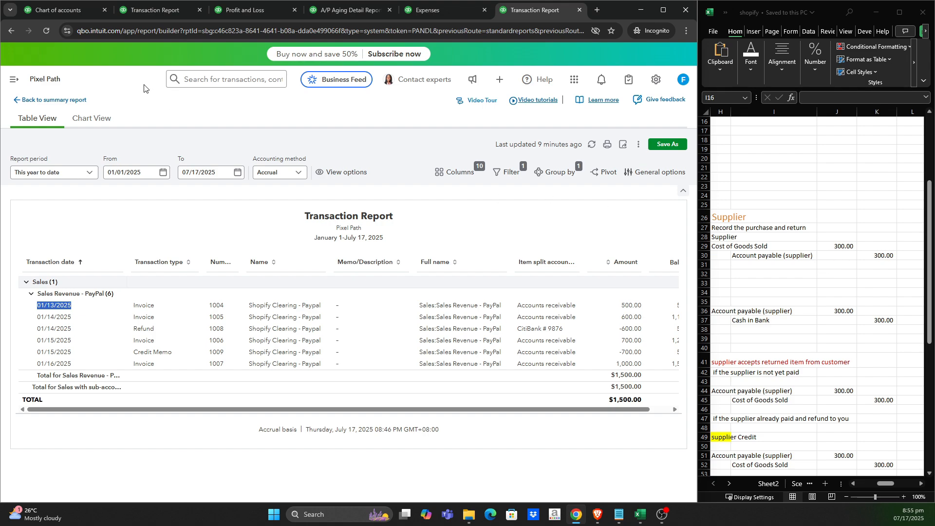
Create a new bill from the Chart of accounts page and choose Online Supplier as its vendor.
click(71, 13)
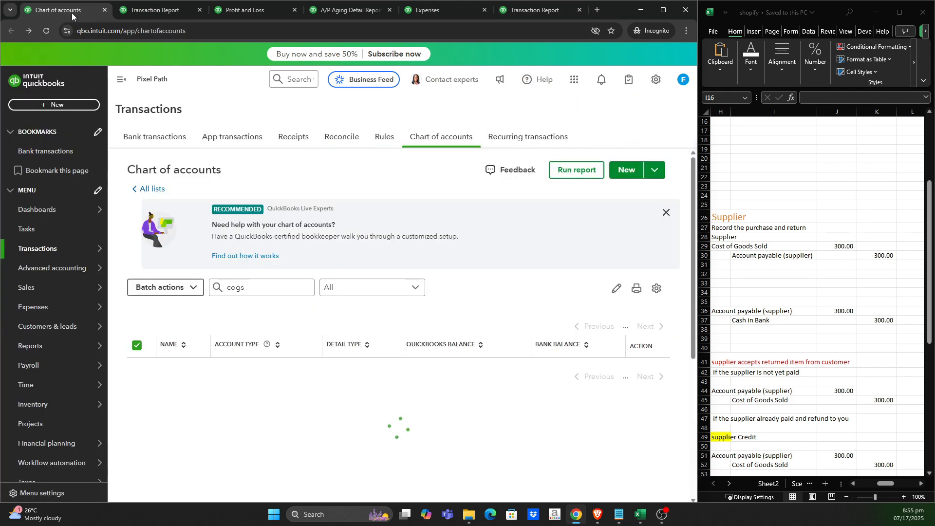
click(89, 109)
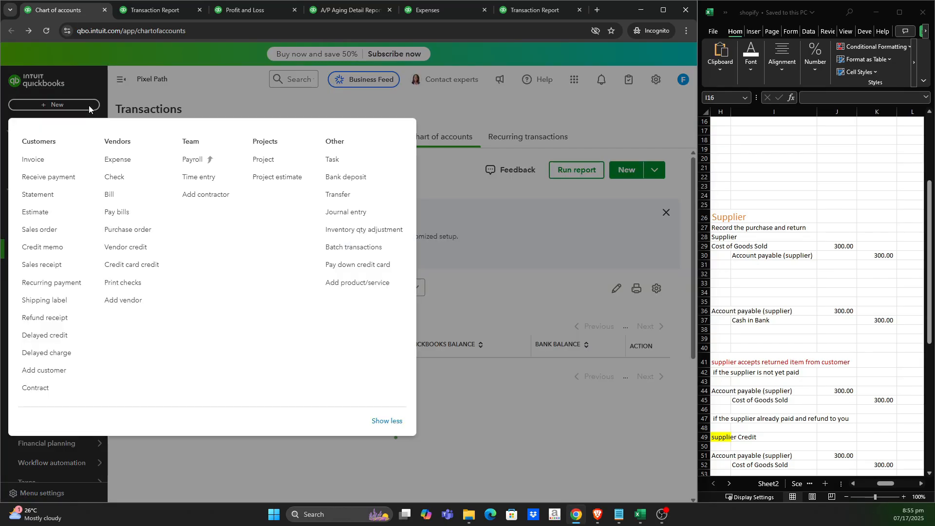
click(121, 195)
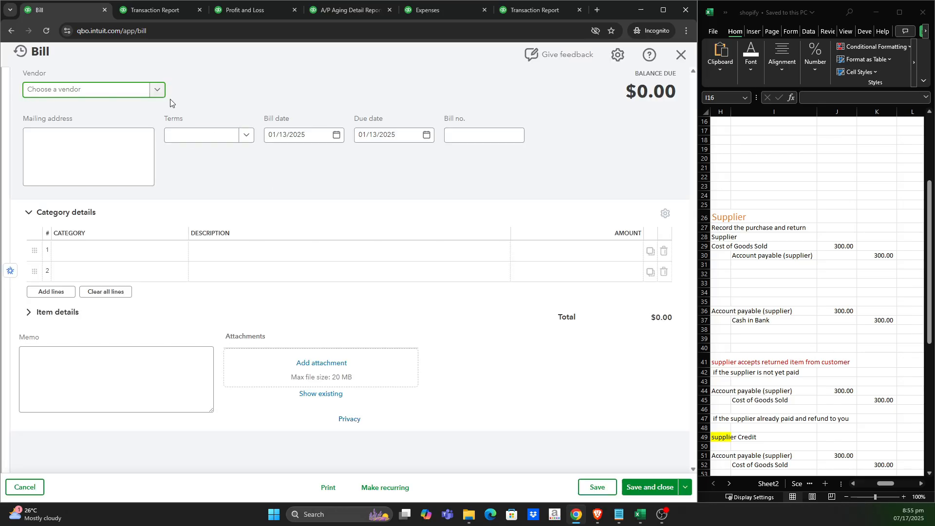
click(158, 92)
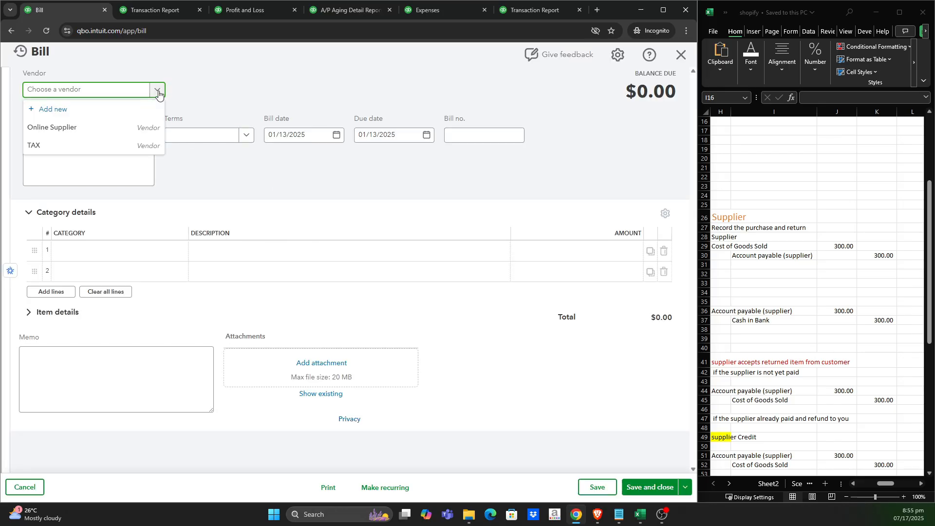
click(101, 129)
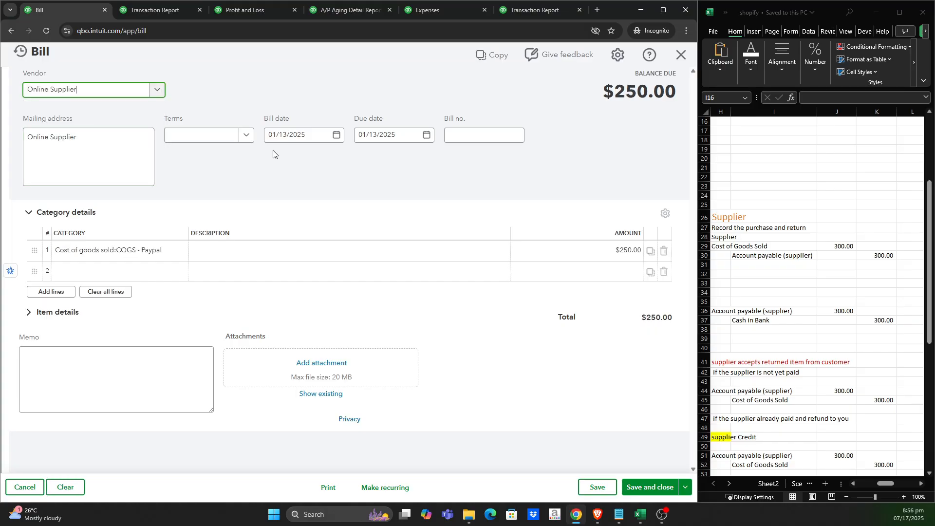
Set the bill date to 01/14/2025, copied from invoice 1005 in the PayPal sales Transaction Report, and recheck that report.
click(519, 11)
drag(85, 319, 38, 316)
key(ctrl+c)
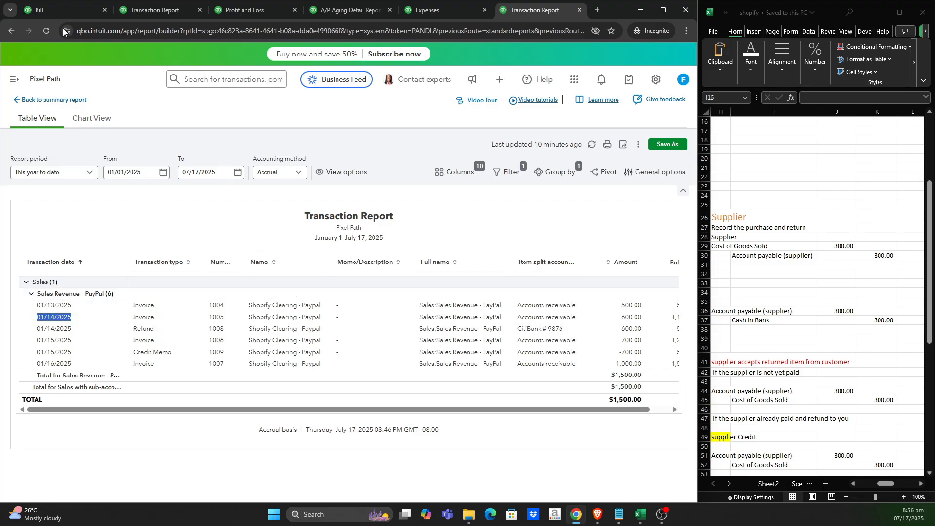
click(60, 10)
click(302, 133)
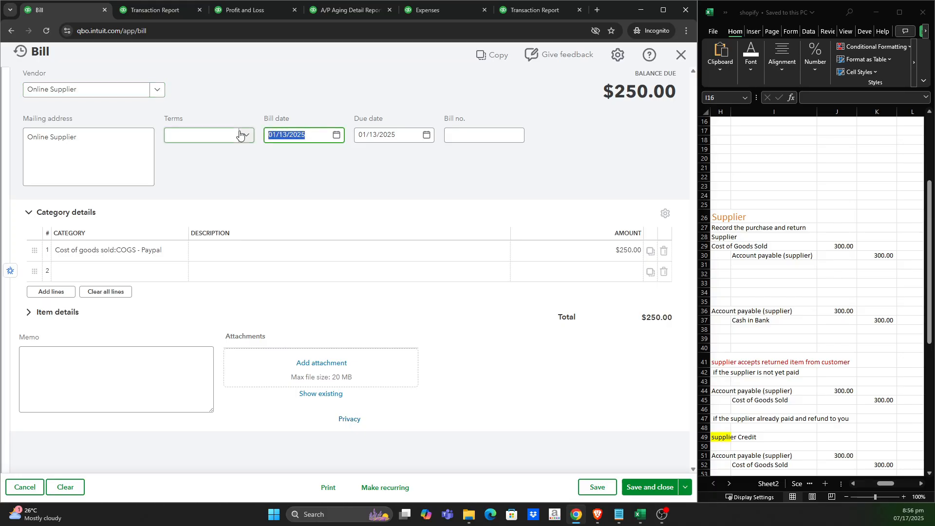
key(ctrl+v)
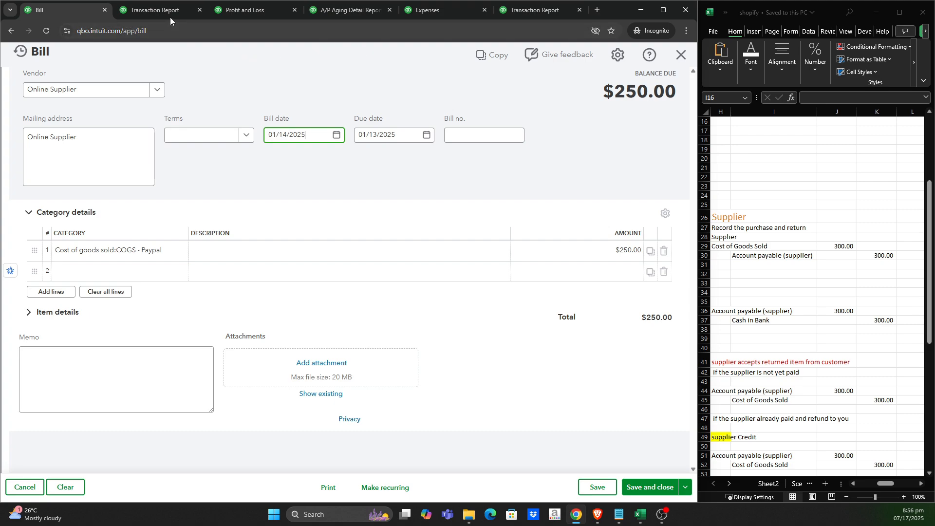
click(538, 13)
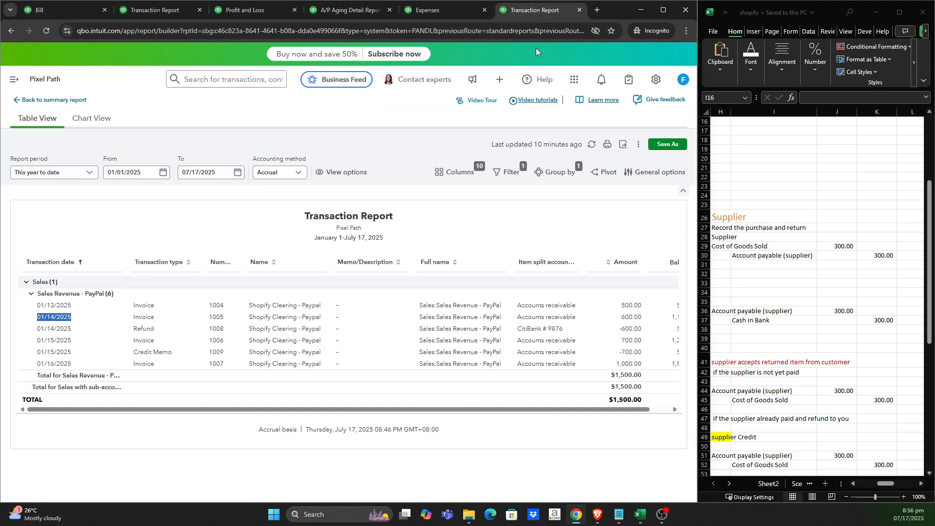
click(72, 16)
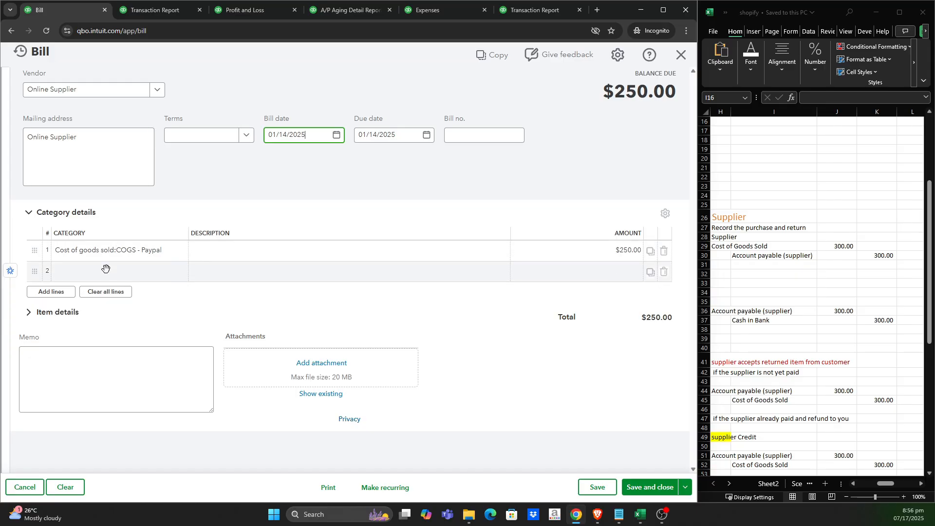
Set the COGS - Paypal line amount to 300, then save and close the Online Supplier bill.
click(630, 256)
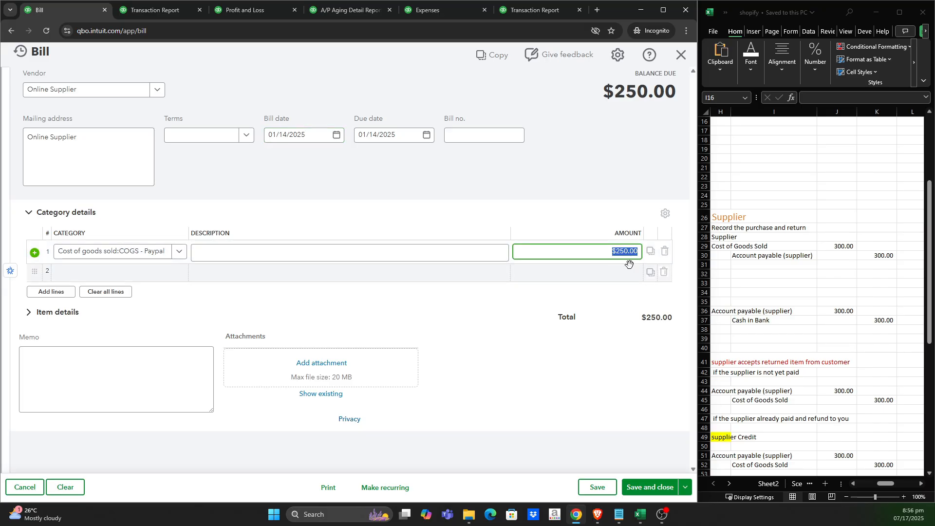
text(300)
click(557, 176)
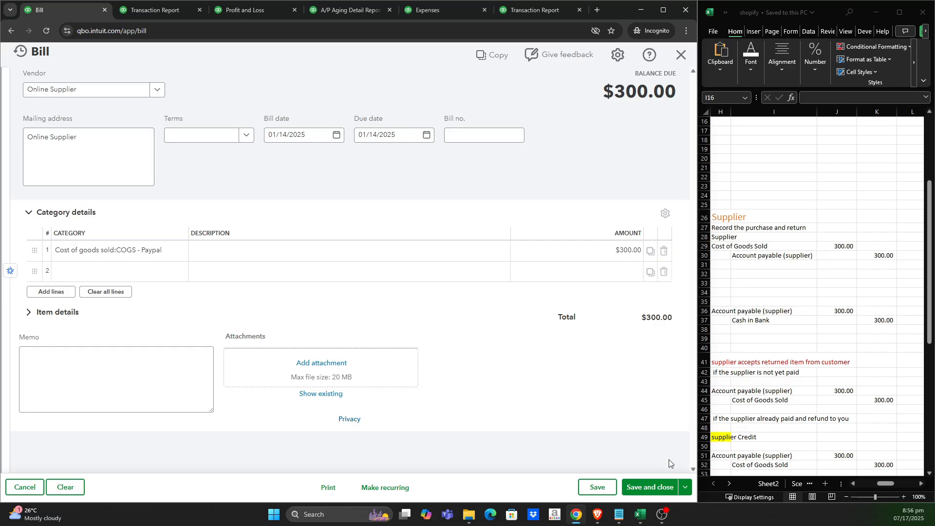
click(655, 488)
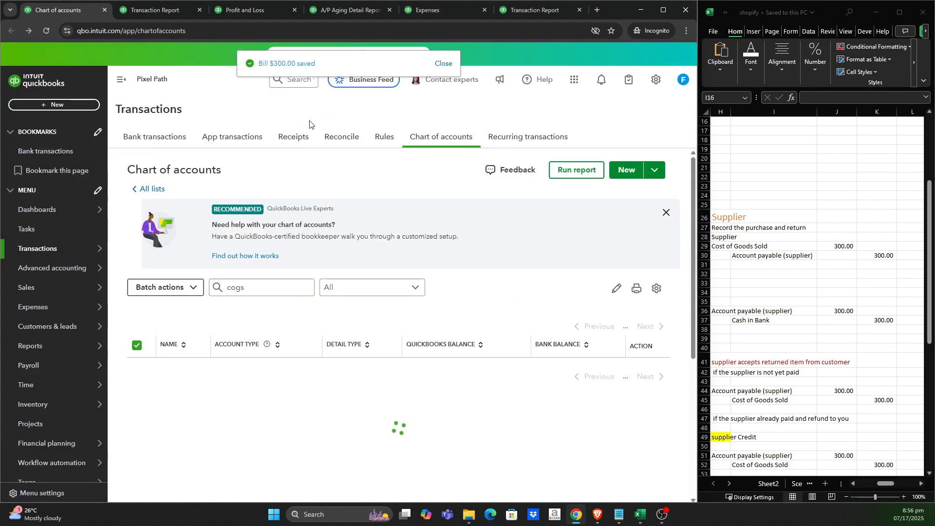
Reload the CitiBank transaction report, the Profit and Loss and the Online Supplier vendor page.
click(161, 10)
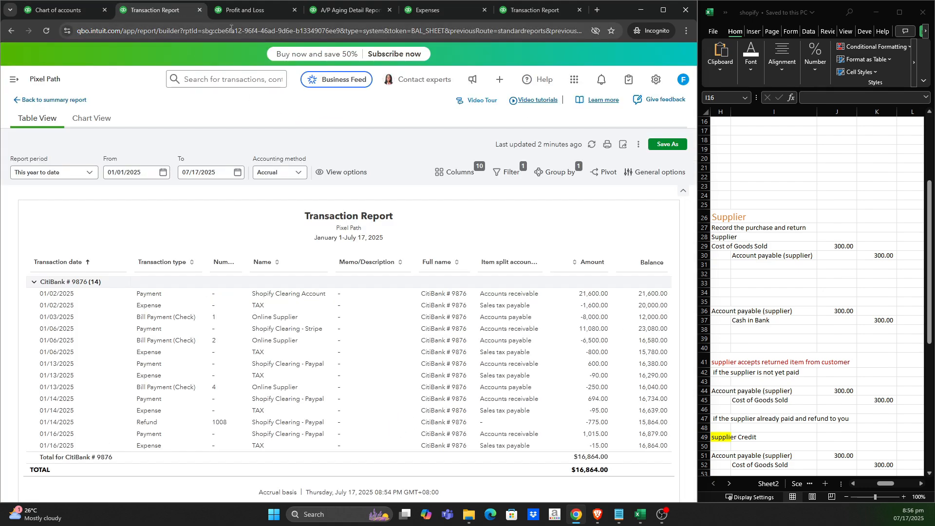
click(44, 29)
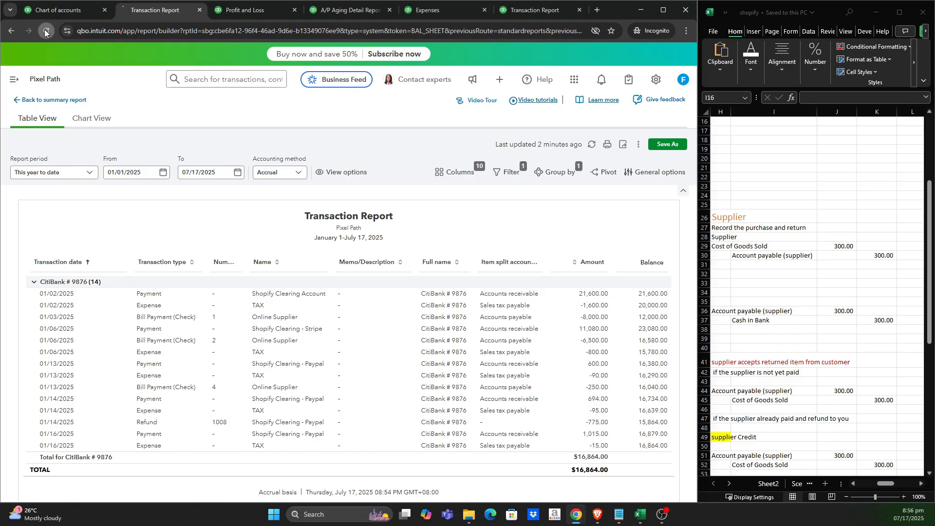
click(249, 10)
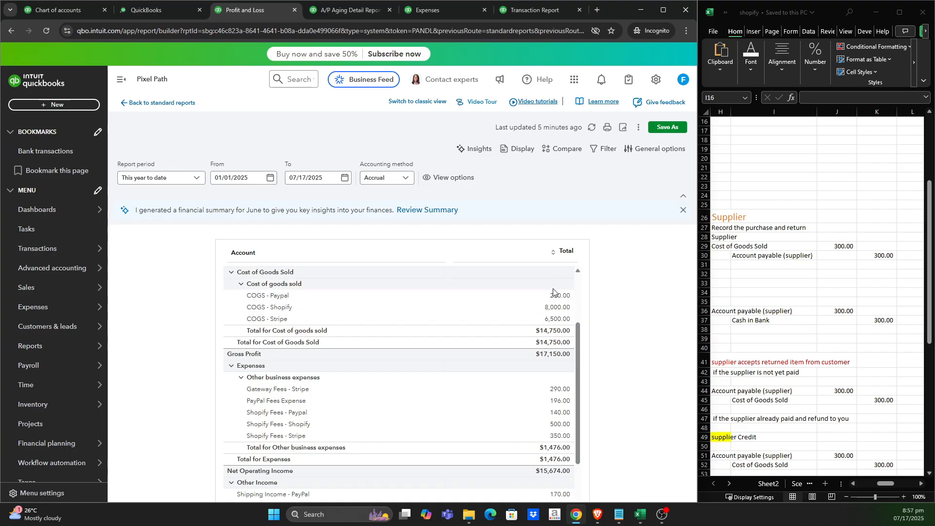
click(47, 31)
click(356, 14)
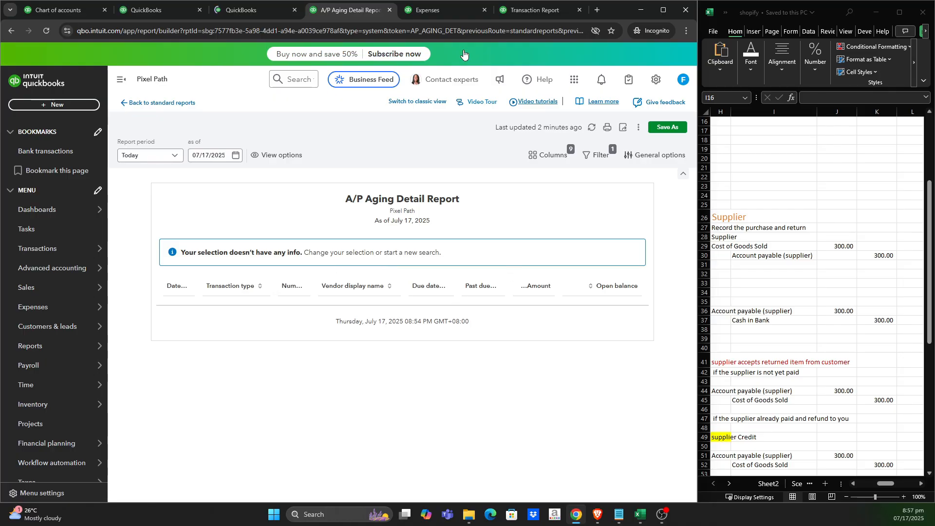
click(442, 10)
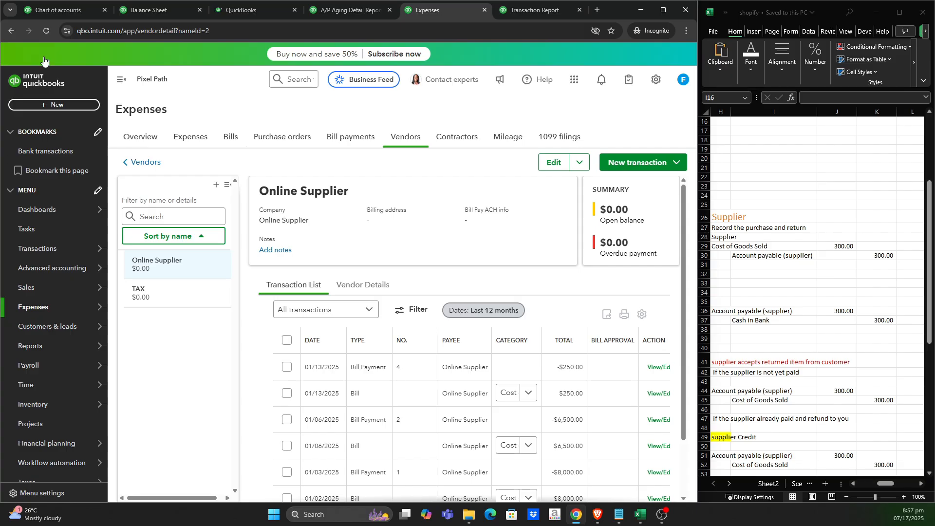
click(45, 34)
Check the CitiBank and Accounts payable balances in the refreshed Balance Sheet.
click(150, 14)
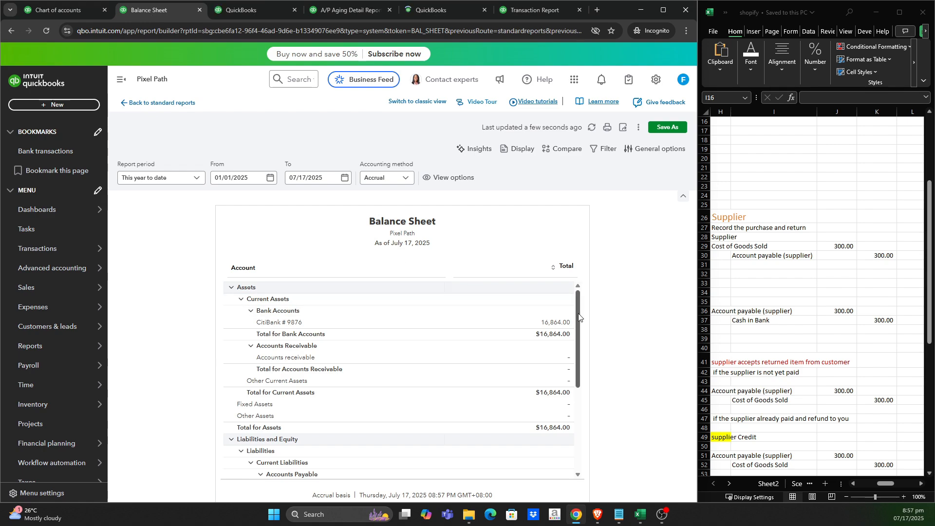
drag(579, 316, 579, 319)
scroll(579, 321, down, 5)
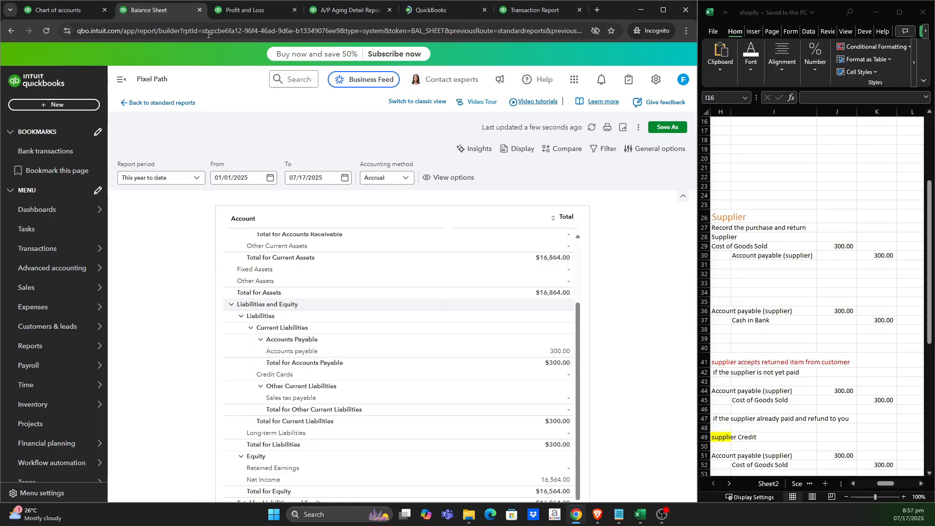
Check COGS - Paypal in the Profit and Loss, inspect the bills in its transaction report, and return to the summary.
click(235, 14)
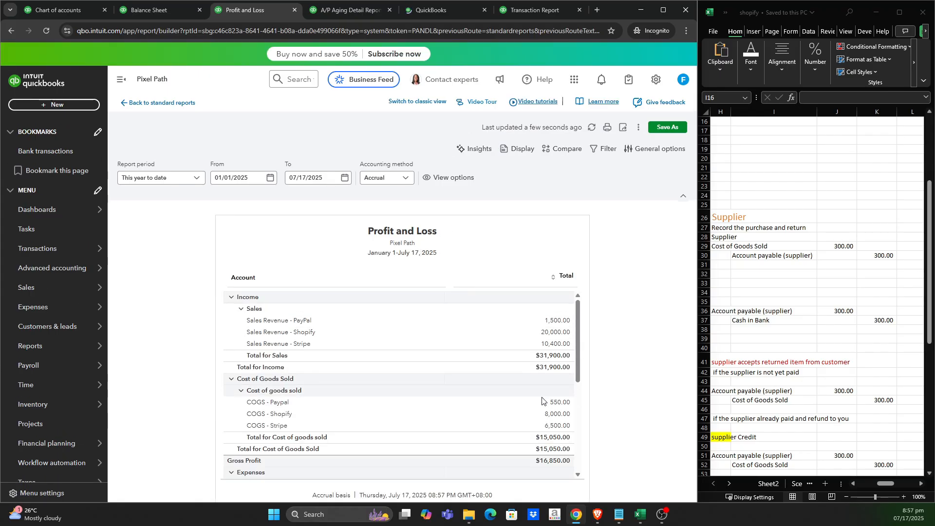
scroll(579, 359, down, 5)
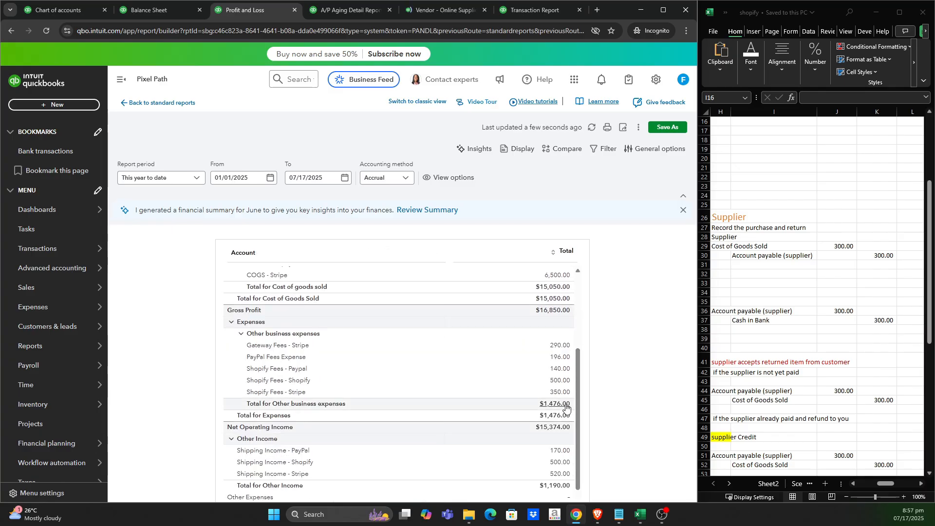
scroll(573, 378, up, 6)
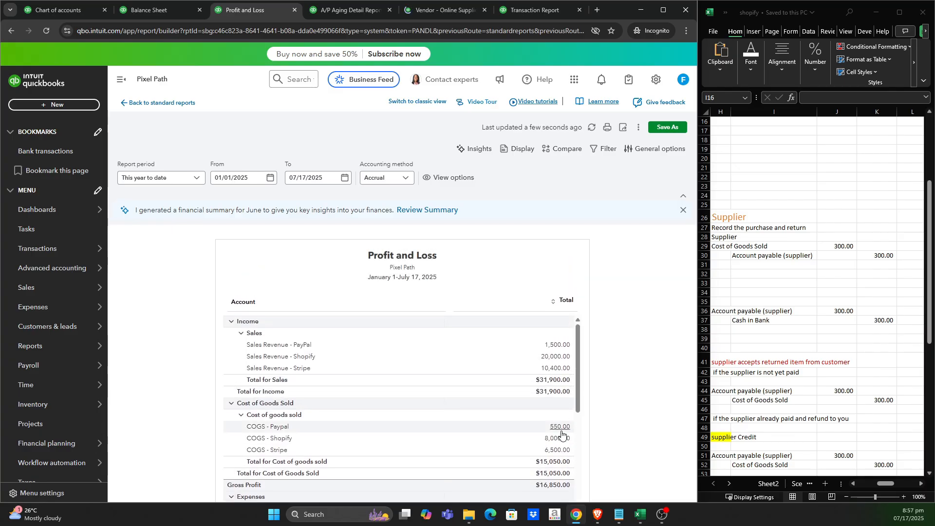
click(562, 427)
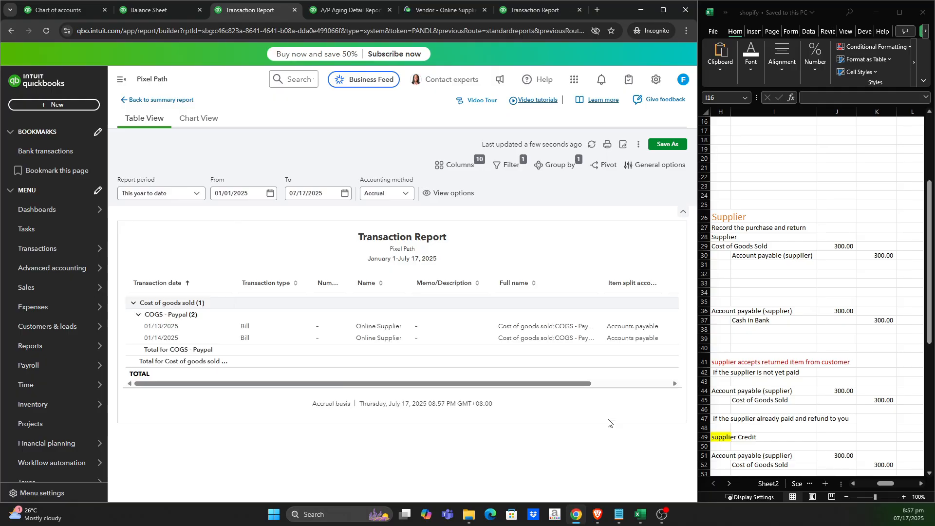
drag(531, 386, 598, 386)
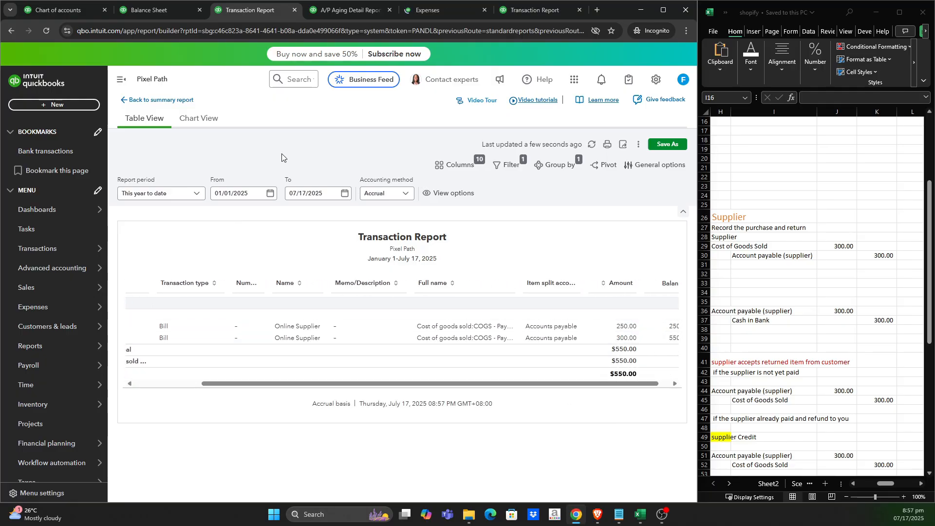
click(169, 103)
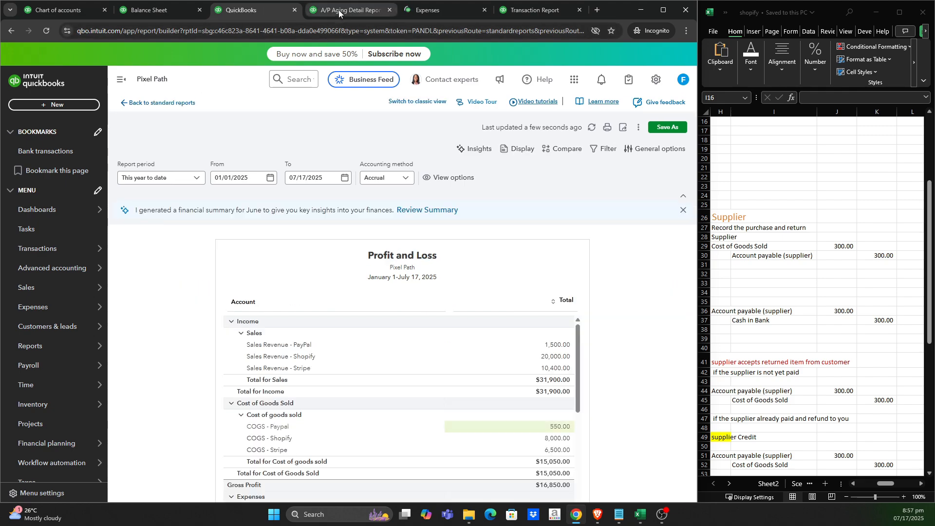
Reload the A/P Aging Detail Report and check the new bill there and on the Online Supplier vendor page.
click(340, 11)
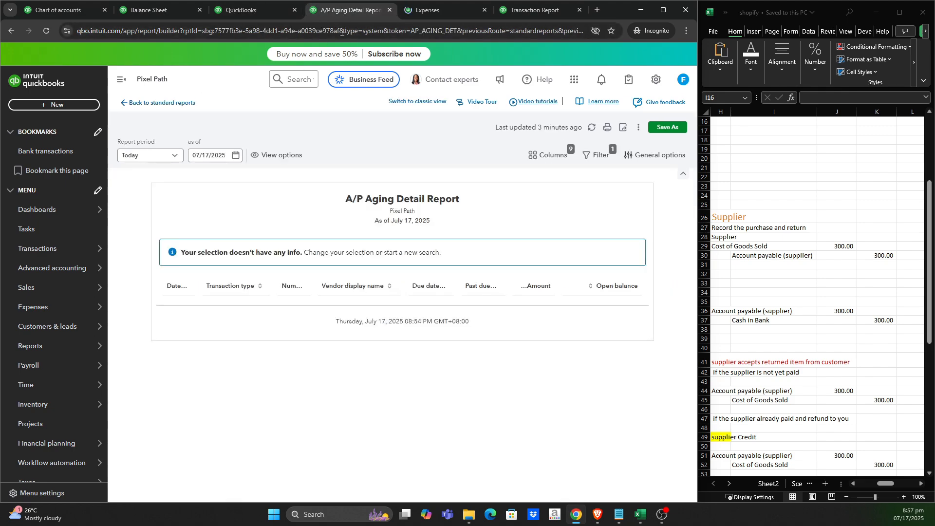
click(46, 31)
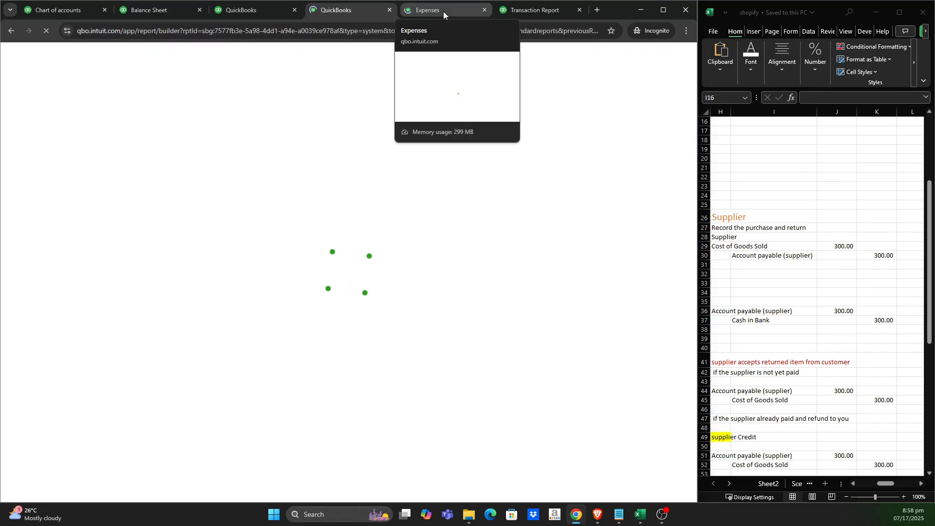
click(443, 11)
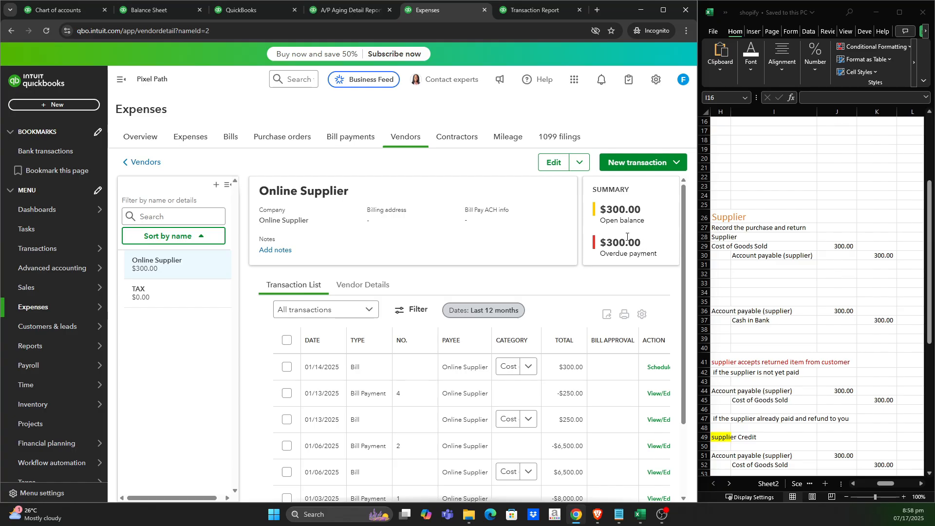
click(338, 14)
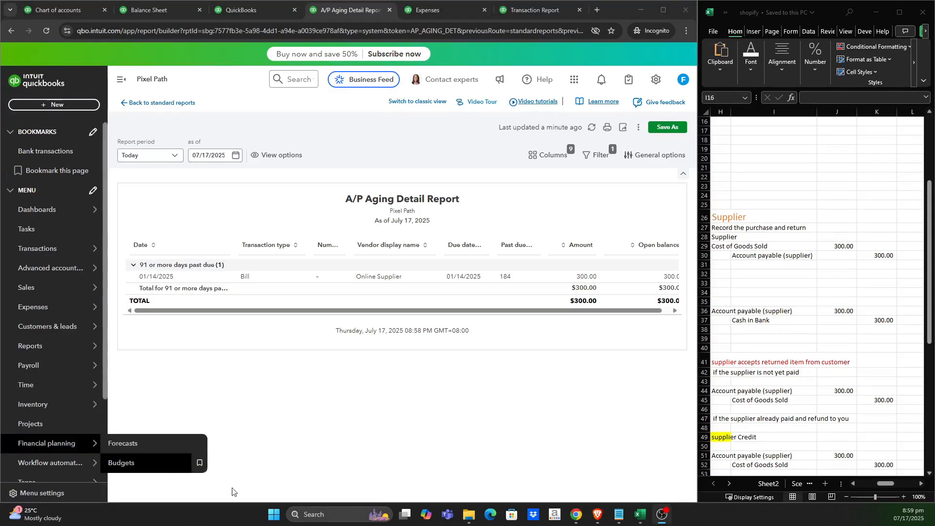
Pay Online Supplier's $300.00 bill in full from CitiBank # 9876, dated 07/17/2025, and save the payment.
click(540, 13)
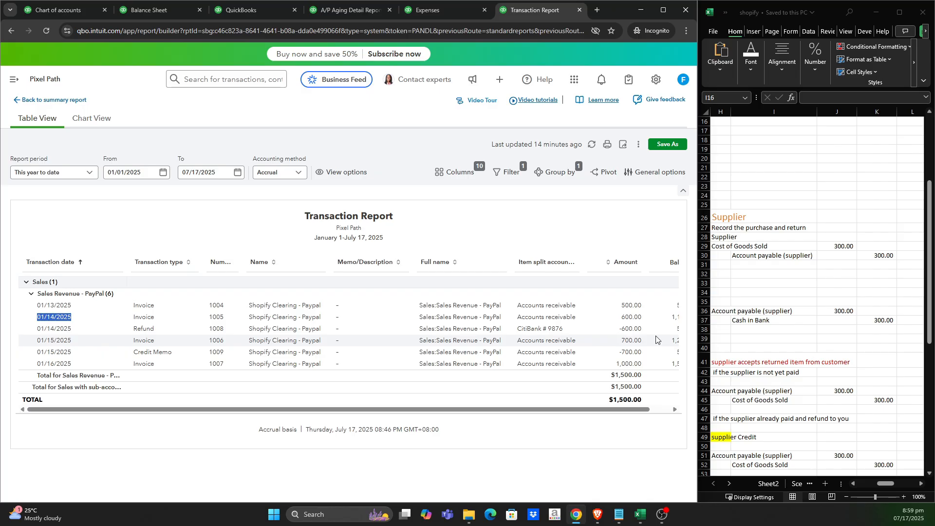
click(66, 14)
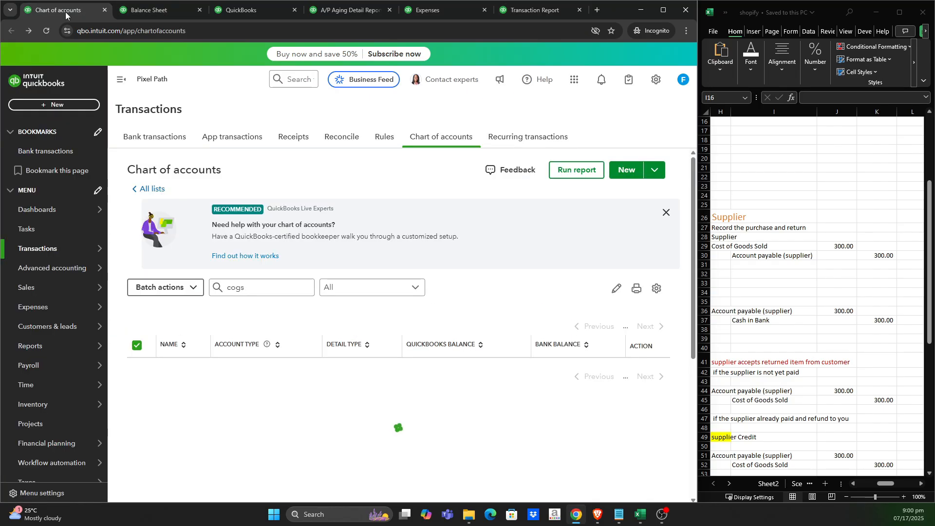
click(83, 106)
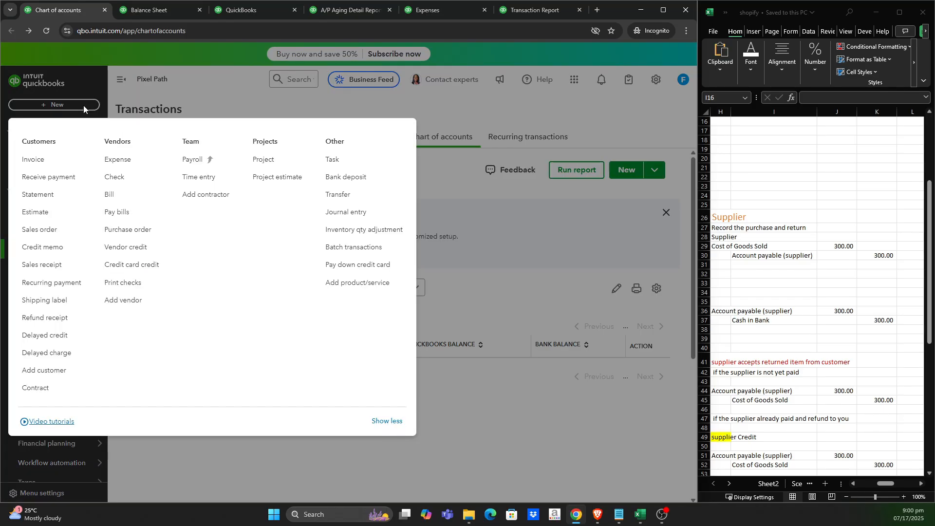
click(124, 214)
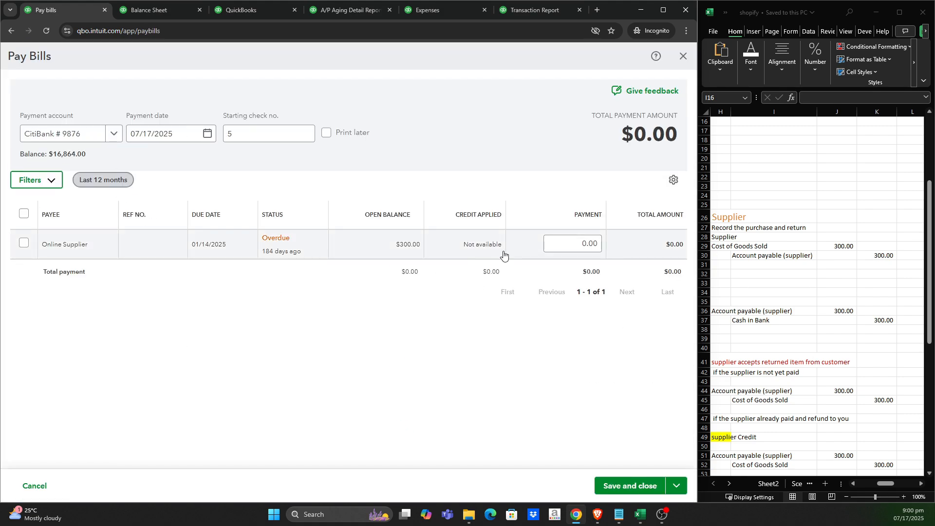
click(24, 243)
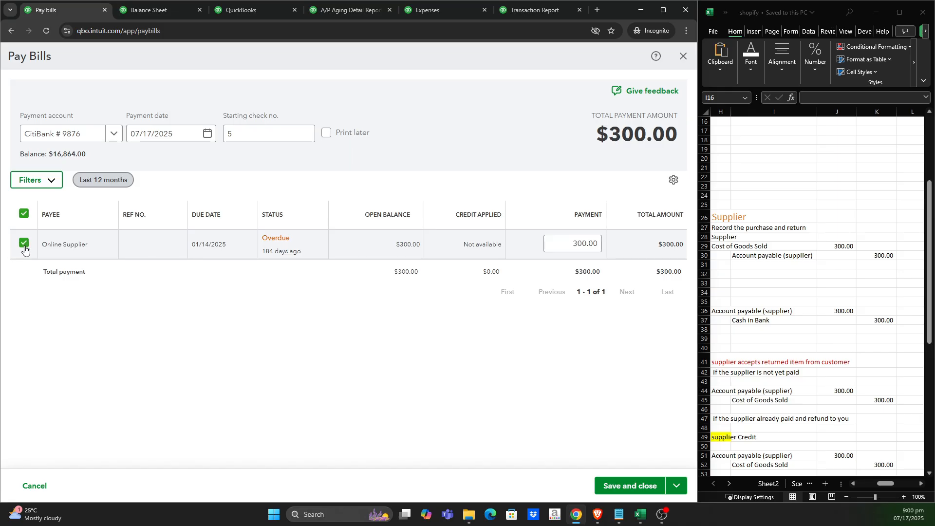
click(630, 485)
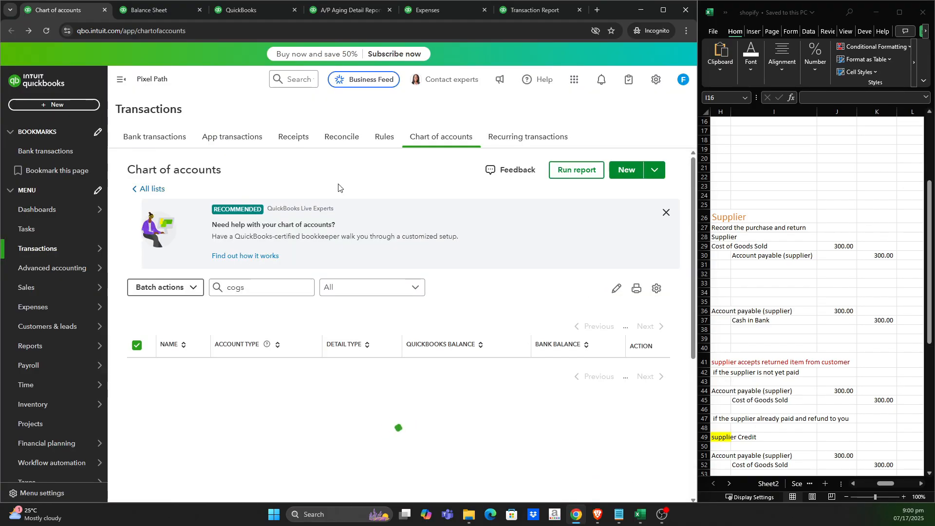
Review the CitiBank balance in the Balance Sheet, and reload it, the A/P Aging Detail Report and the Online Supplier vendor page.
click(161, 13)
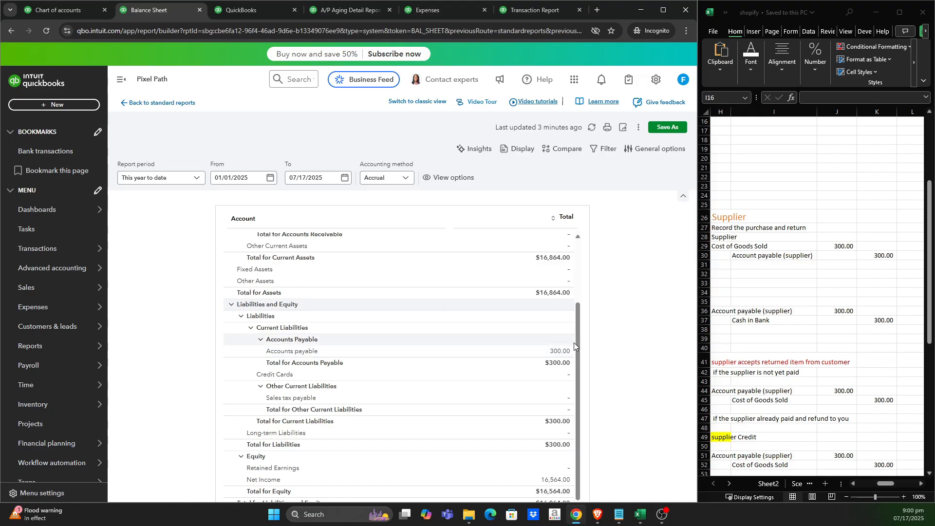
drag(577, 340, 580, 288)
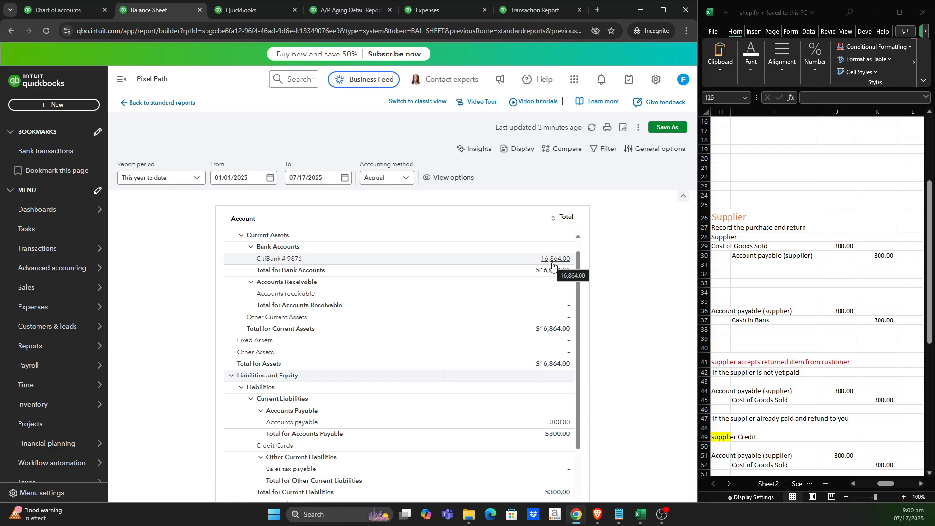
click(48, 32)
click(252, 11)
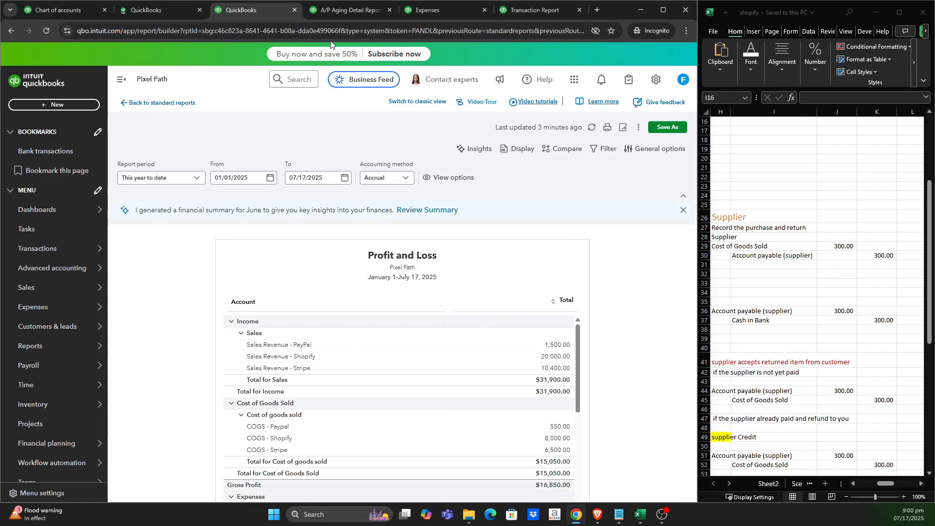
click(341, 11)
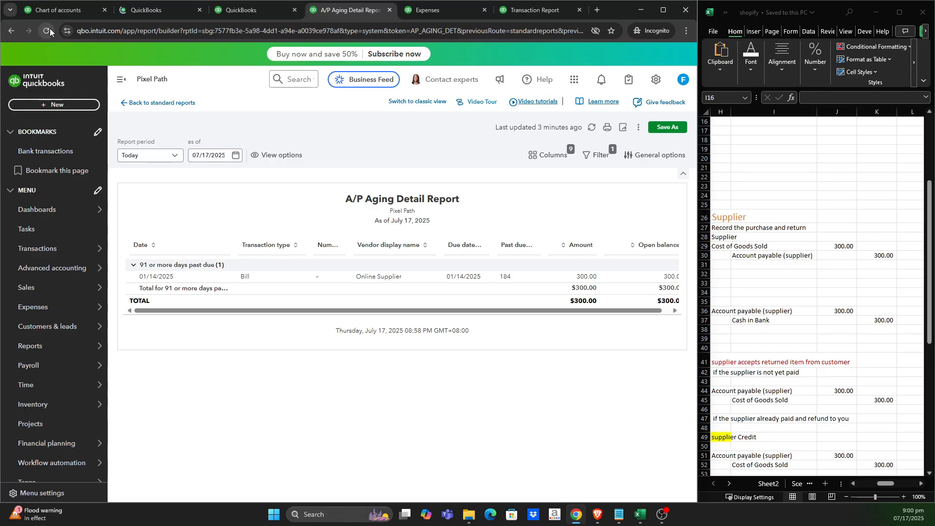
click(428, 10)
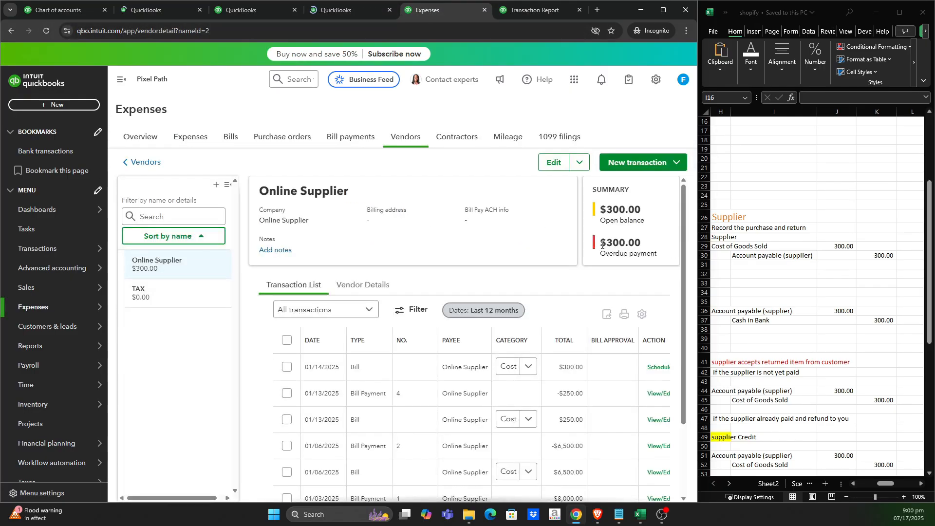
click(47, 31)
Check the bill payment's effect in the refreshed Balance Sheet, the A/P Aging Detail Report and the Online Supplier vendor page.
click(159, 9)
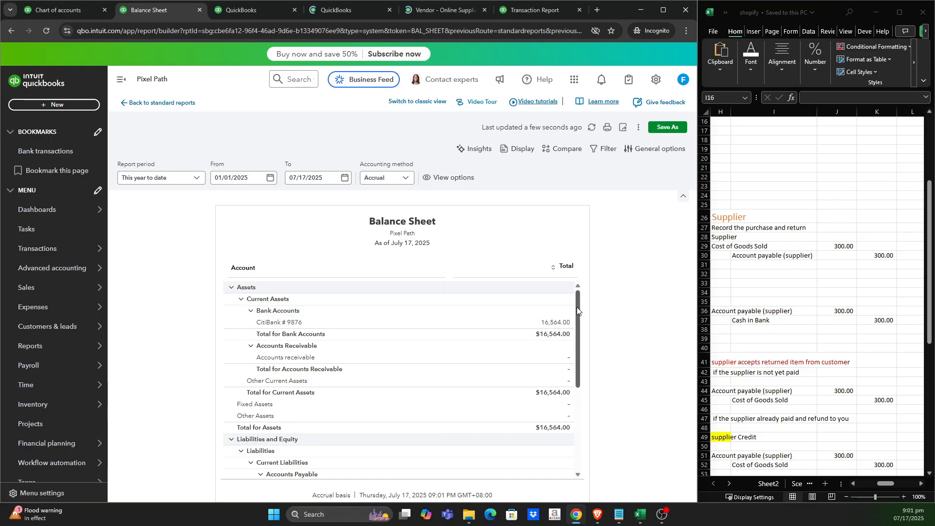
drag(577, 306, 579, 346)
scroll(578, 347, down, 3)
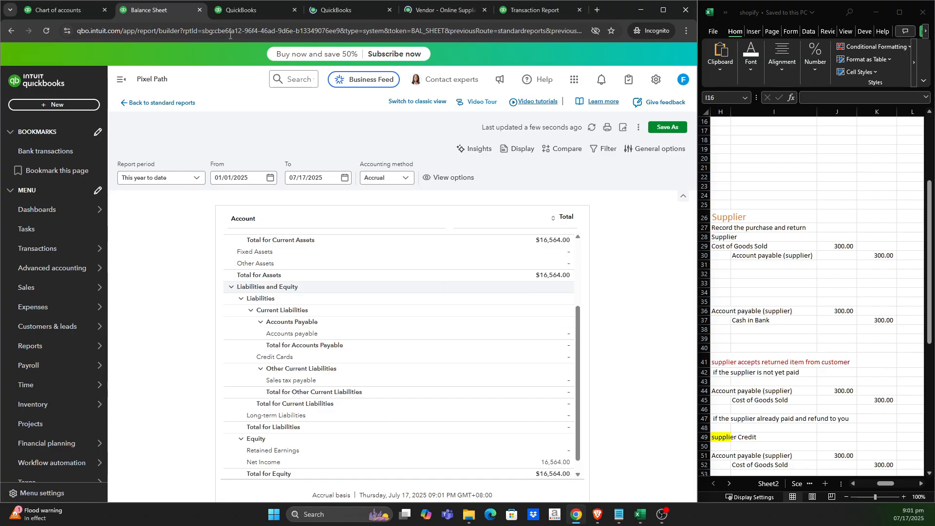
click(235, 15)
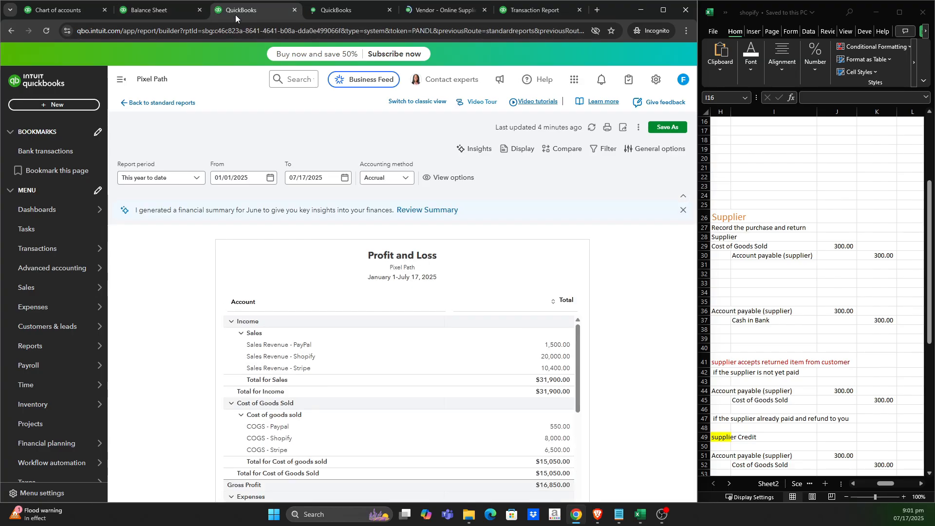
click(340, 11)
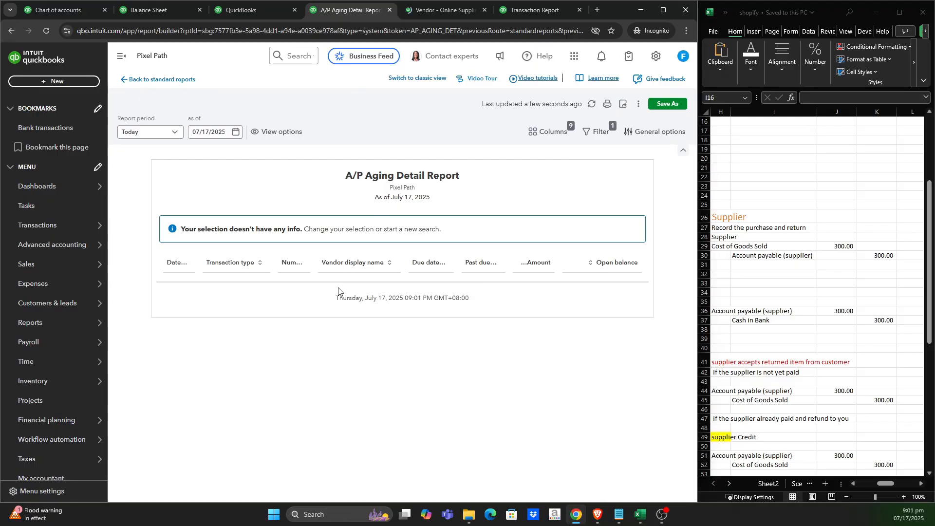
click(439, 14)
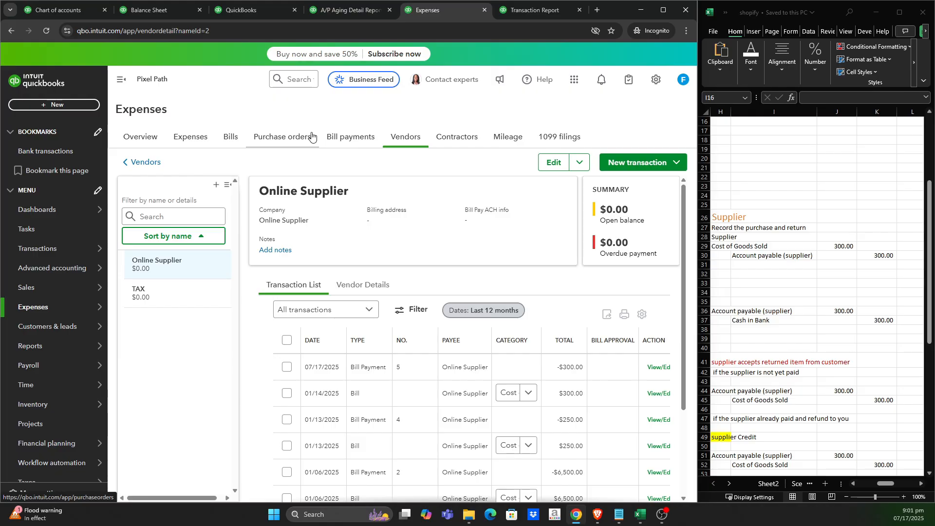
Start a vendor credit for Online Supplier, comparing its 01/14/2025 date with the PayPal sales transaction report.
click(73, 10)
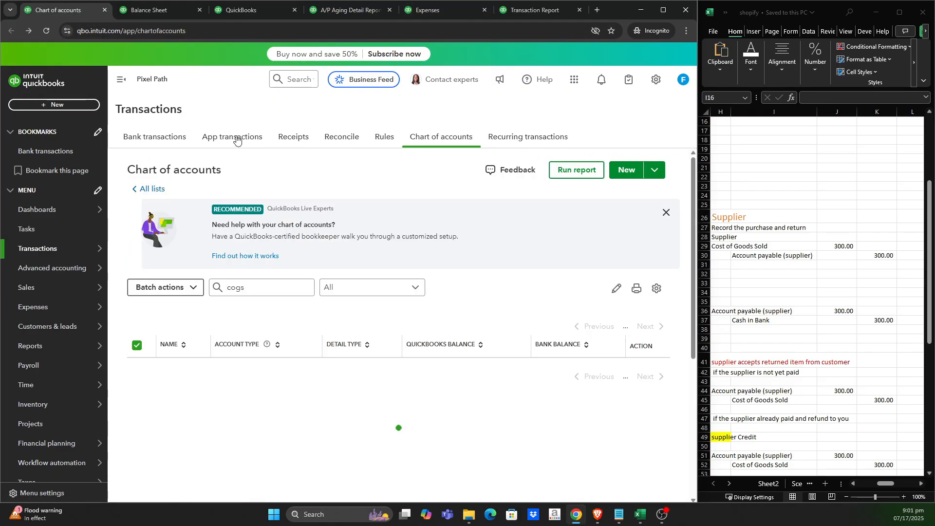
click(75, 105)
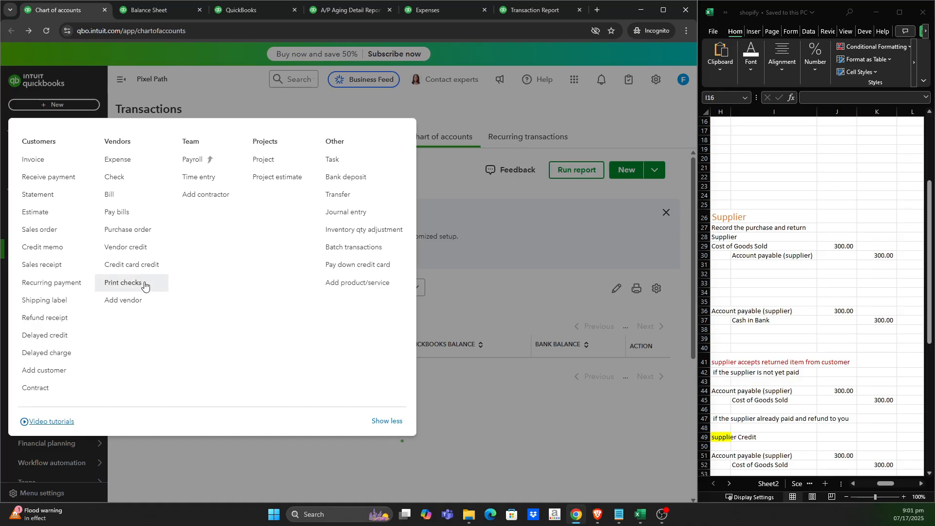
click(143, 252)
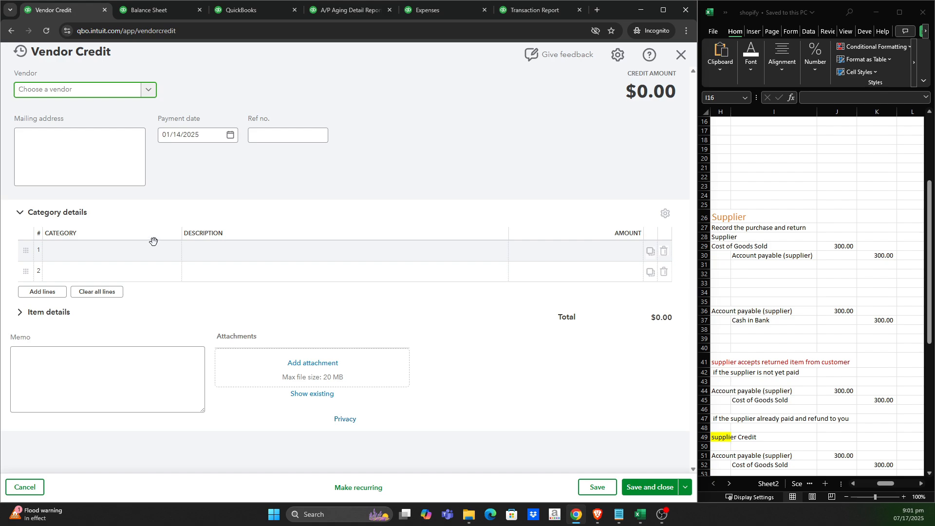
click(150, 91)
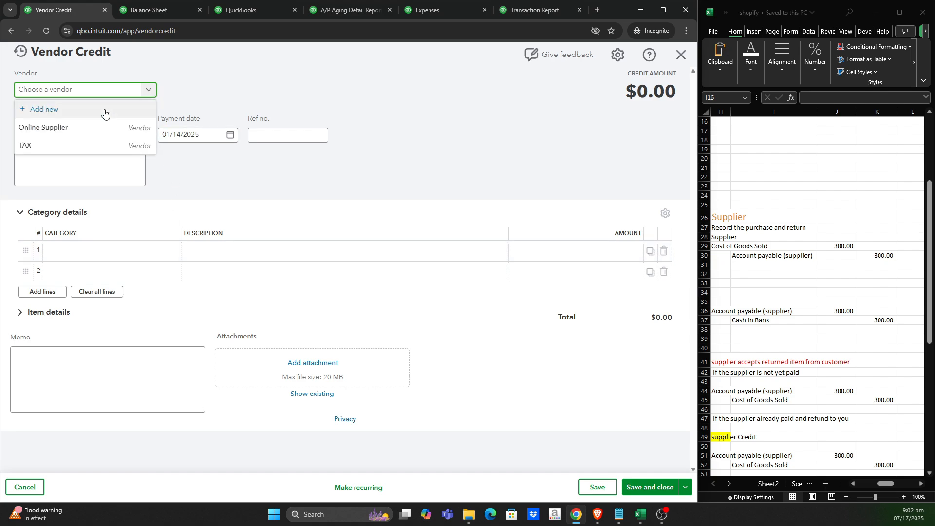
click(80, 125)
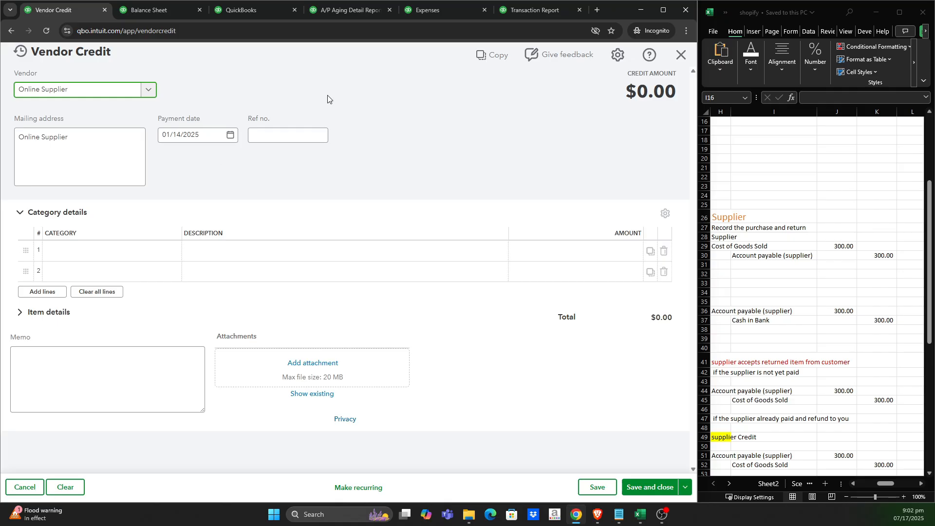
click(530, 12)
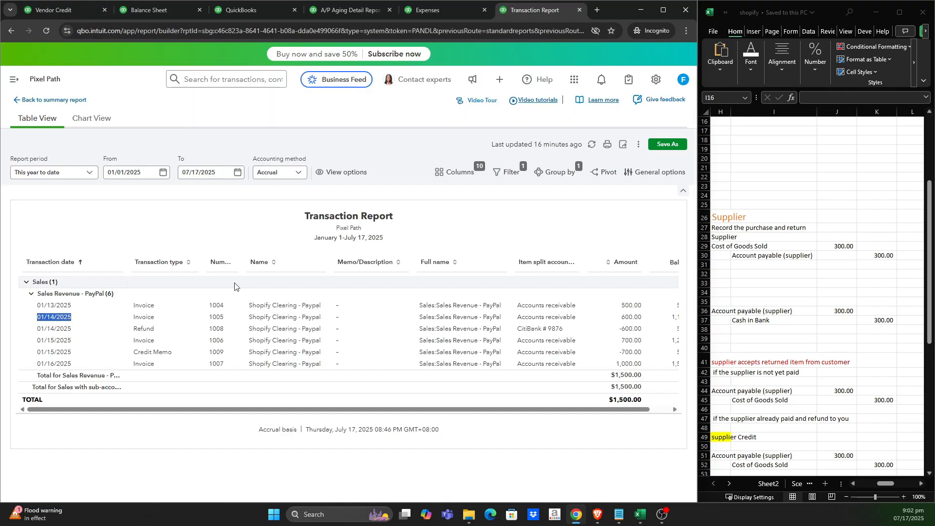
click(76, 16)
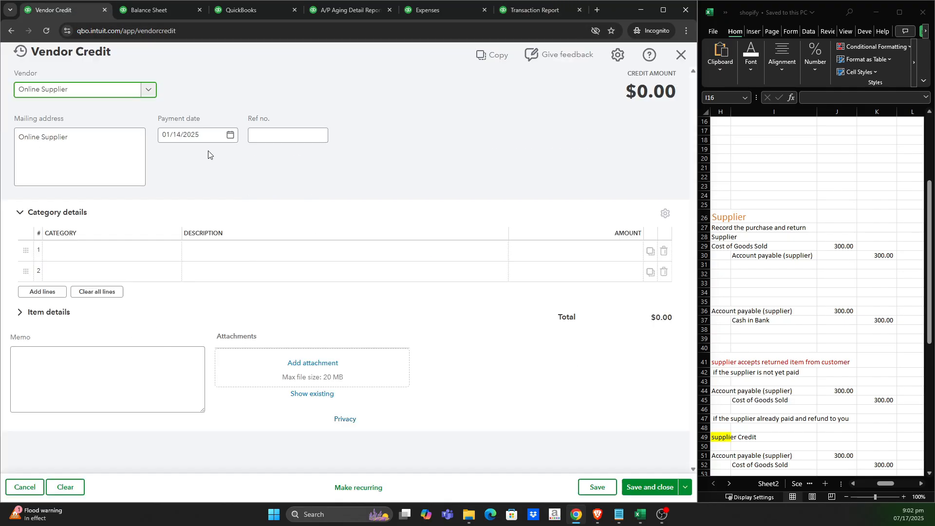
Set the vendor credit's first line category to COGS - Paypal.
click(103, 261)
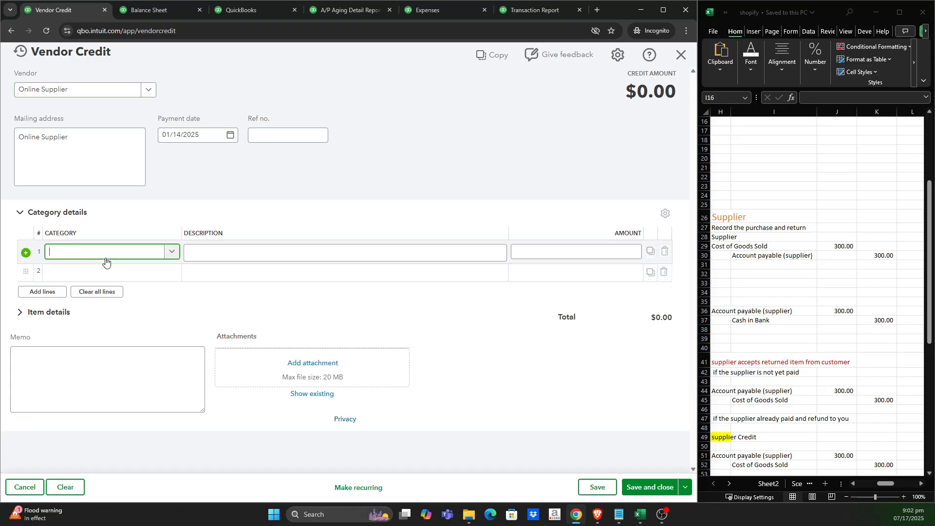
text(c)
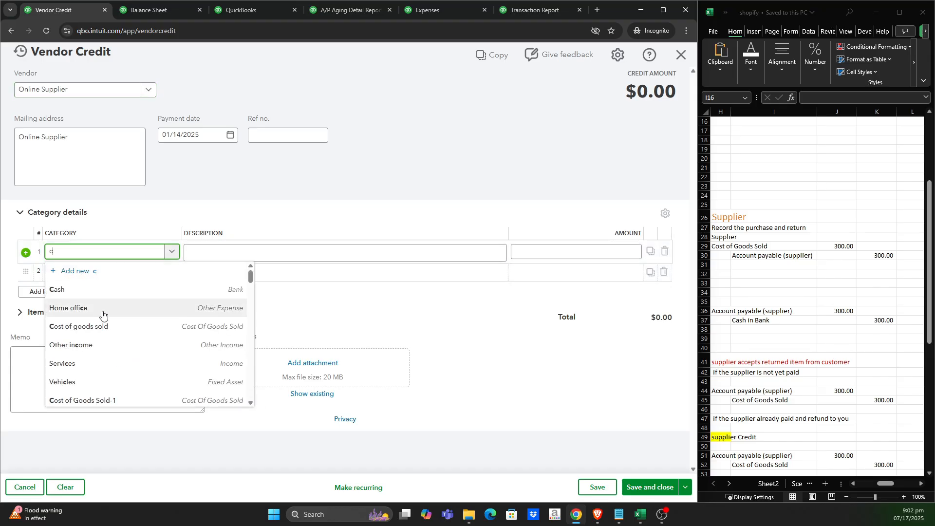
text(o)
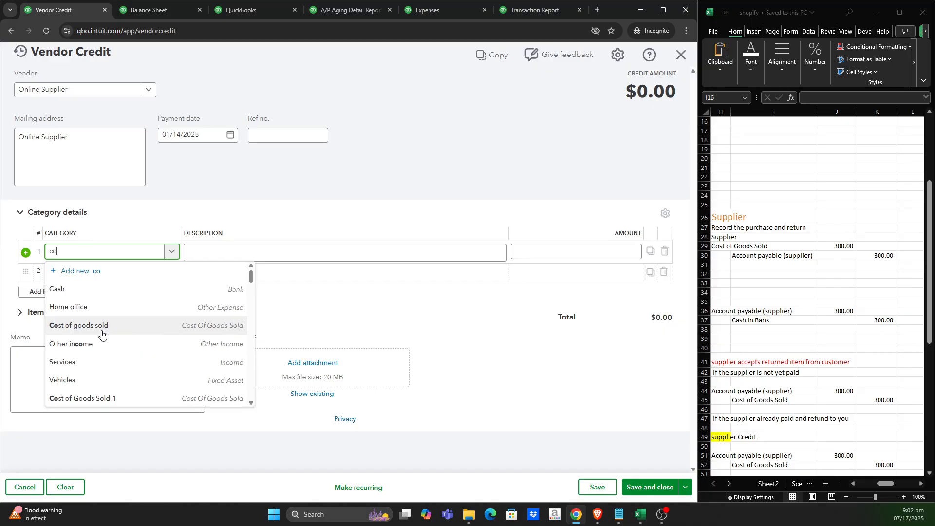
text(st)
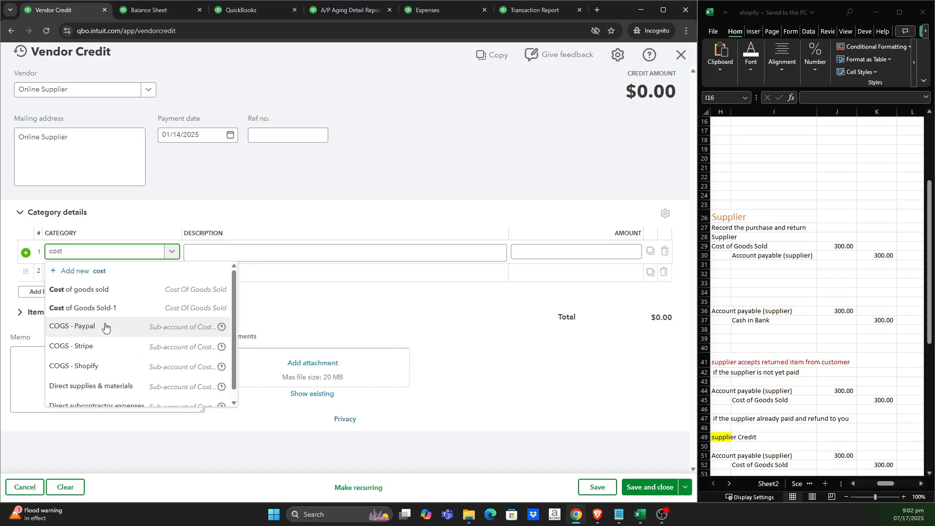
key(BackSpace)
key(BackSpace)
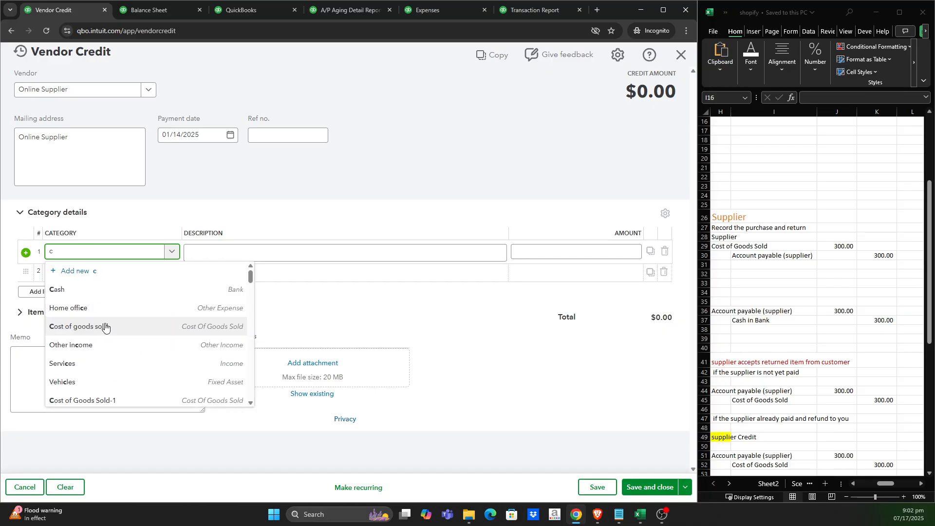
scroll(105, 325, down, 1)
text(g)
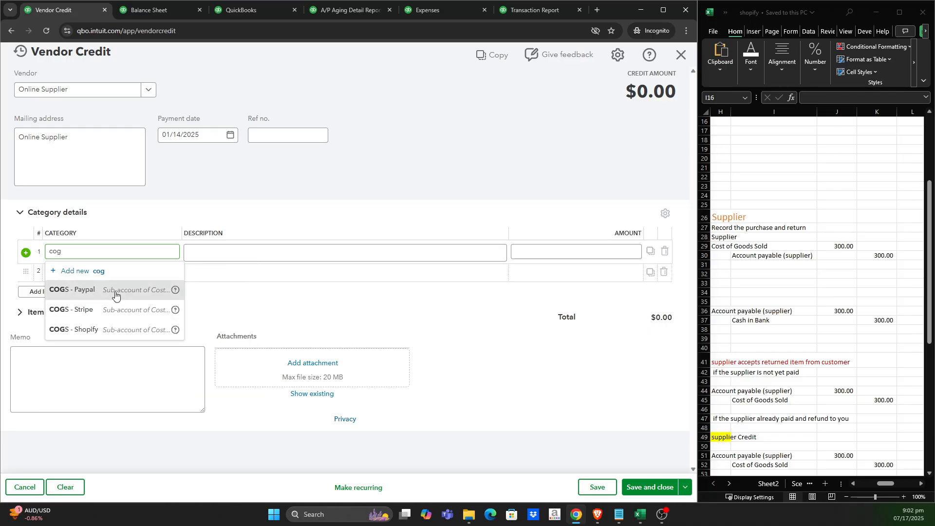
click(115, 293)
Set the credit line's amount to 300, and save and close the vendor credit.
click(583, 253)
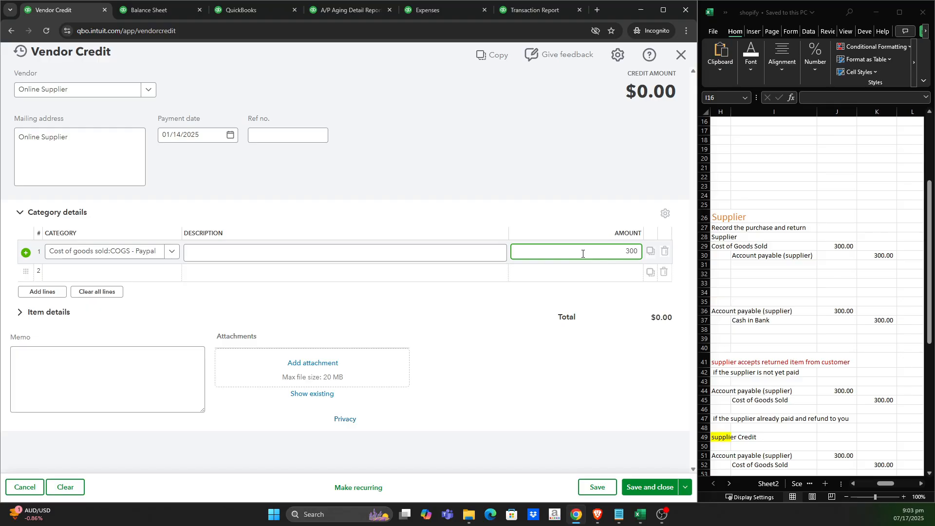
text(300)
click(495, 197)
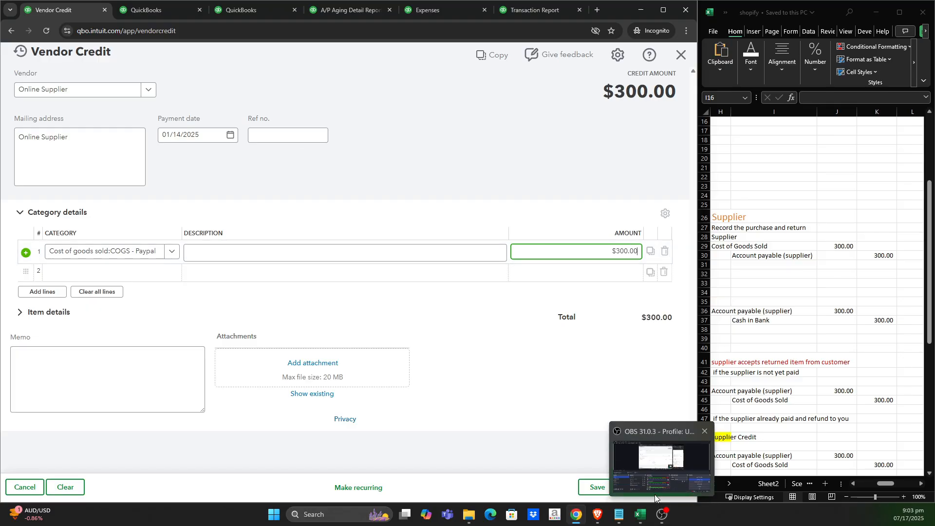
click(658, 488)
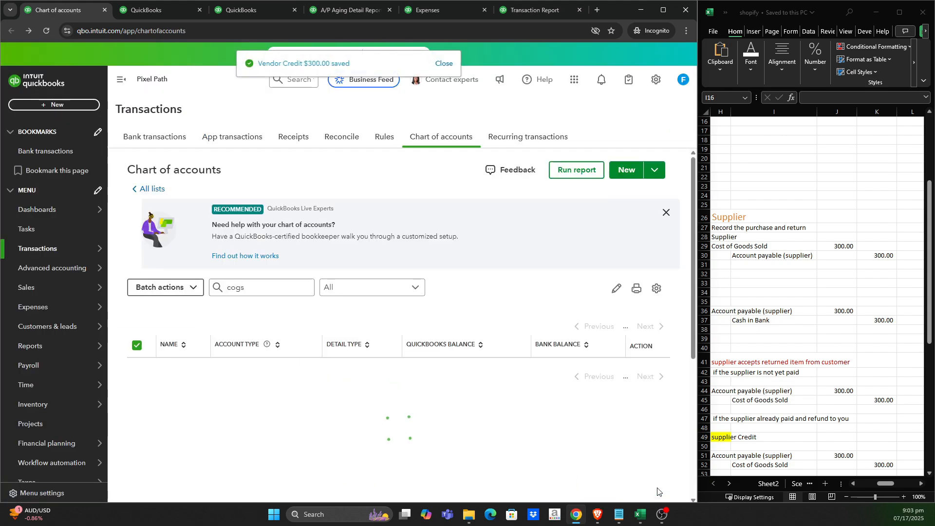
Refresh the Balance Sheet, Profit and Loss, A/P Aging Detail Report and Online Supplier vendor page to reflect the saved vendor credit.
click(154, 13)
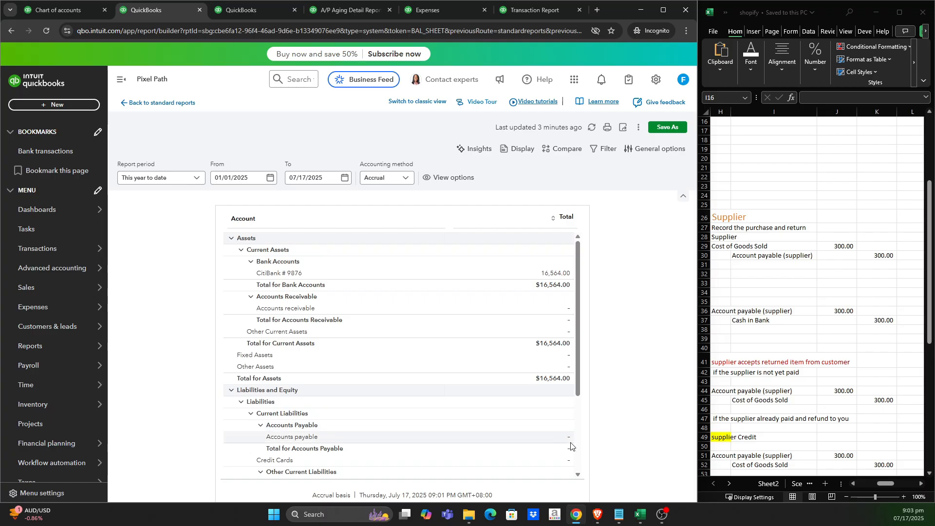
click(46, 31)
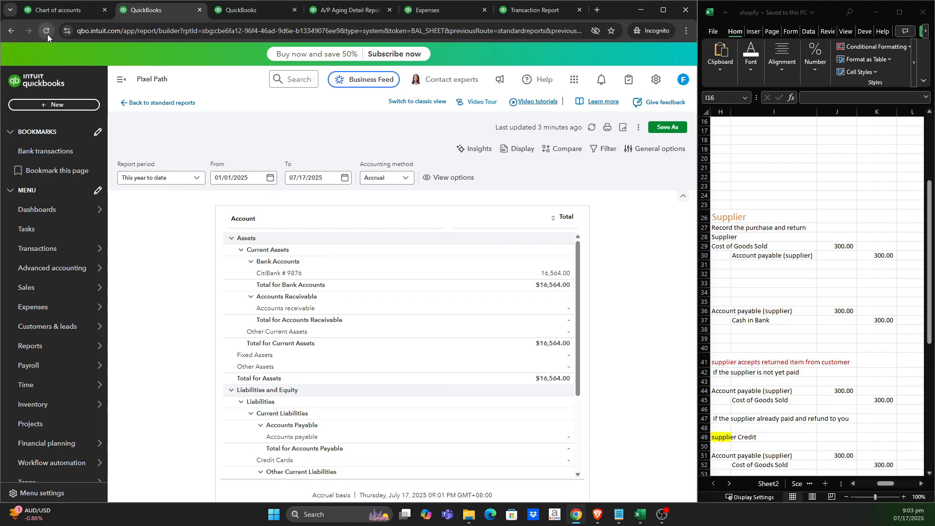
click(249, 11)
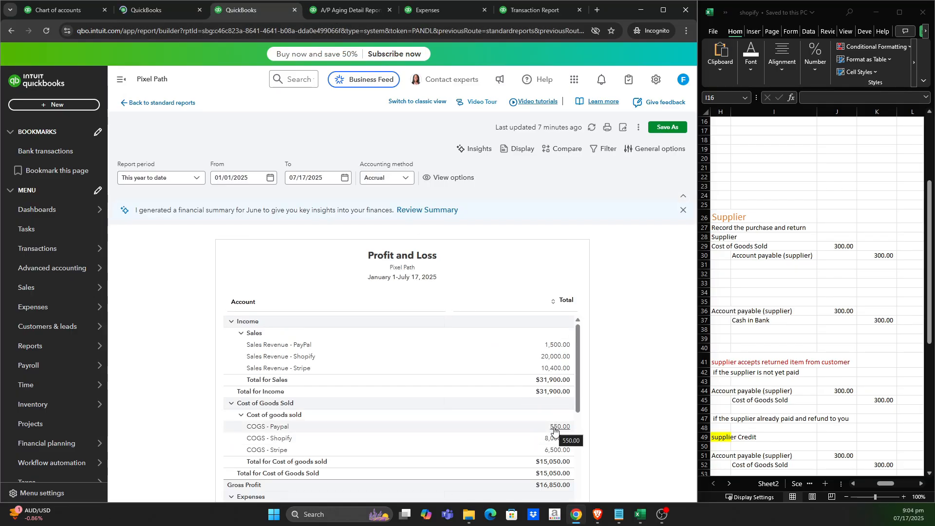
click(47, 30)
click(353, 10)
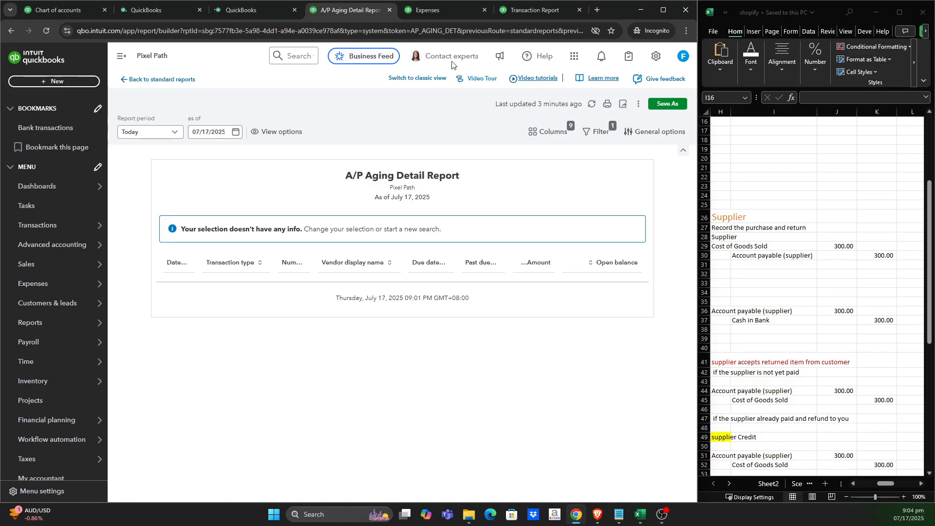
click(41, 30)
click(418, 10)
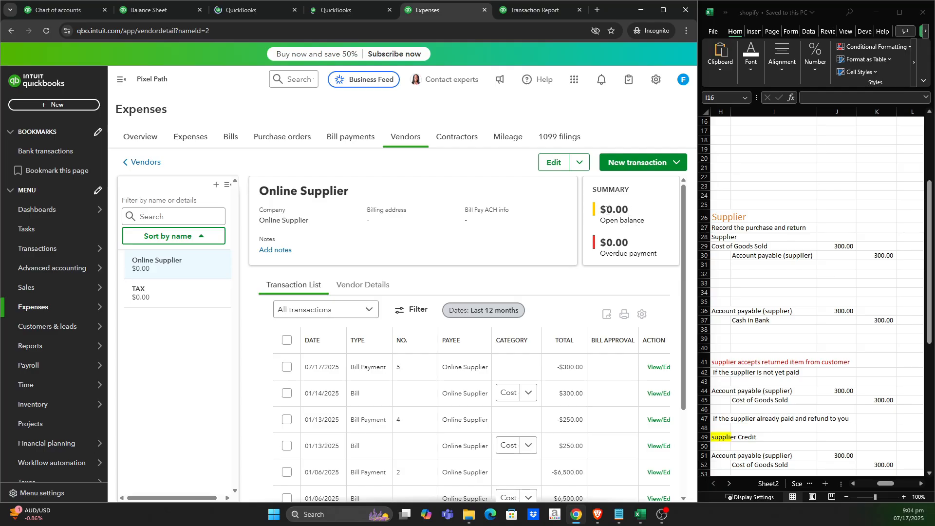
click(46, 33)
Check the vendor credit's effect in the Balance Sheet, the COGS - Paypal transactions, the A/P Aging Detail Report and the Online Supplier page.
click(156, 10)
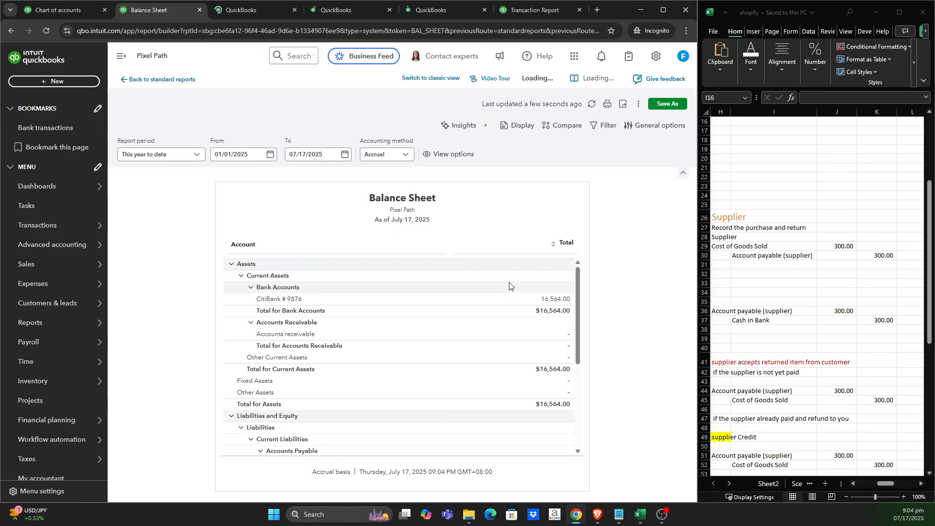
scroll(510, 286, down, 5)
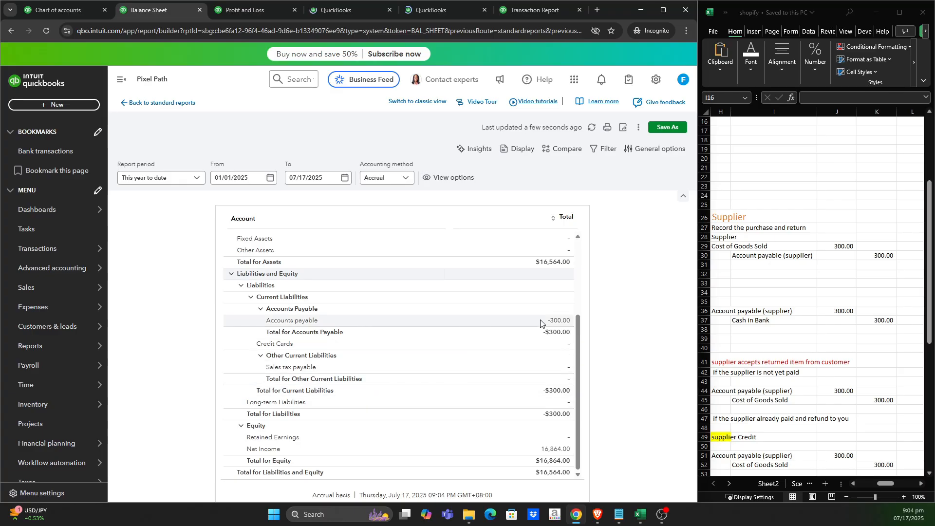
click(249, 12)
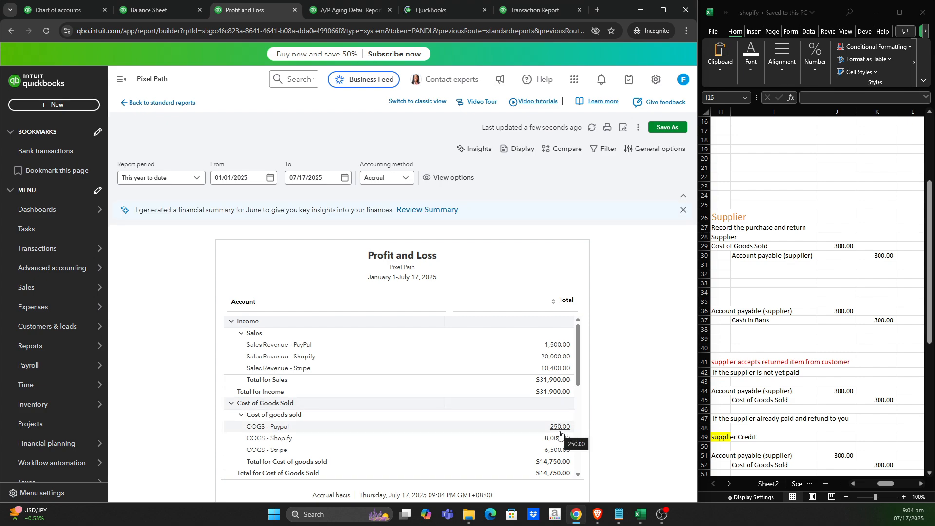
click(560, 431)
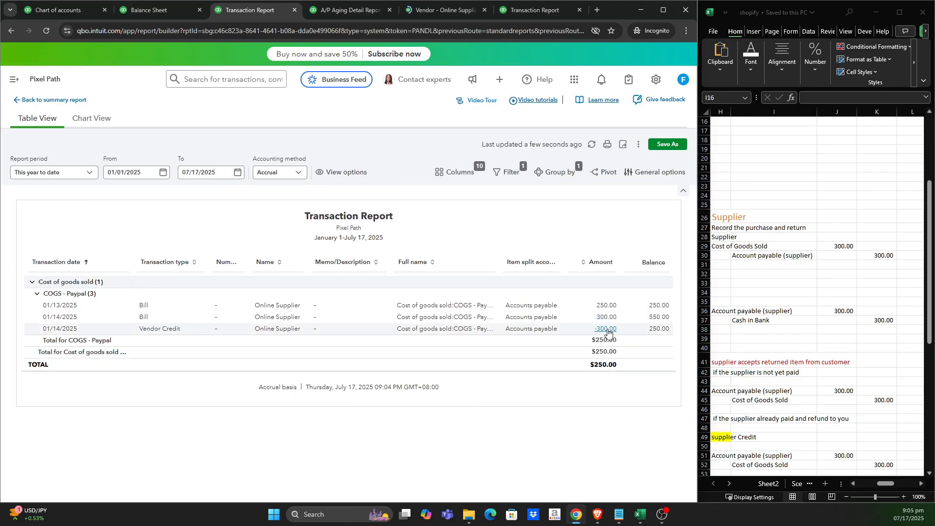
click(62, 108)
click(334, 11)
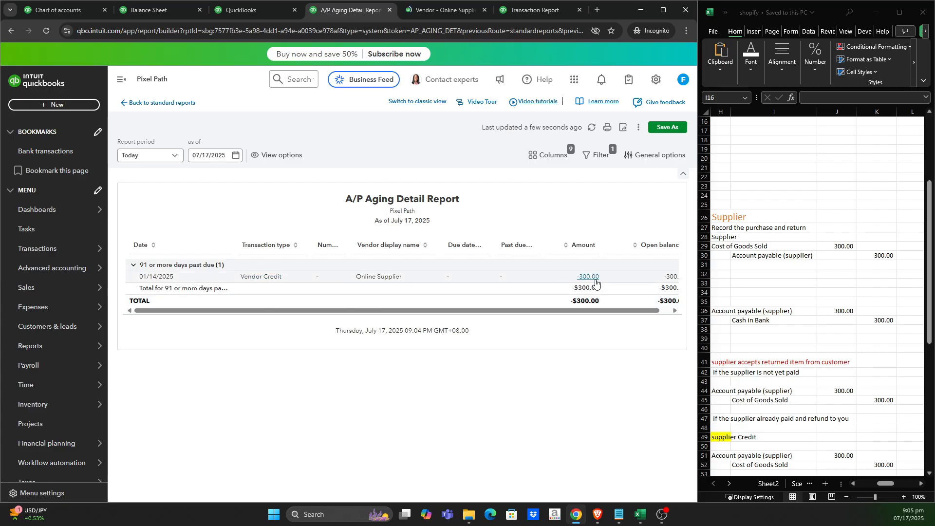
click(426, 9)
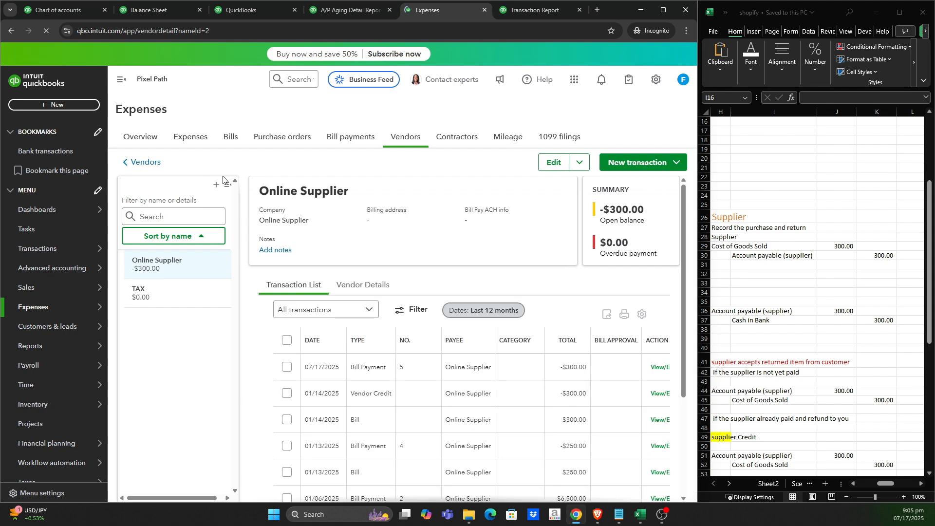
Start a new bank deposit into the CitiBank account.
click(75, 13)
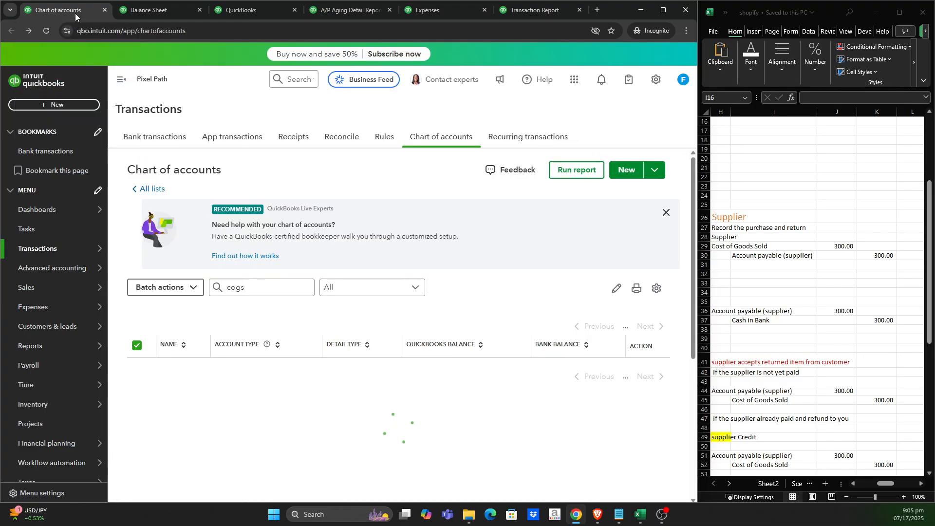
click(91, 110)
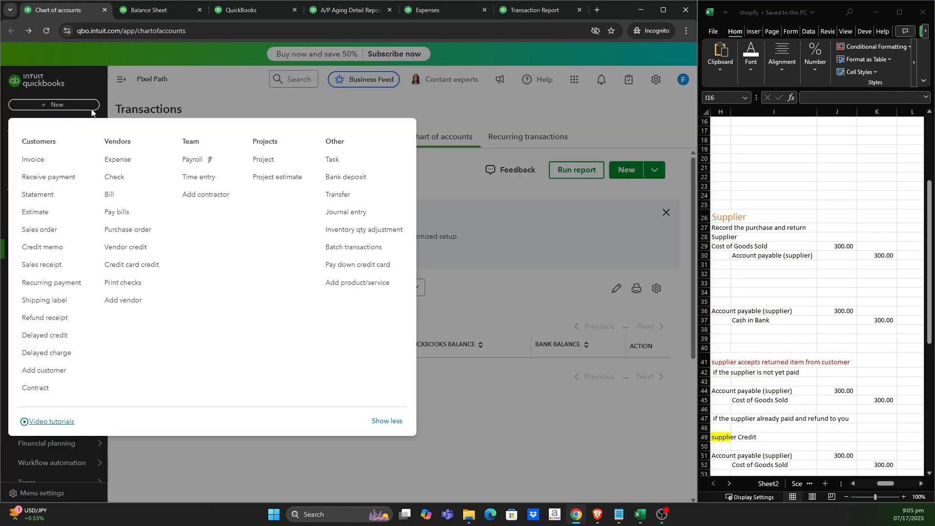
click(336, 181)
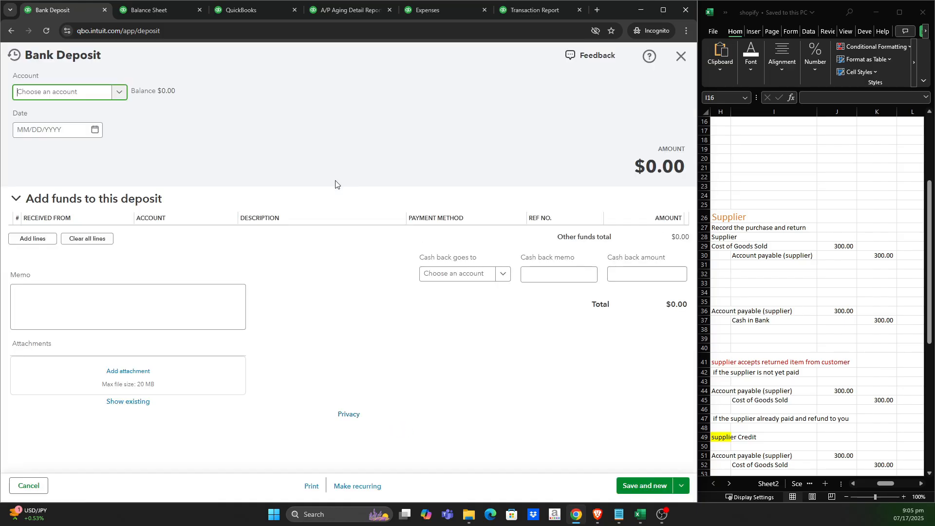
text(Cash)
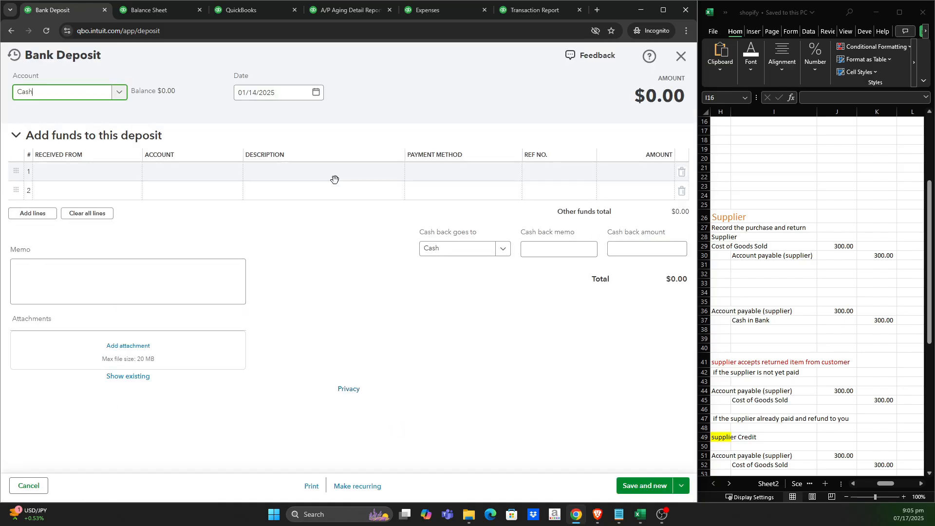
click(117, 100)
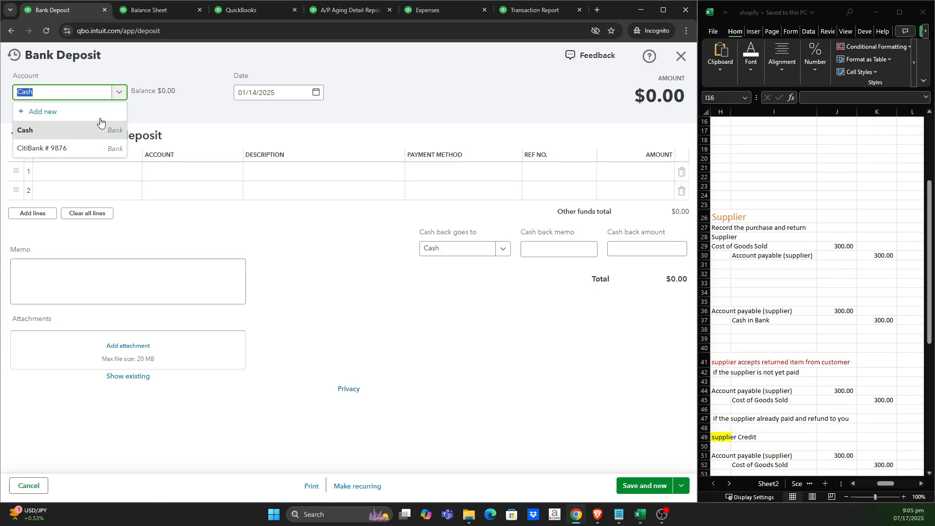
click(78, 151)
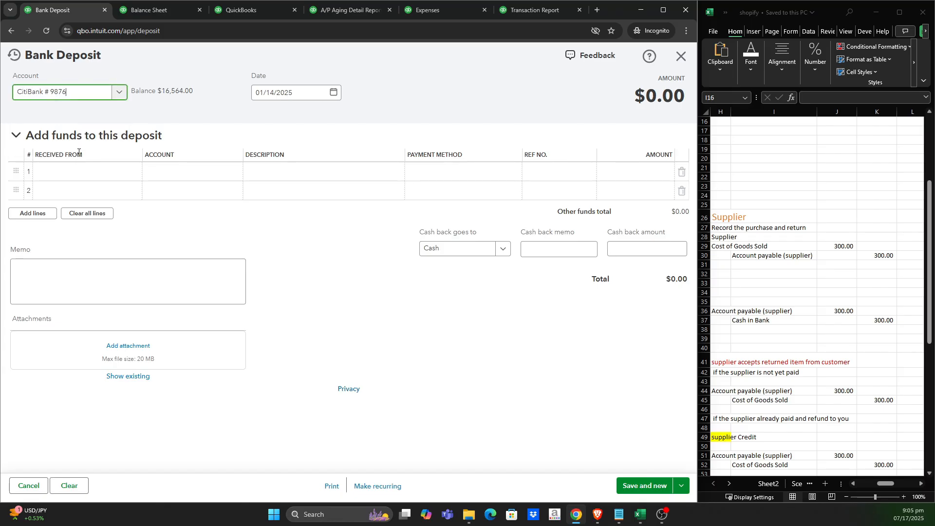
Fill the first deposit line with Online Supplier as the payer and Accounts payable as the account.
click(121, 180)
click(128, 178)
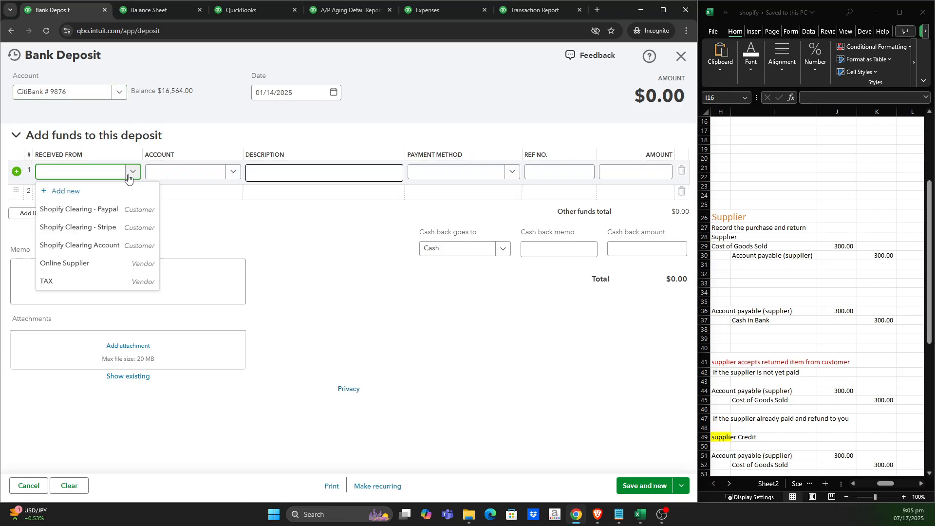
click(96, 263)
click(188, 176)
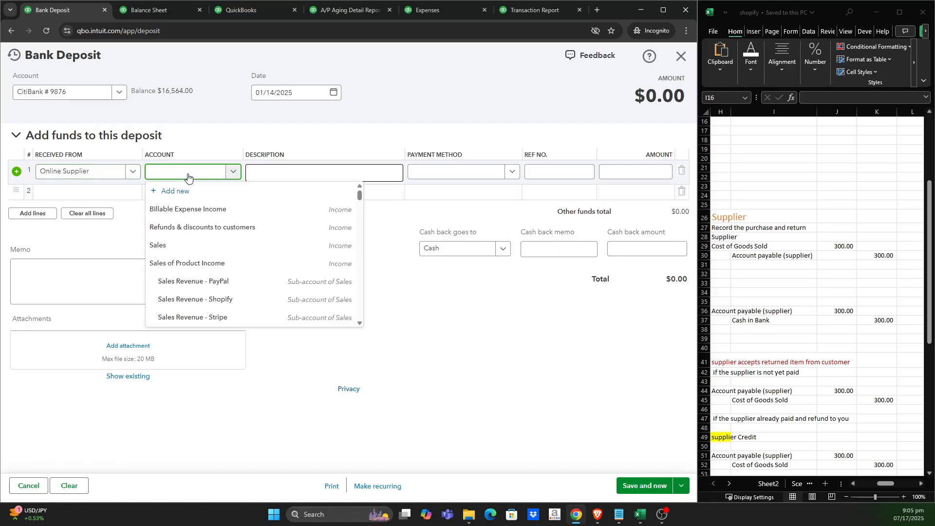
text(Acc)
click(196, 214)
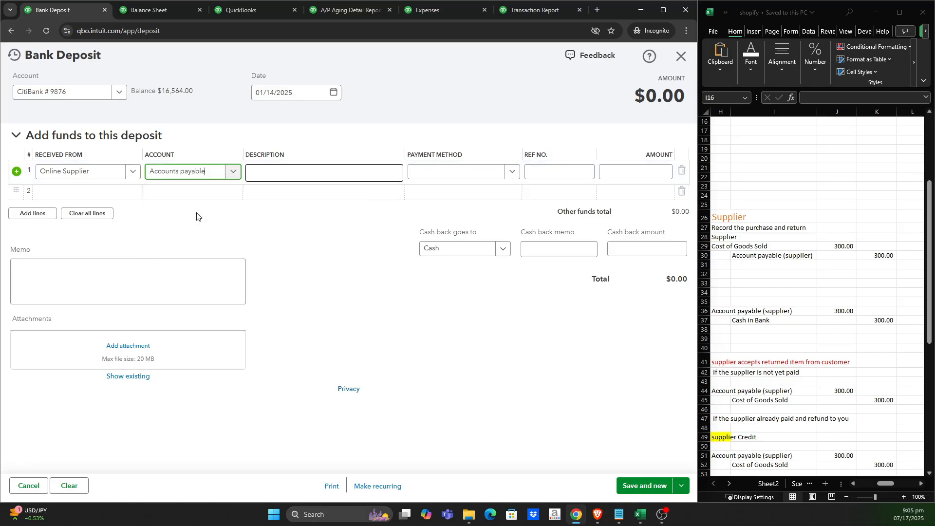
Set the deposit line's amount to 300, and save and close the bank deposit.
click(622, 169)
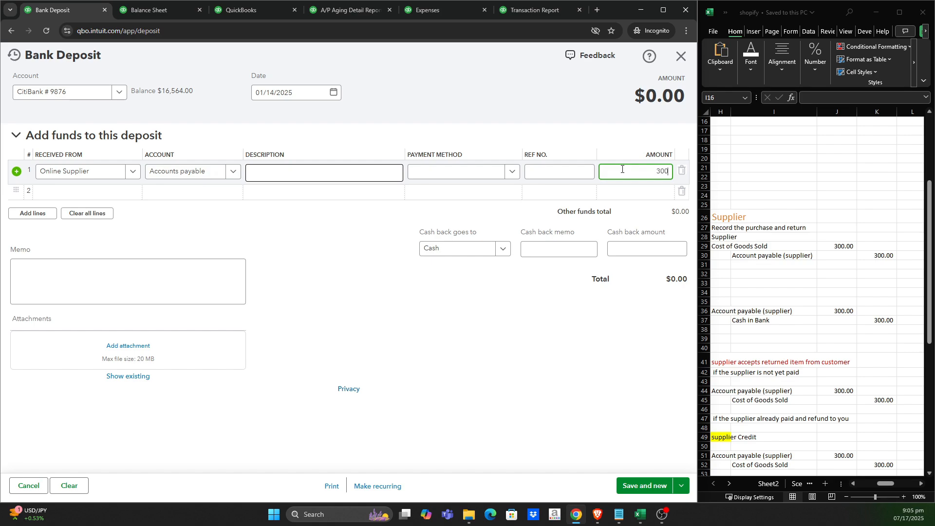
click(538, 333)
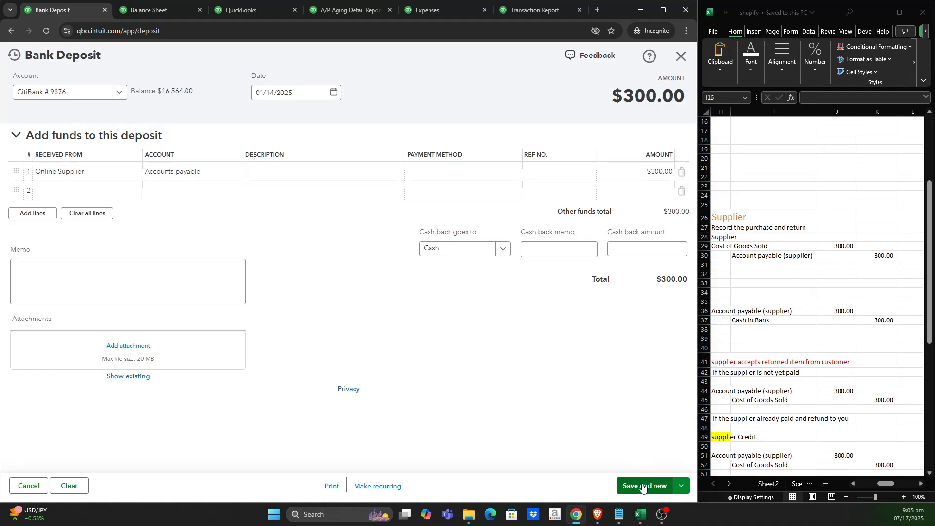
click(682, 487)
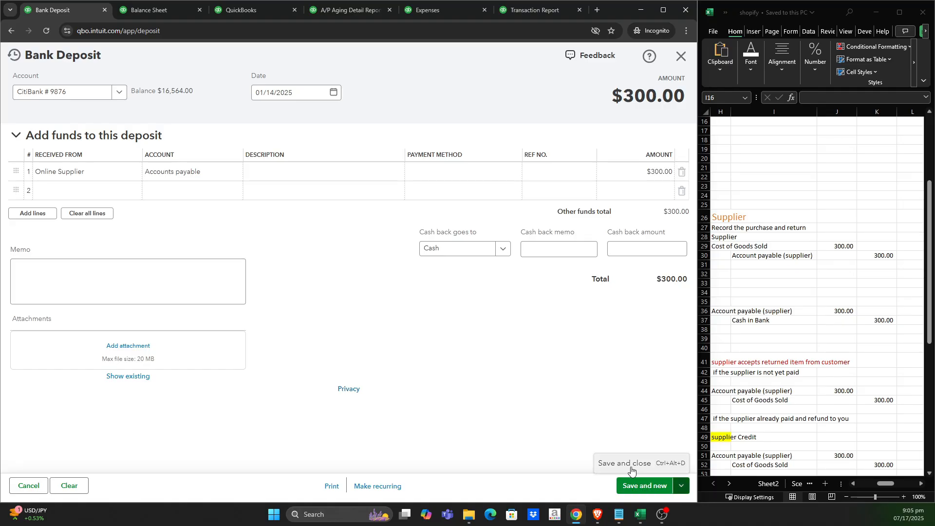
click(631, 468)
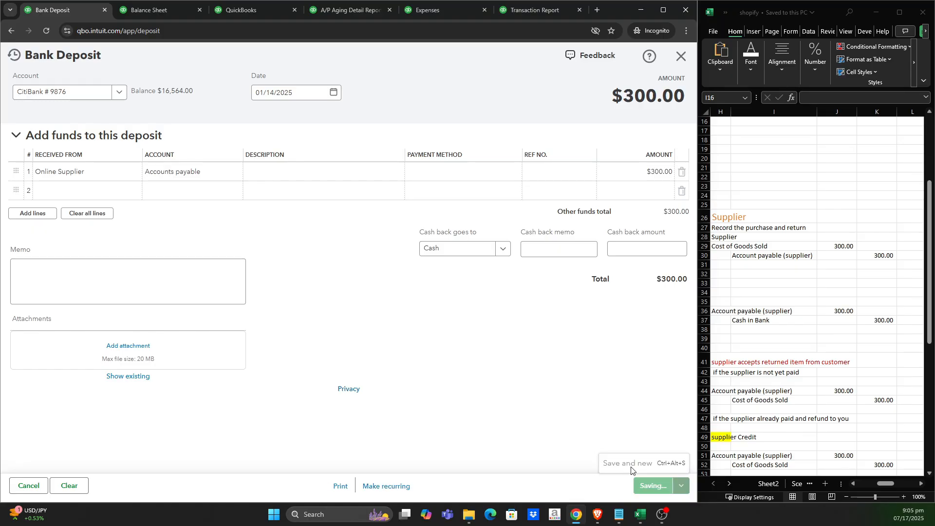
Refresh the Balance Sheet, A/P Aging Detail Report and Online Supplier vendor page after the deposit, also reviewing the Profit and Loss.
click(148, 11)
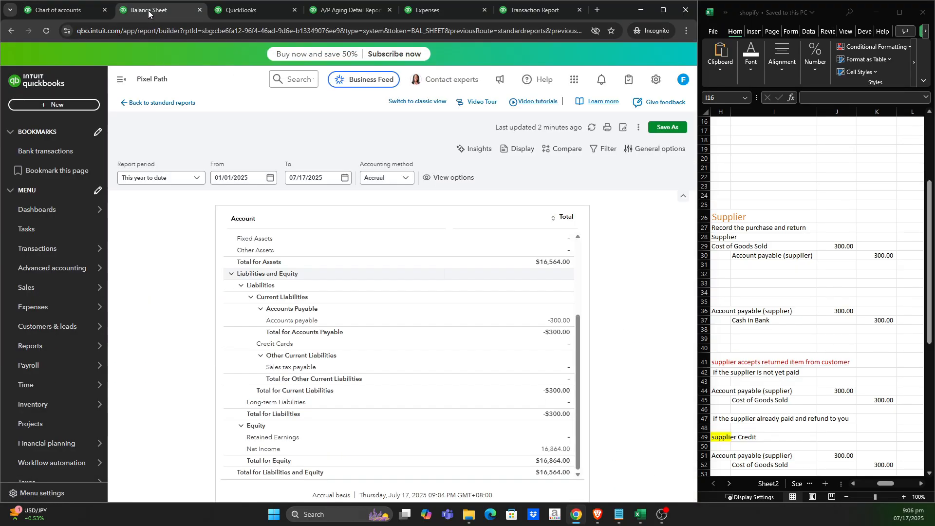
scroll(511, 317, up, 4)
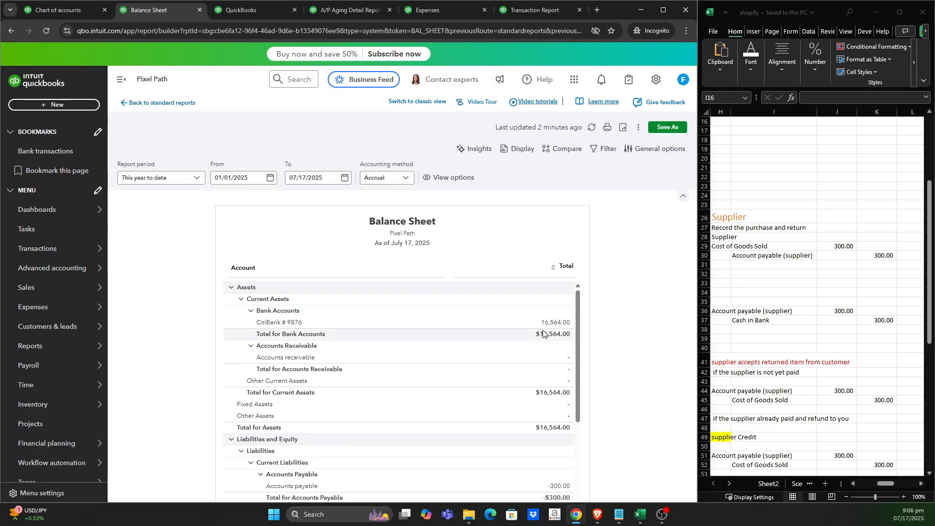
click(46, 33)
click(255, 14)
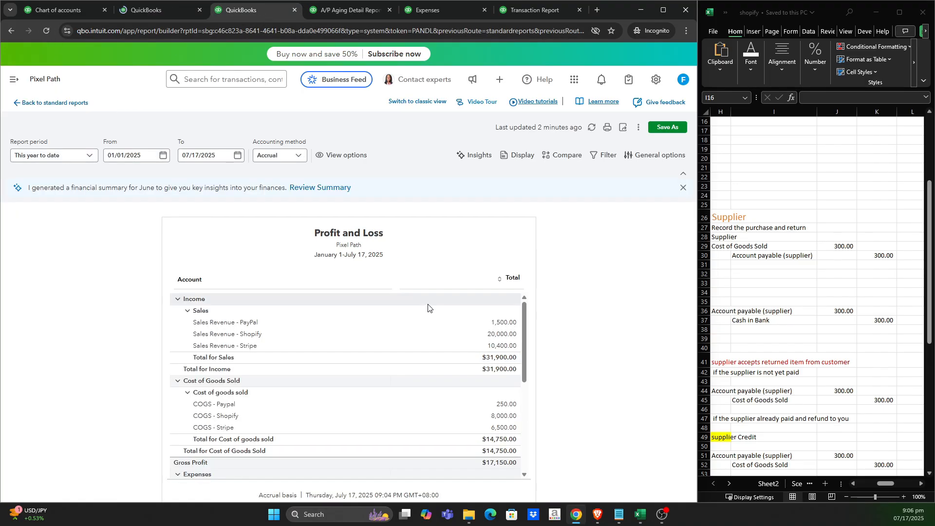
click(353, 14)
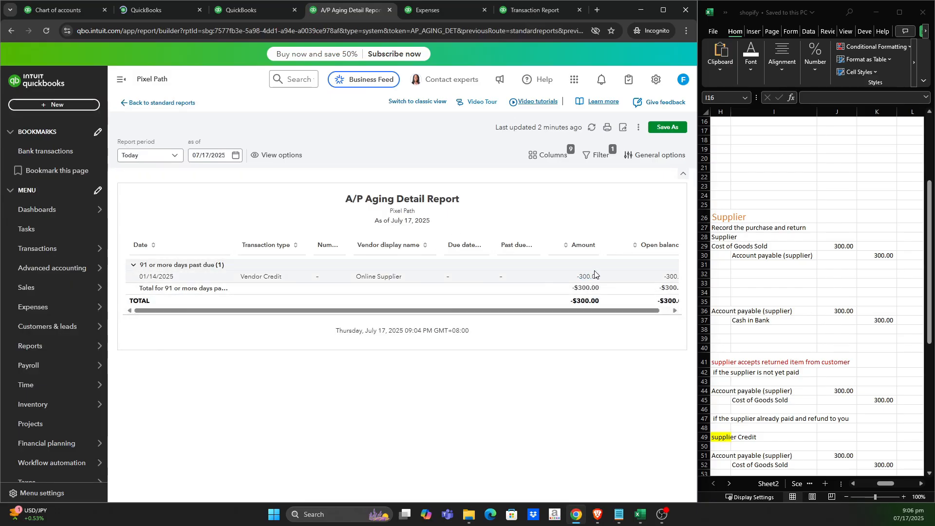
click(47, 32)
click(445, 12)
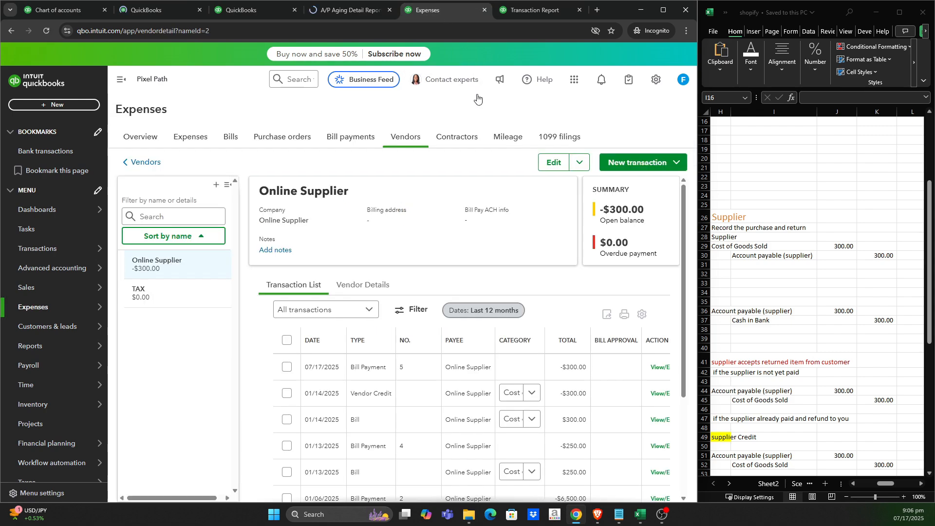
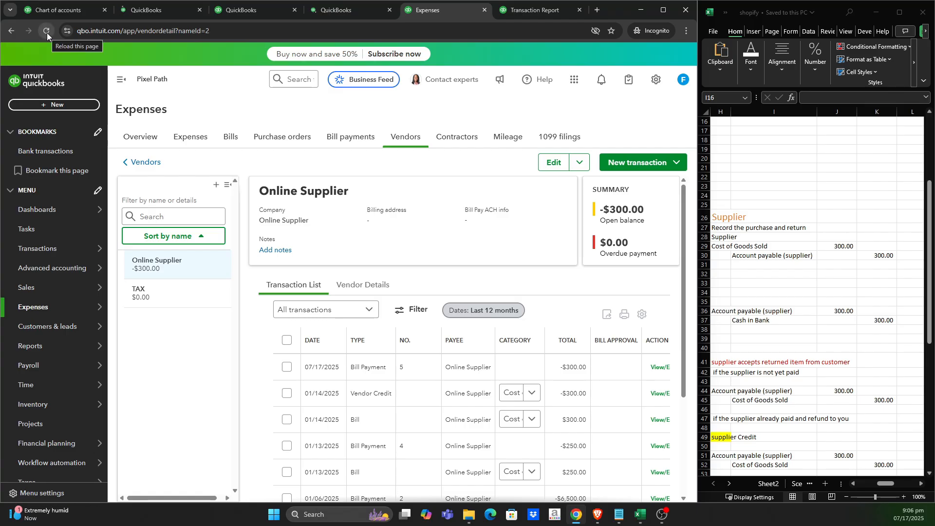
Examine the supplier refund deposit's effect on the CitiBank and Accounts payable balances in the refreshed Balance Sheet.
click(163, 14)
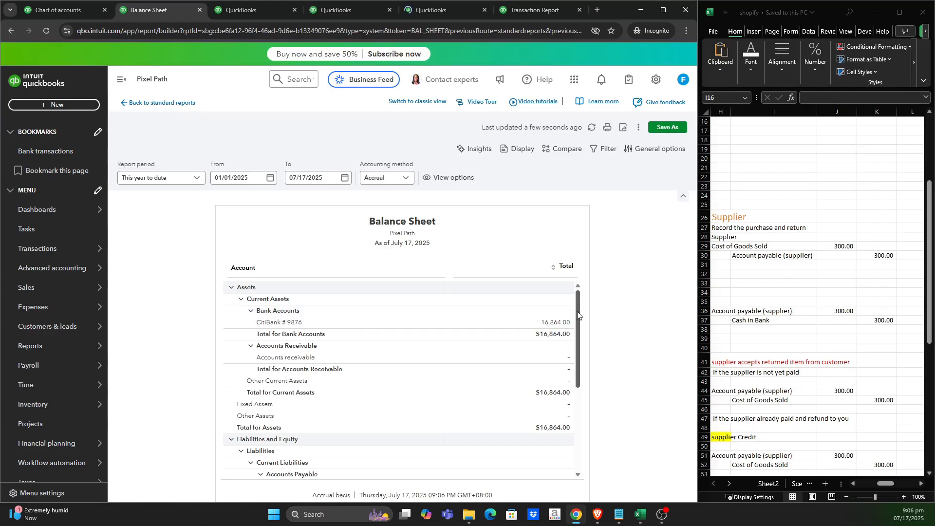
drag(575, 322, 586, 403)
scroll(587, 402, down, 2)
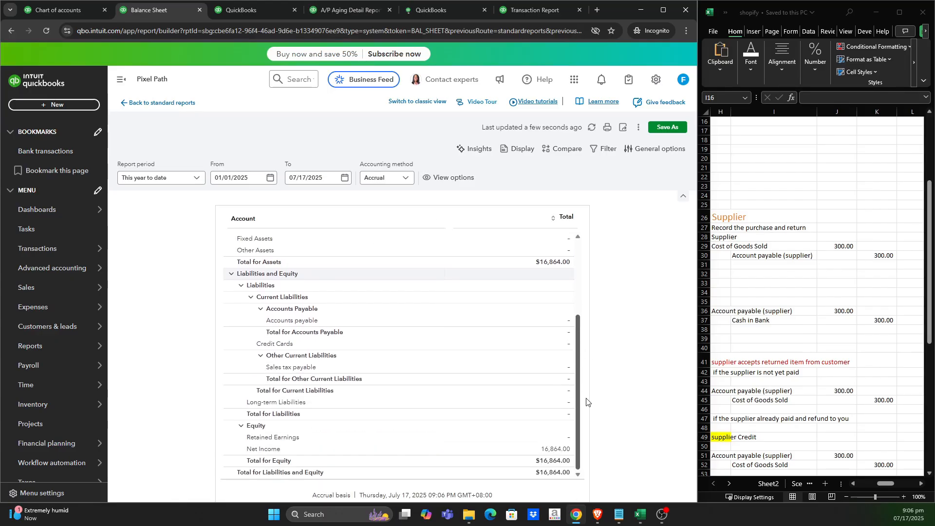
scroll(587, 331, up, 2)
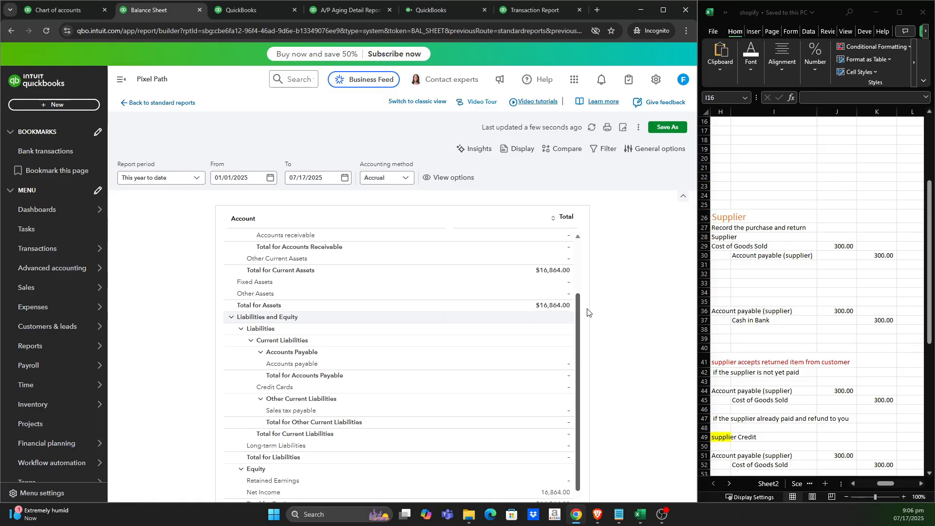
scroll(587, 312, up, 2)
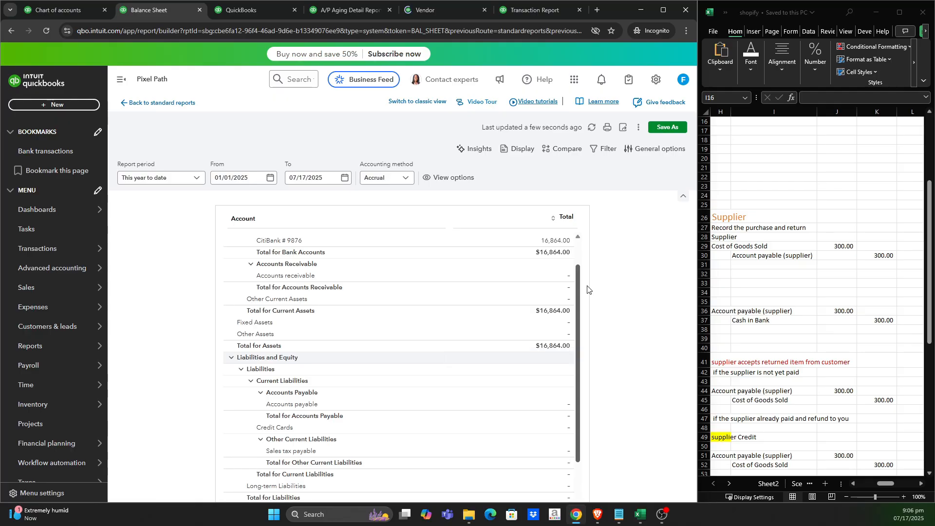
scroll(588, 282, up, 1)
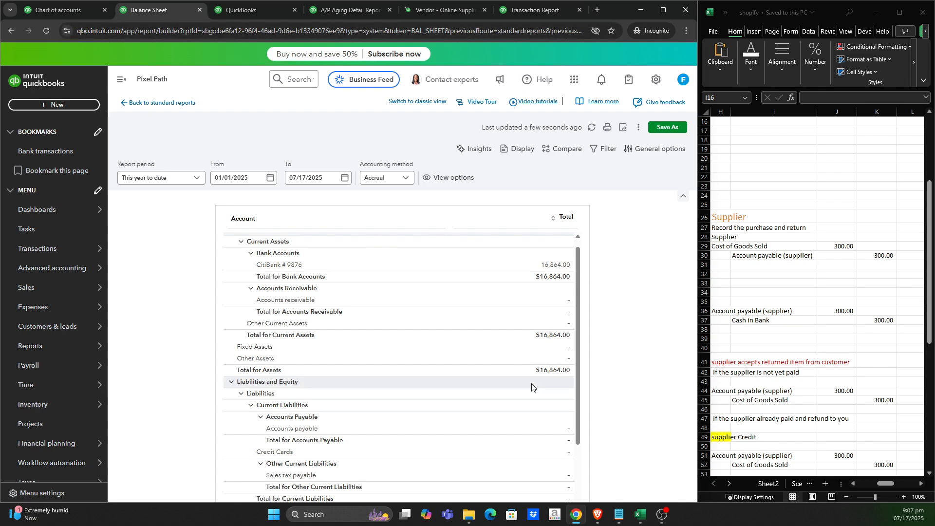
Review Accounts payable on the Balance Sheet, the Profit and Loss, the A/P Aging Detail Report and Online Supplier's overdue payment.
drag(578, 311, 579, 359)
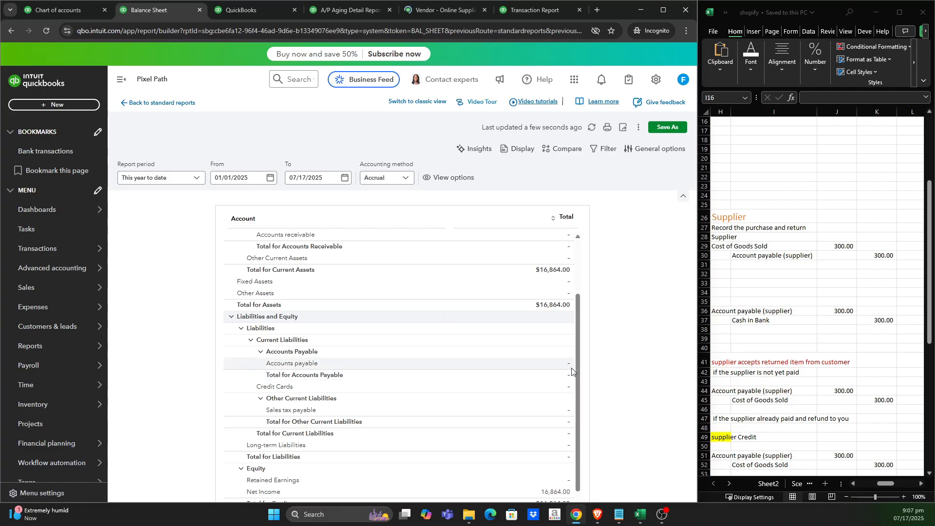
click(251, 15)
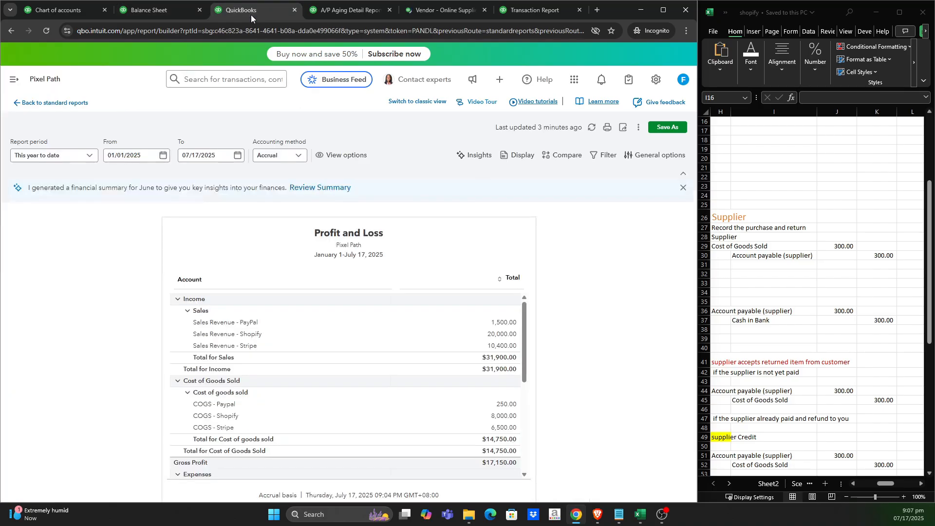
click(342, 14)
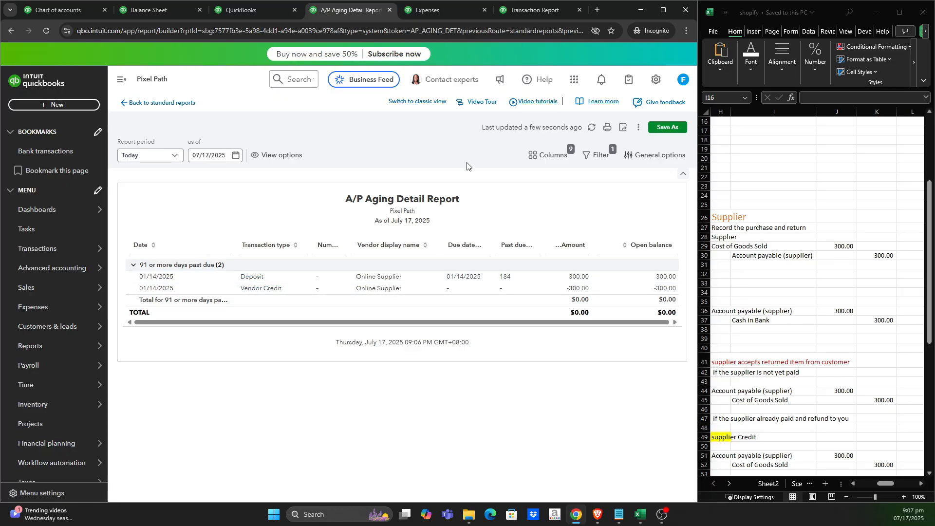
click(449, 13)
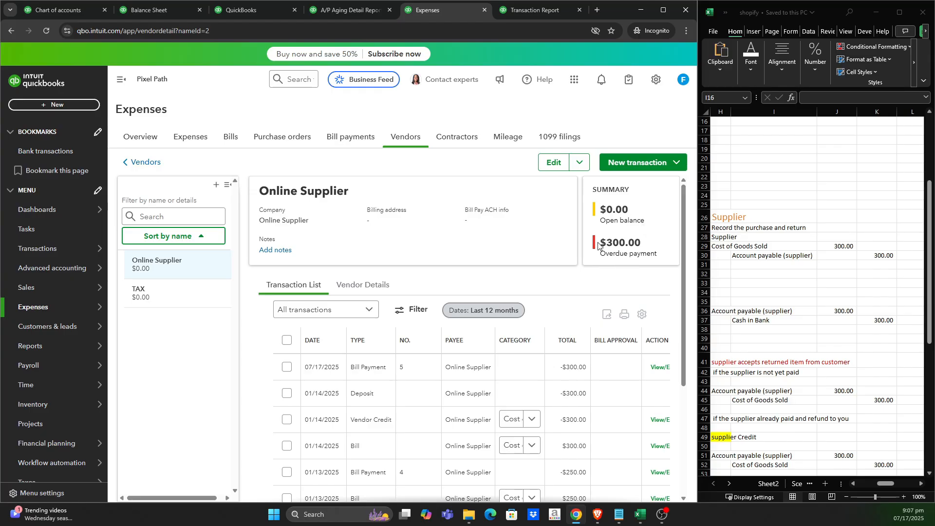
click(347, 11)
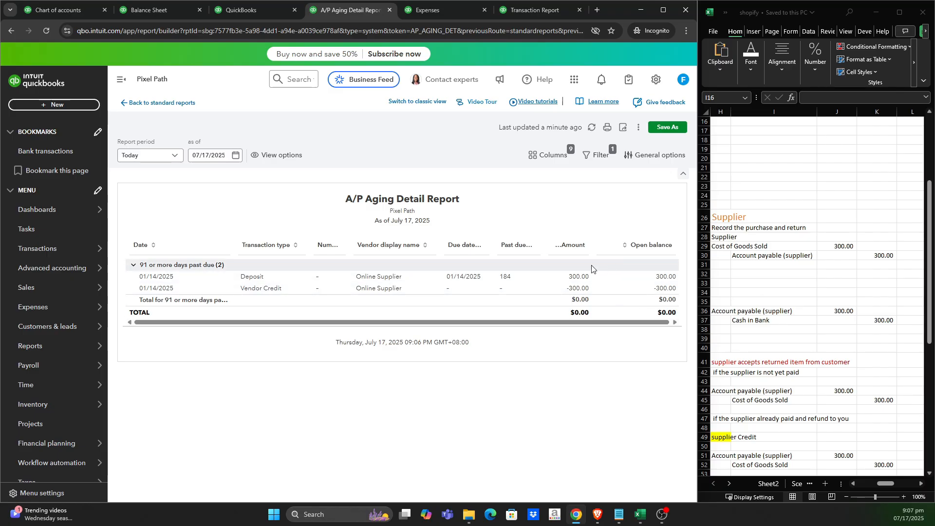
Start a new expense with Online Supplier as payee and add the suggested $300.00 deposit to convert it into a bill payment.
click(78, 10)
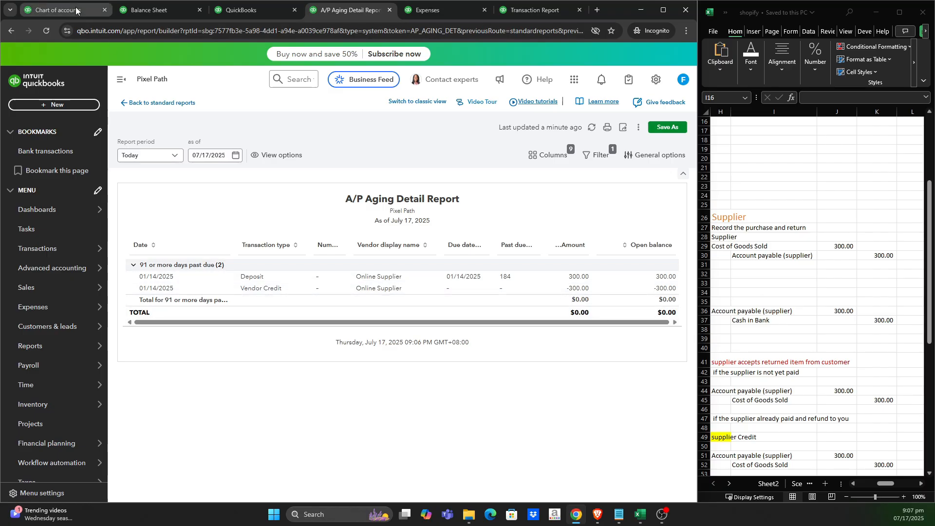
click(93, 104)
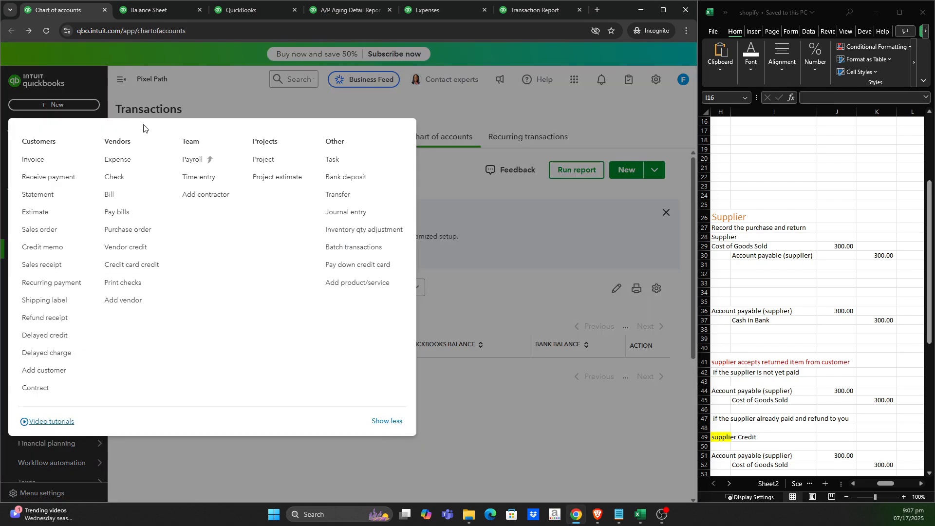
click(152, 160)
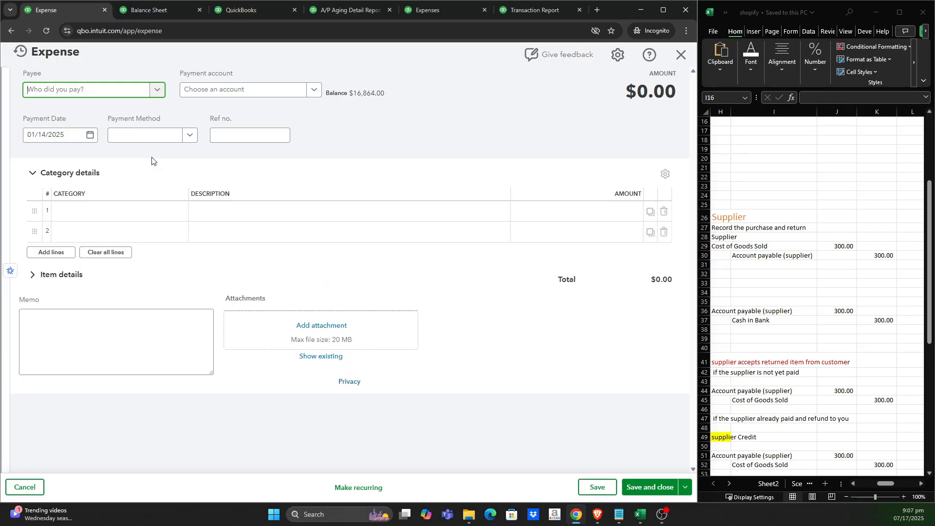
click(157, 90)
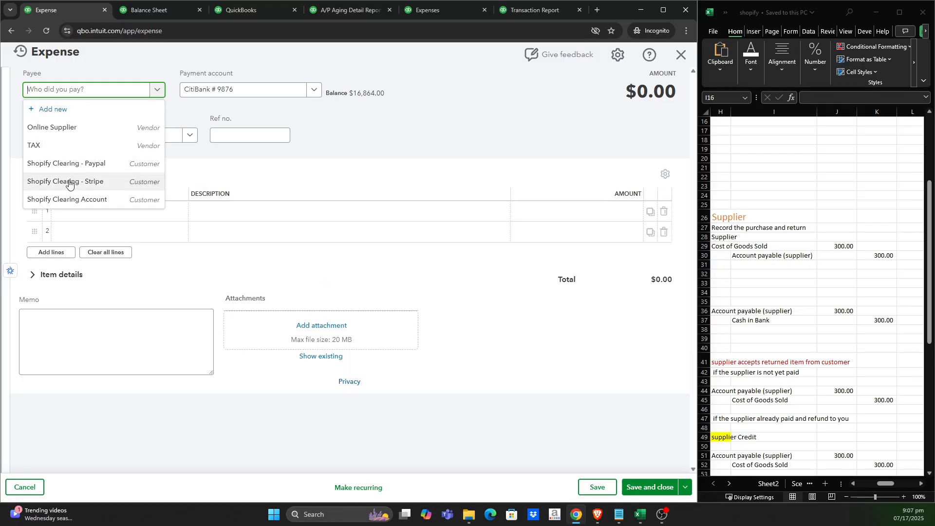
click(73, 128)
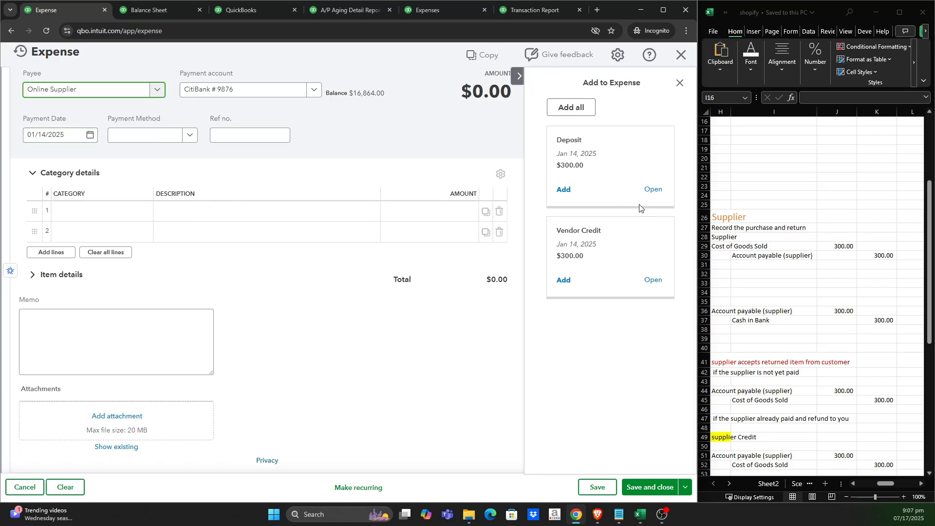
click(564, 189)
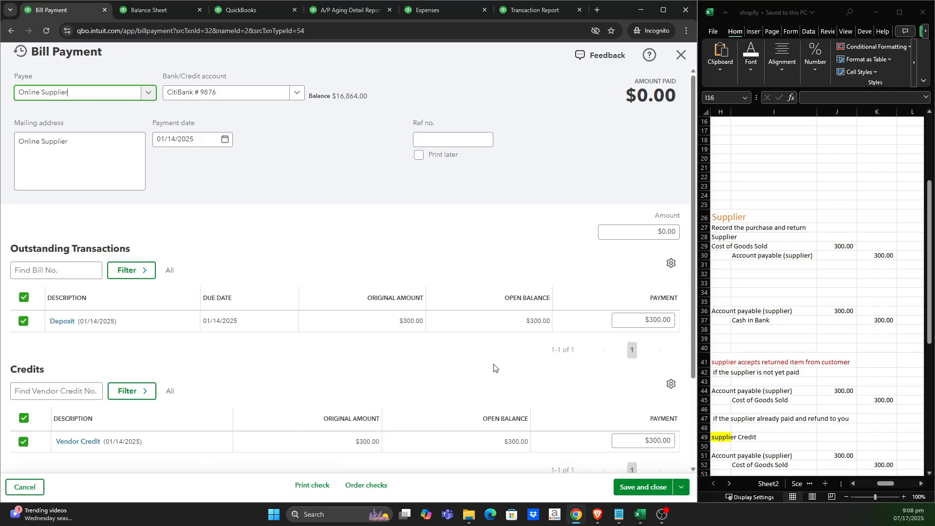
Apply the $300.00 vendor credit against the outstanding deposit, and save and close the bill payment.
scroll(494, 360, down, 2)
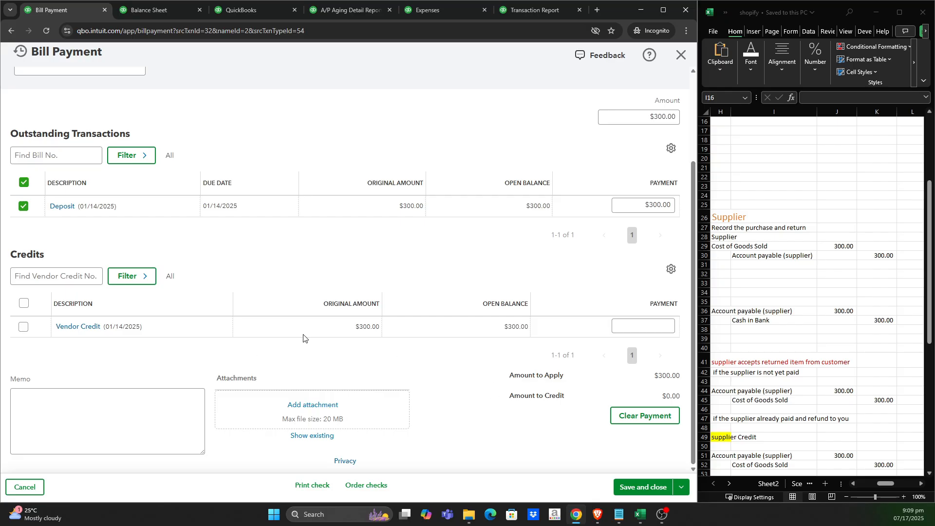
click(24, 327)
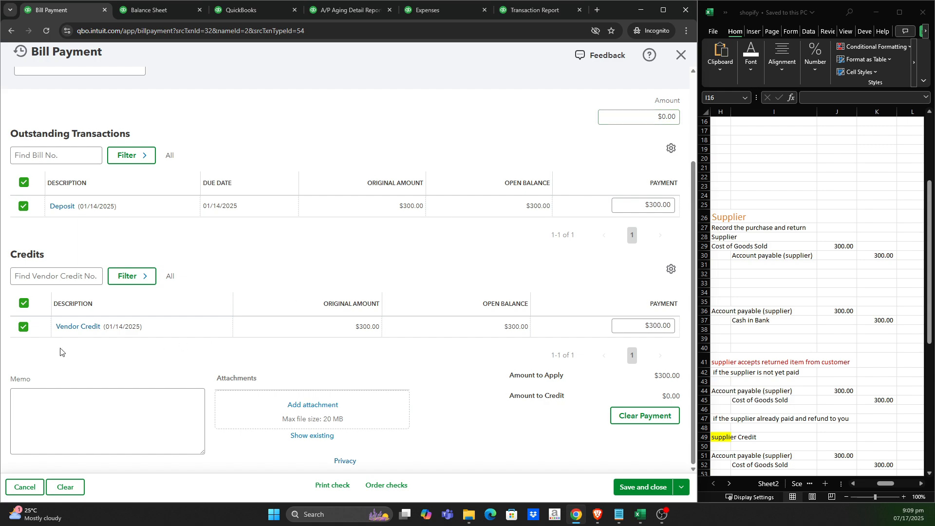
click(24, 327)
click(23, 327)
click(628, 488)
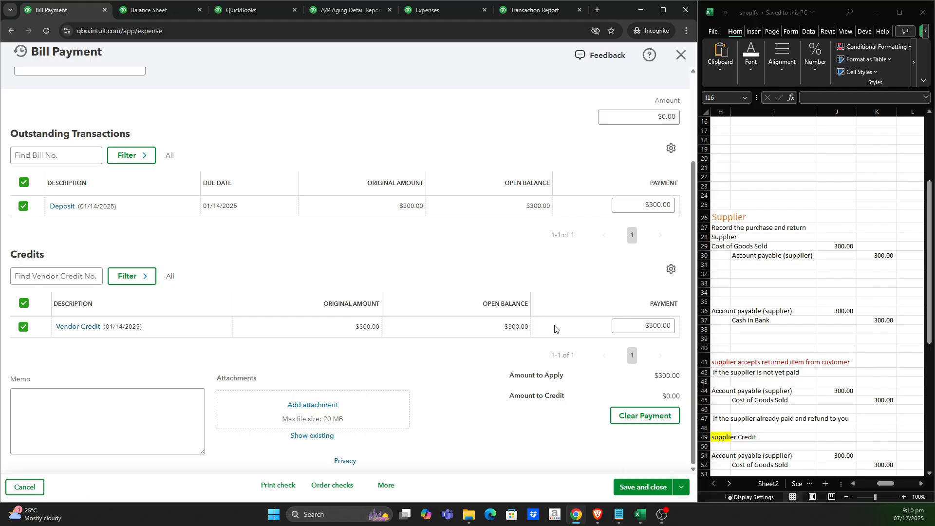
Refresh the A/P Aging Detail Report and Online Supplier vendor page after the bill payment, also reviewing the Balance Sheet and Profit and Loss.
click(352, 10)
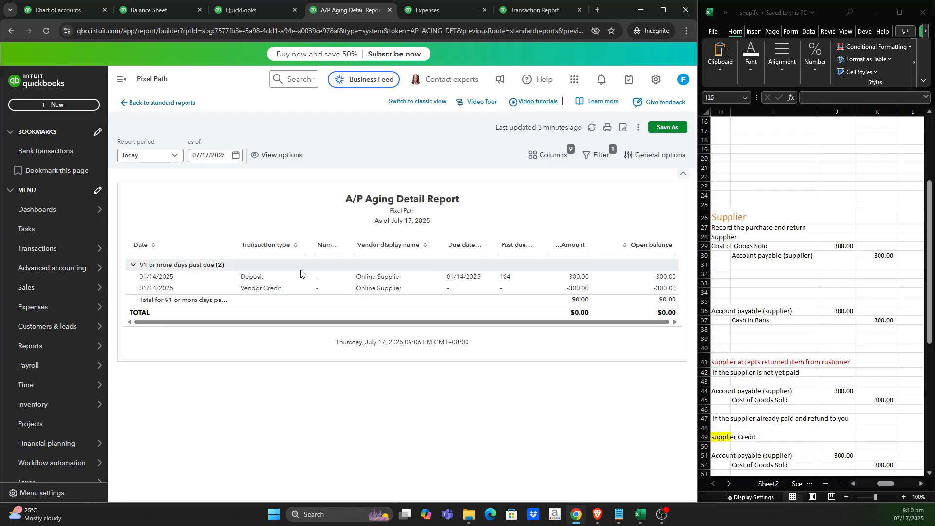
click(47, 32)
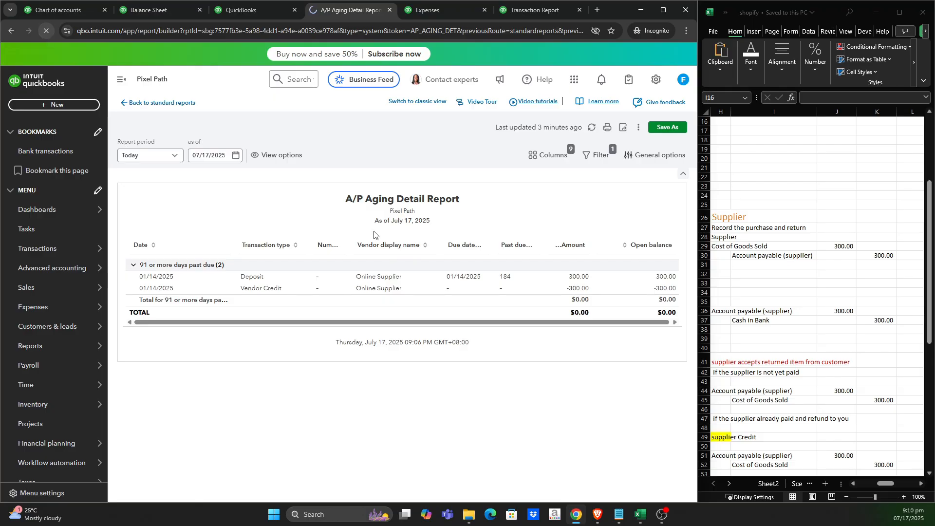
click(151, 9)
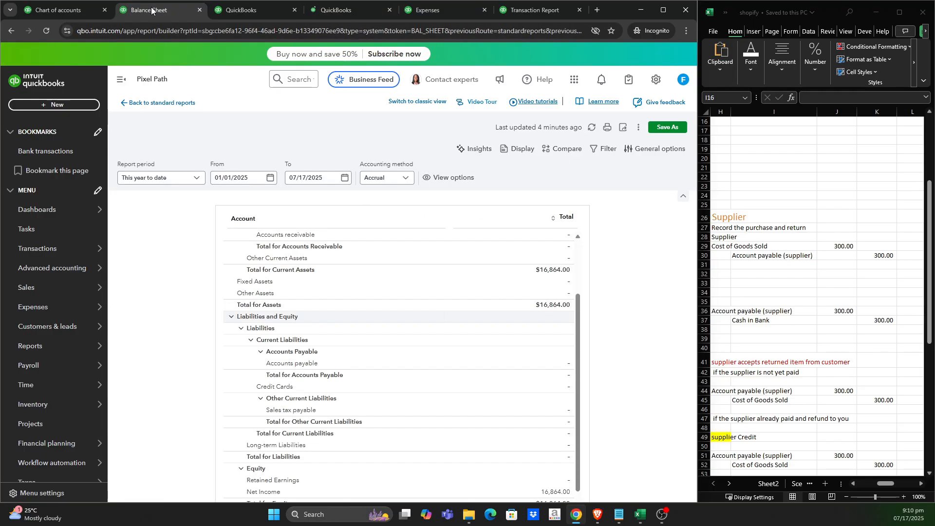
scroll(417, 318, up, 3)
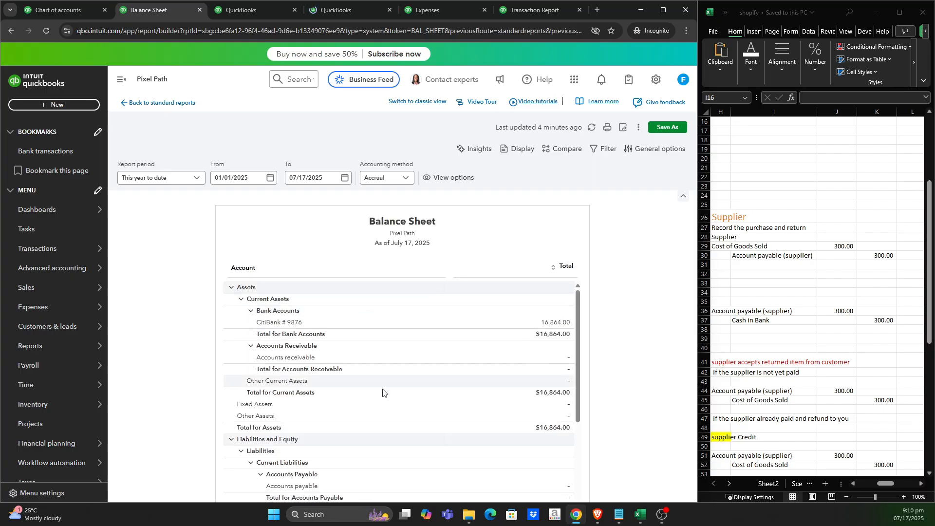
click(237, 12)
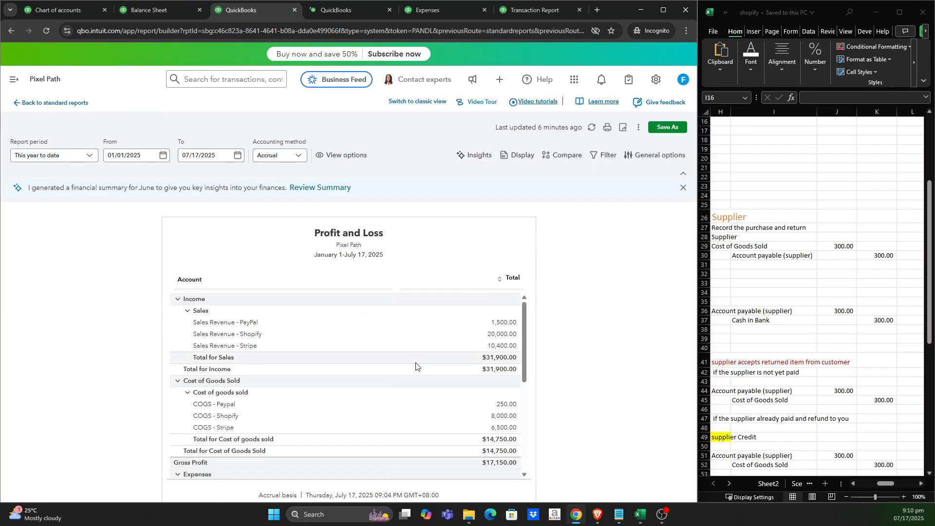
click(345, 16)
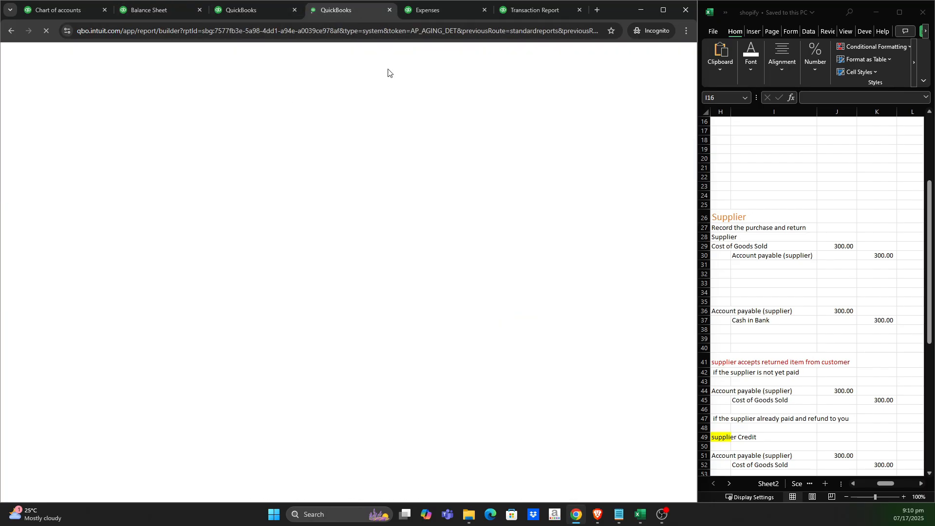
click(438, 17)
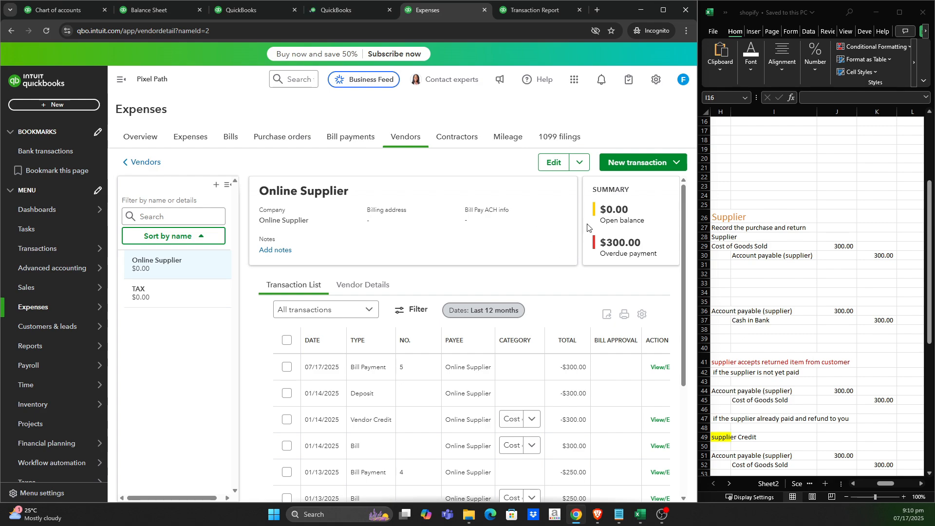
click(47, 30)
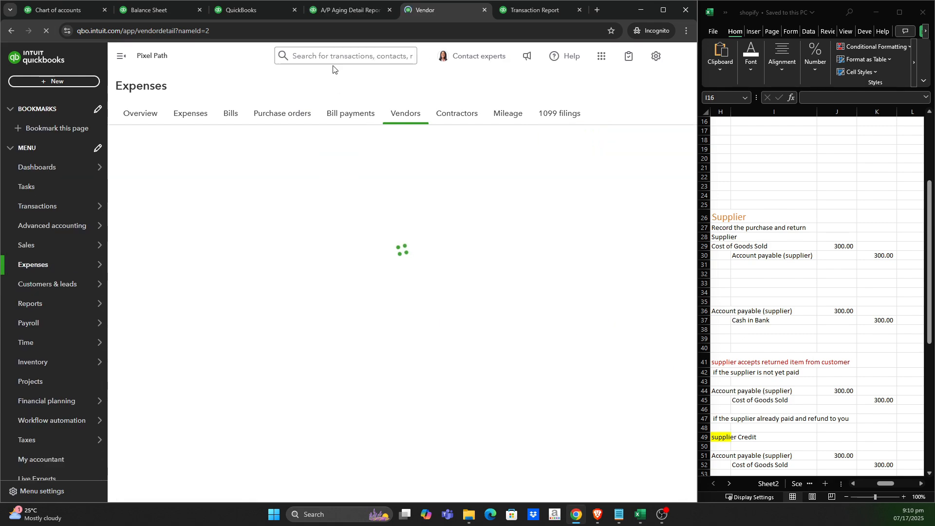
click(348, 12)
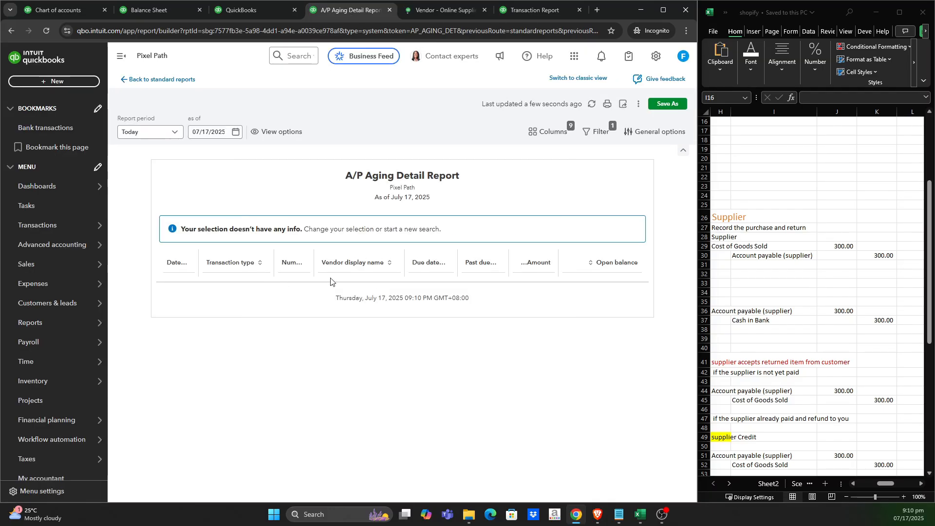
click(431, 10)
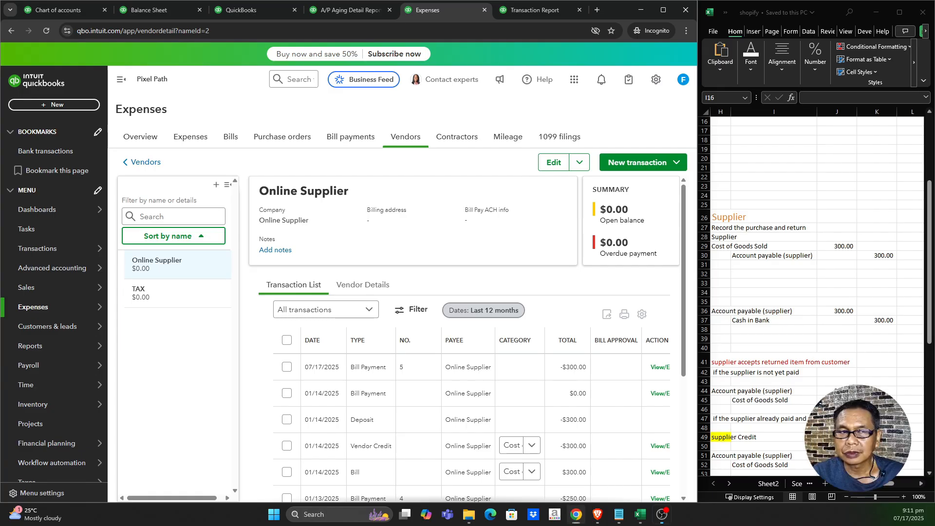
Examine the Sales Revenue - PayPal invoices, refund and credit memo in the Transaction Report.
click(534, 12)
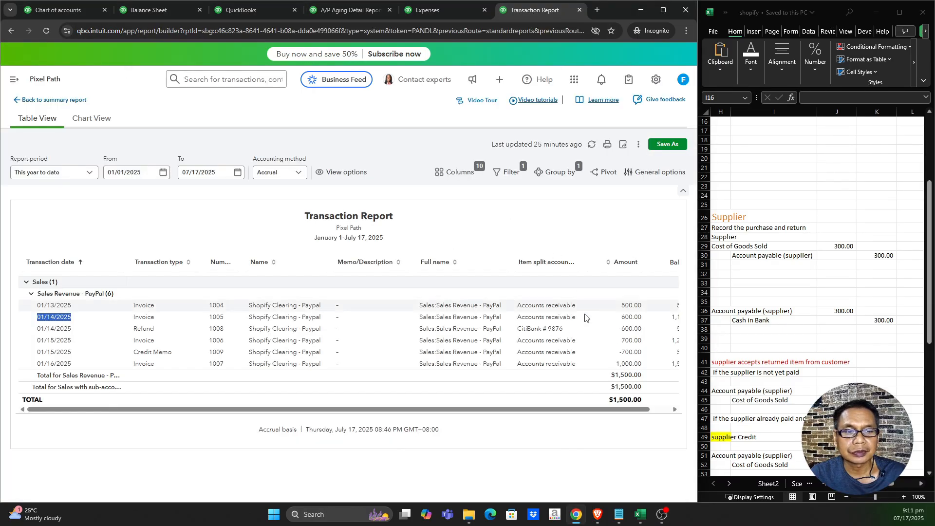
drag(462, 410, 496, 410)
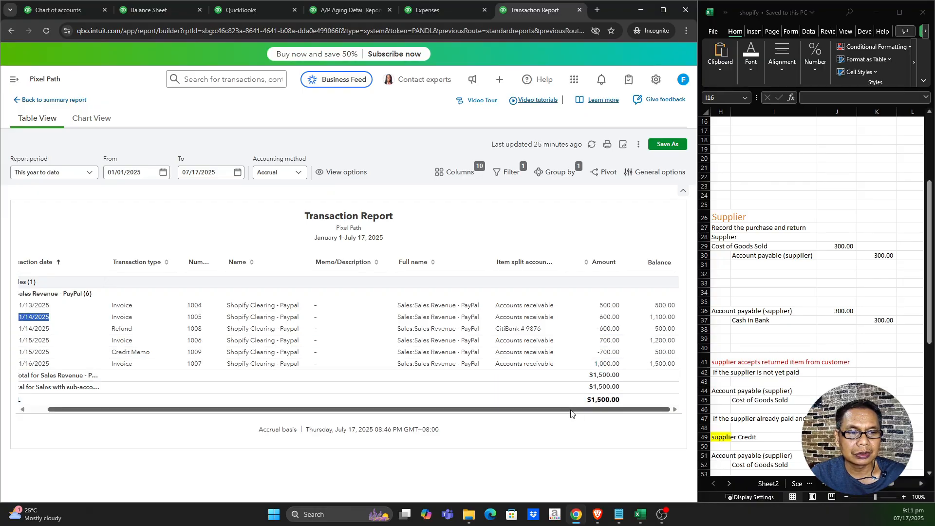
mouse_move(572, 410)
mouse_down()
mouse_move(517, 411)
mouse_move(566, 412)
mouse_up()
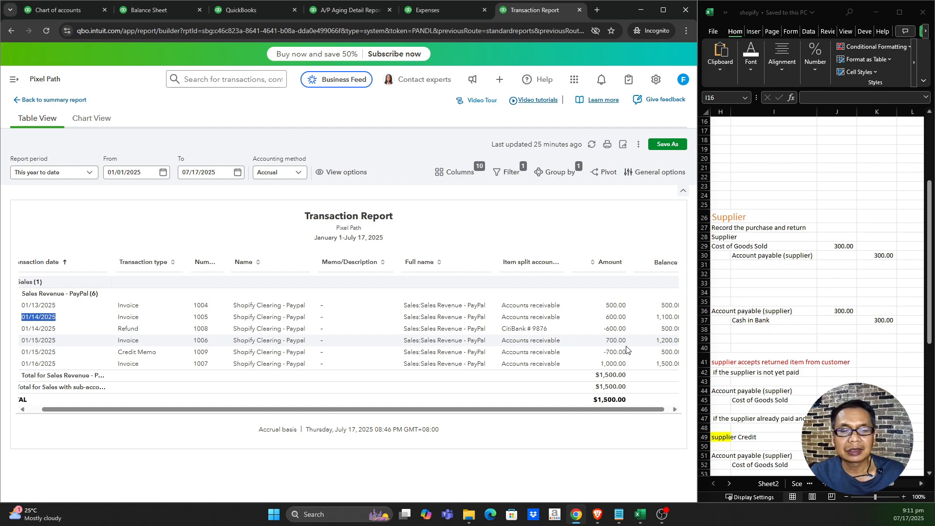
drag(482, 413, 420, 414)
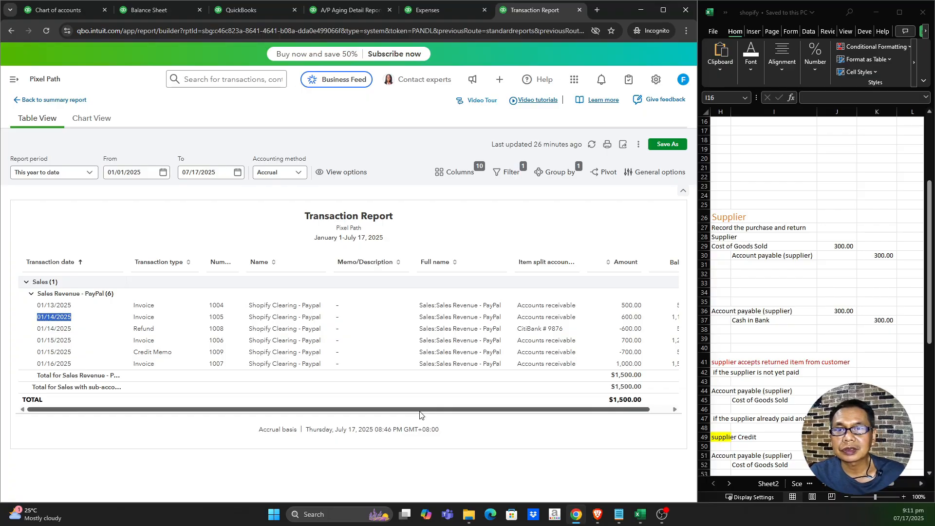
Create a new bill with Online Supplier as the vendor.
click(71, 13)
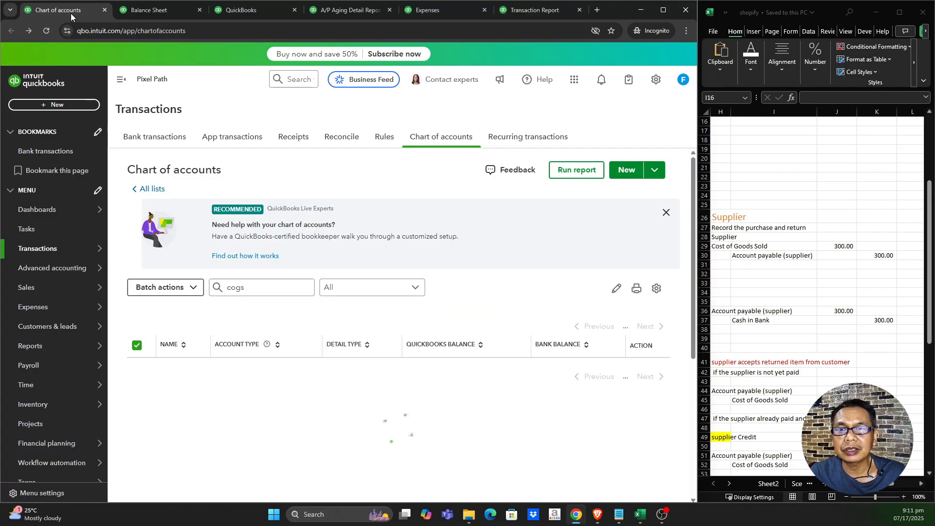
click(89, 109)
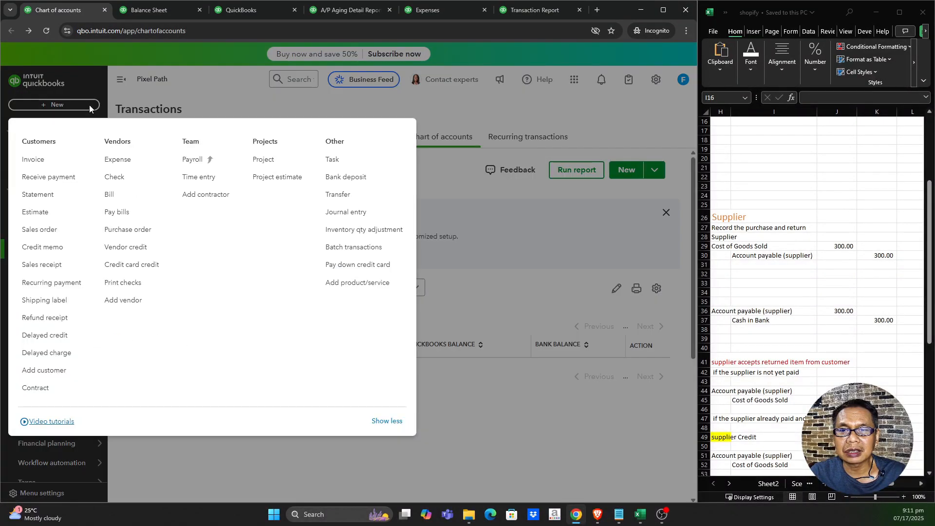
click(126, 198)
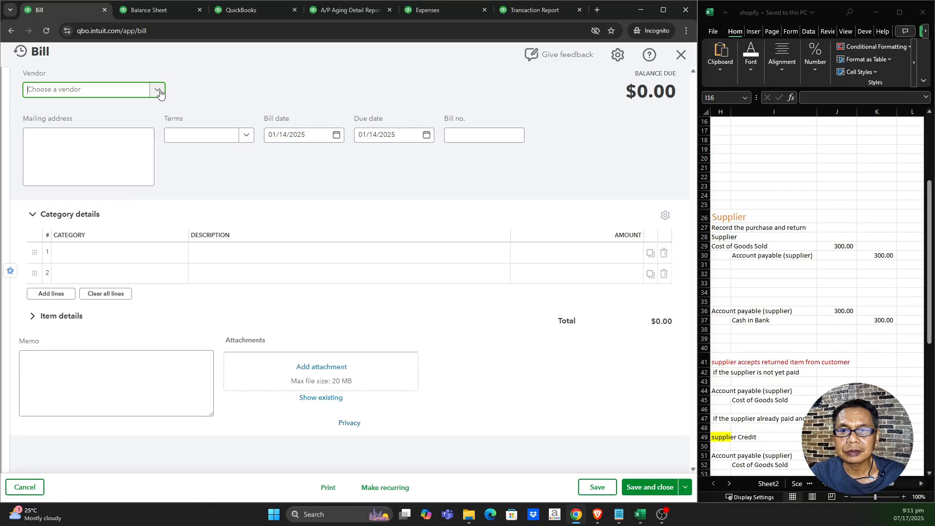
click(156, 91)
click(96, 128)
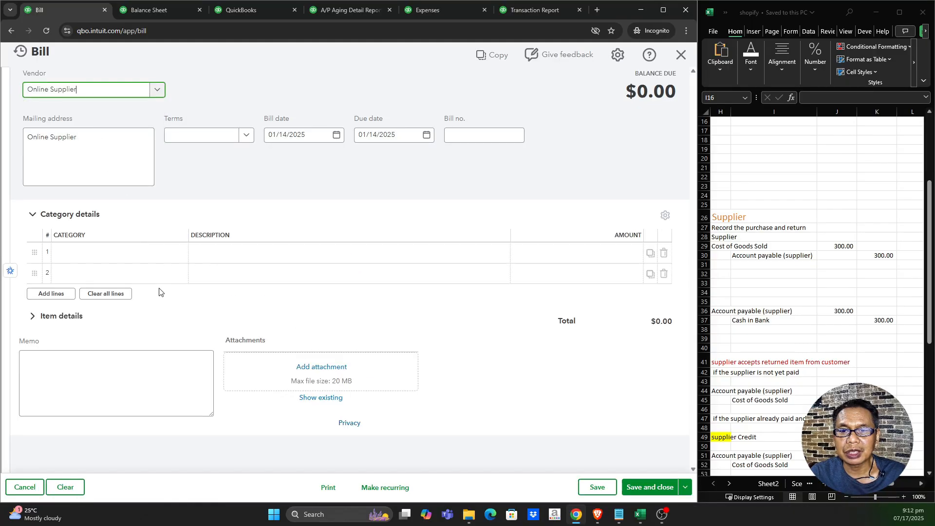
Set the bill's first category line to COGS - Paypal with an amount of 400.
click(159, 256)
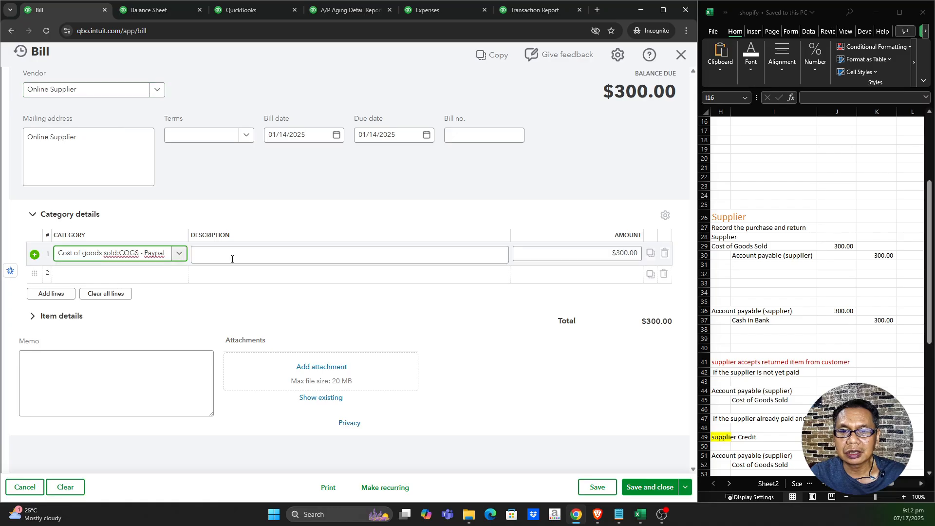
click(612, 254)
text(4)
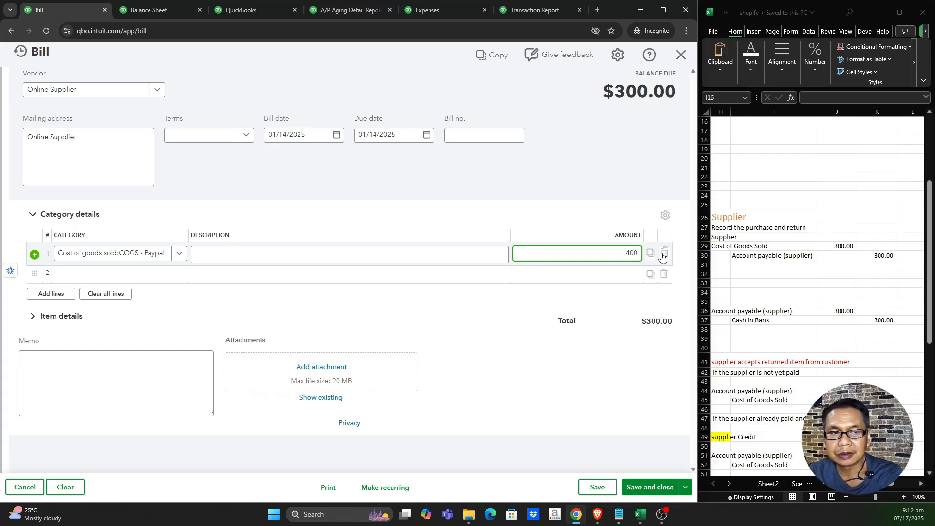
text(00)
click(500, 325)
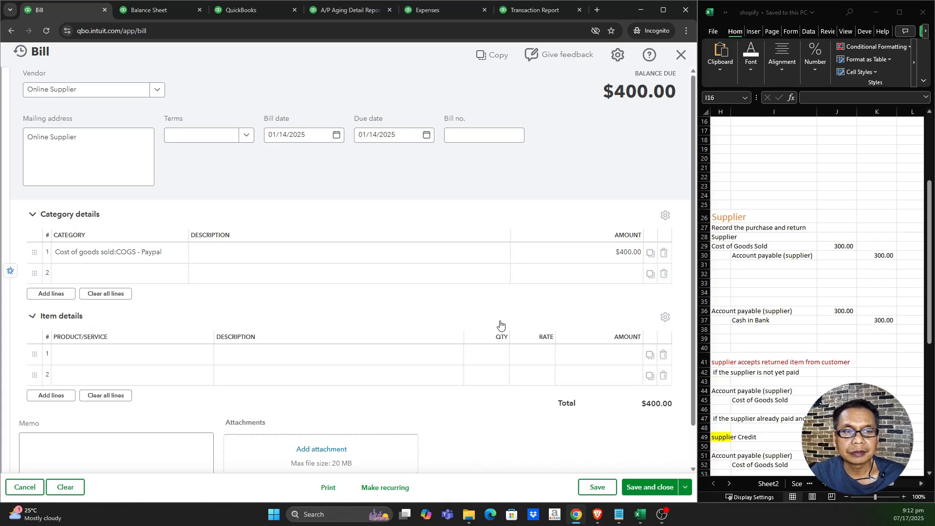
click(37, 322)
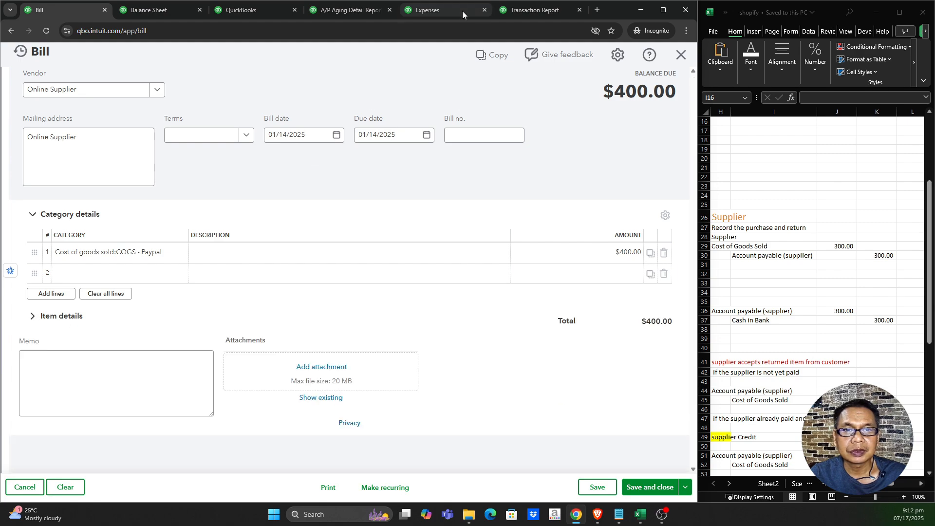
Check the next PayPal invoice date in the Transaction Report and set the bill date to 01/15/2025.
click(535, 10)
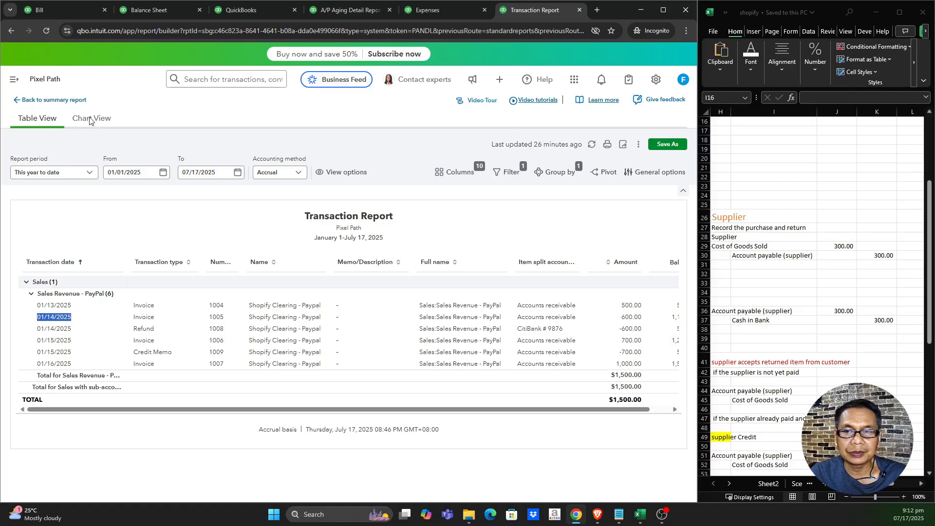
click(69, 8)
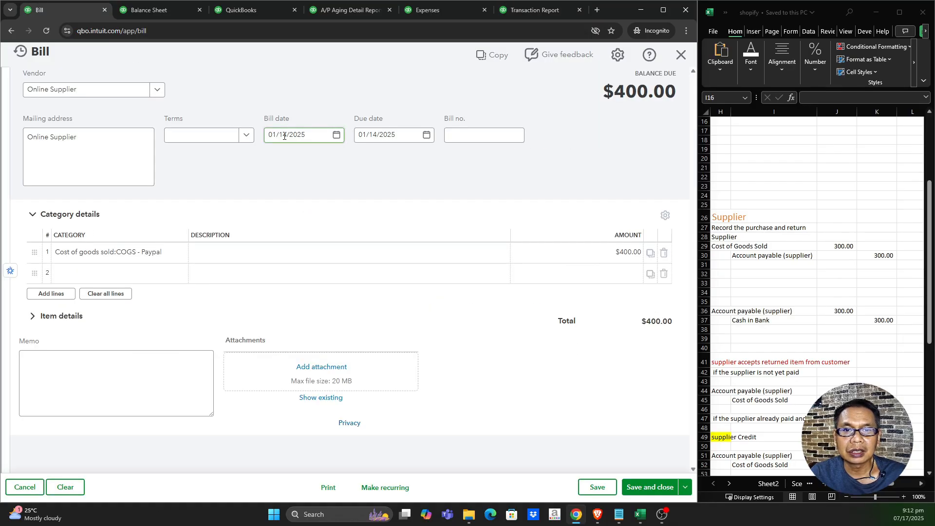
click(335, 140)
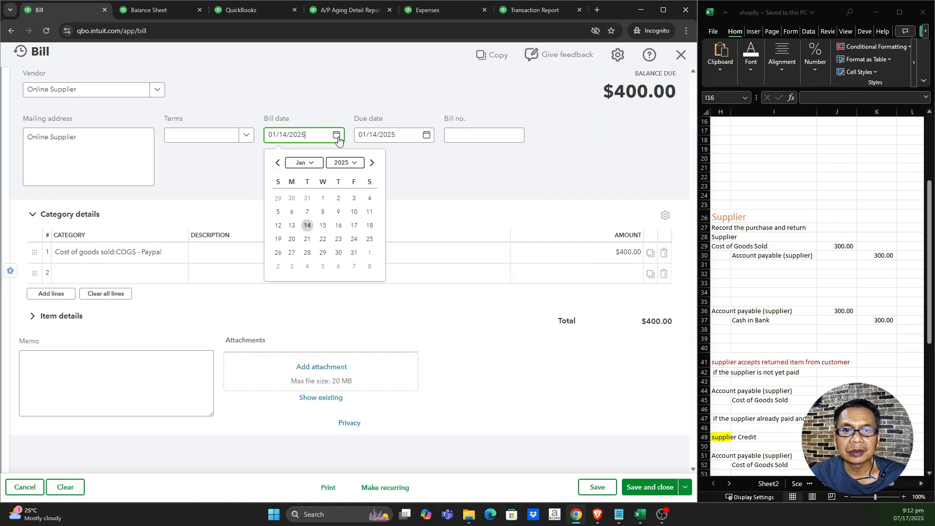
click(325, 226)
click(538, 190)
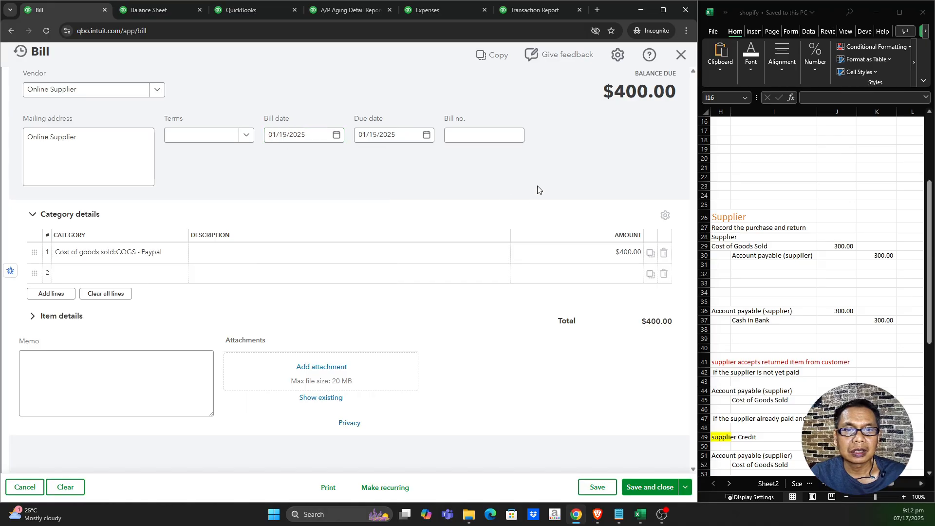
Save and close the $400.00 bill from Online Supplier.
click(655, 488)
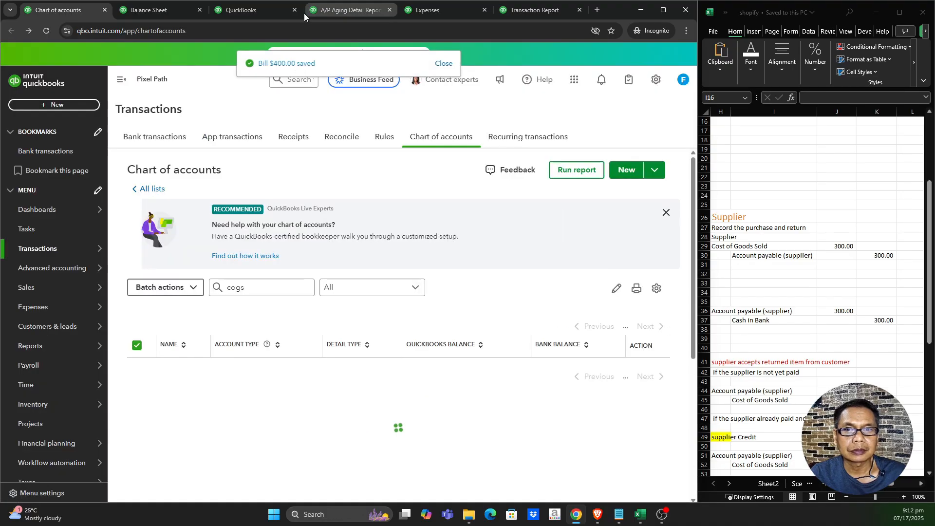
Check the Accounts payable line in the existing Balance Sheet report.
click(173, 14)
scroll(567, 356, down, 2)
scroll(566, 370, up, 3)
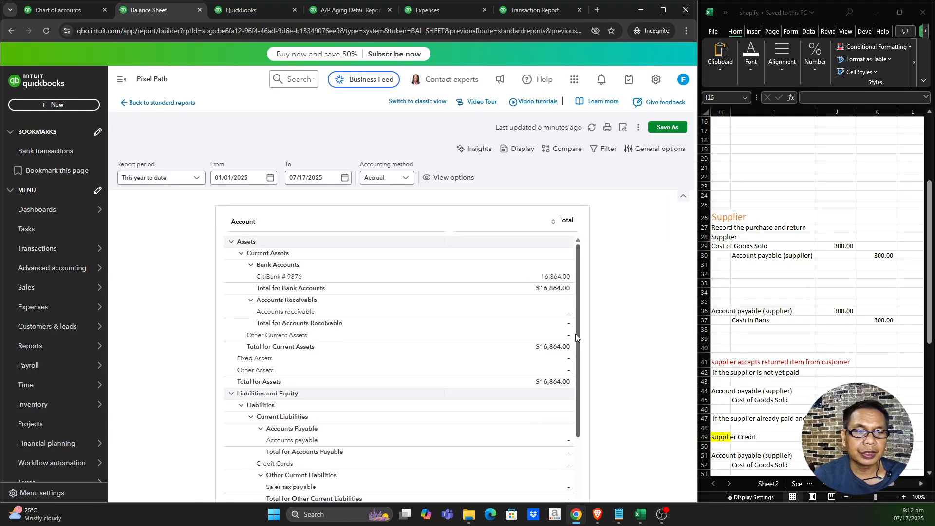
scroll(565, 386, down, 3)
scroll(563, 375, down, 2)
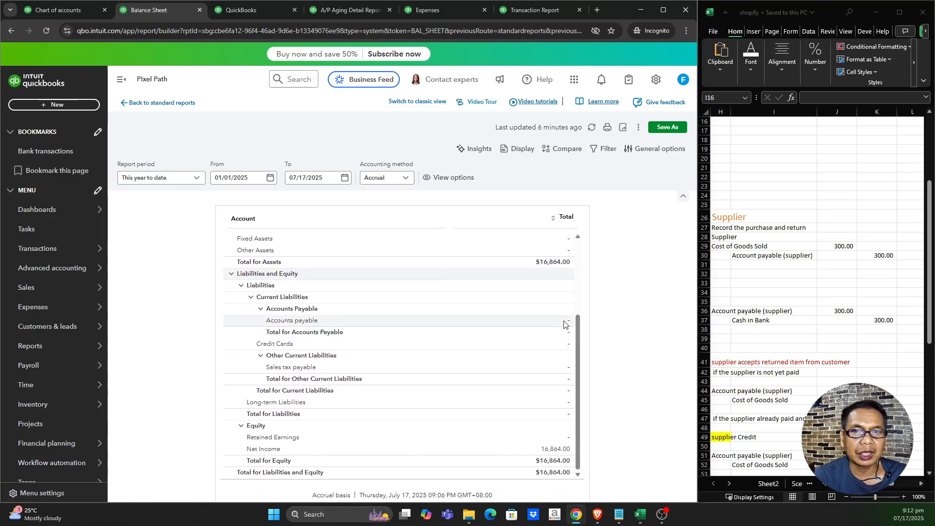
Reload the Profit and Loss report, the A/P Aging Detail Report and the Online Supplier vendor page.
click(238, 11)
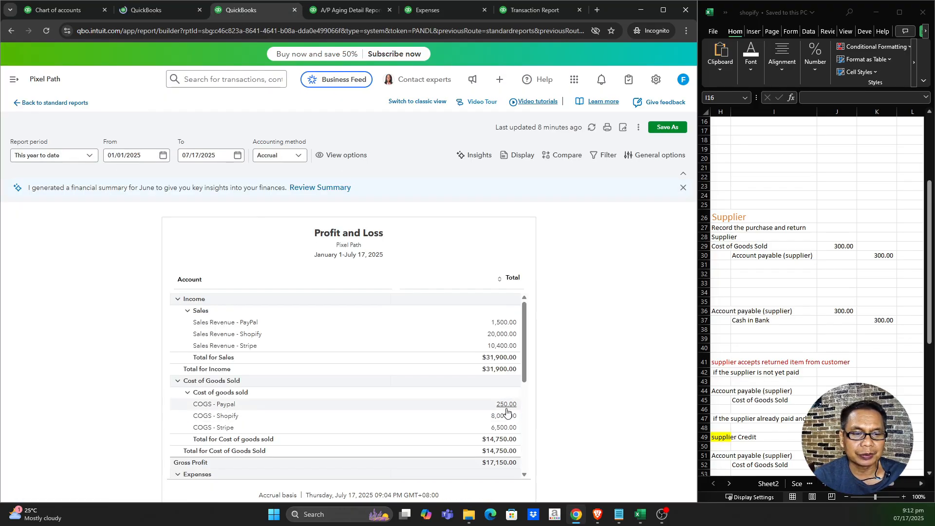
click(45, 33)
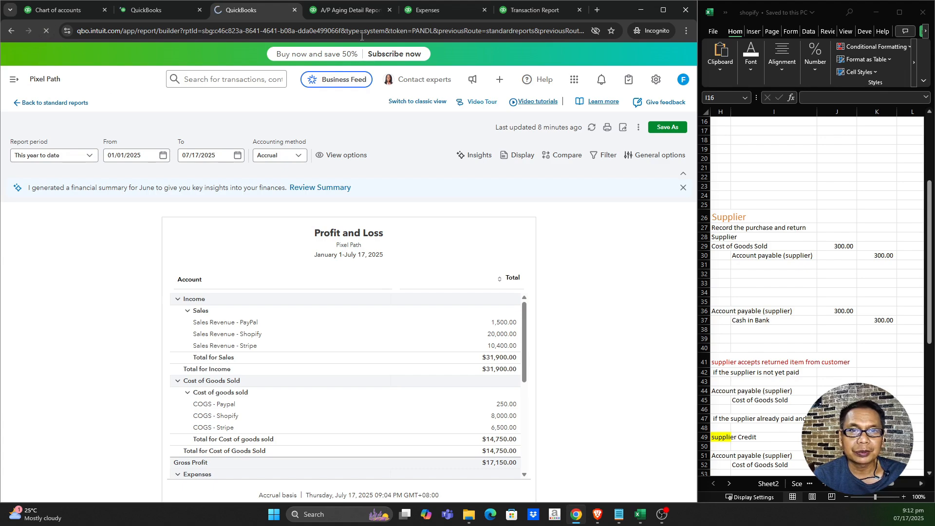
click(350, 12)
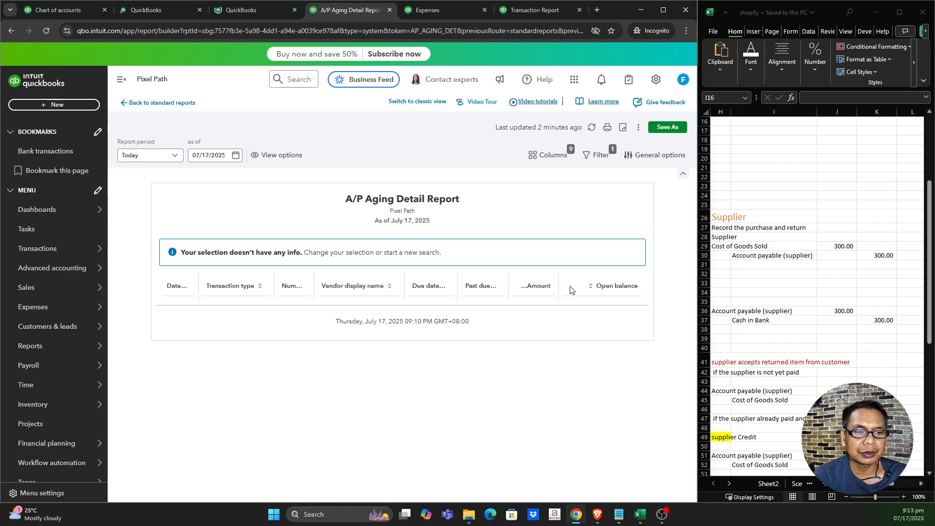
click(48, 26)
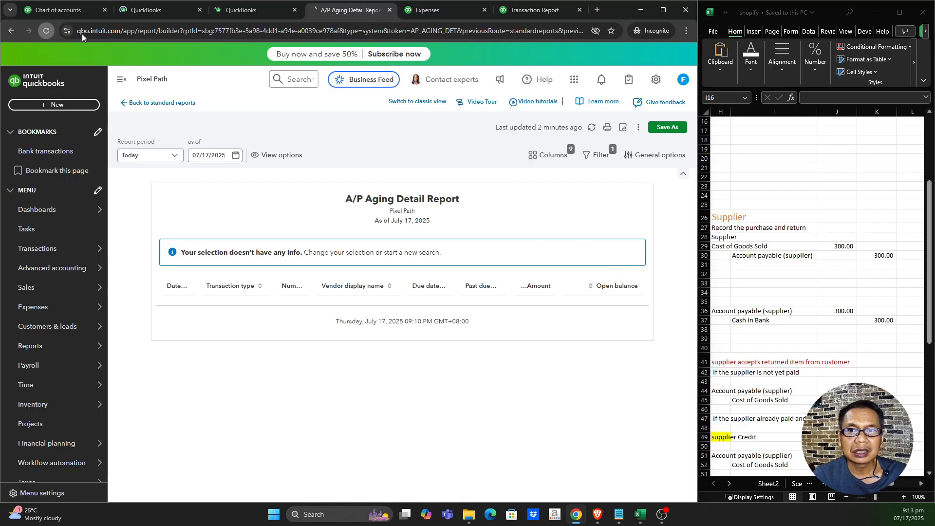
click(437, 11)
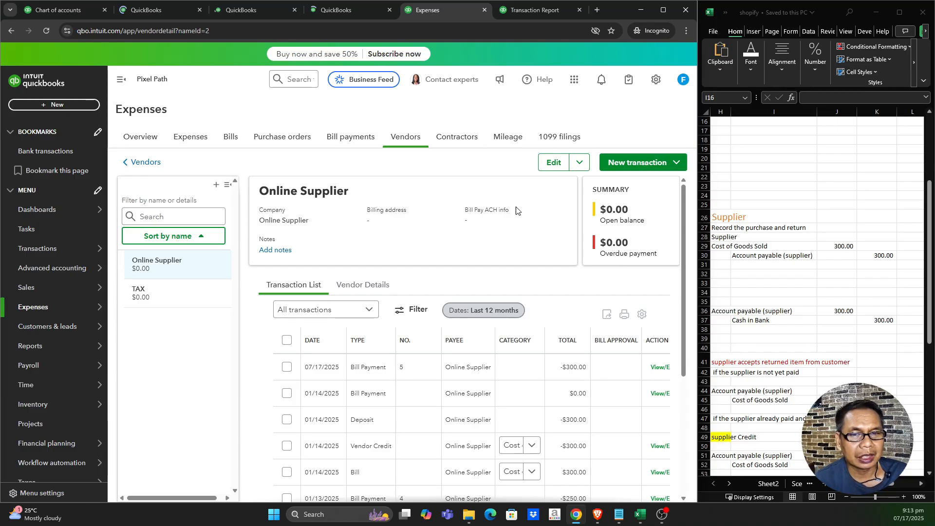
click(45, 33)
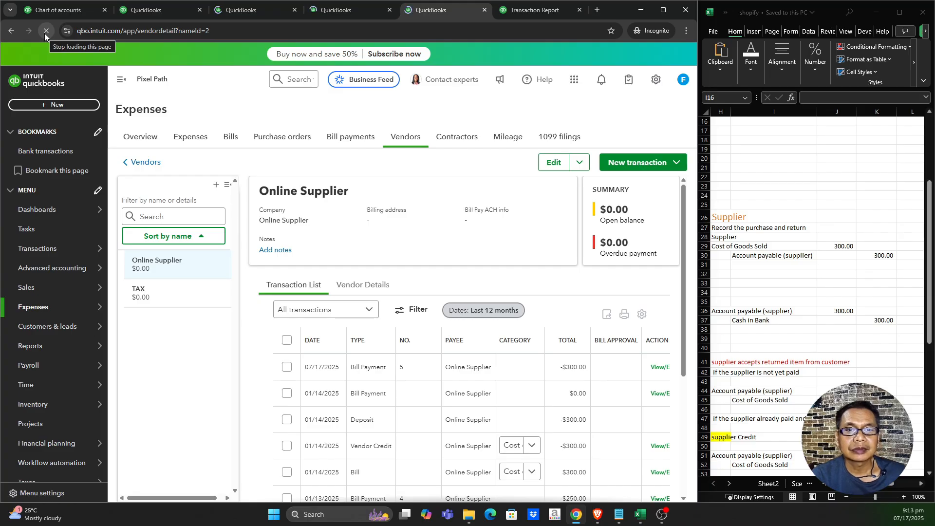
Examine accounts payable and net income in the refreshed Balance Sheet.
click(160, 11)
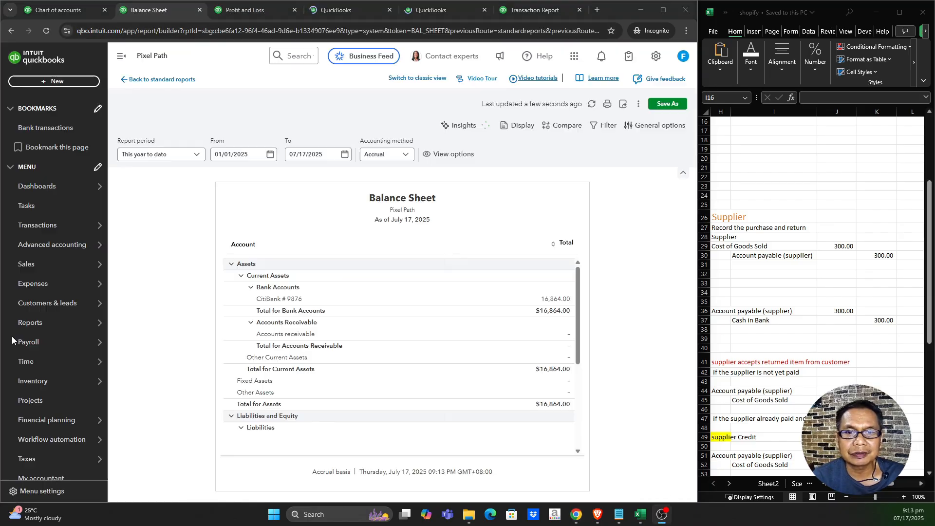
scroll(492, 365, down, 3)
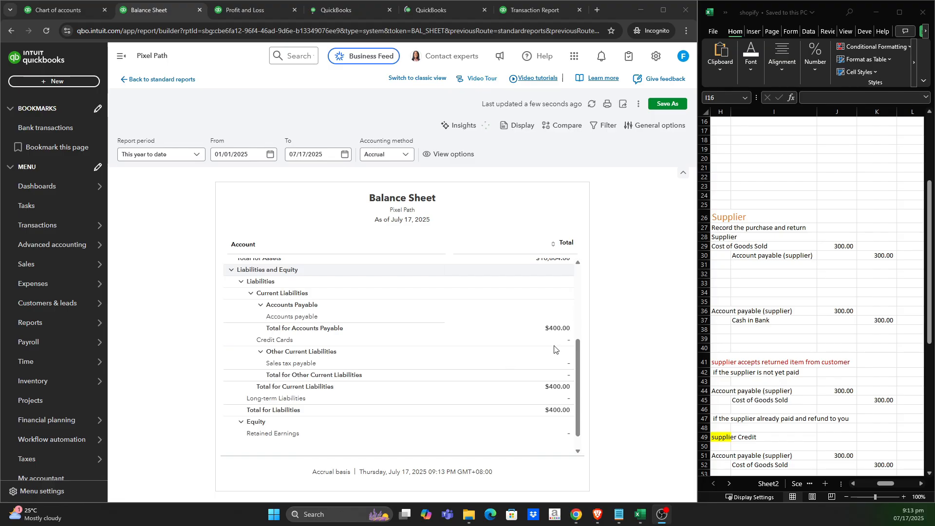
scroll(542, 320, down, 2)
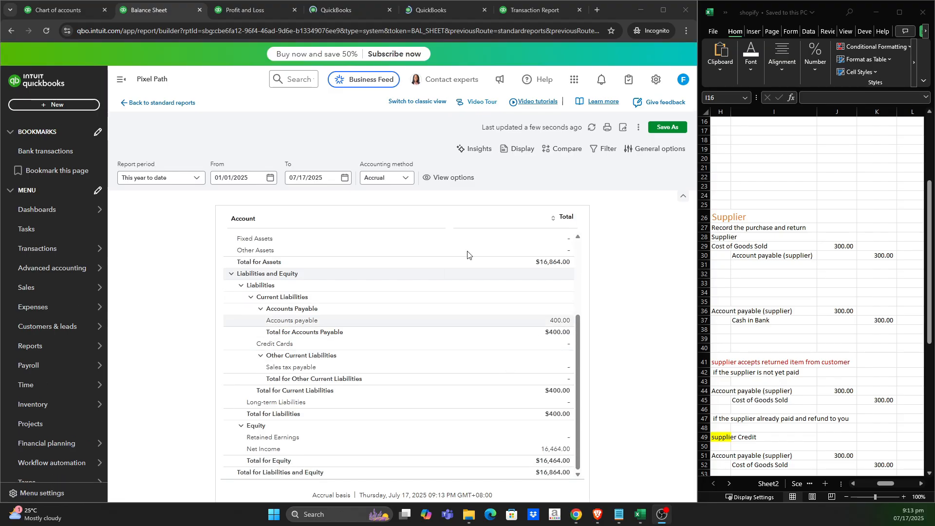
Open the transaction details behind the COGS - Paypal amount in the Profit and Loss report.
click(247, 13)
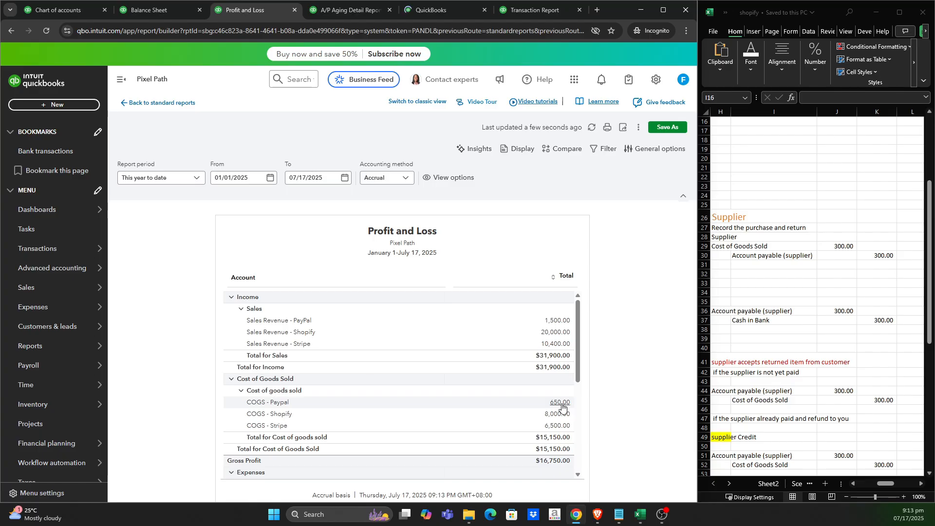
click(561, 404)
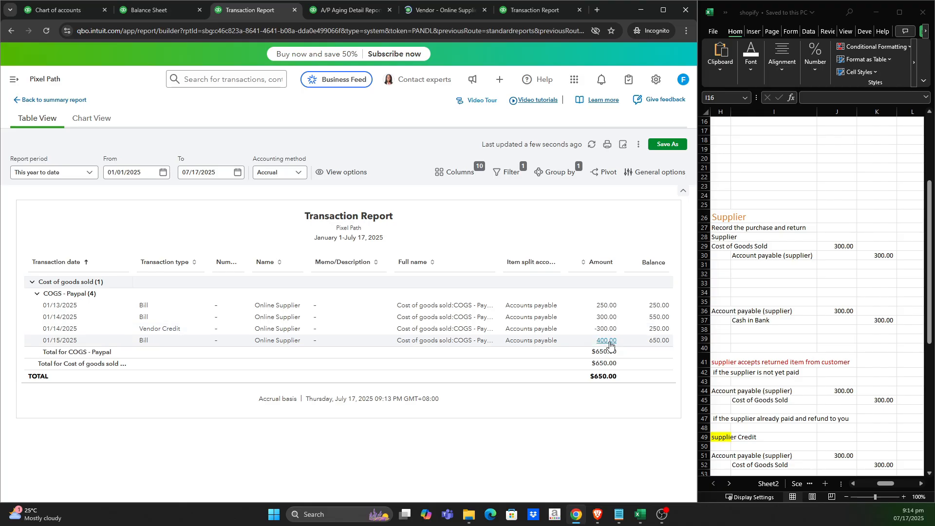
Compare the A/P Aging Detail Report and Online Supplier's open balance with the COGS - Paypal transaction report.
click(342, 14)
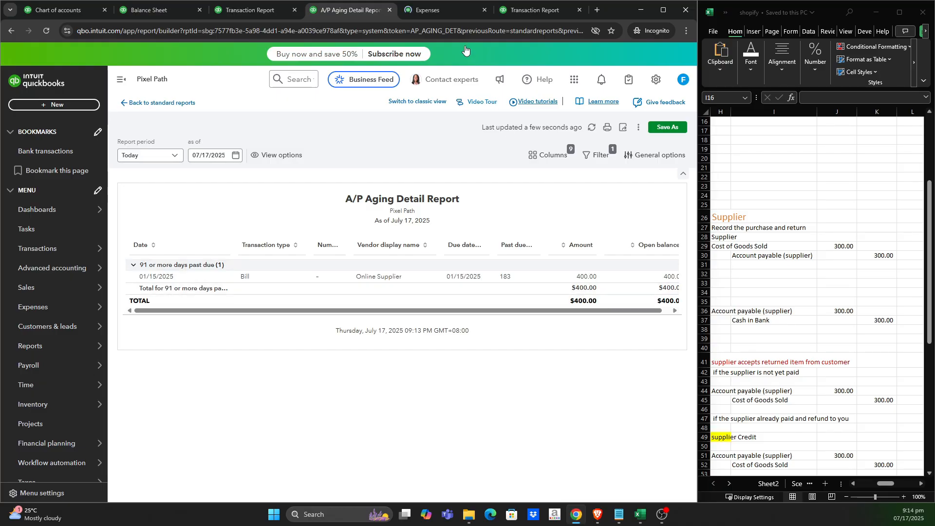
click(450, 11)
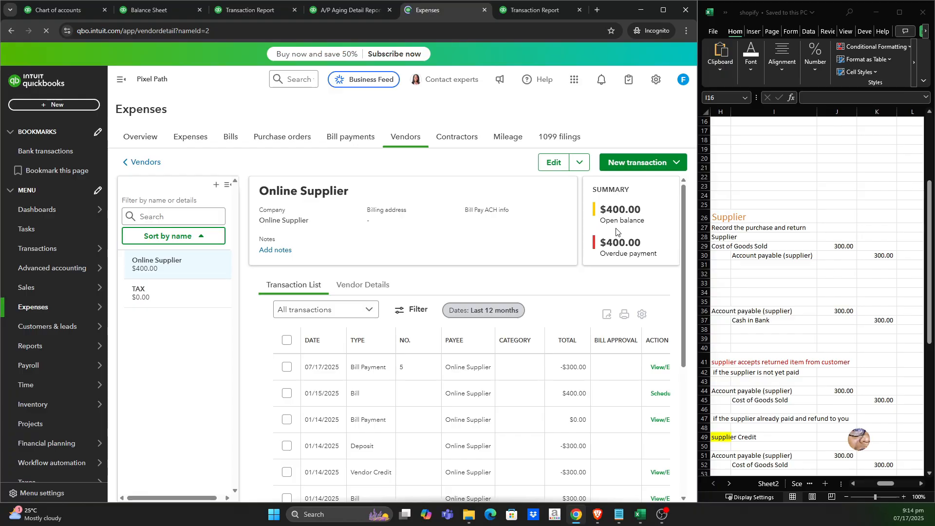
click(258, 13)
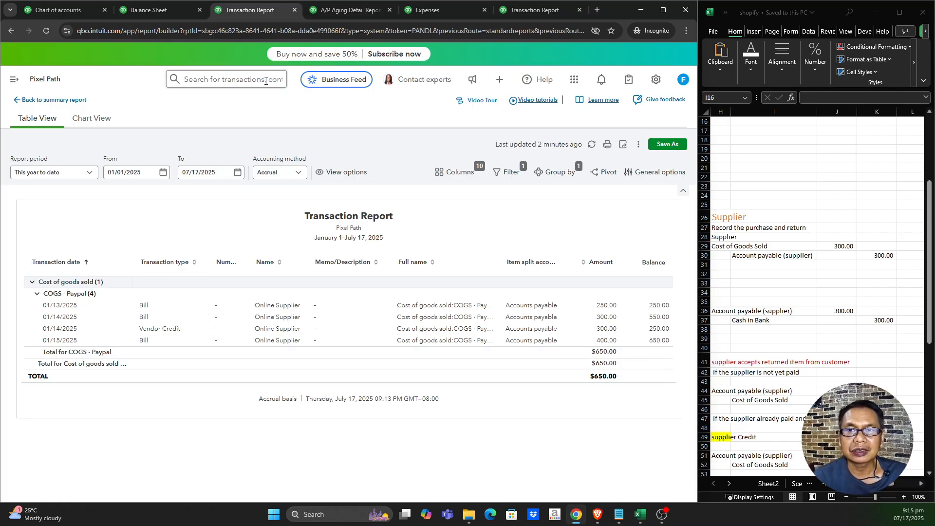
click(66, 15)
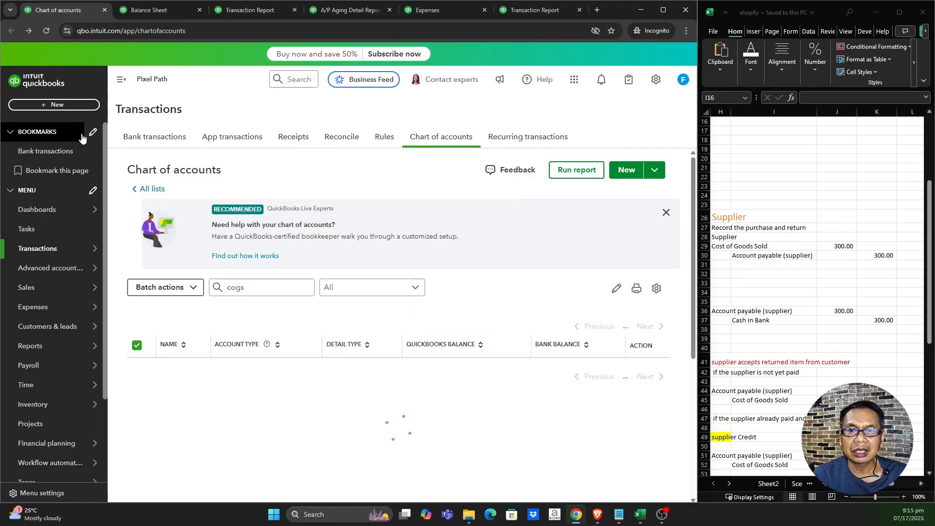
click(70, 107)
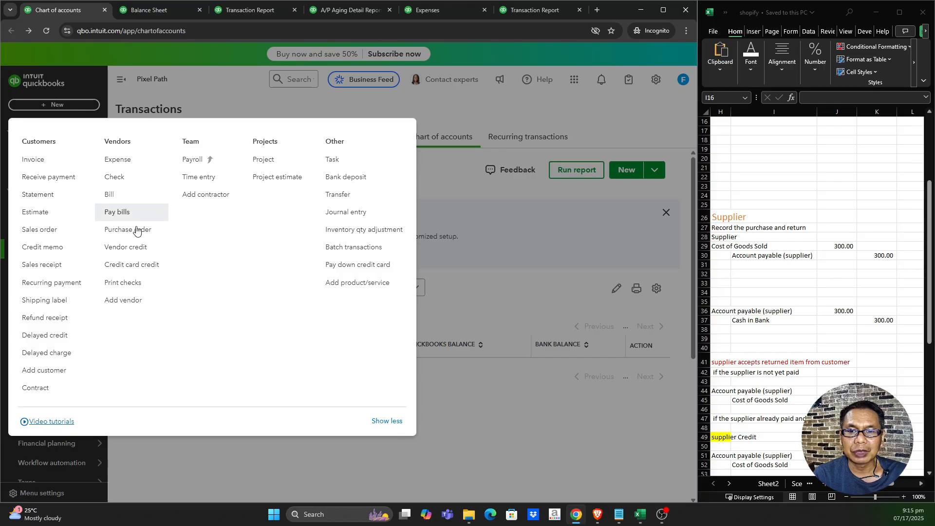
click(139, 266)
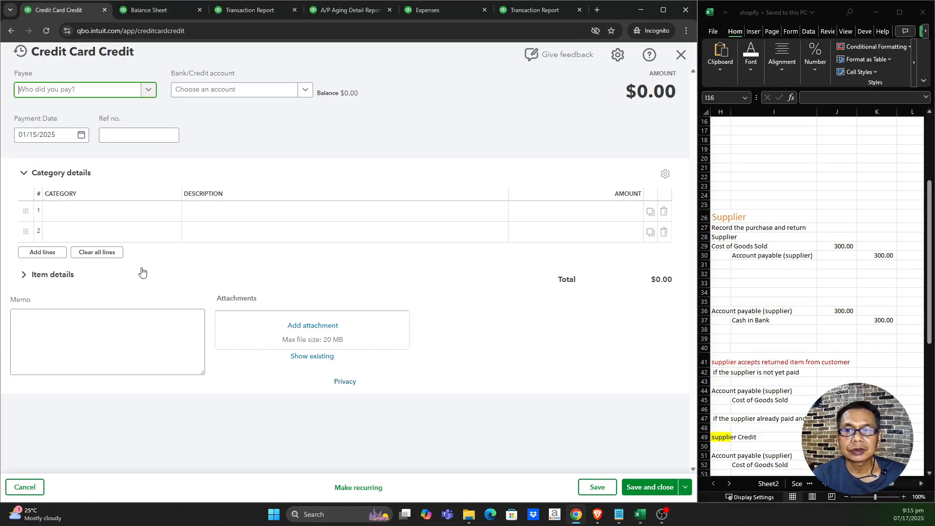
click(149, 91)
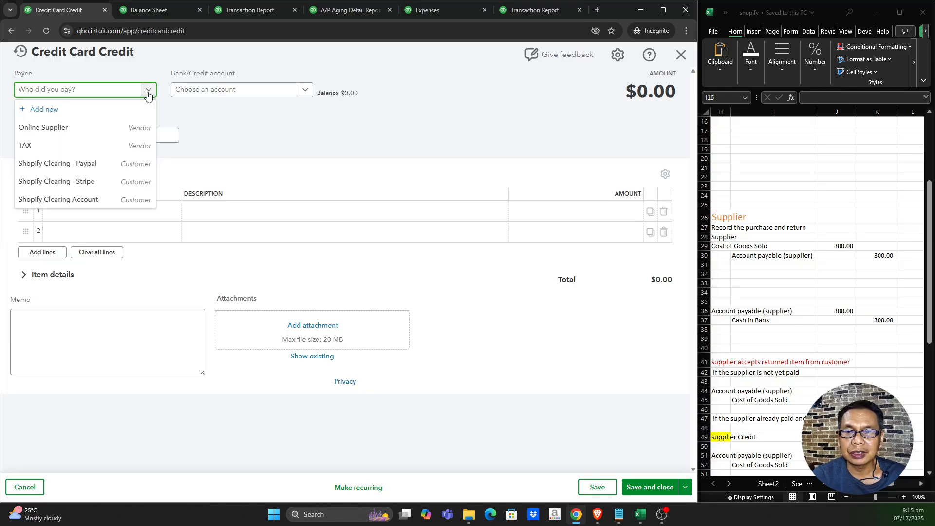
click(109, 135)
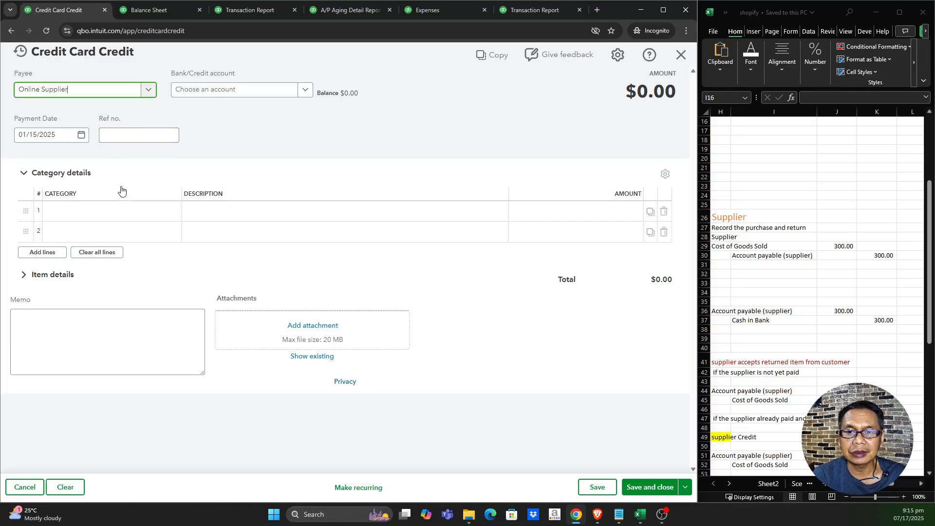
click(147, 216)
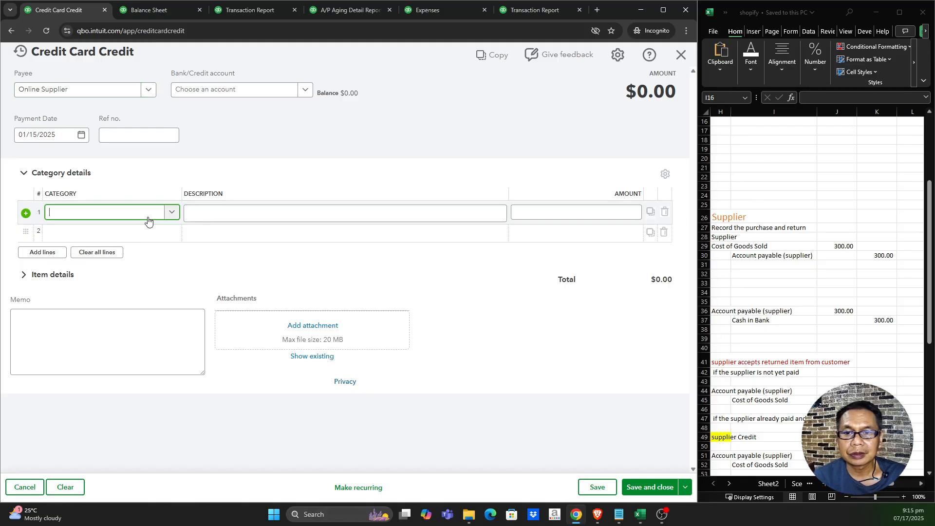
click(170, 215)
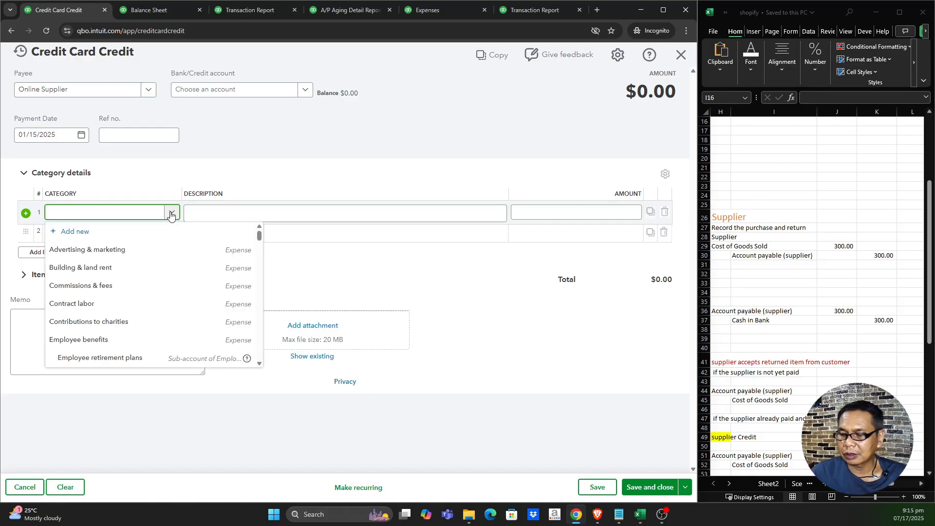
text(co)
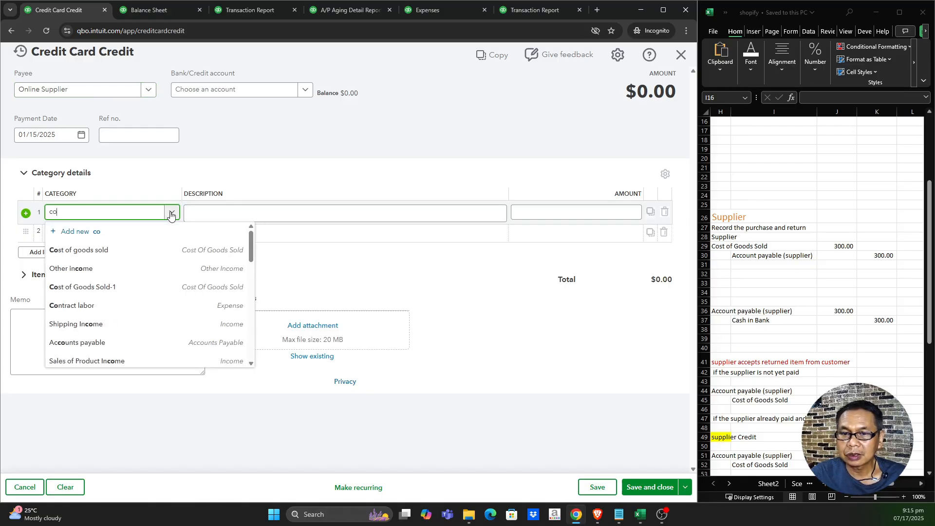
text(g)
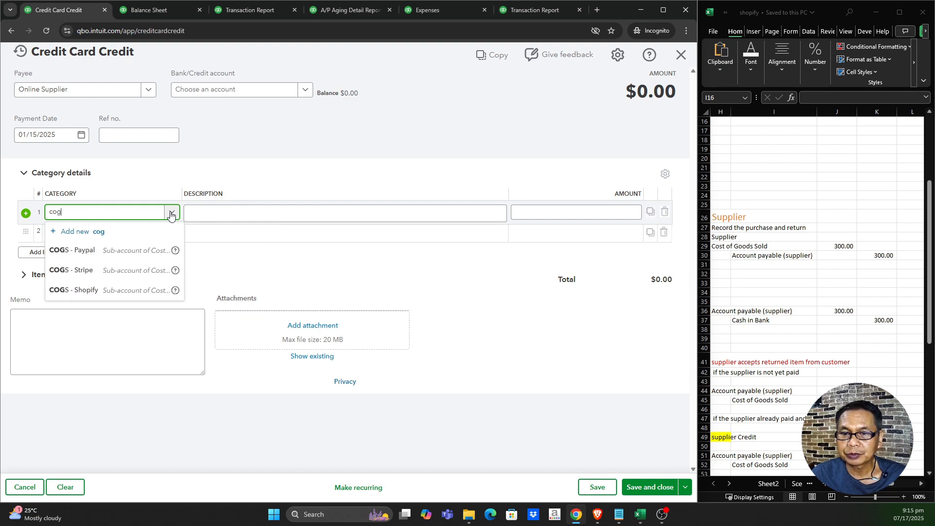
click(108, 250)
click(505, 221)
click(541, 211)
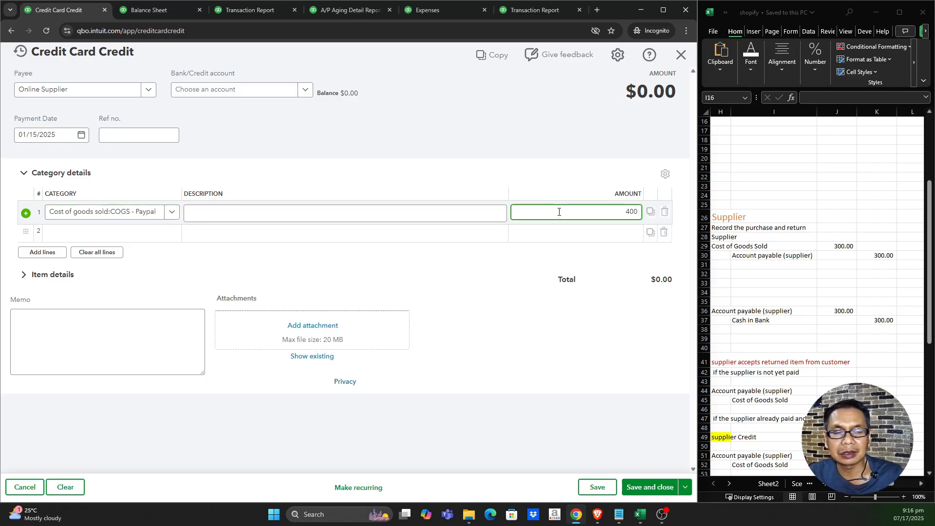
click(517, 295)
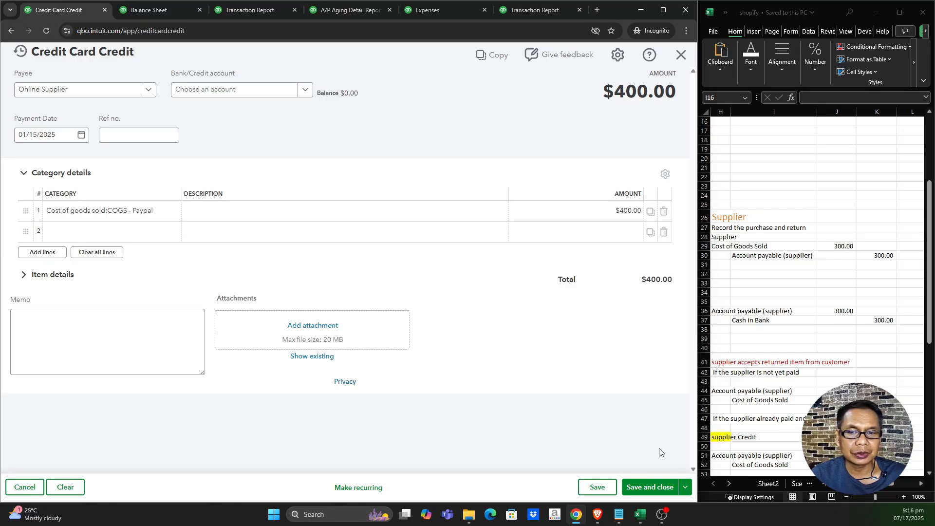
click(652, 492)
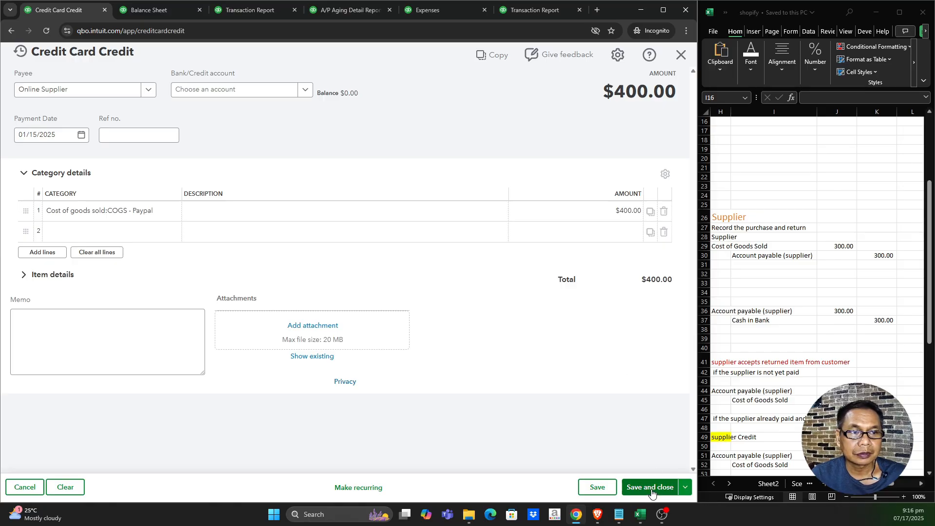
click(652, 493)
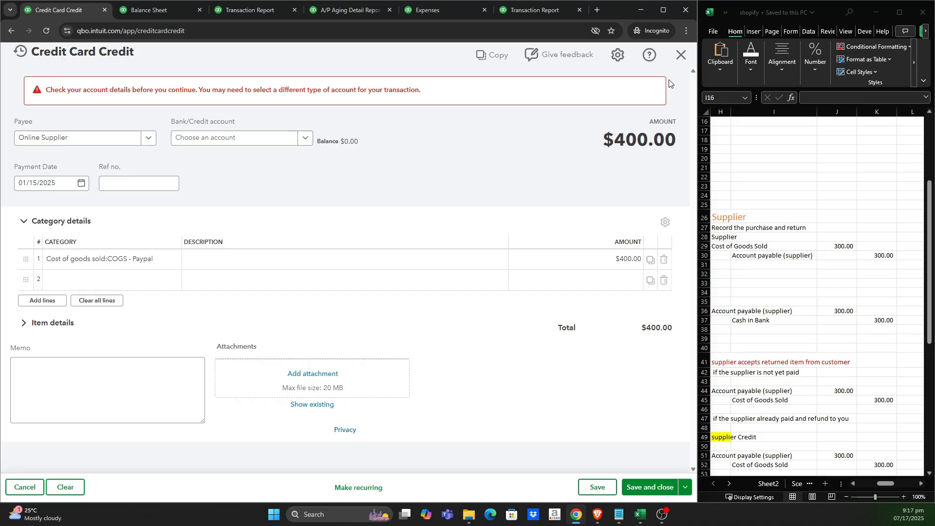
click(681, 56)
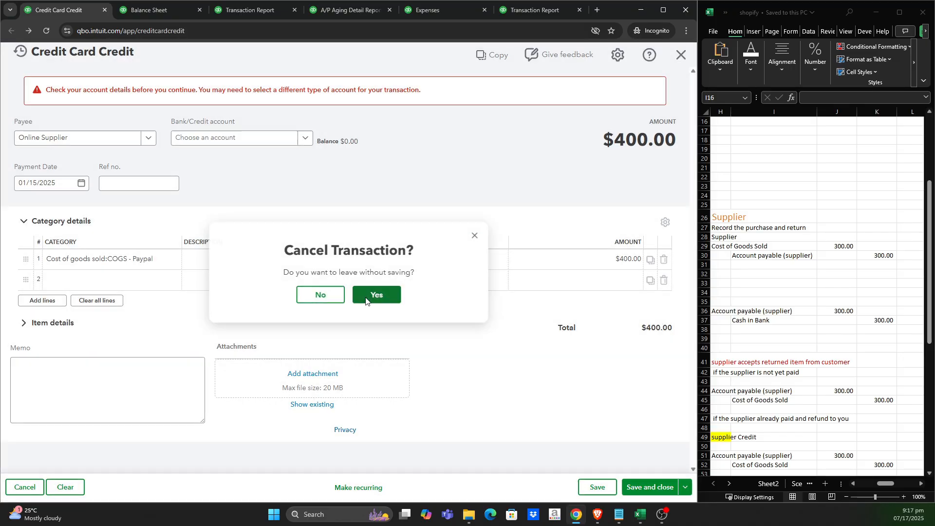
click(375, 295)
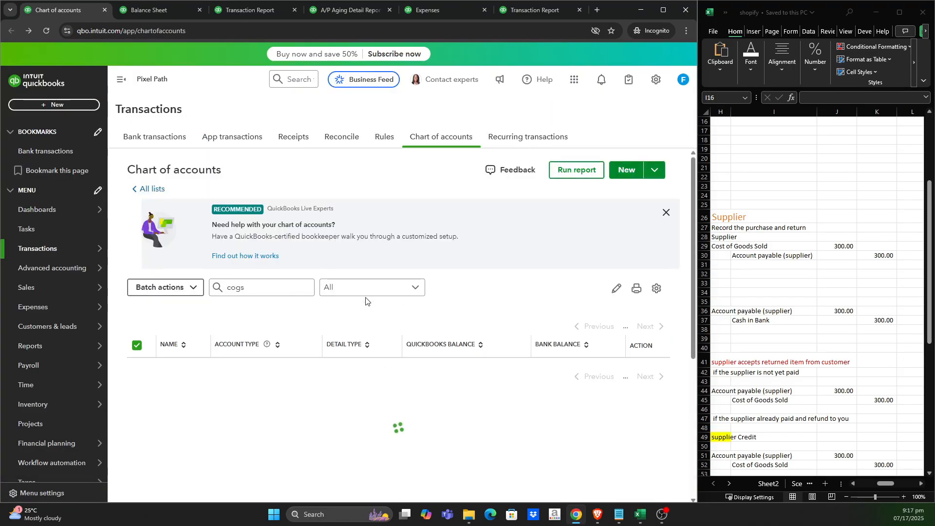
Start a new vendor credit and choose Online Supplier as its vendor.
click(71, 105)
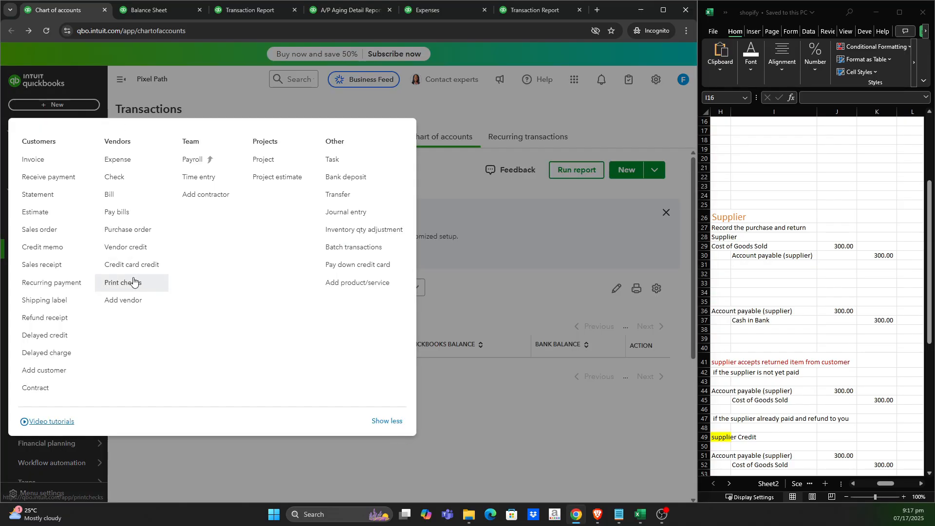
click(136, 246)
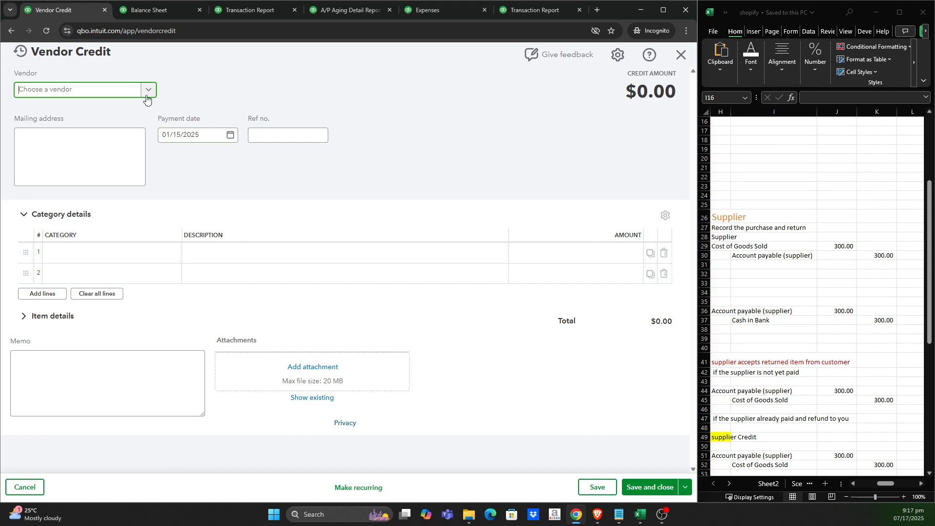
click(147, 92)
click(89, 133)
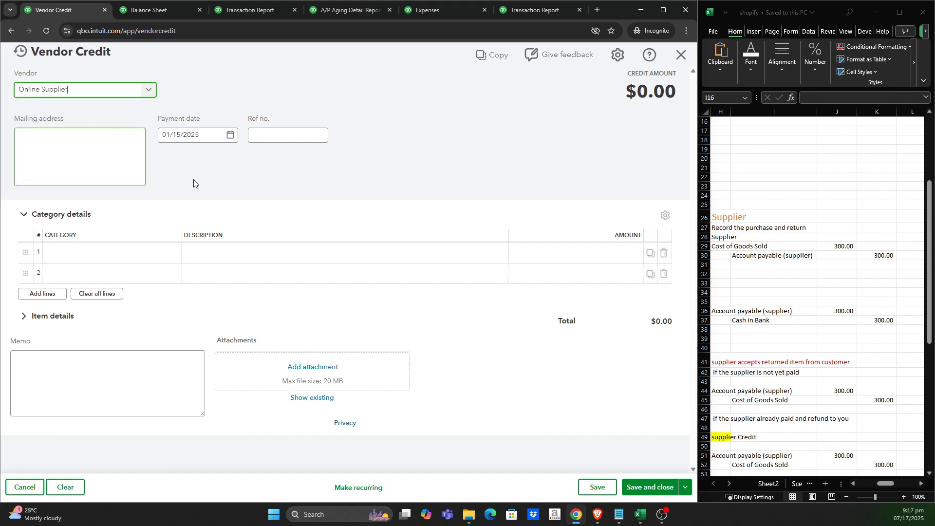
Enter a $400 COGS - Paypal line on the Online Supplier vendor credit, then save and close it.
click(152, 259)
text(c)
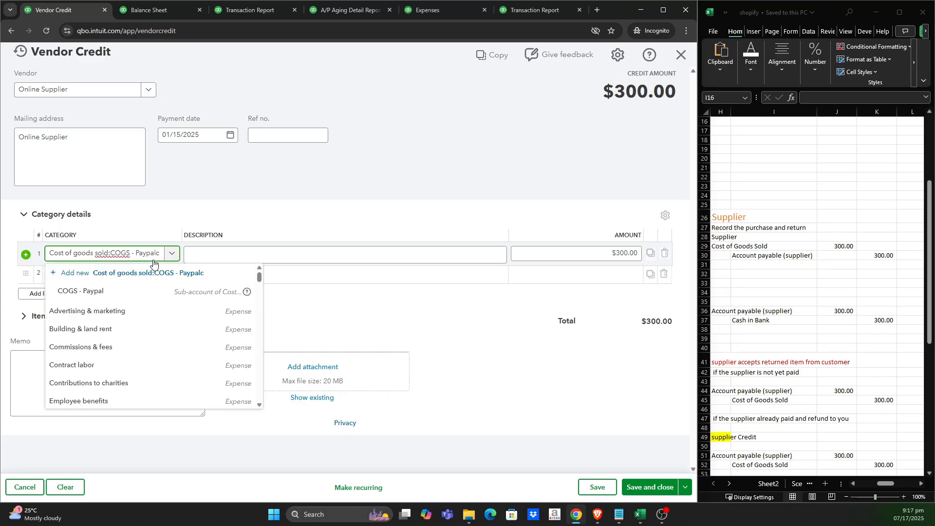
key(BackSpace)
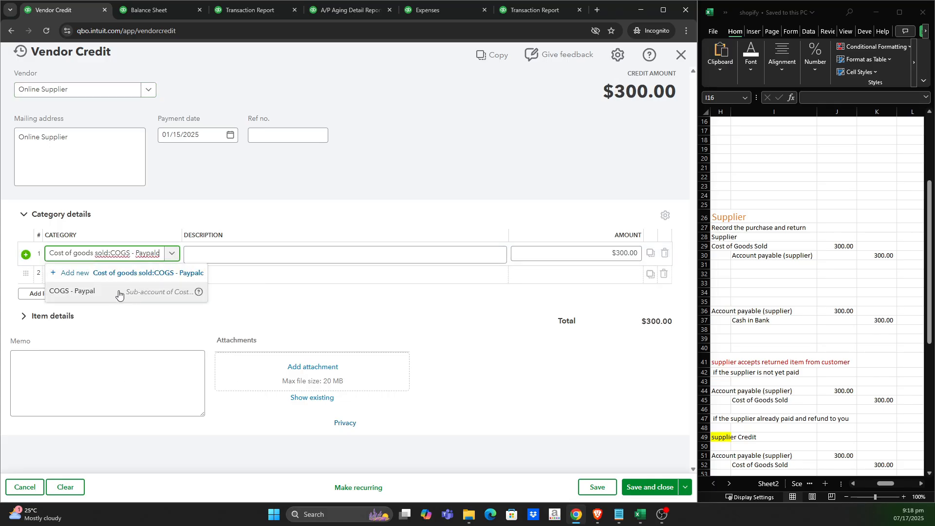
click(142, 292)
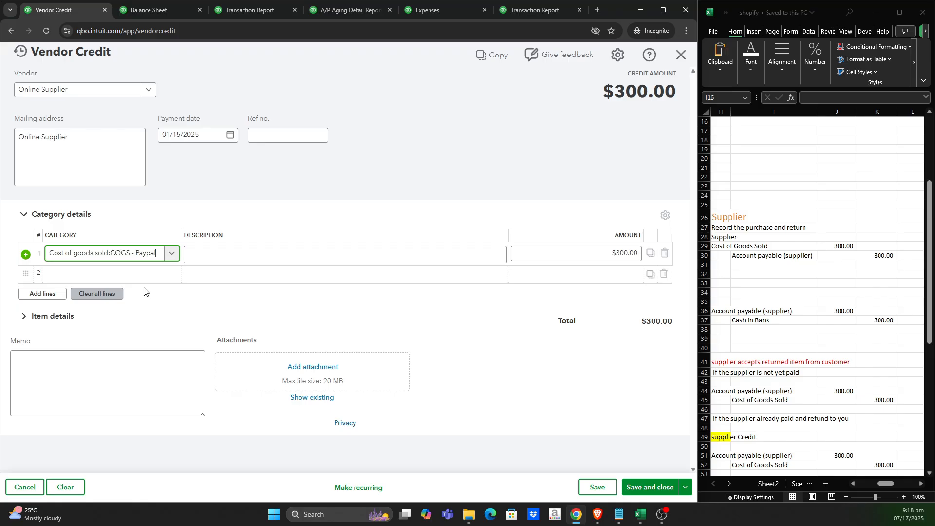
click(593, 258)
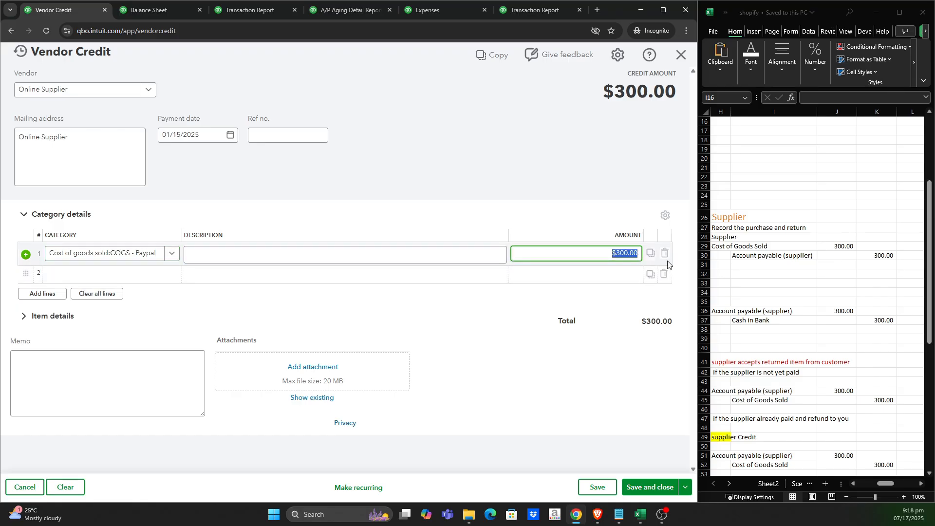
text(4)
click(644, 488)
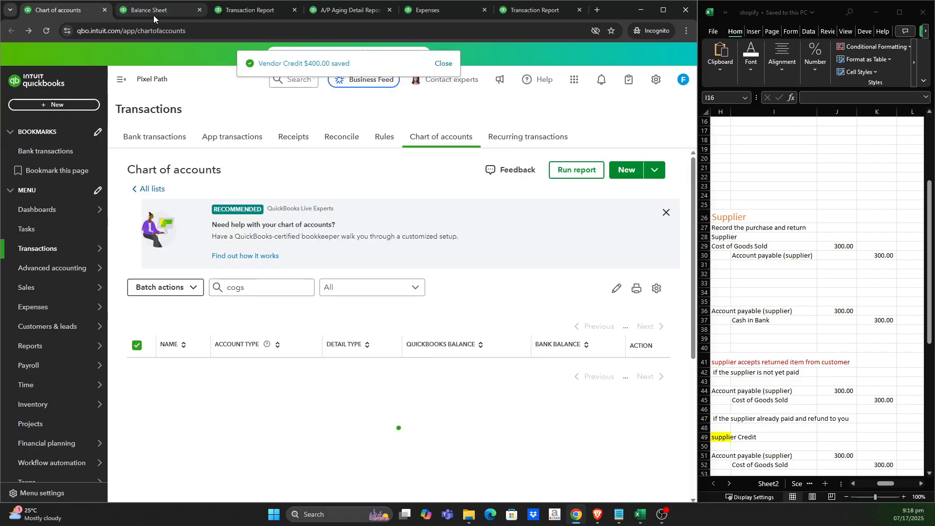
Refresh the Balance Sheet, COGS - Paypal transaction report, A/P Aging Detail Report and Online Supplier page, and examine accounts payable and net income.
click(153, 12)
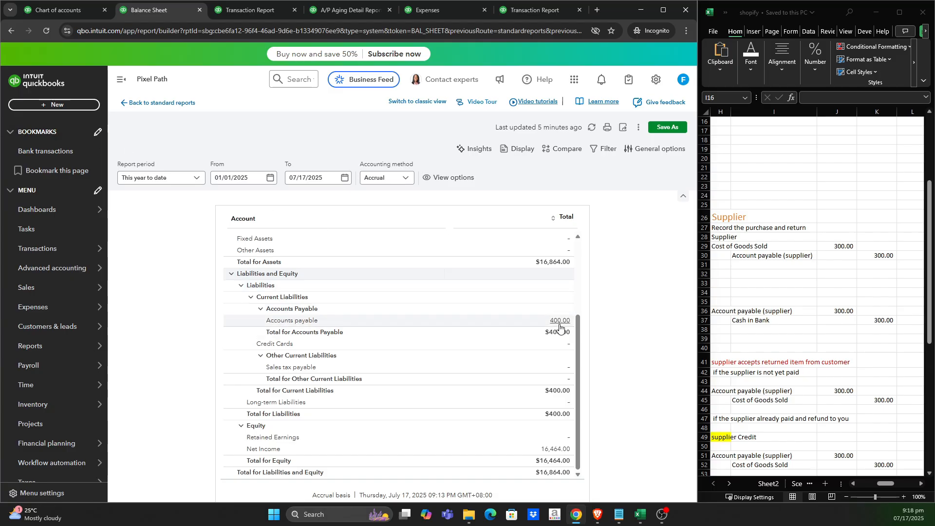
click(45, 33)
click(261, 17)
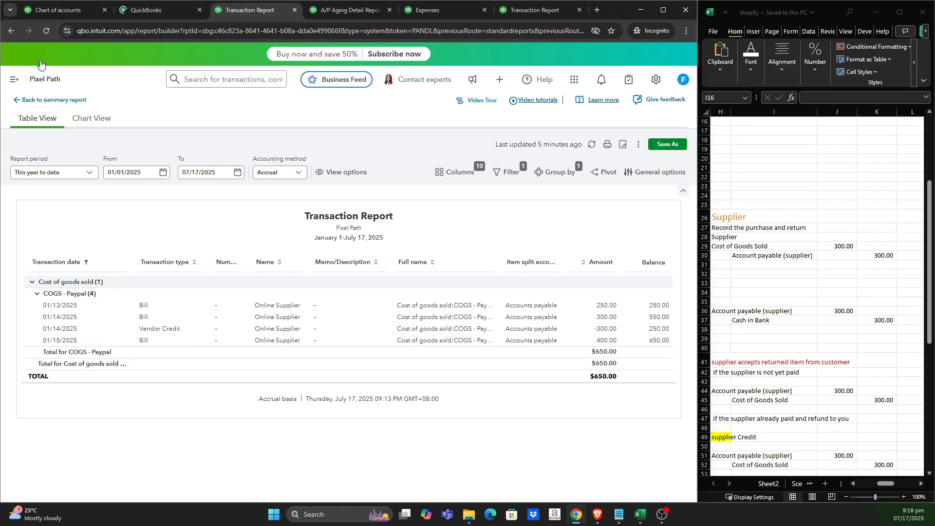
click(47, 32)
click(348, 10)
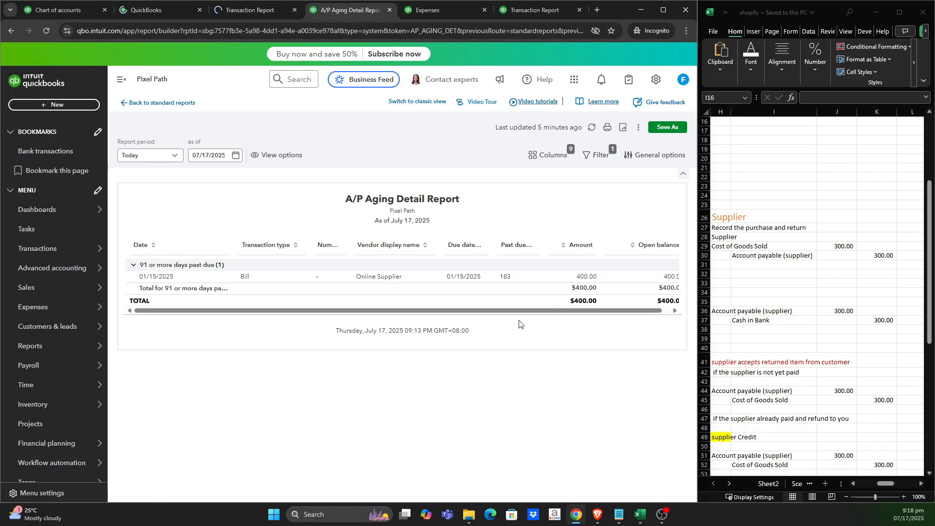
click(50, 31)
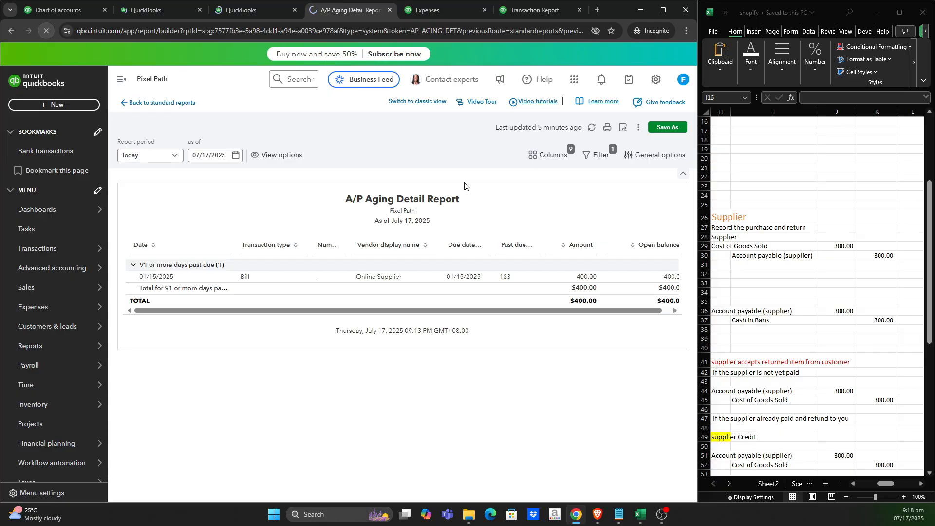
click(449, 10)
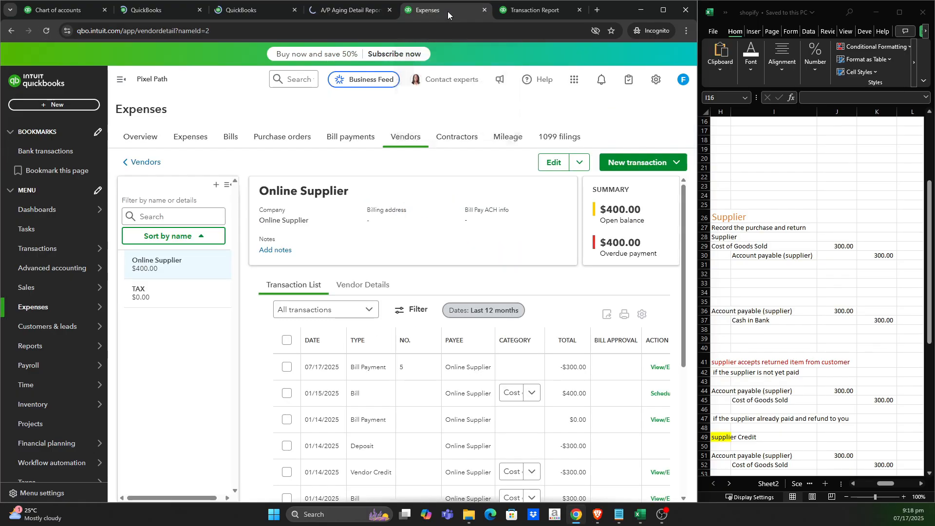
click(46, 31)
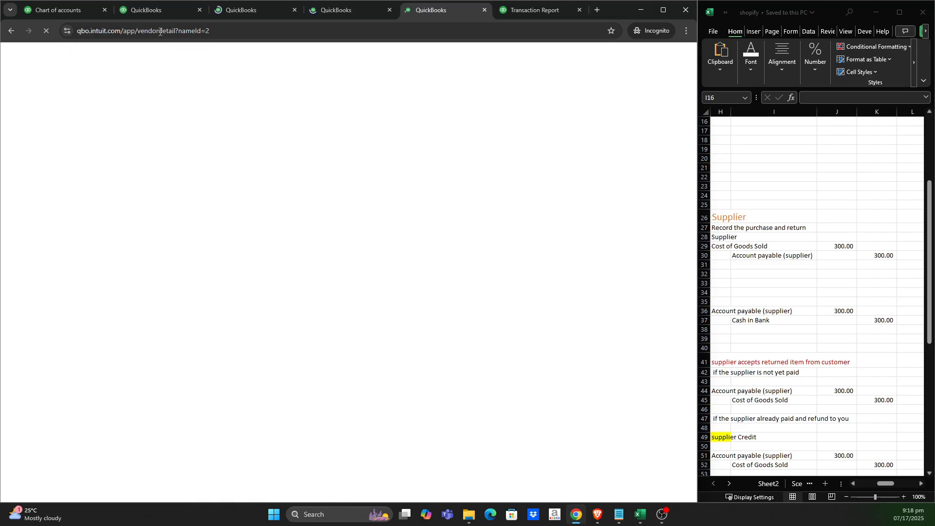
click(153, 13)
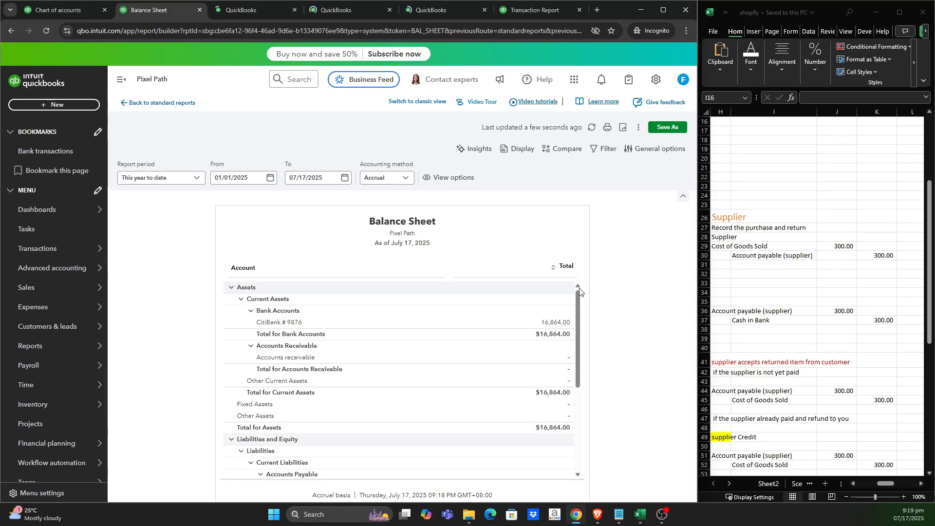
drag(579, 292, 583, 396)
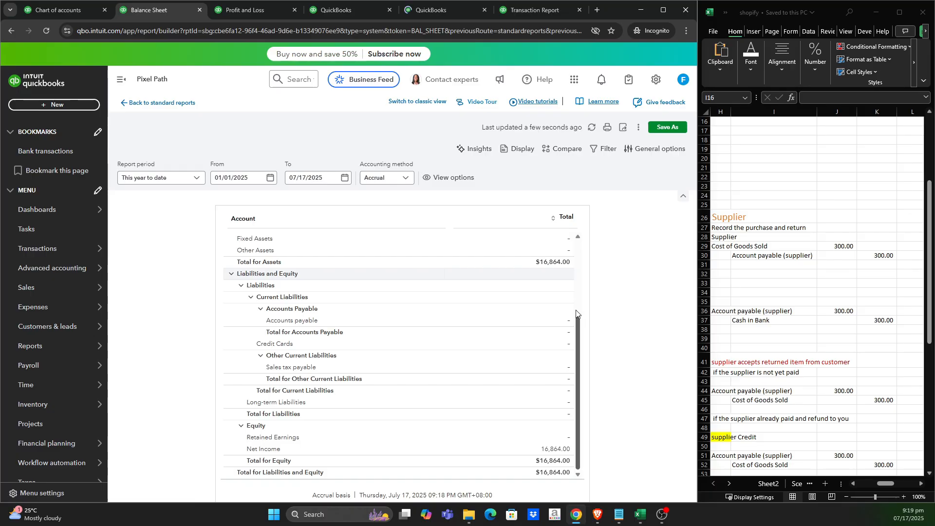
Open the COGS - Paypal transaction details from the Profit and Loss report and compare them with the A/P Aging Detail Report and Online Supplier's balances.
click(253, 11)
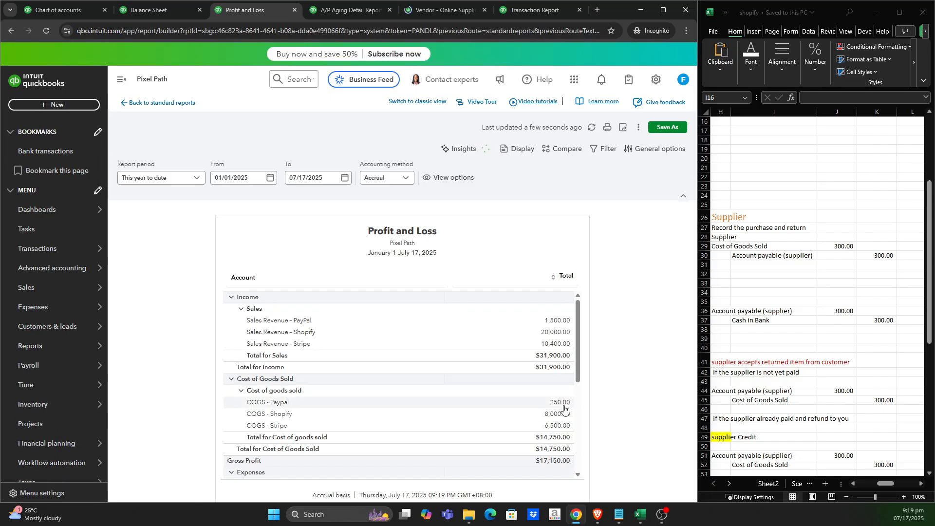
click(561, 429)
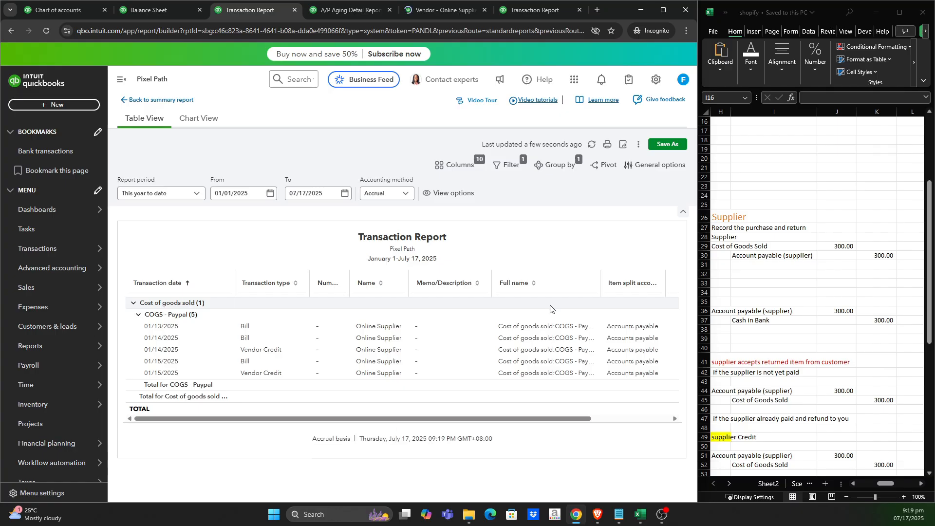
drag(519, 422, 598, 421)
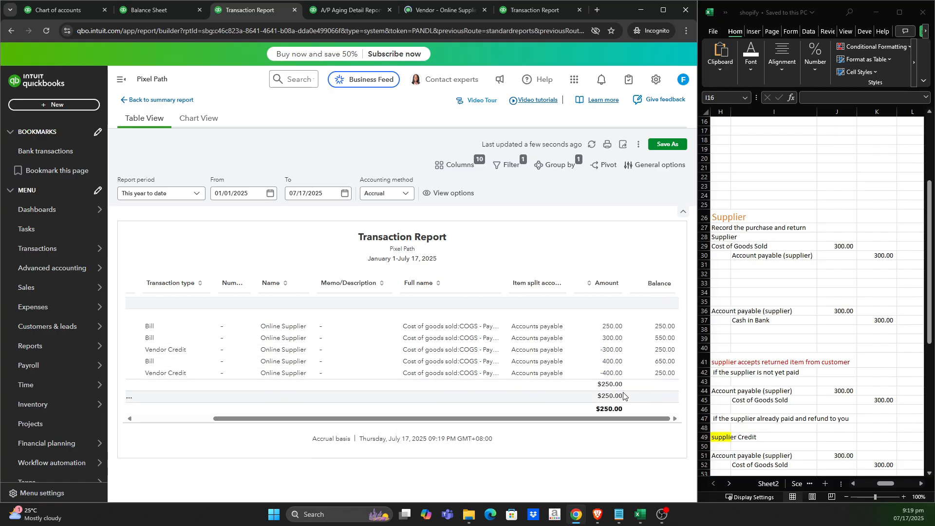
drag(610, 419, 592, 417)
click(336, 11)
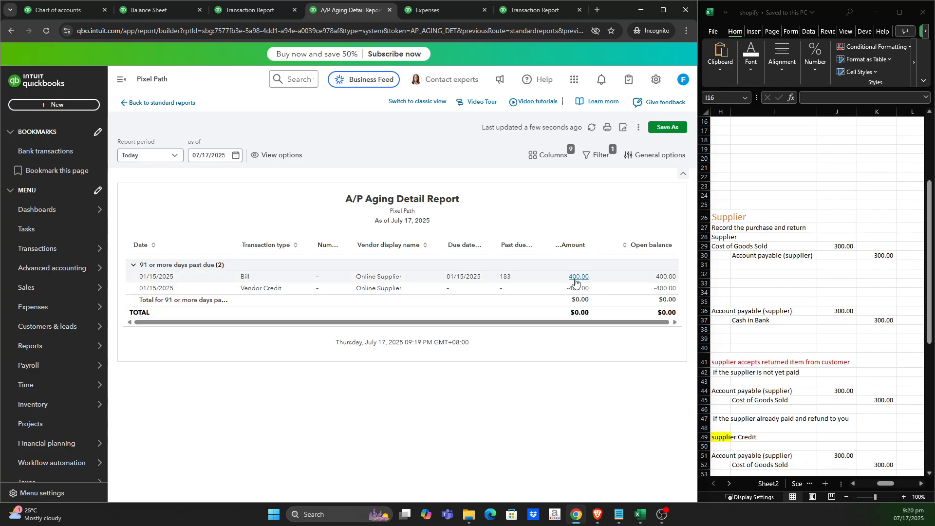
click(443, 9)
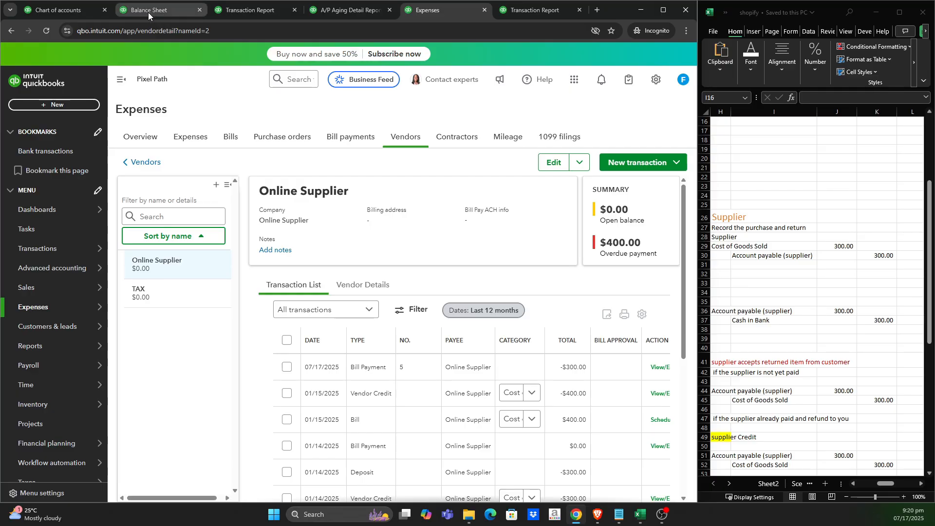
Start a new expense for payee Online Supplier and add the $400 bill of Jan 15, 2025 to it.
click(73, 10)
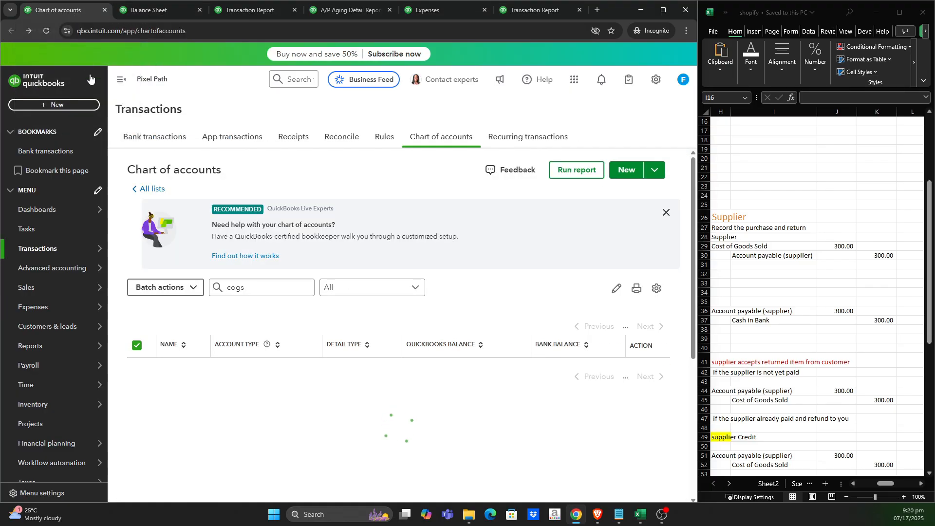
click(69, 106)
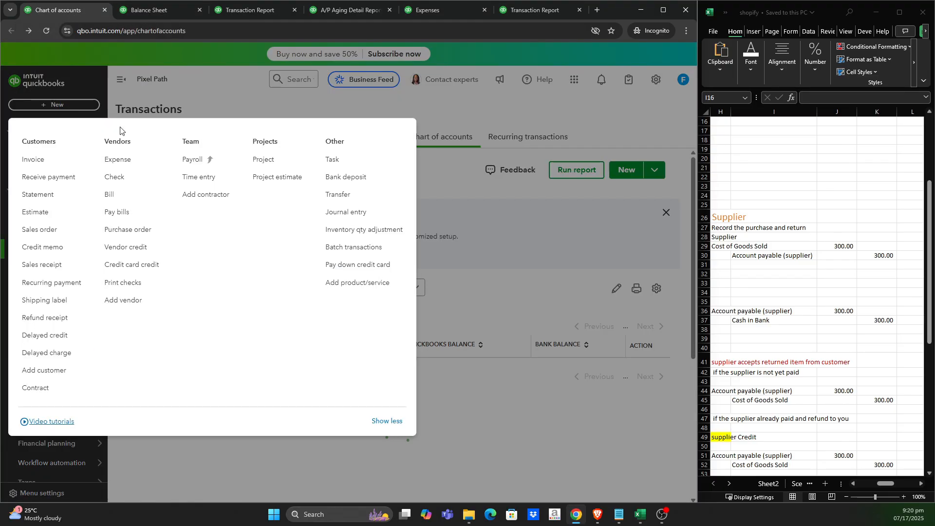
click(136, 166)
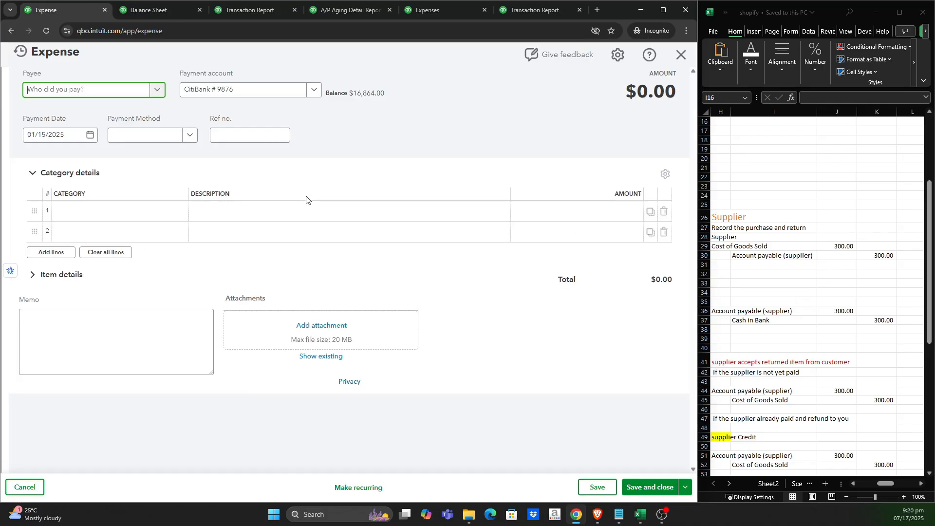
click(157, 90)
click(109, 126)
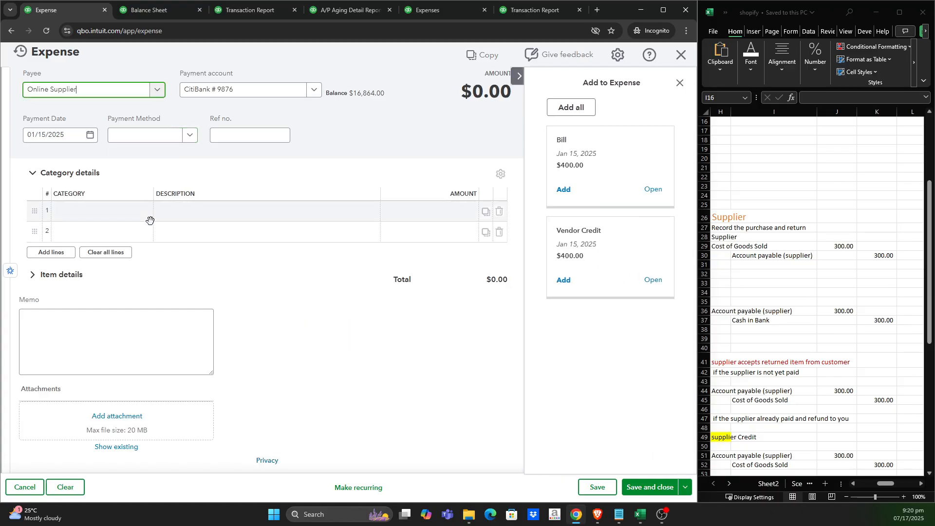
click(563, 191)
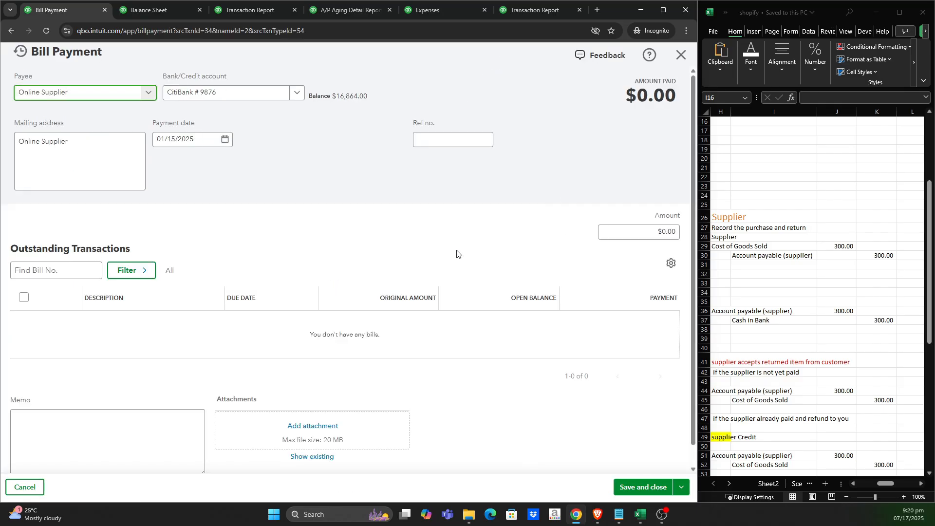
Apply the $400 vendor credit to the Online Supplier bill in the bill payment, then save and close it.
scroll(396, 276, down, 3)
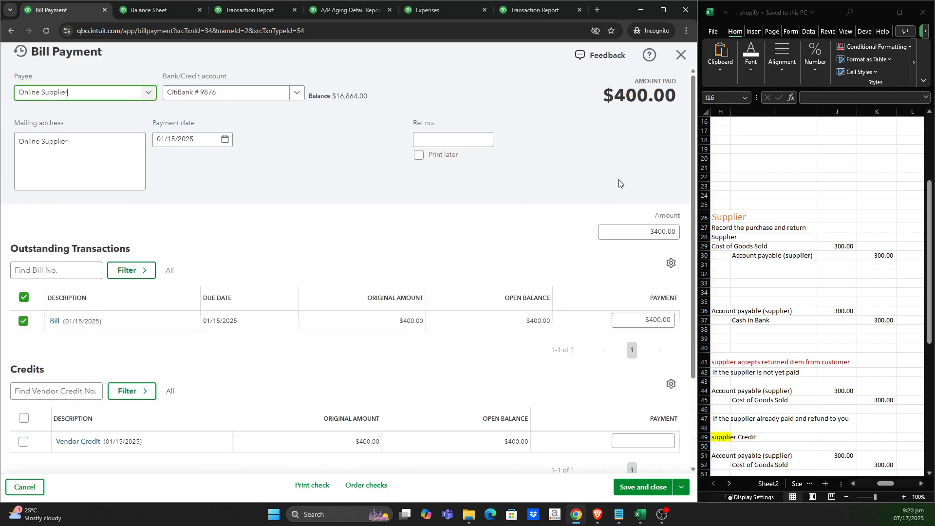
scroll(238, 276, down, 3)
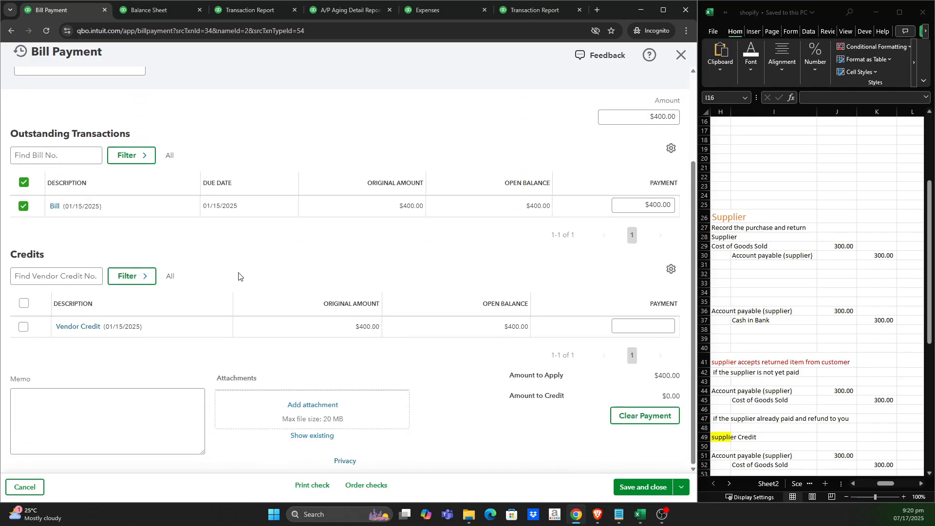
click(22, 327)
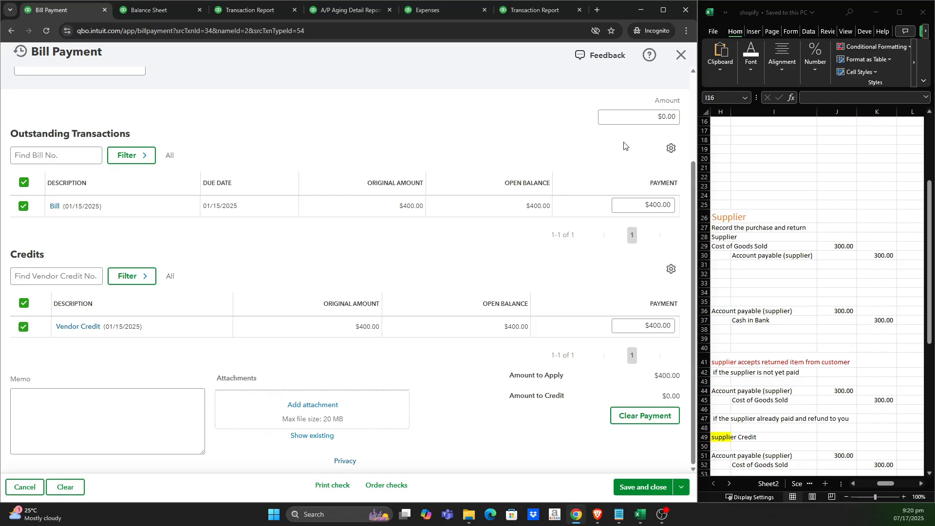
click(658, 119)
click(637, 487)
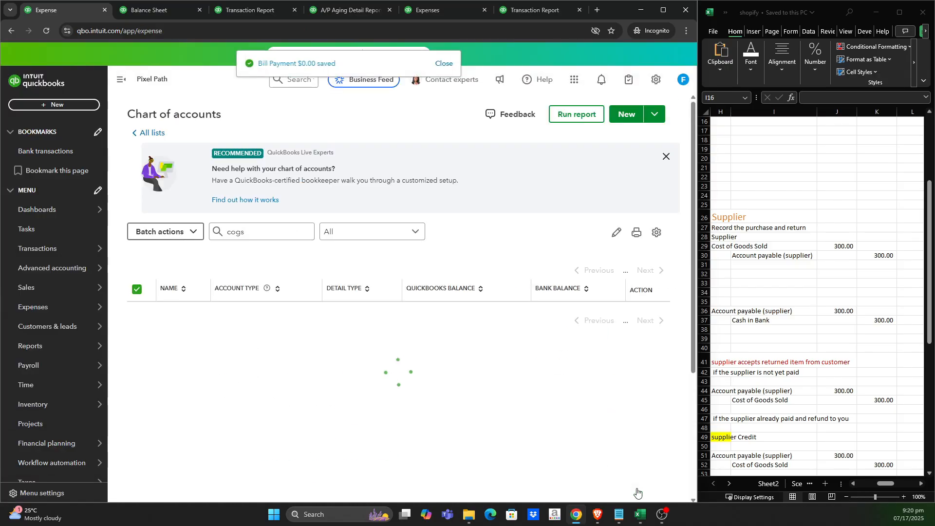
Check the COGS - Paypal transactions, then refresh and examine the A/P Aging Detail Report and Online Supplier's open and overdue balances.
click(258, 14)
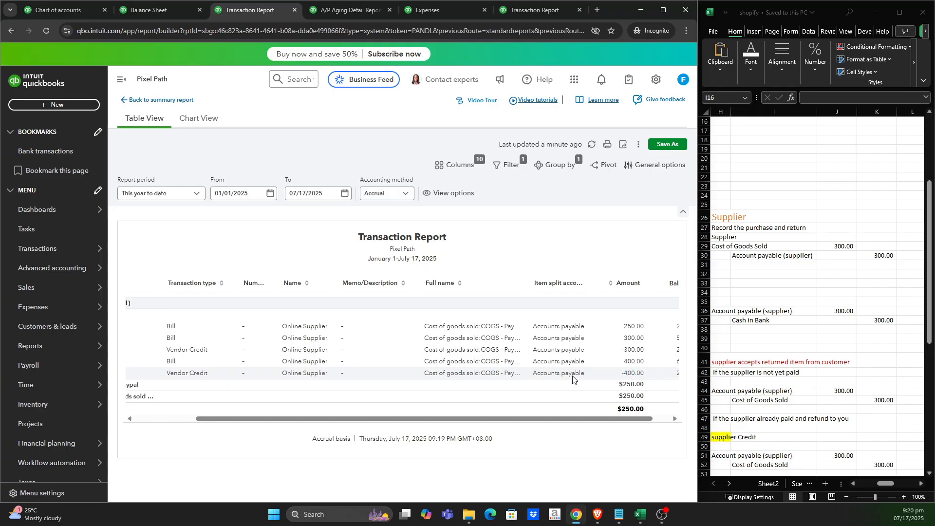
scroll(496, 420, right, 1)
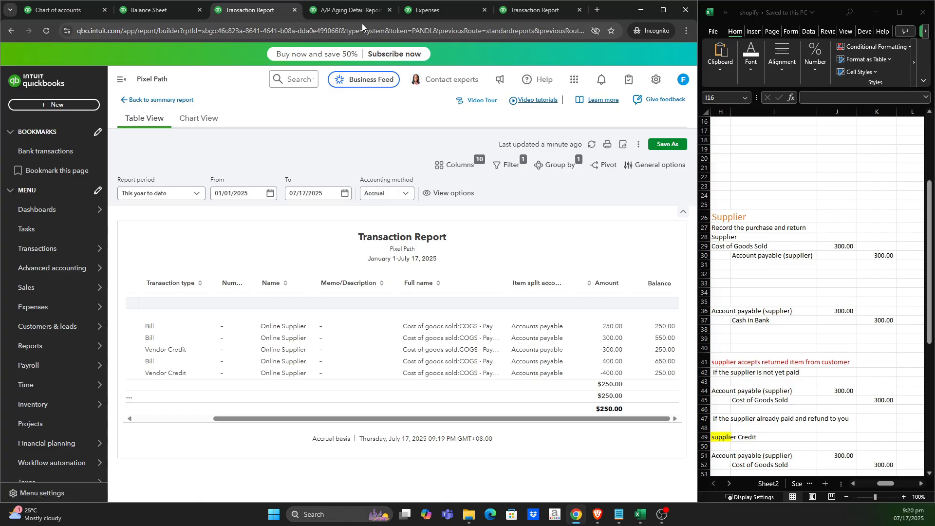
click(355, 13)
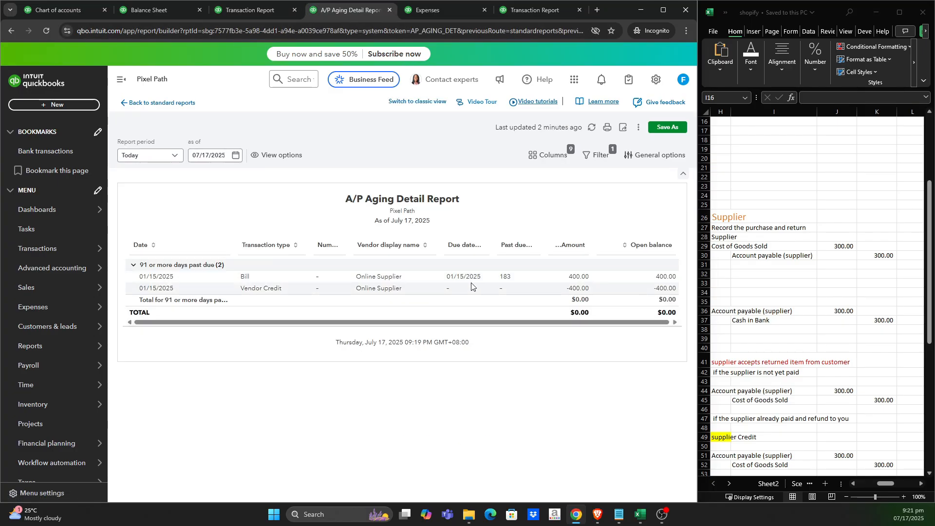
click(49, 31)
click(431, 14)
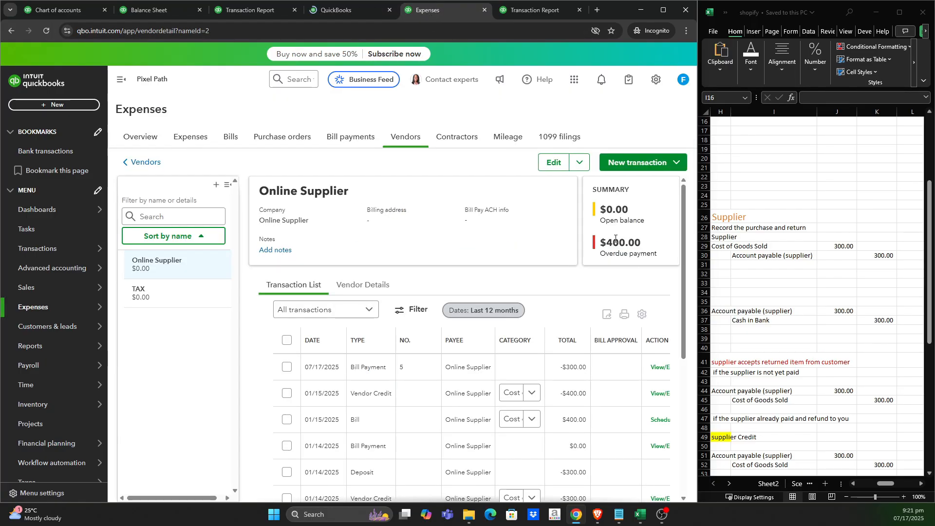
click(46, 30)
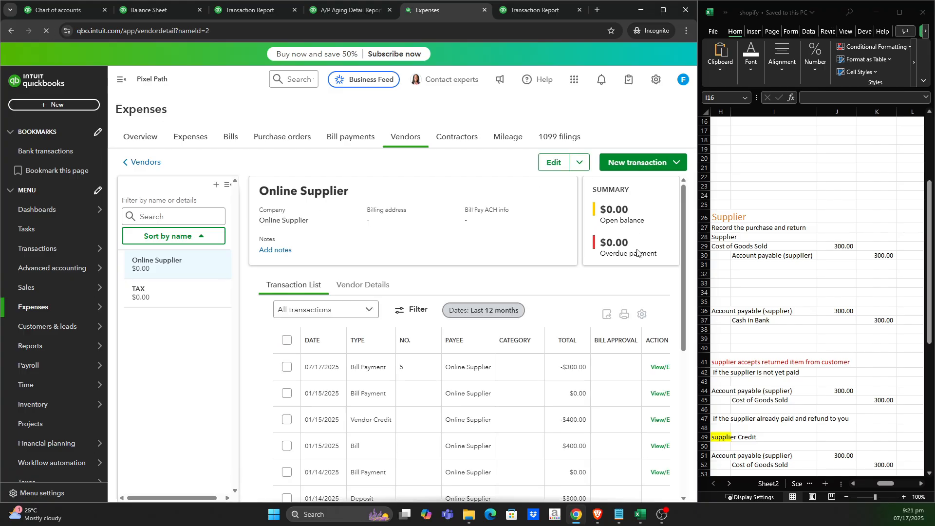
click(354, 11)
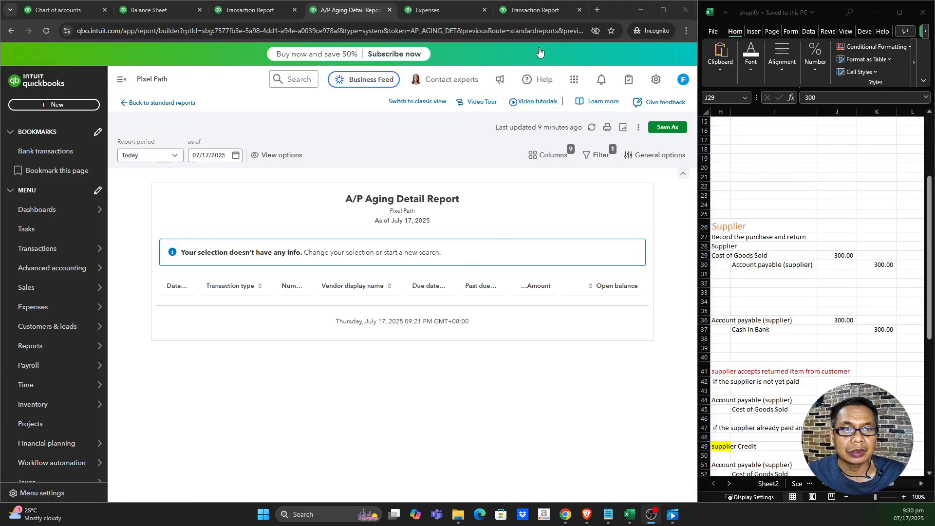
click(535, 10)
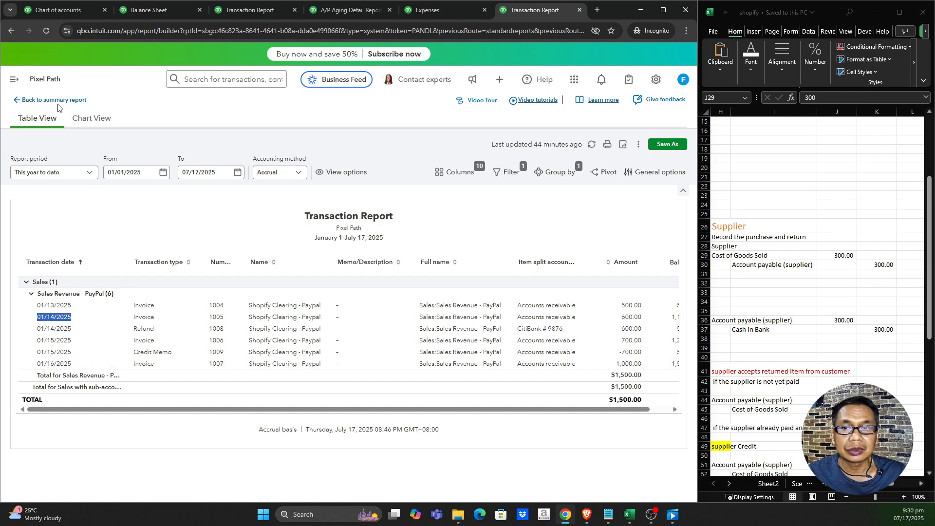
click(54, 14)
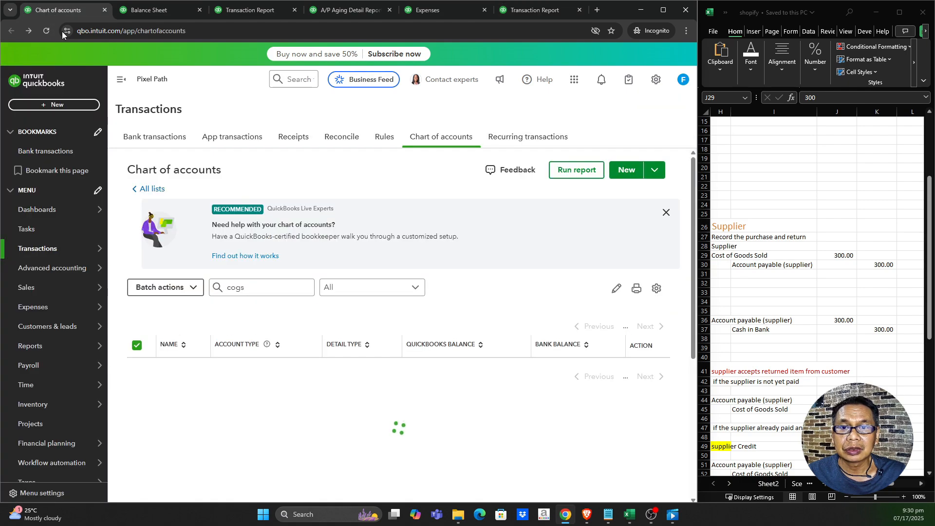
Start a new bill with Online Supplier as the vendor.
click(78, 108)
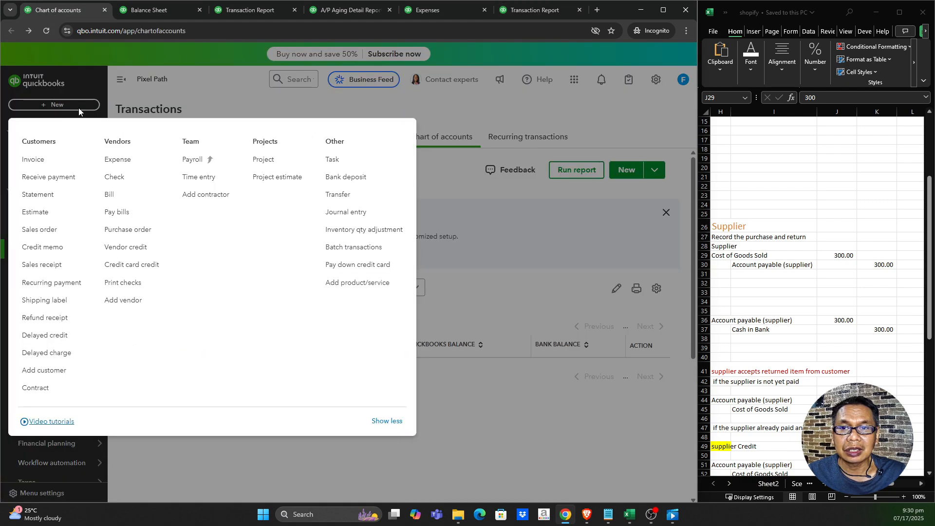
click(122, 196)
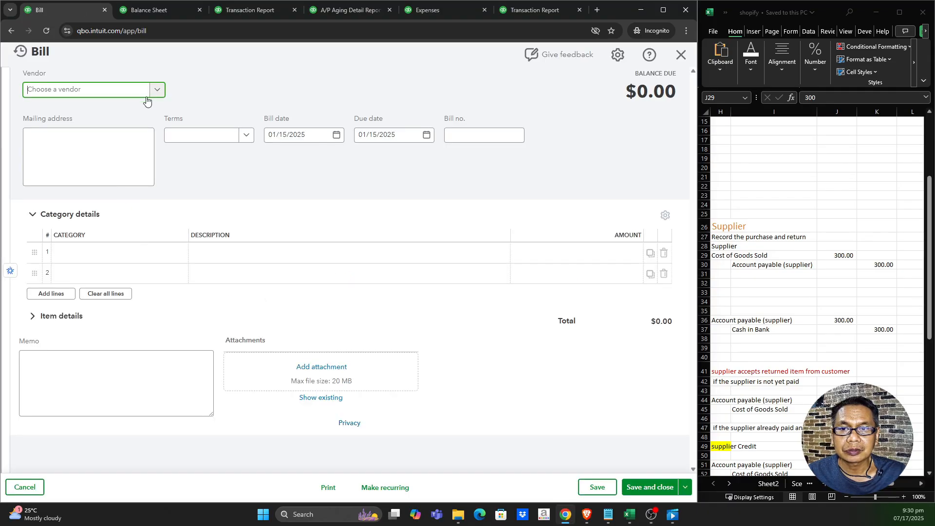
click(153, 92)
click(68, 127)
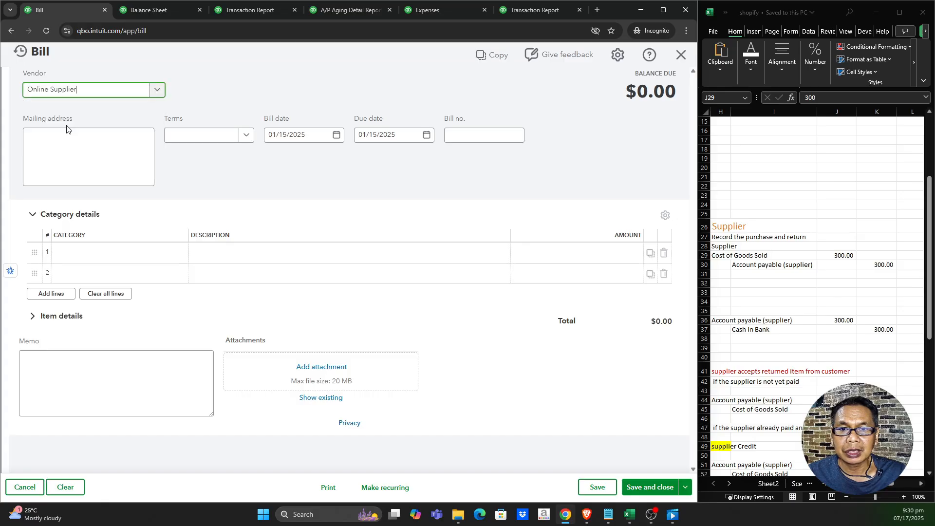
Copy the Jan 16, 2025 invoice date from the Sales Revenue - PayPal transaction report and set it as the bill date, 01/16/2025.
click(535, 9)
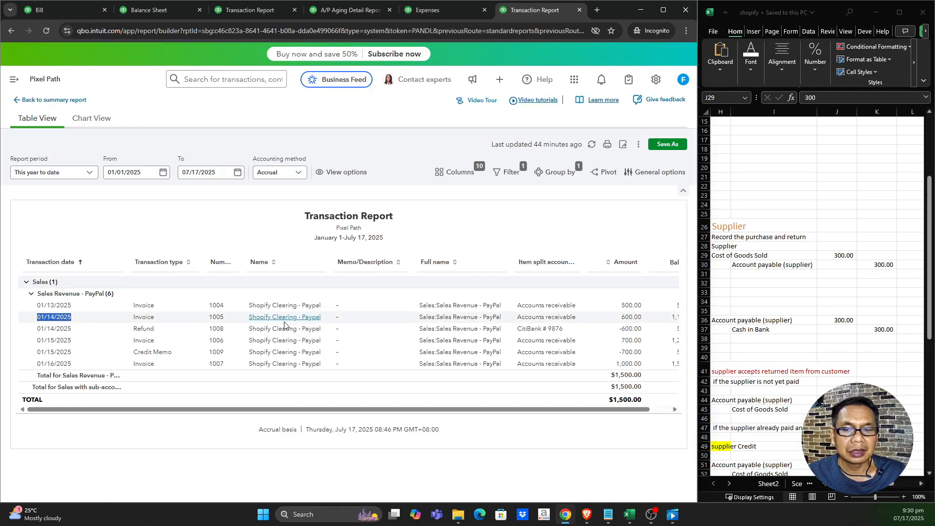
drag(74, 364, 34, 367)
key(ctrl+c)
click(78, 13)
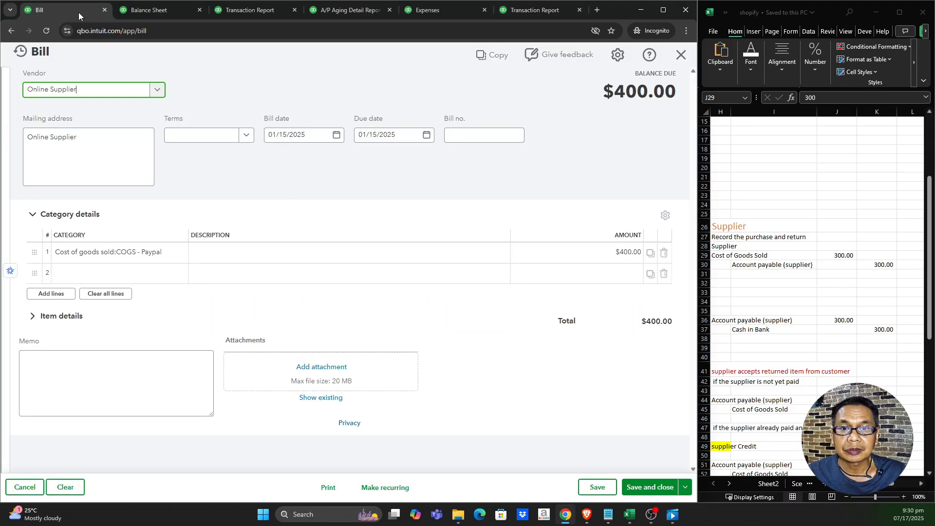
drag(322, 131, 261, 137)
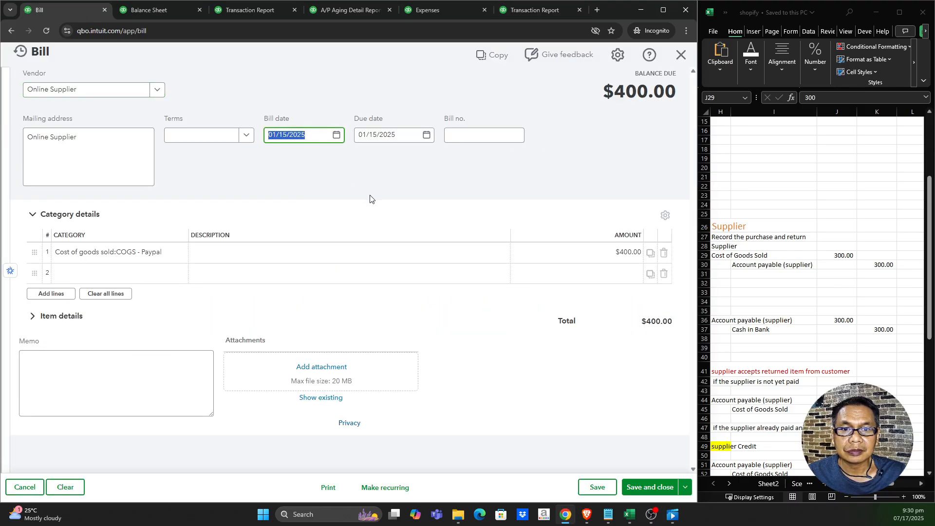
key(ctrl+v)
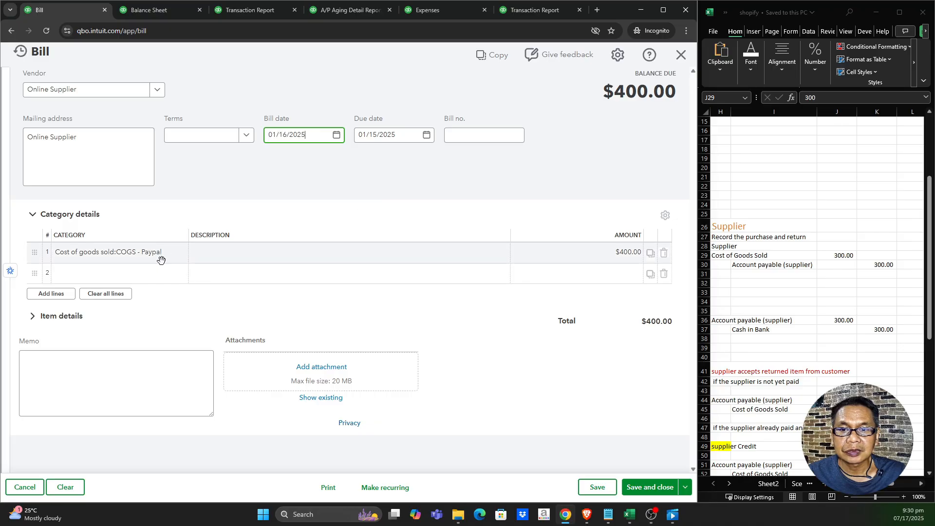
Set the COGS - Paypal line amount of the Online Supplier bill to $500, then save and close it.
click(601, 254)
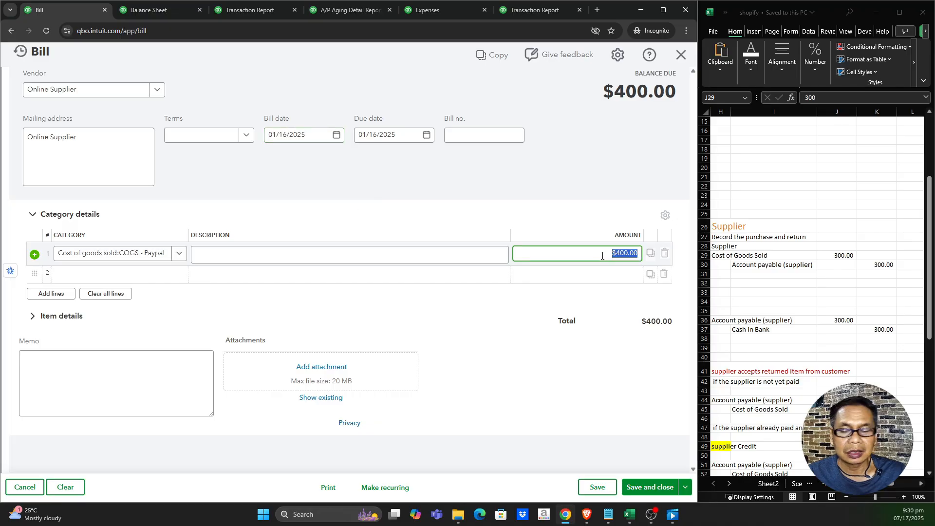
text(500)
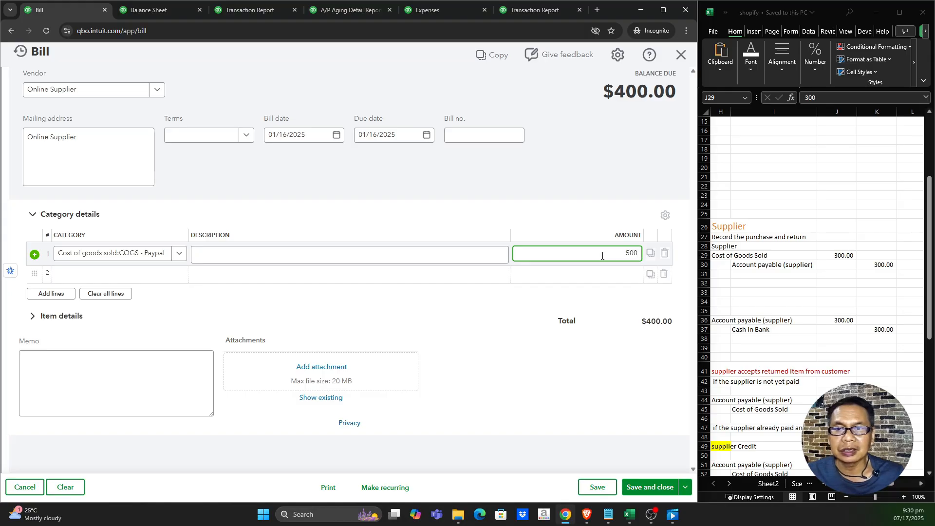
click(482, 353)
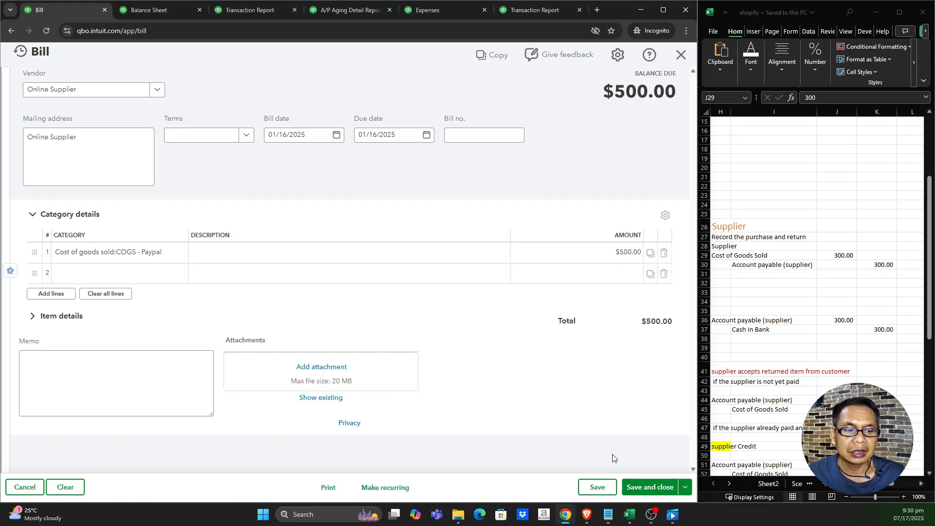
click(659, 488)
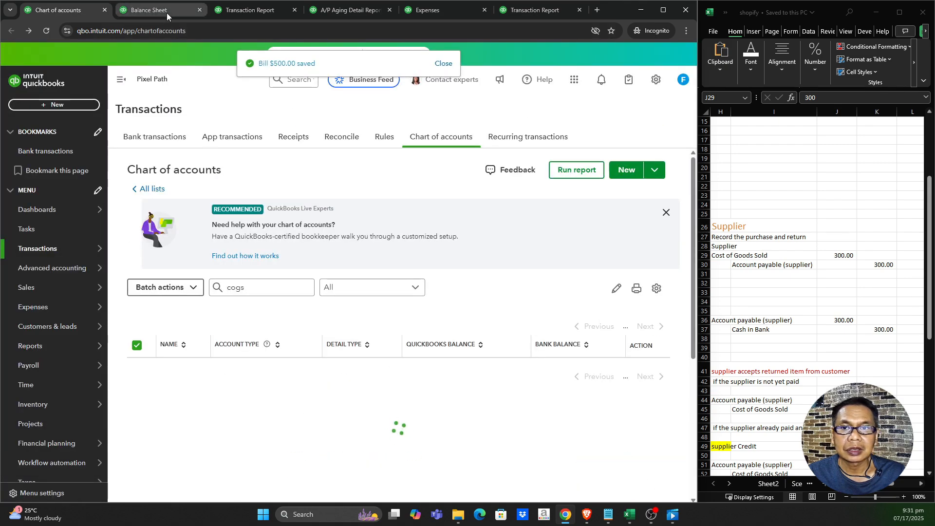
Refresh the Balance Sheet, the COGS - Paypal transaction report, the A/P Aging Detail Report and Online Supplier's vendor page.
click(166, 13)
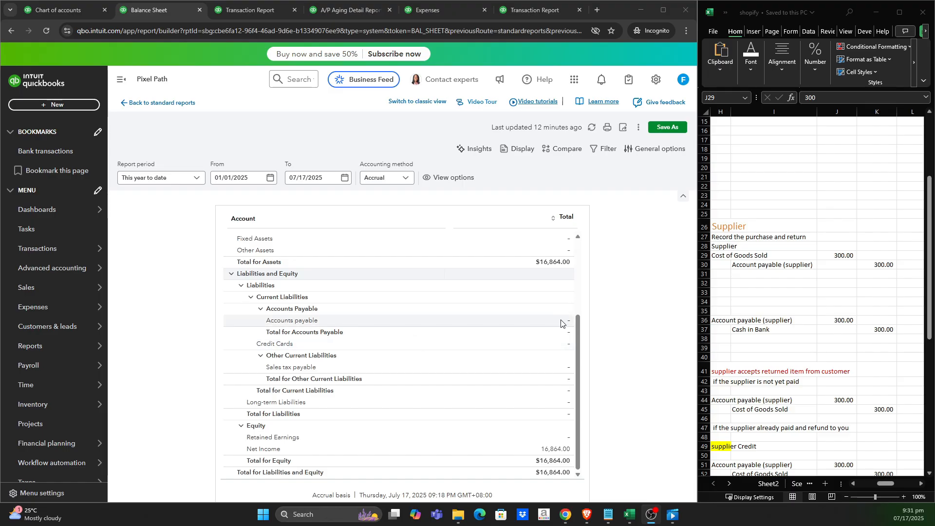
click(47, 30)
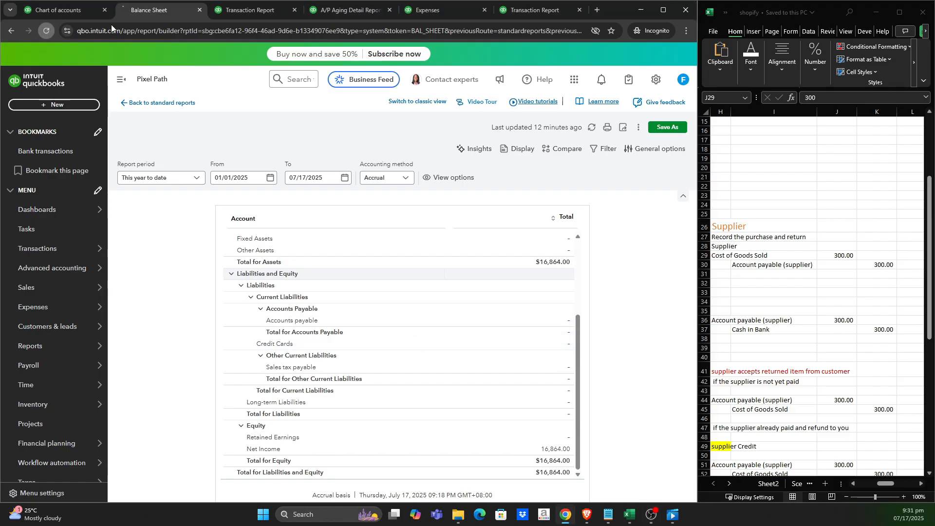
click(243, 17)
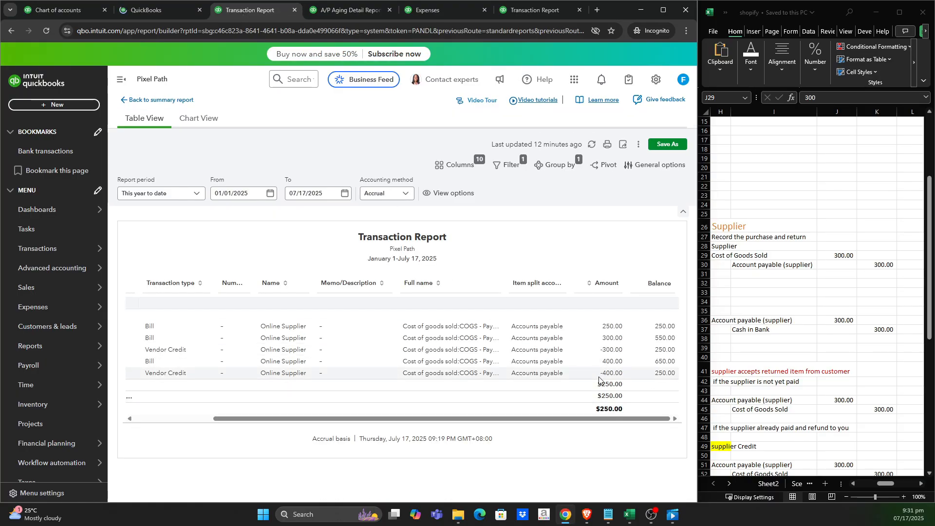
click(47, 30)
click(360, 15)
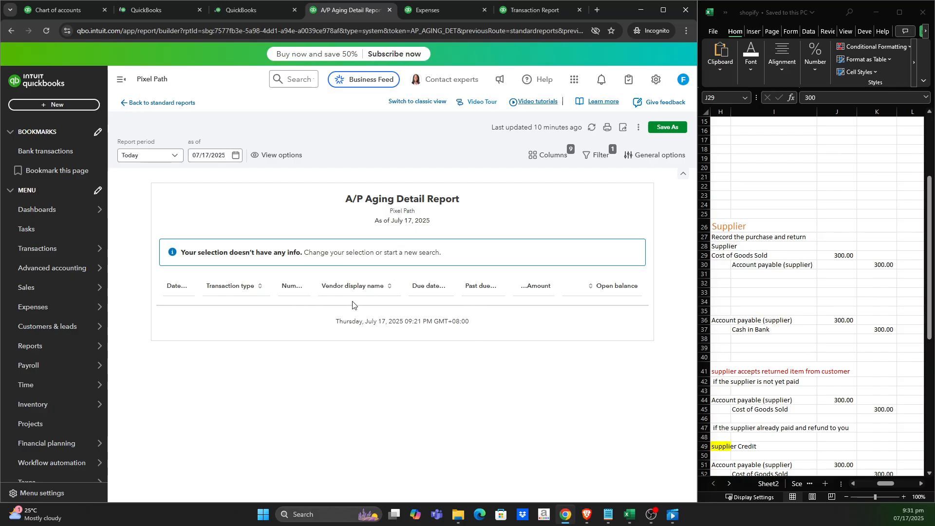
click(48, 29)
click(414, 10)
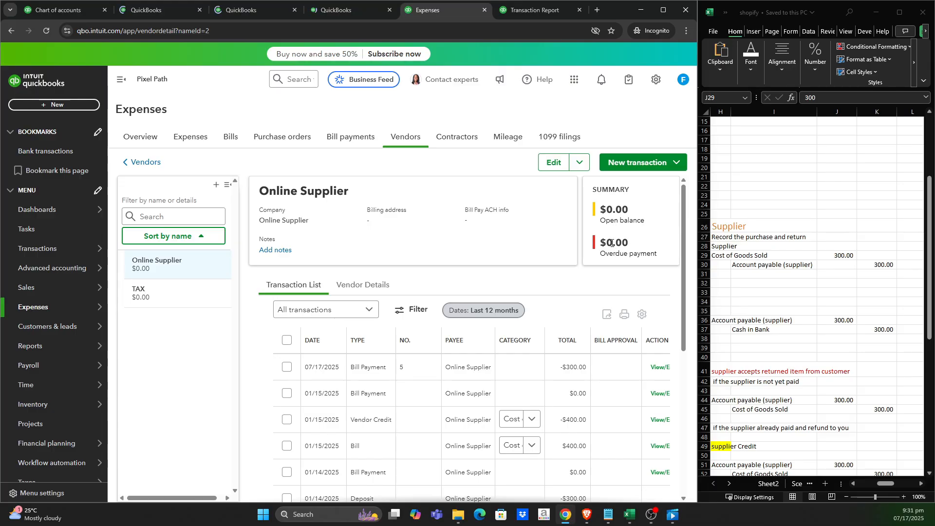
click(46, 31)
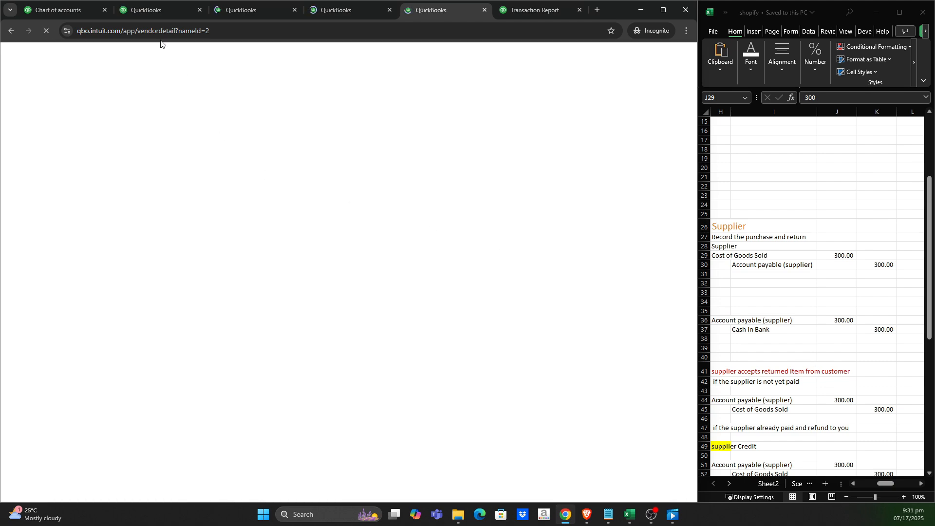
Examine the Accounts payable balance under Liabilities in the Balance Sheet.
click(144, 16)
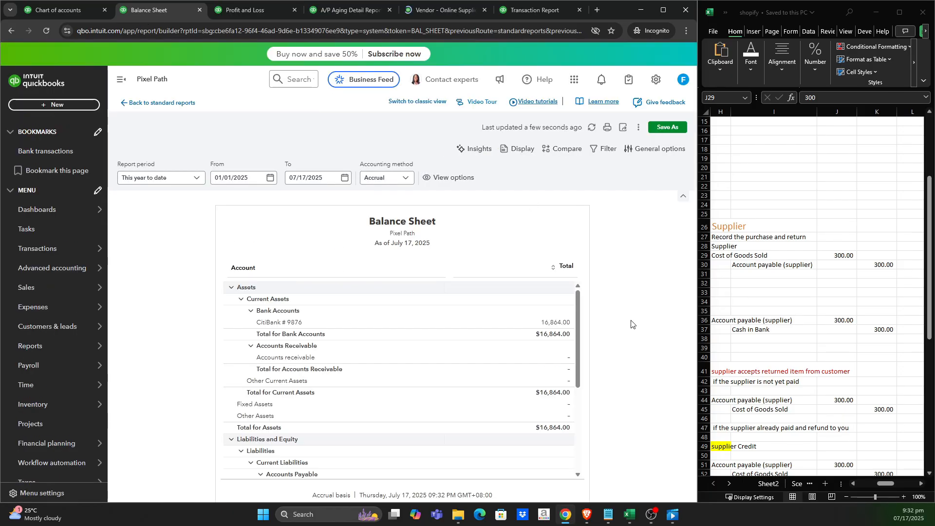
scroll(575, 355, down, 3)
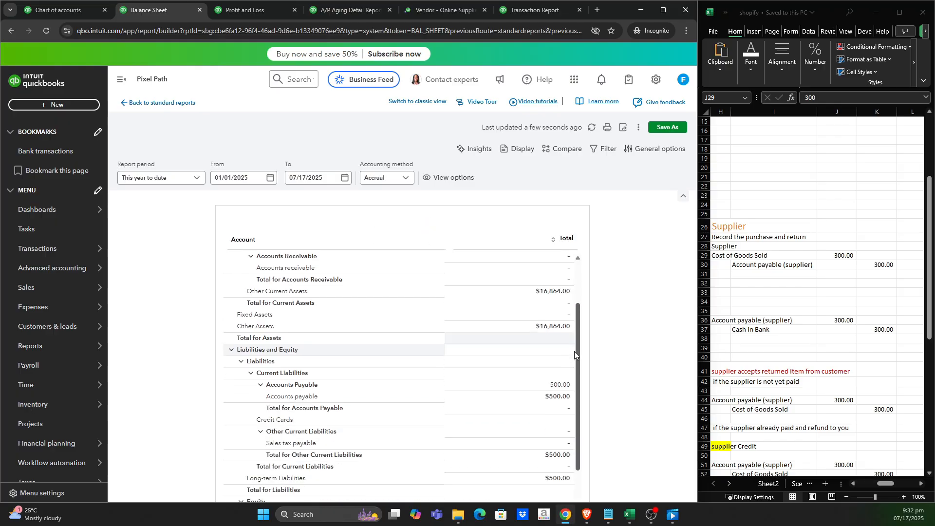
scroll(575, 355, down, 1)
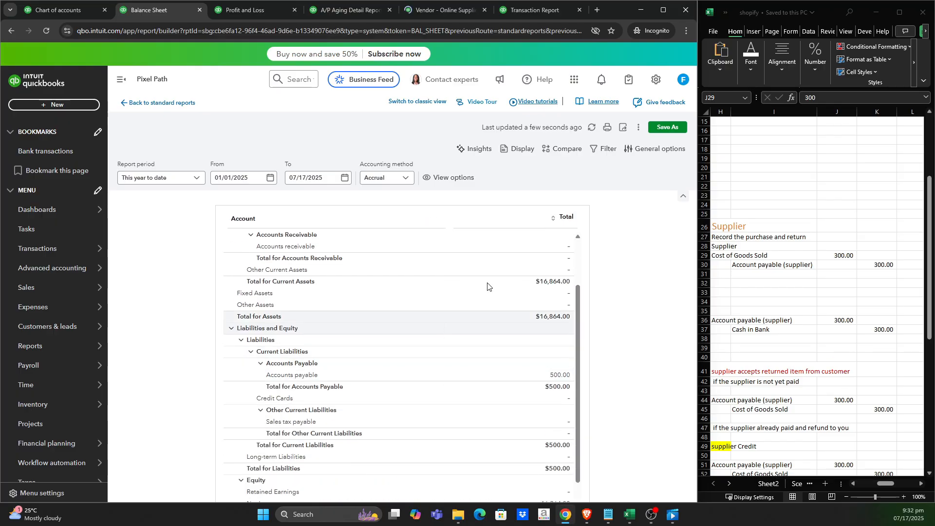
Open the COGS - Paypal transactions from the Profit and Loss report, then check the A/P Aging Detail Report and Online Supplier's balances.
click(260, 13)
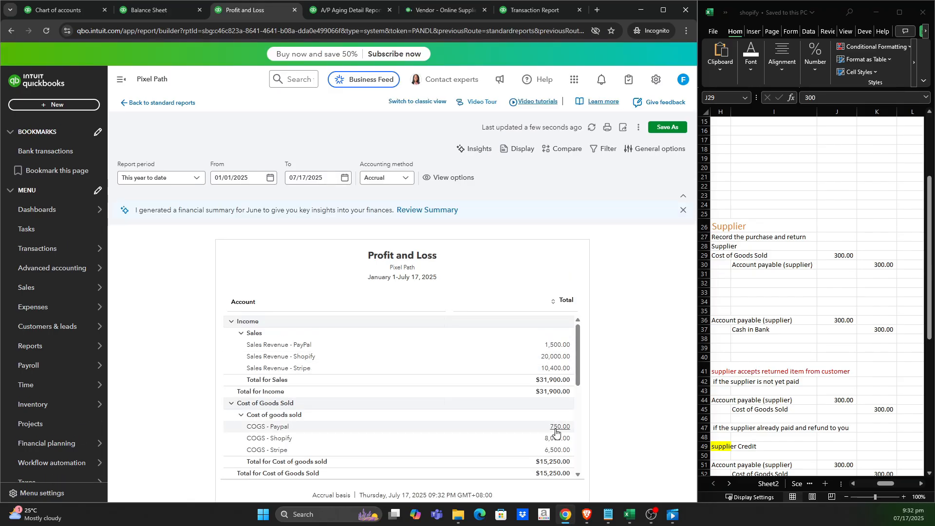
scroll(578, 366, down, 3)
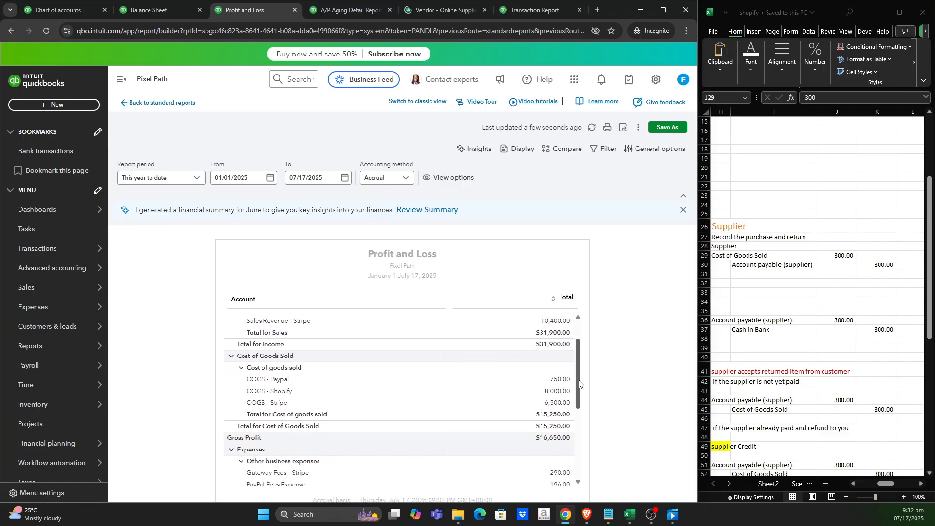
click(559, 333)
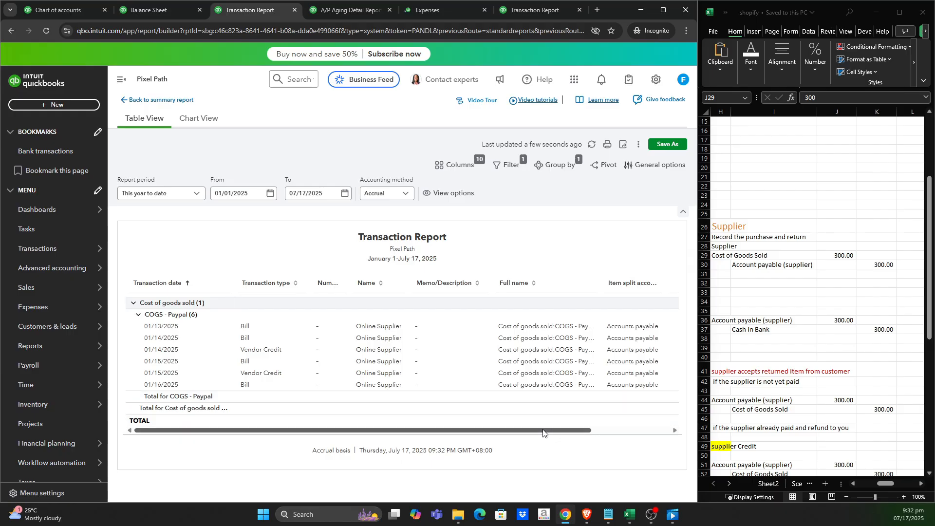
click(123, 84)
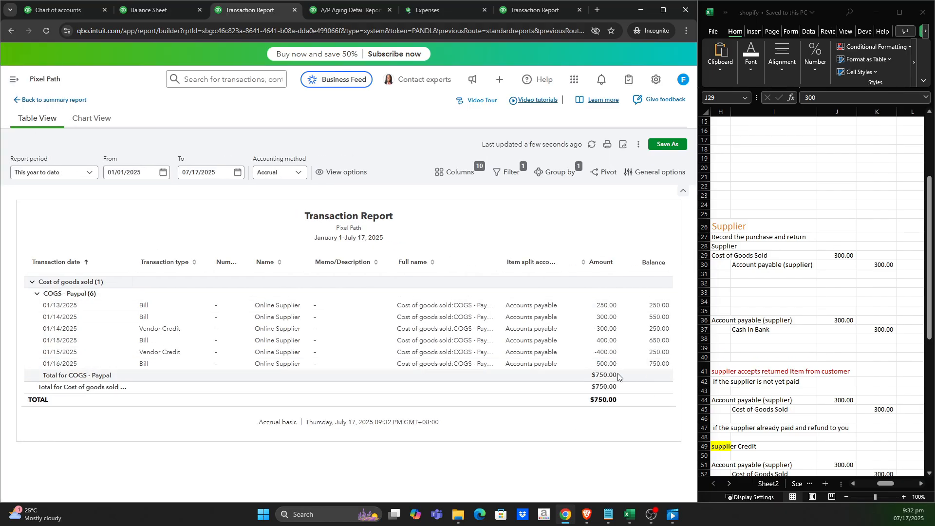
click(340, 12)
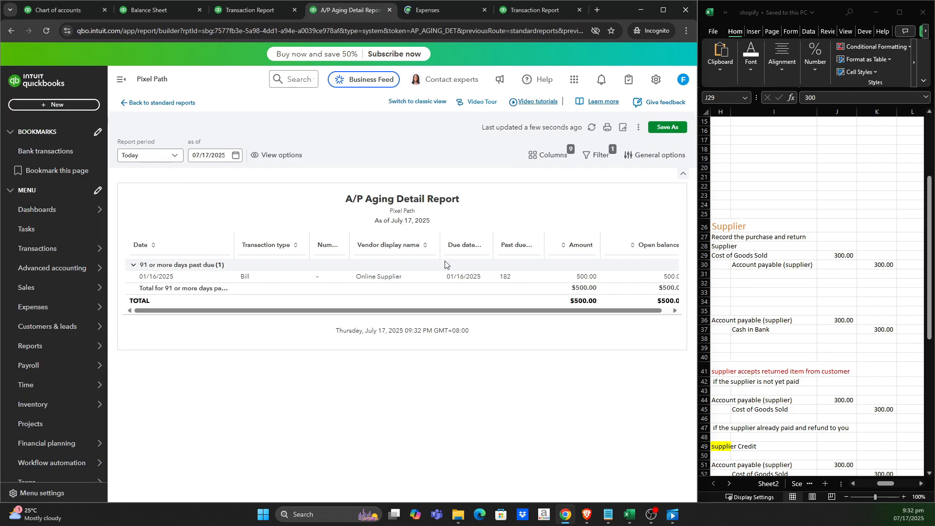
click(436, 15)
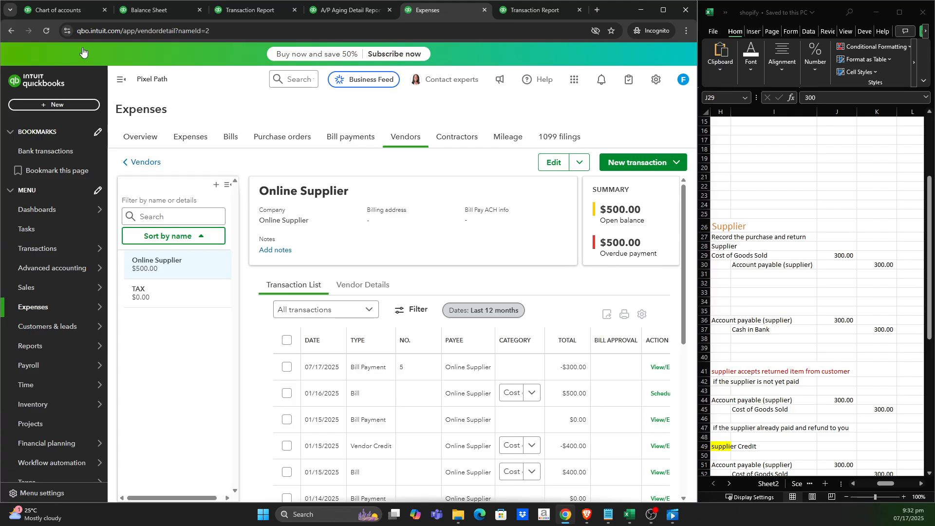
Pay the $500 Online Supplier bill in Pay Bills with payment date 01/16/2025, then save and close the payment.
click(57, 10)
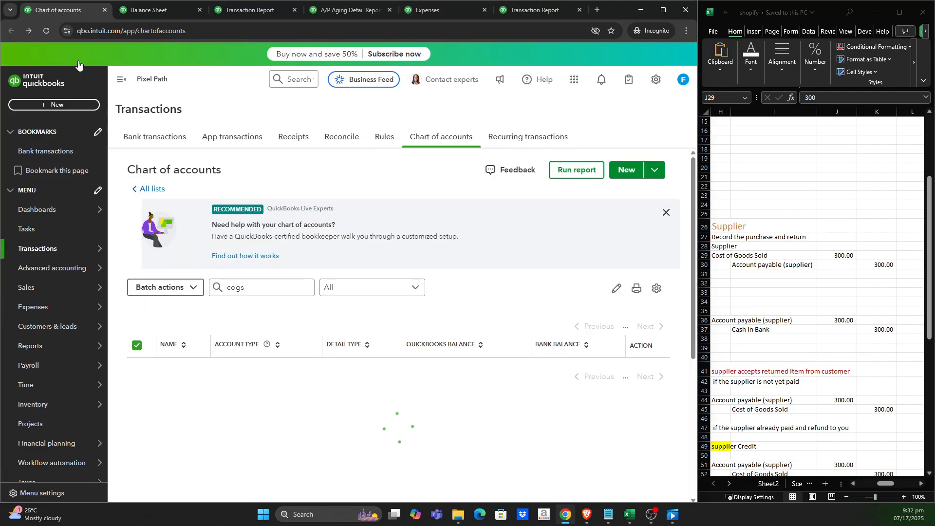
click(74, 105)
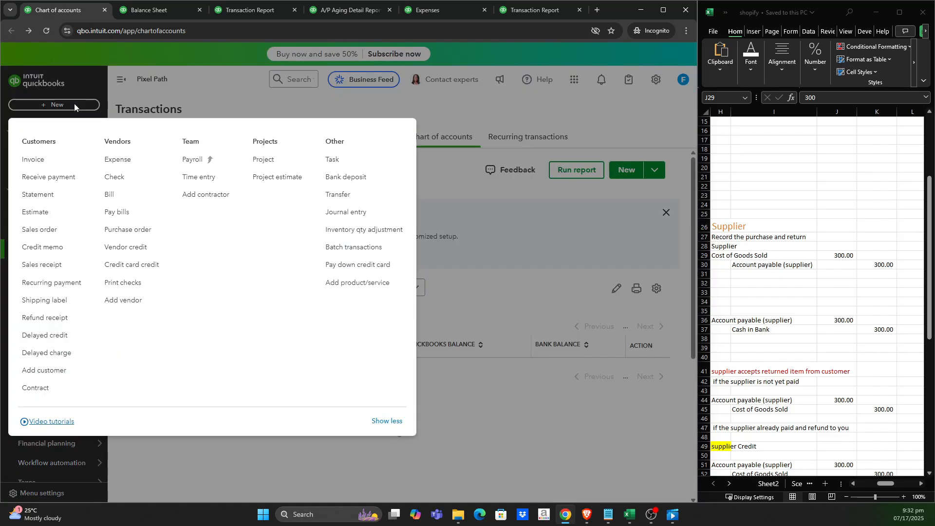
click(140, 212)
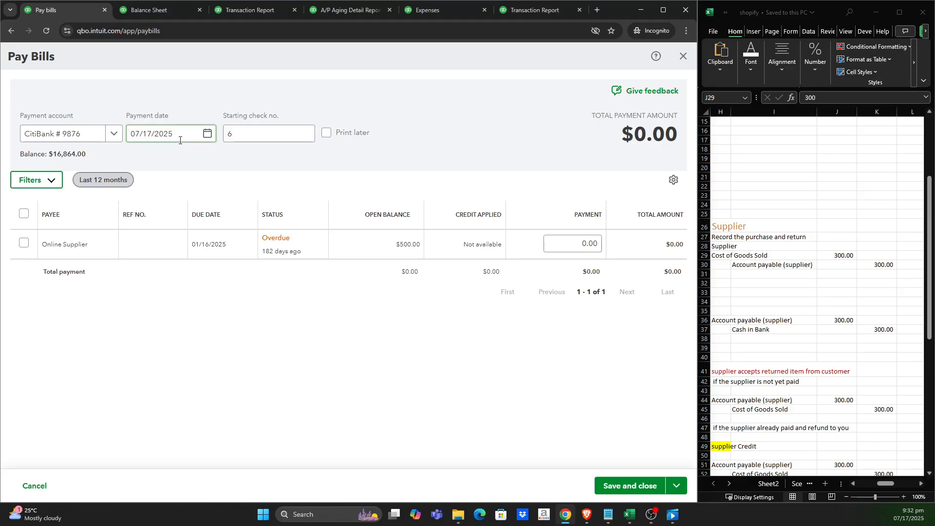
click(207, 134)
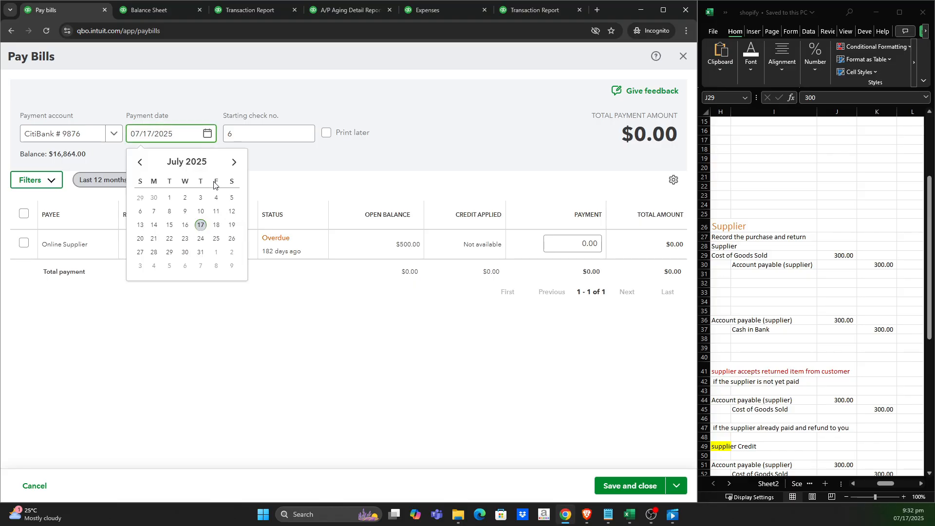
triple_click(164, 132)
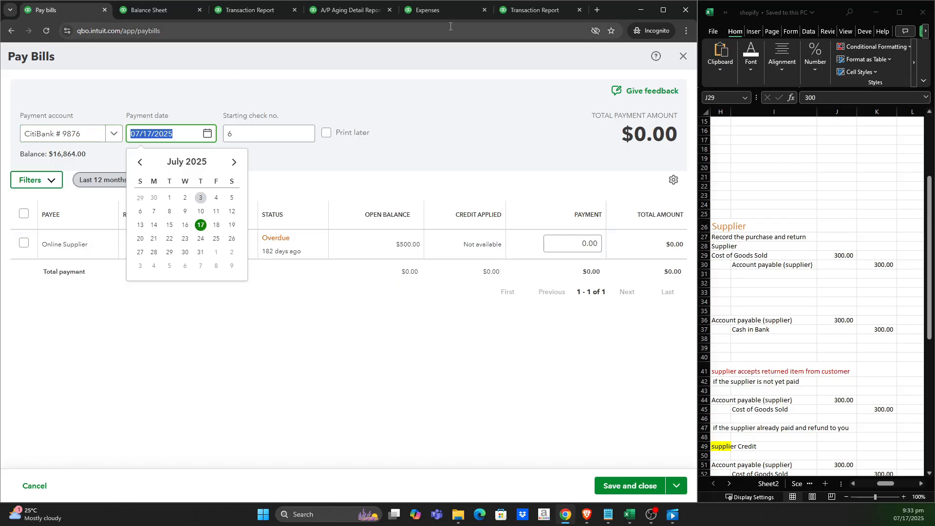
click(536, 10)
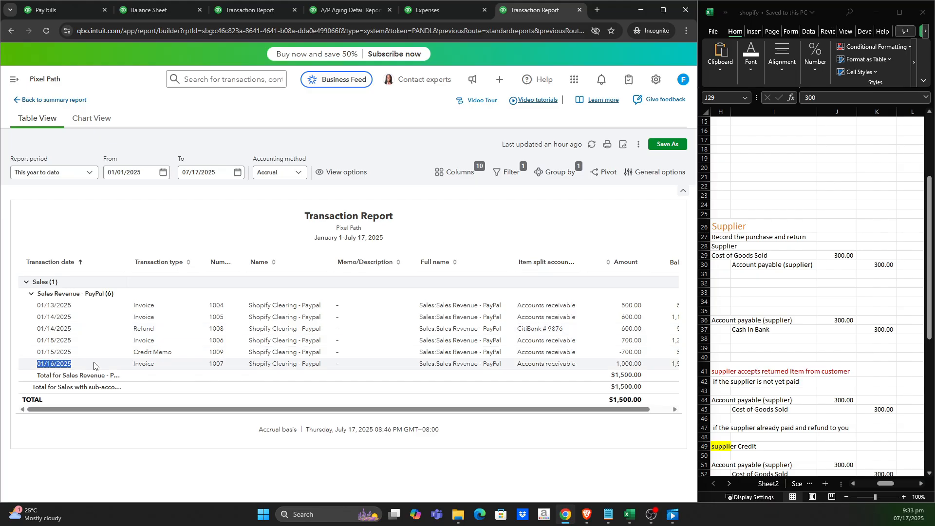
click(92, 7)
text(01/16/2025)
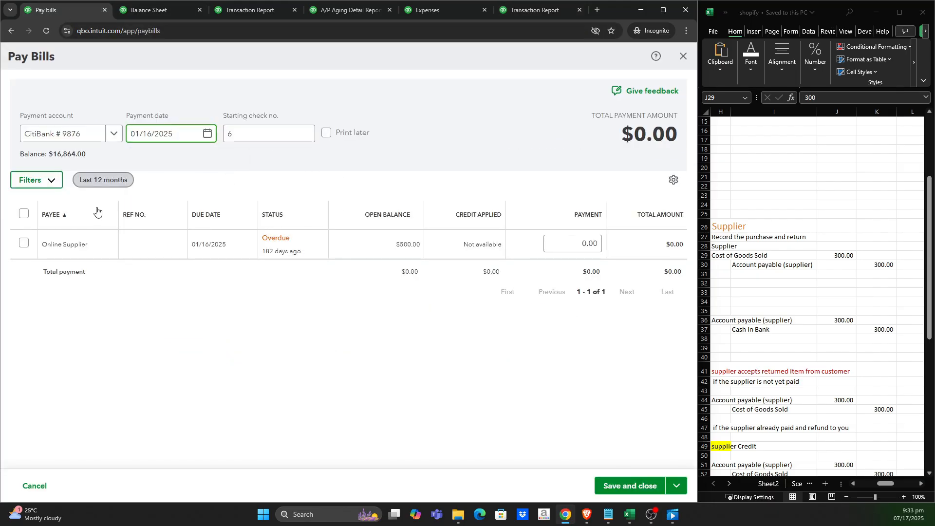
click(24, 245)
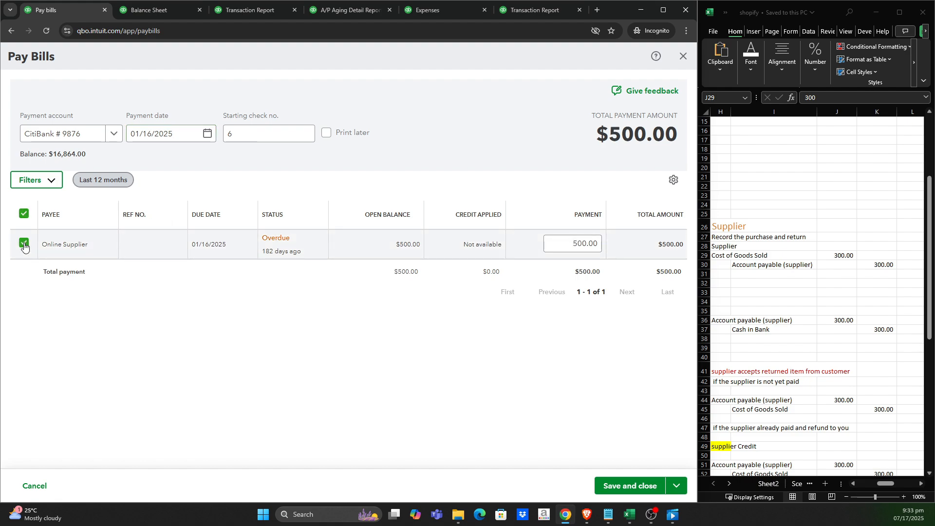
click(642, 485)
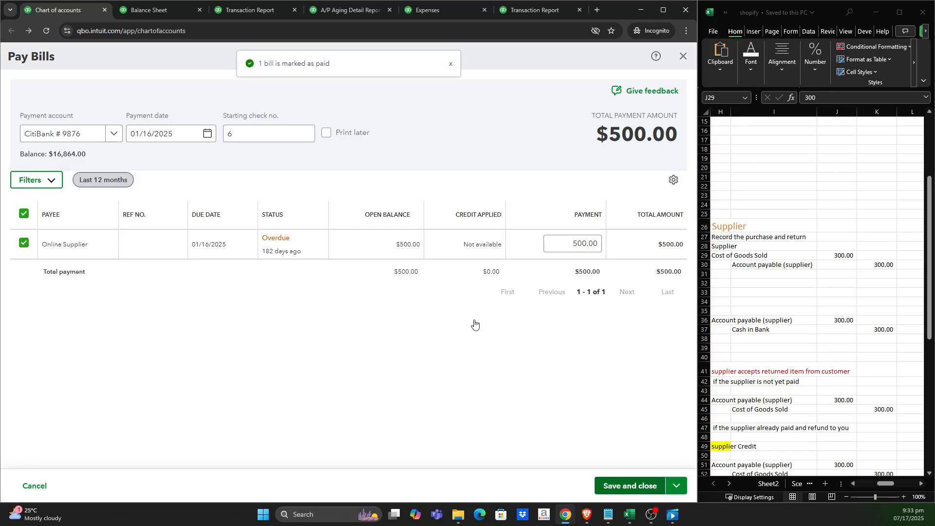
Refresh the Balance Sheet, the A/P Aging Detail Report and Online Supplier's vendor page, checking the COGS - Paypal transaction report in between.
key(ctrl+Tab)
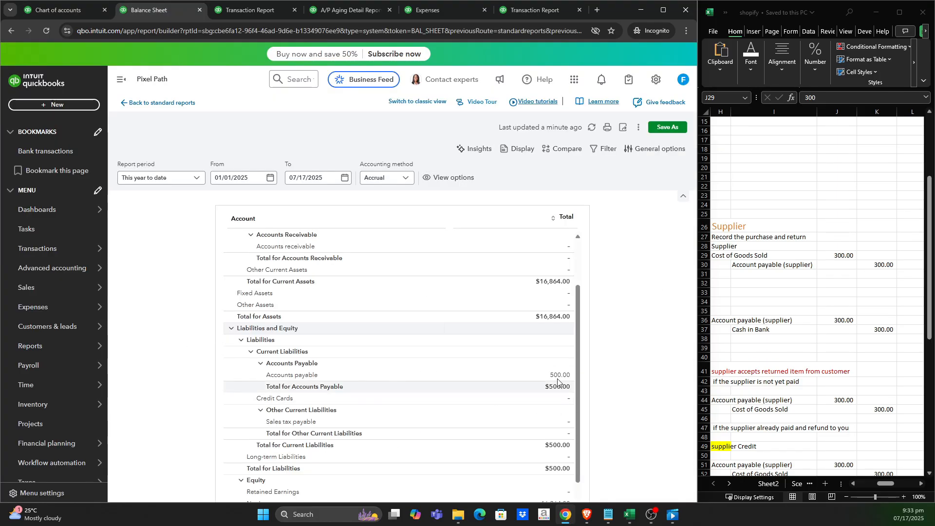
scroll(549, 361, up, 3)
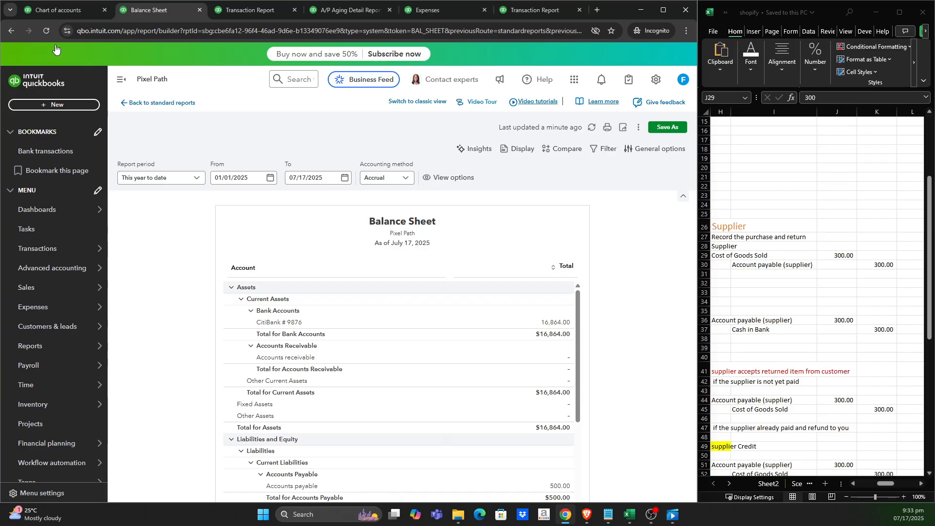
click(49, 35)
click(253, 11)
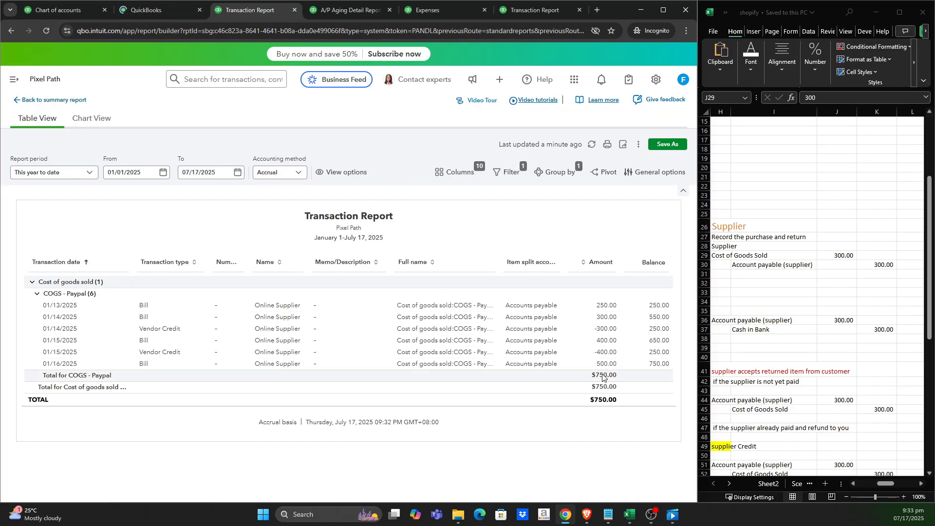
click(326, 12)
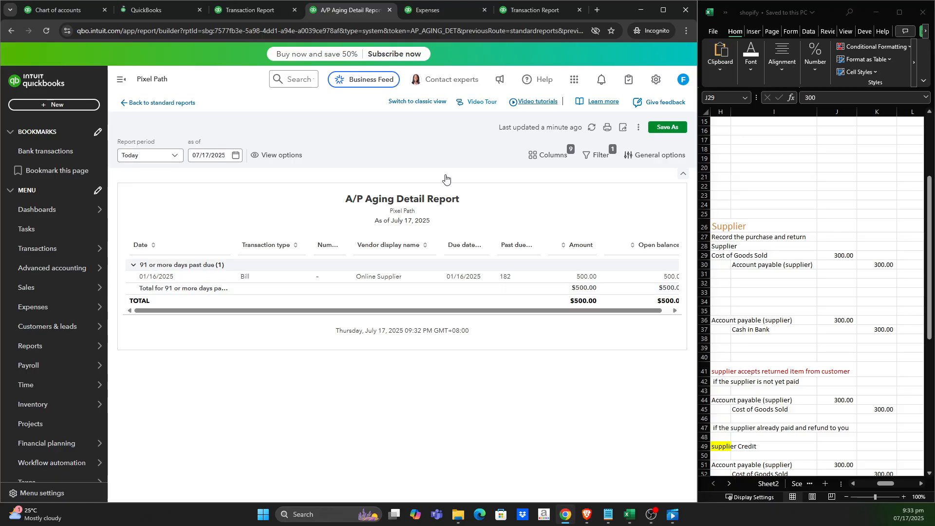
click(432, 14)
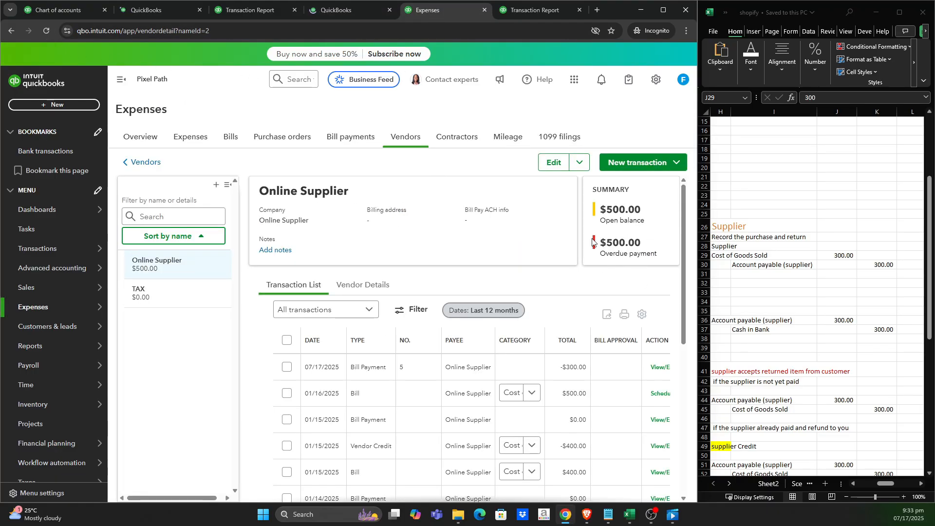
click(46, 31)
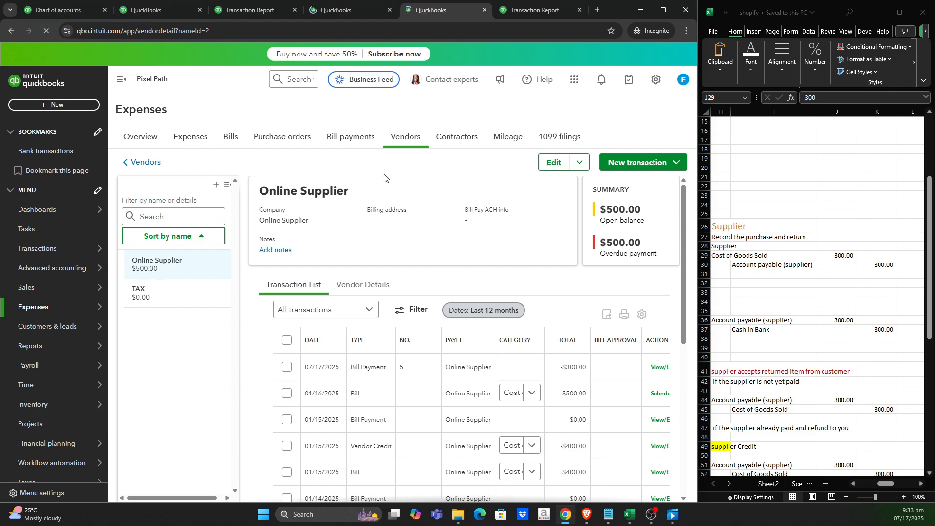
Examine the bank and Accounts payable balances in the Balance Sheet, then open the CitiBank # 9876 transactions and review the latest bill payments.
click(152, 15)
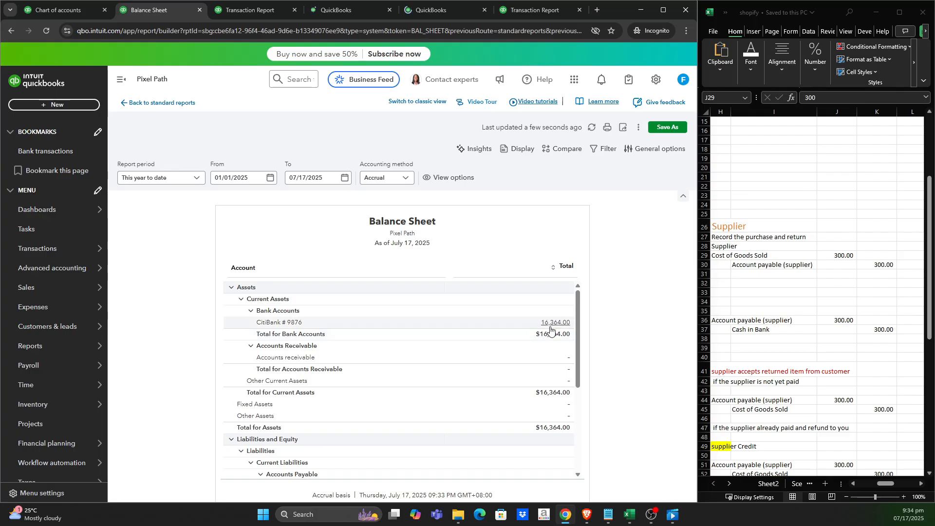
drag(579, 314, 583, 375)
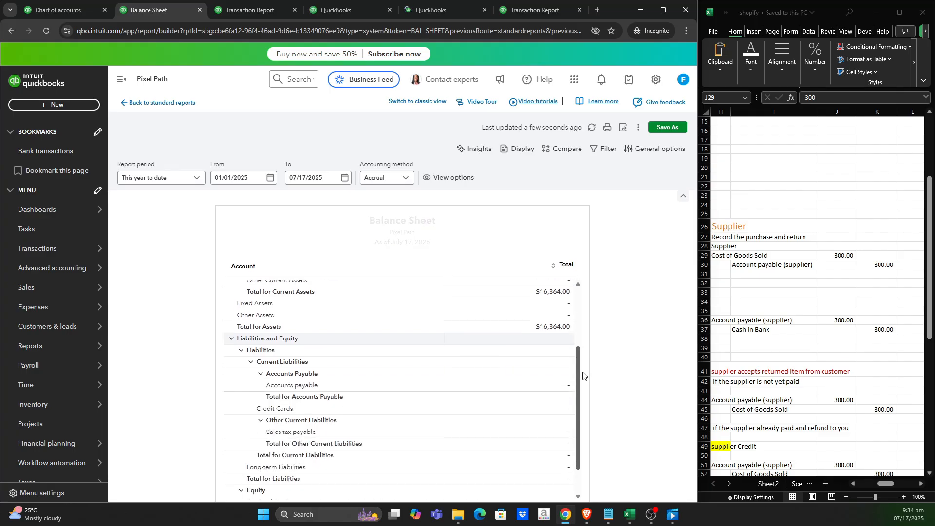
scroll(583, 376, down, 1)
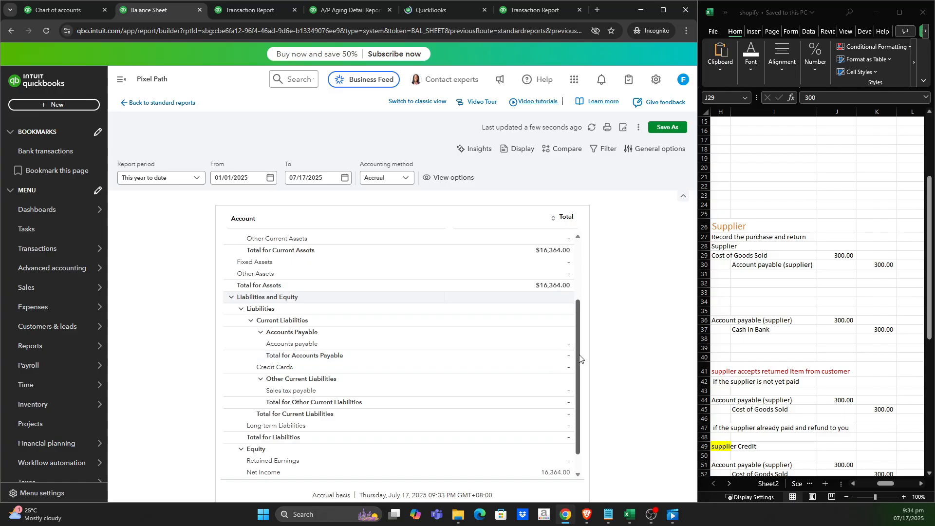
scroll(575, 350, up, 6)
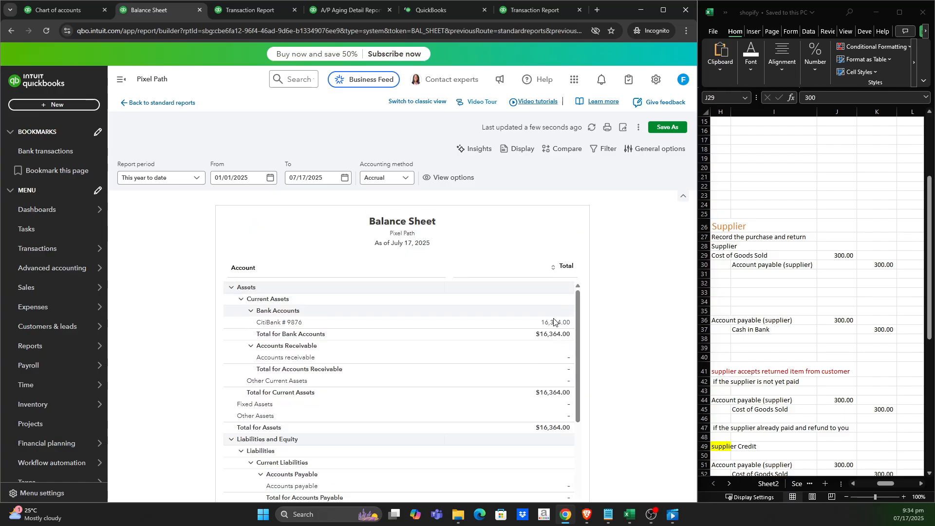
click(554, 323)
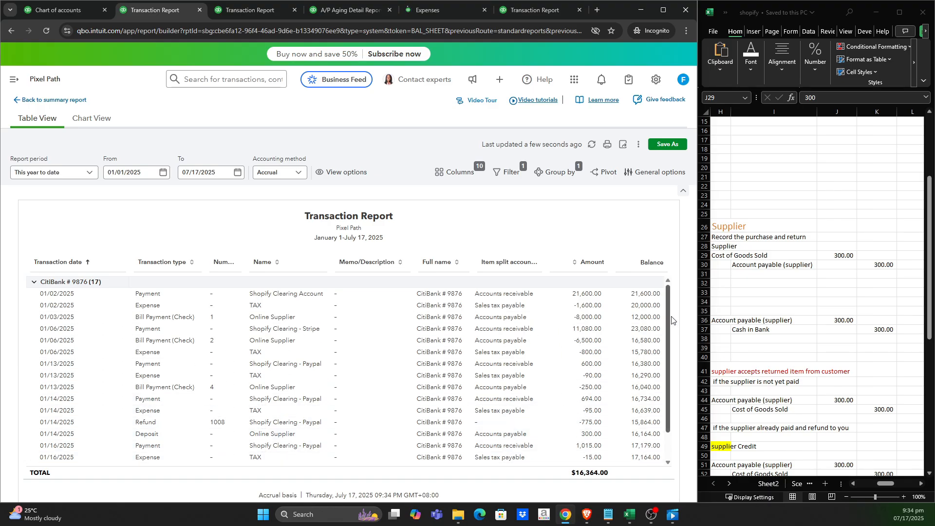
scroll(666, 313, down, 3)
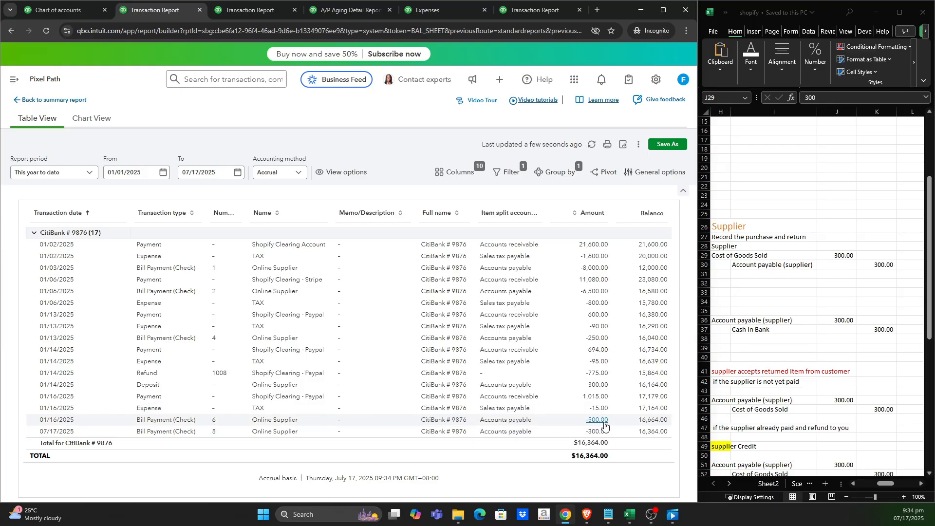
Check the COGS - Paypal transactions, the A/P Aging Detail Report and Online Supplier's open and overdue balances.
click(239, 7)
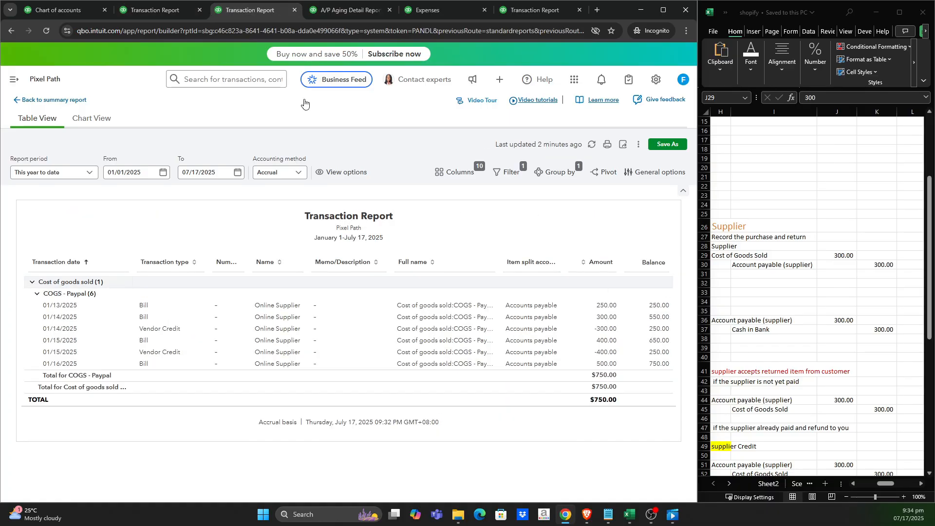
click(349, 8)
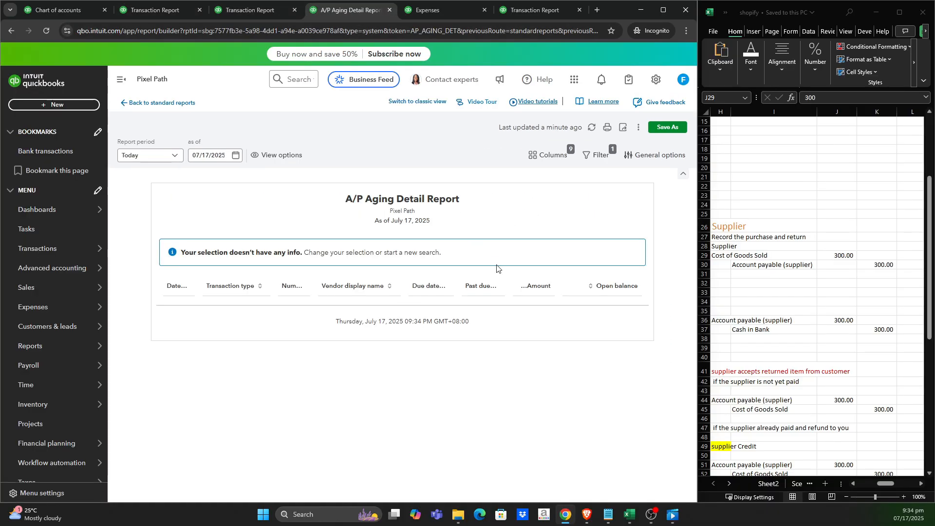
click(440, 14)
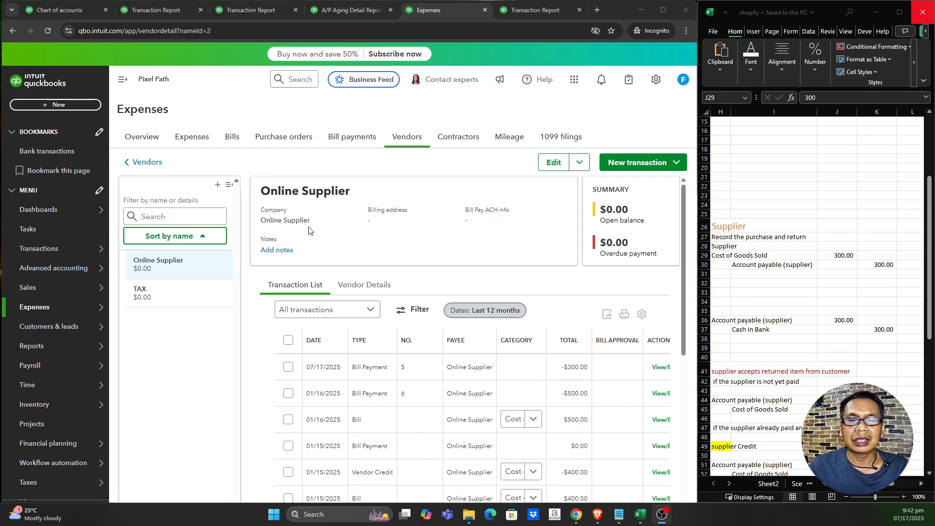
click(258, 14)
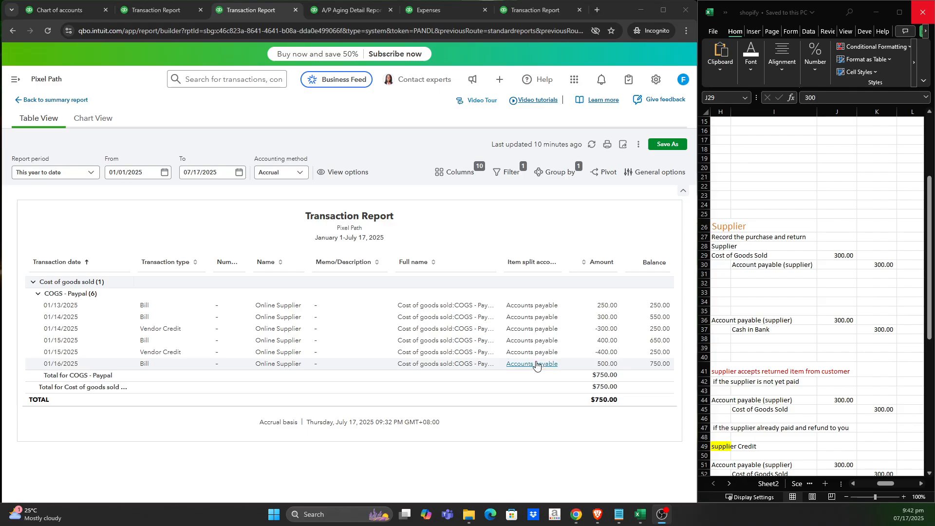
Start a new bill for Online Supplier dated 01/17/2025, checking the Sales Revenue - PayPal transactions for reference.
click(60, 12)
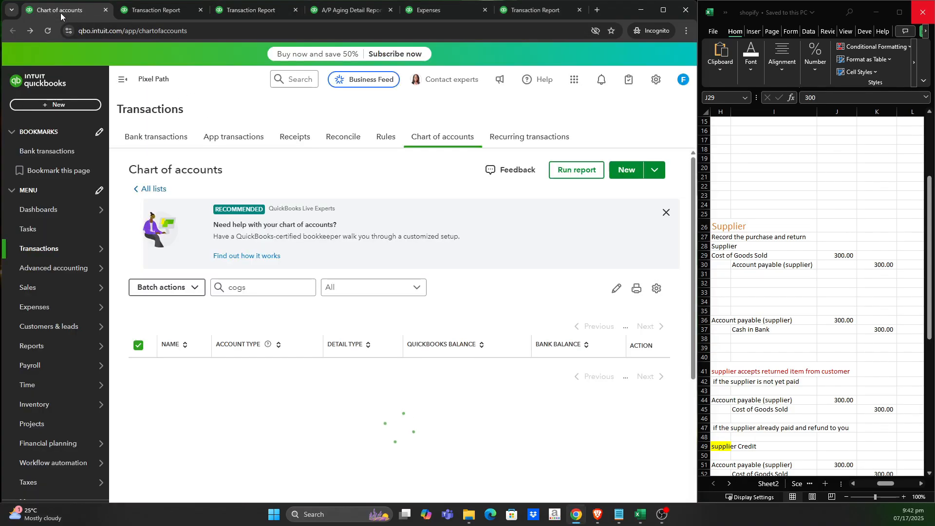
click(78, 108)
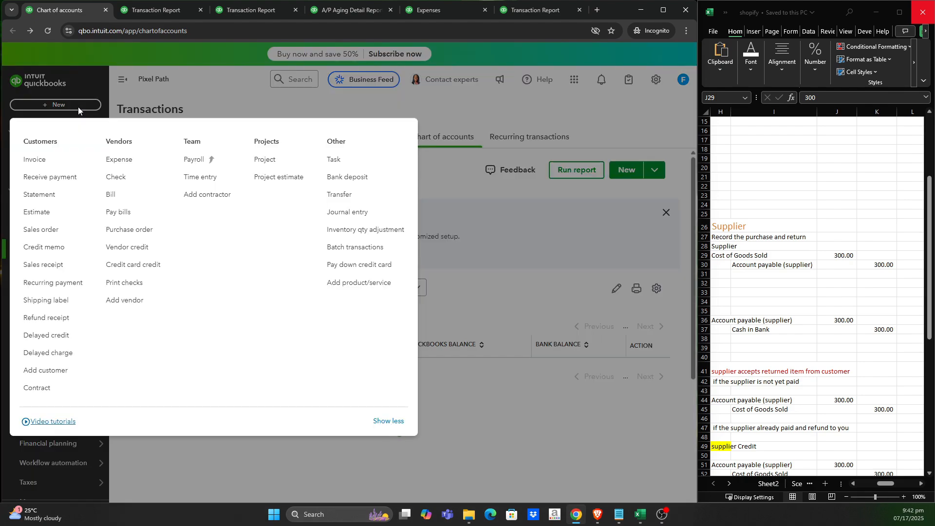
click(123, 203)
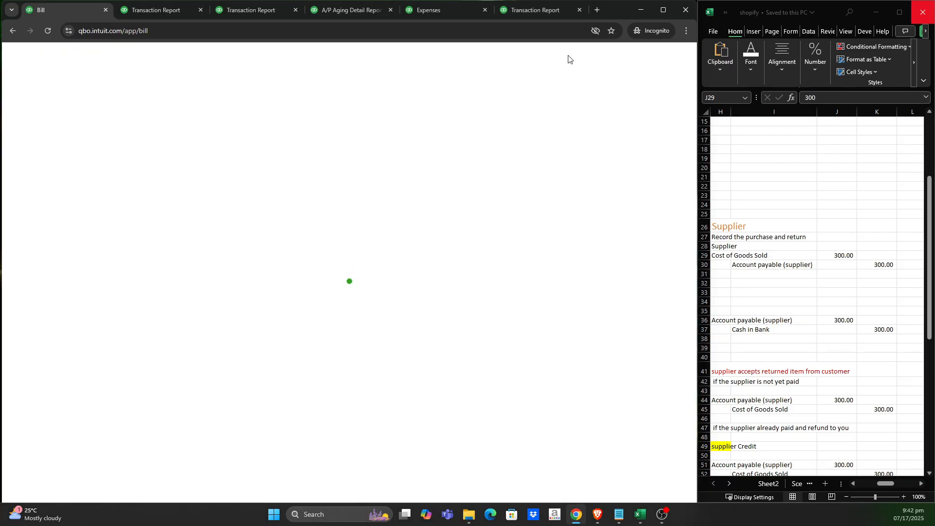
click(534, 10)
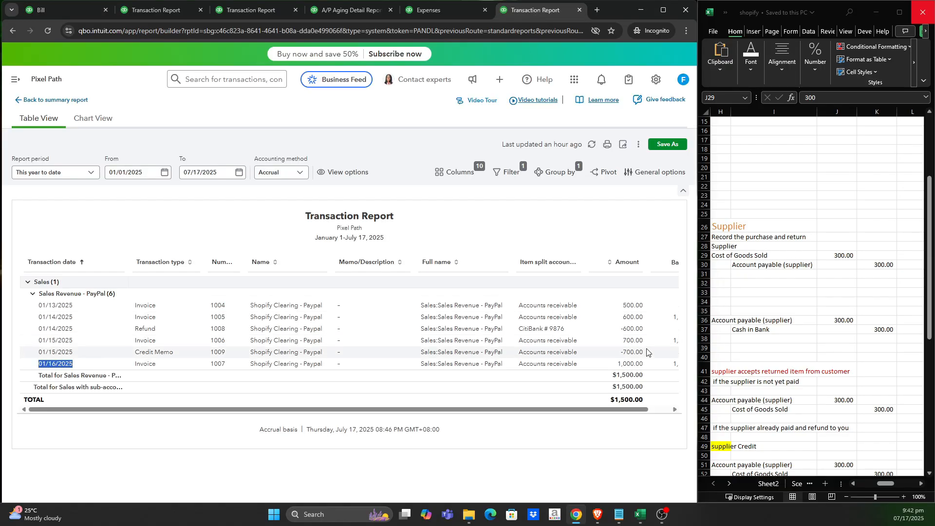
click(63, 15)
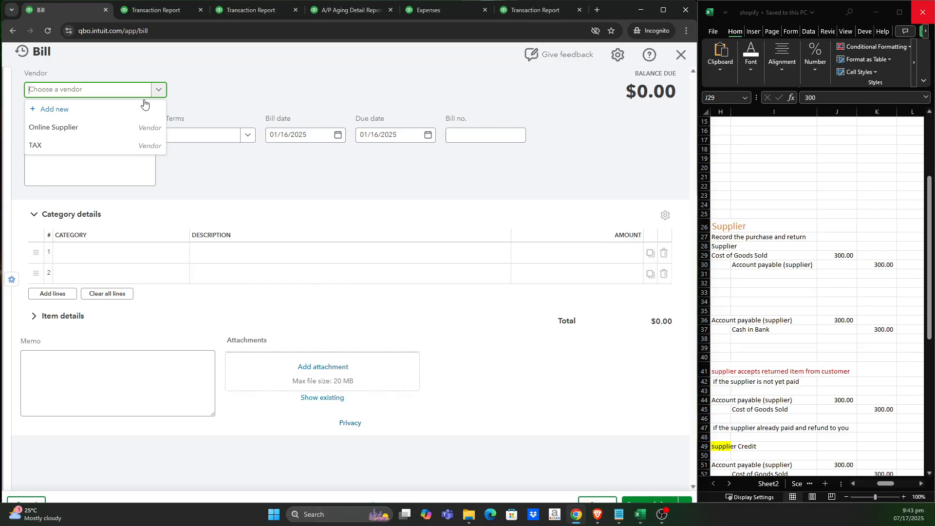
click(111, 128)
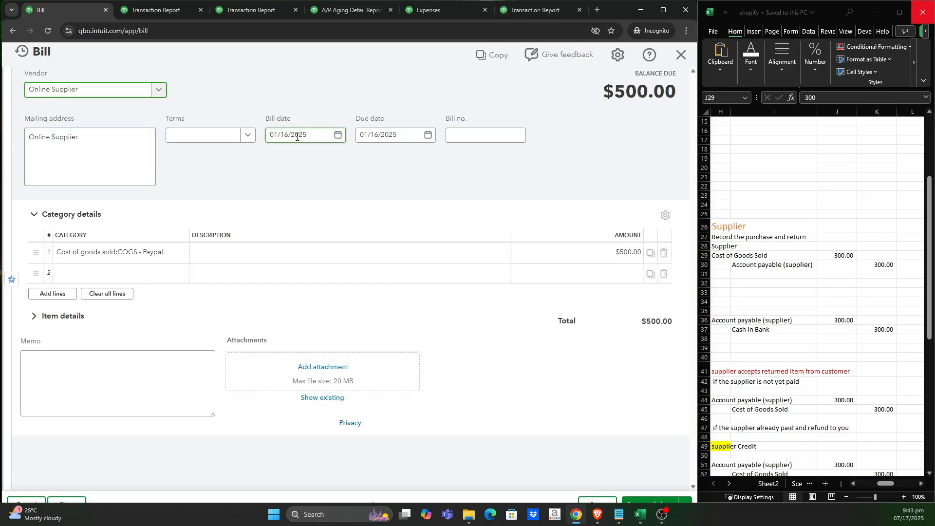
click(338, 134)
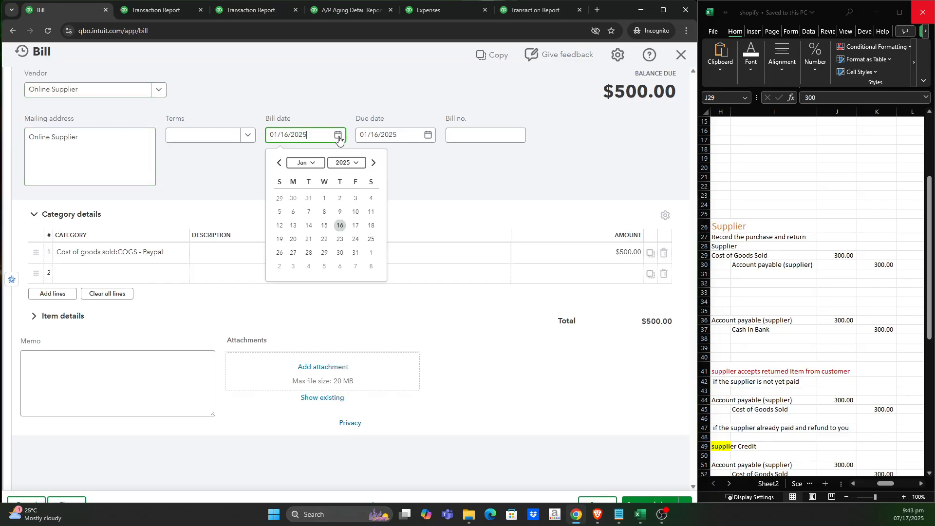
click(355, 226)
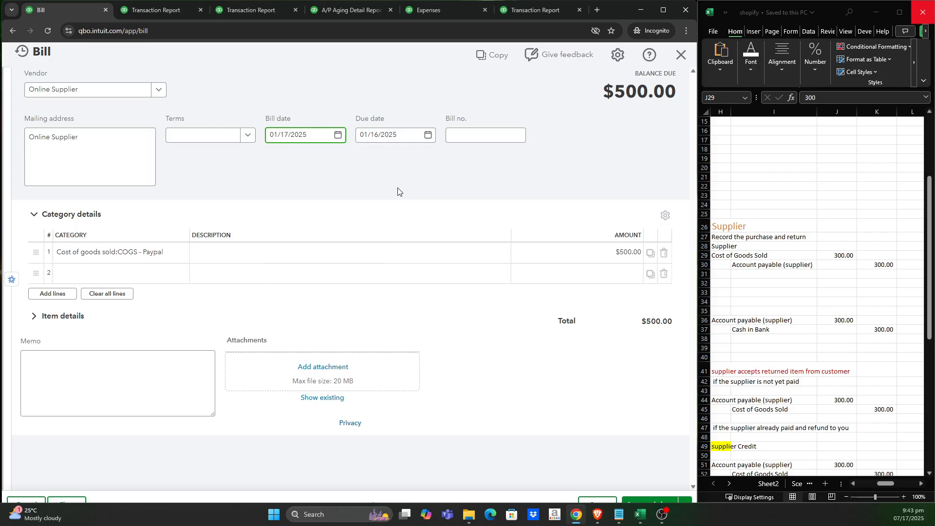
Set the bill's COGS - Paypal line amount to 700, then save and close the bill.
click(610, 257)
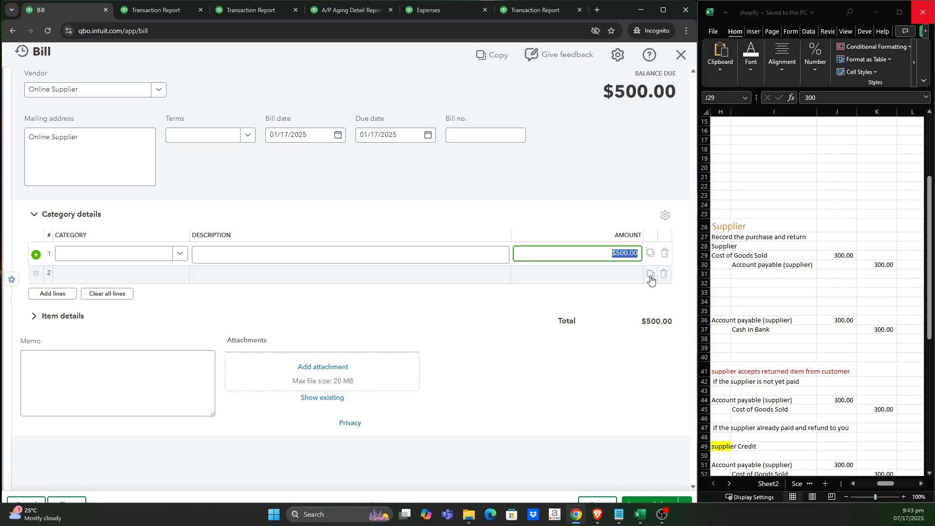
text(700)
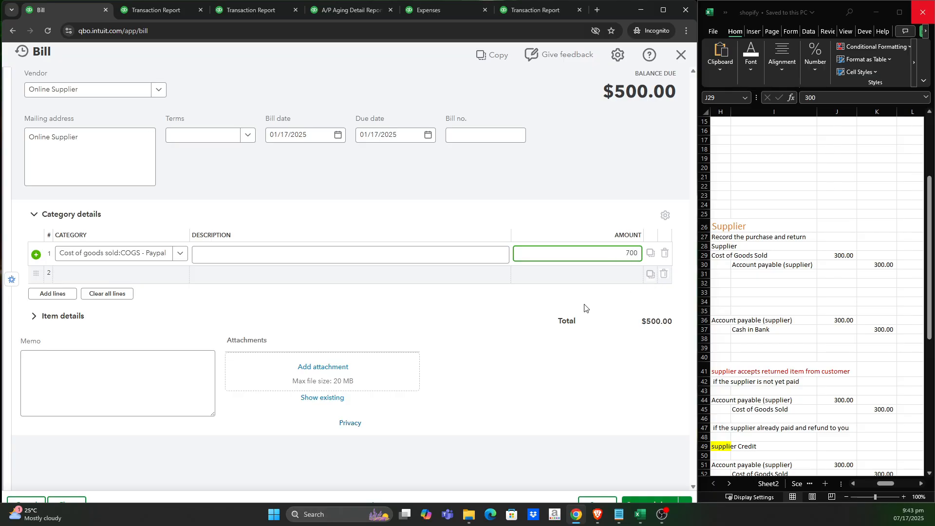
click(478, 341)
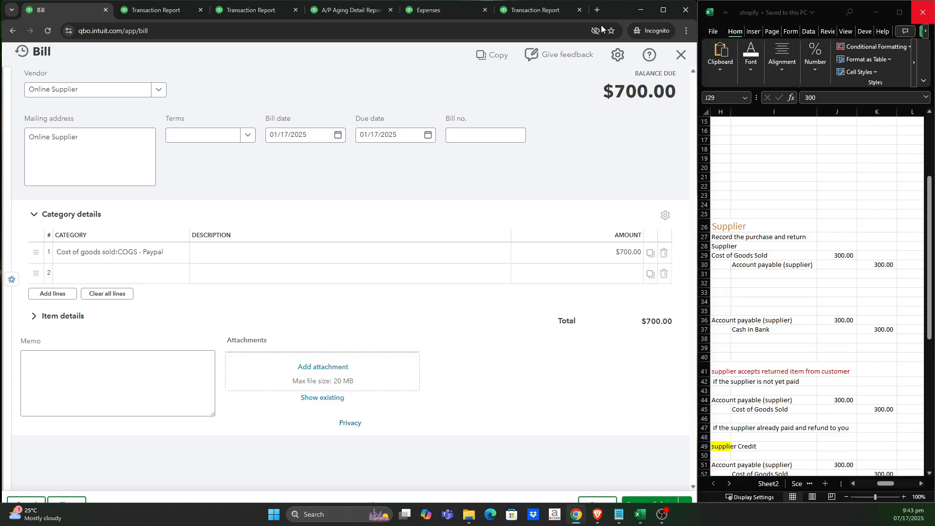
drag(587, 2, 588, 0)
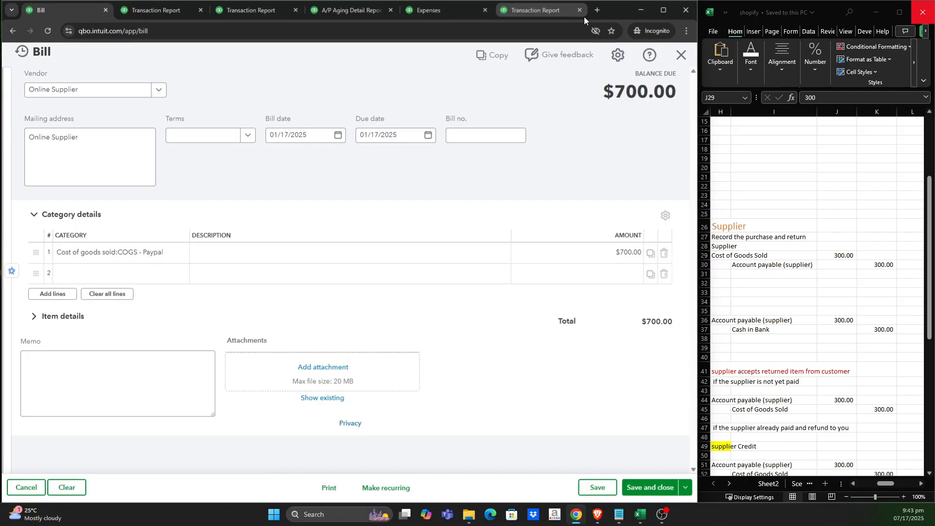
click(662, 488)
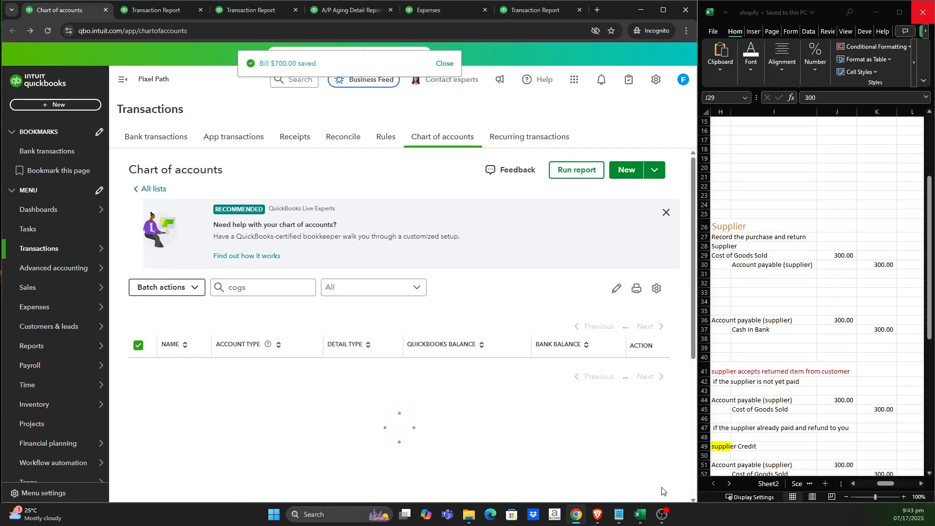
Minimize the Excel workbook and widen the browser window across the full screen.
click(881, 15)
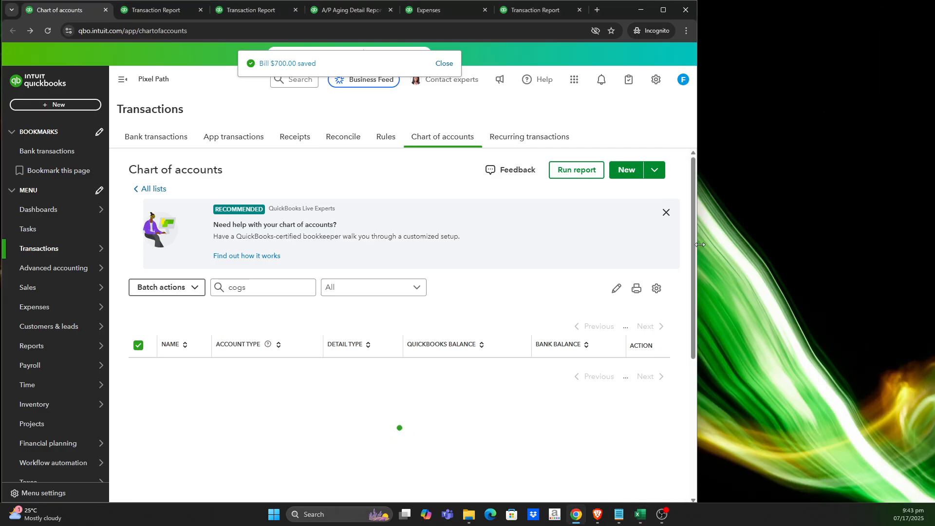
drag(699, 244, 934, 245)
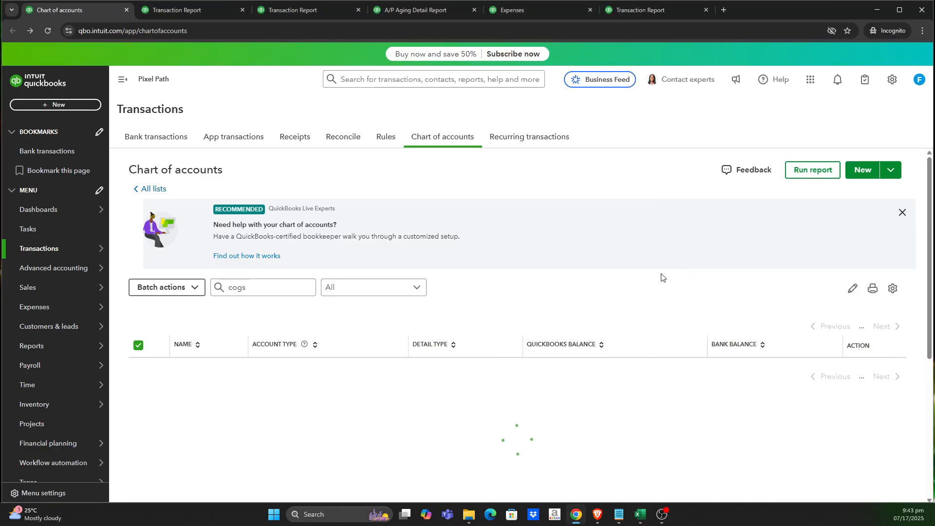
Reload the CitiBank # 9876 and COGS - Paypal transaction reports, the A/P Aging Detail Report and Online Supplier's vendor page.
click(188, 13)
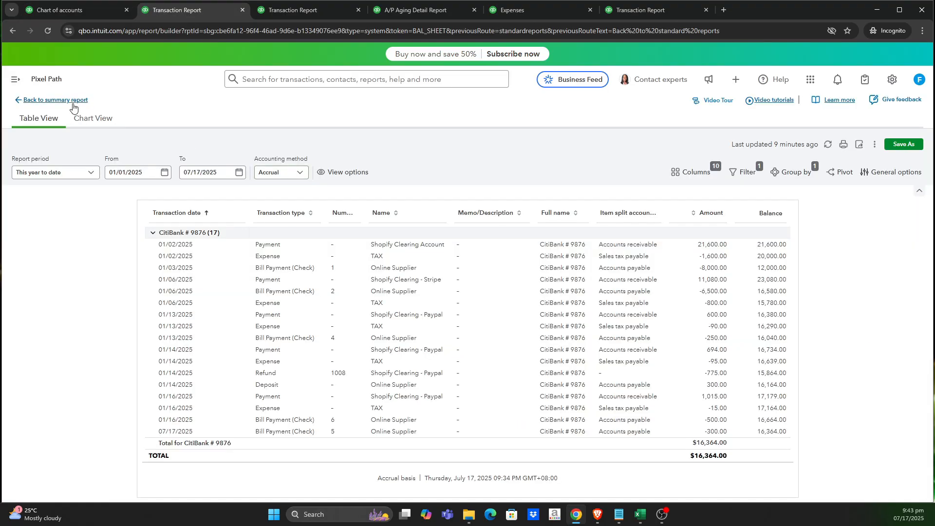
click(50, 33)
click(307, 16)
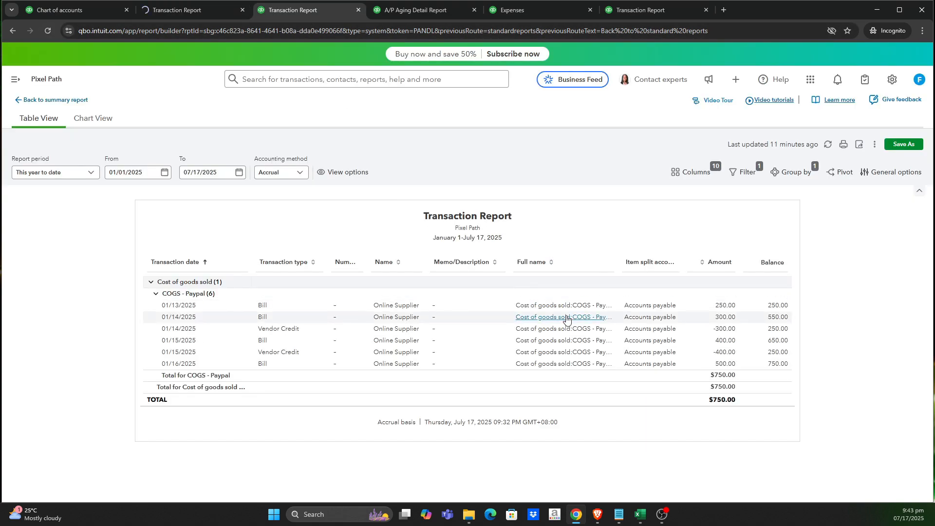
click(49, 32)
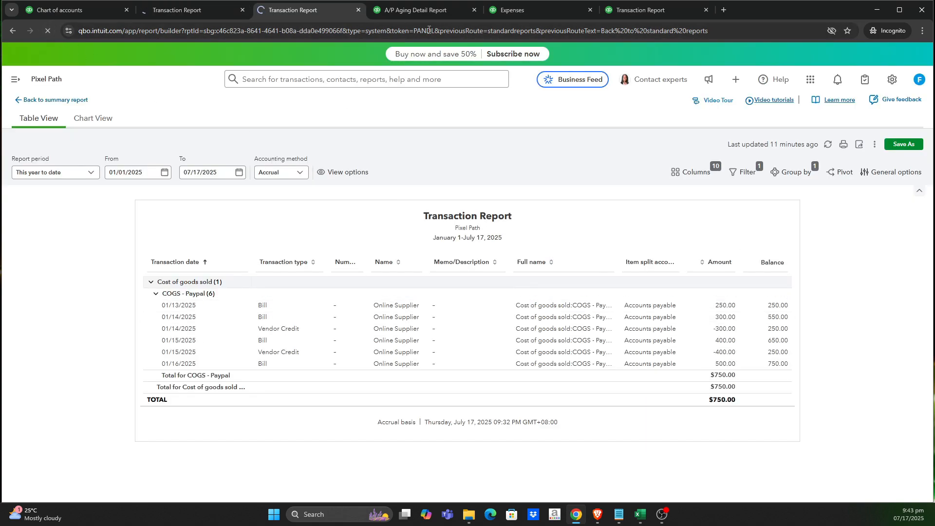
click(431, 12)
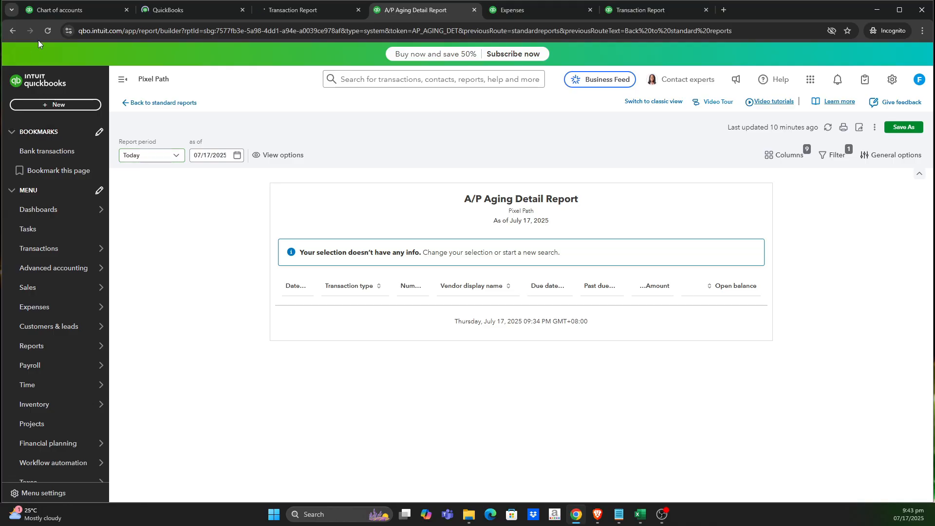
click(47, 30)
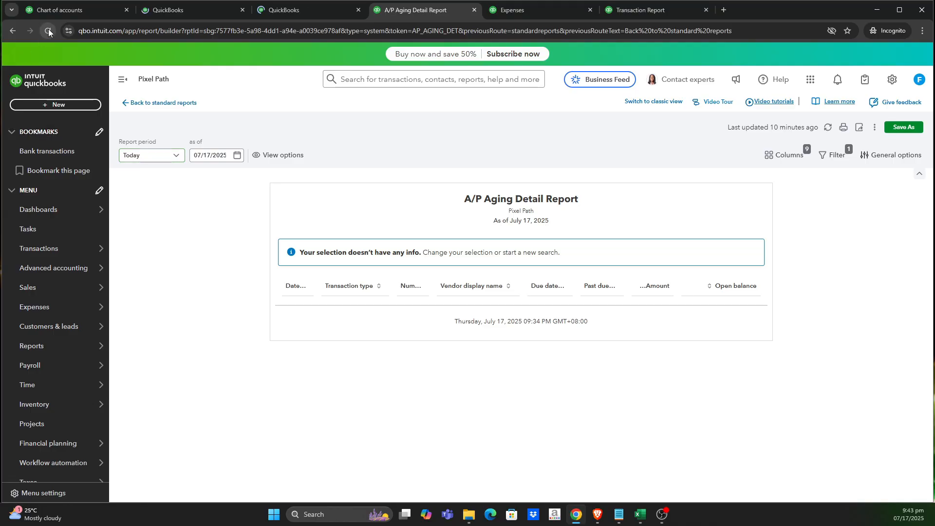
click(549, 10)
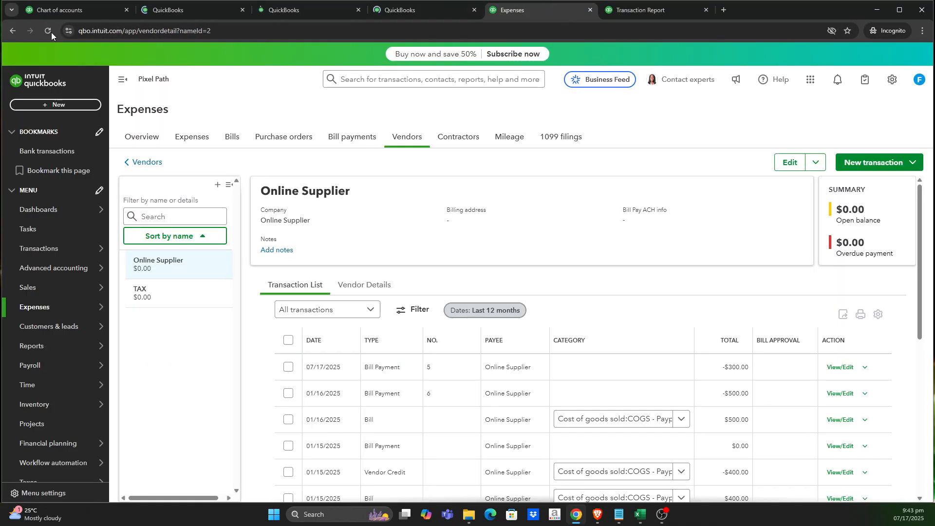
click(50, 31)
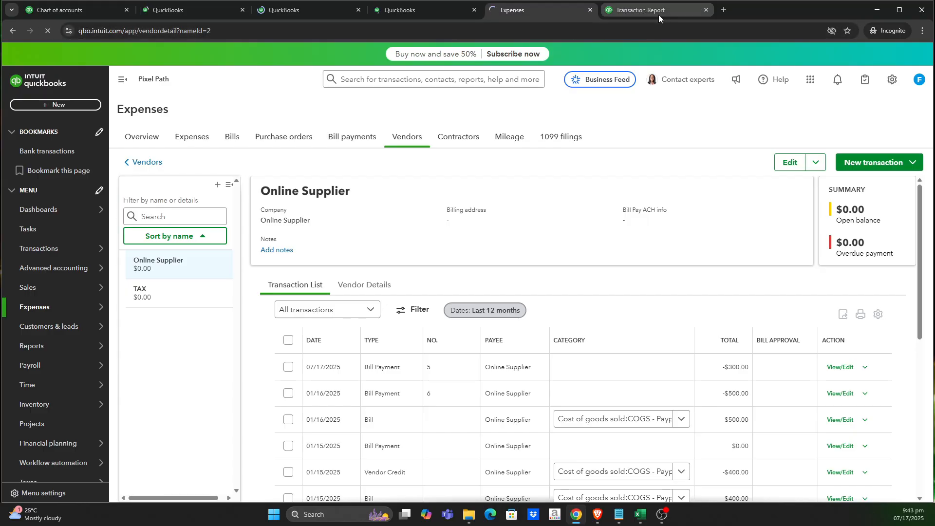
Replace the Sales Revenue - PayPal transaction report with the Products & services list.
click(658, 14)
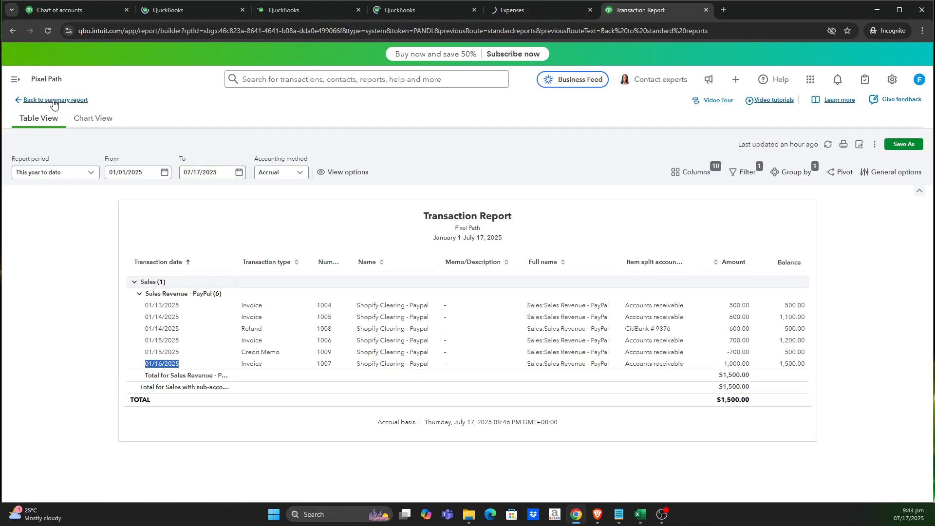
click(15, 79)
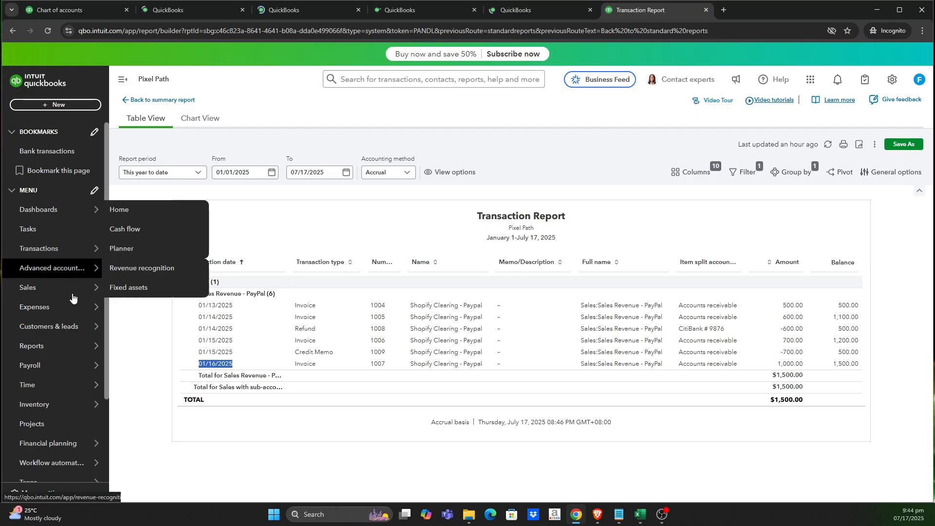
mouse_move(74, 288)
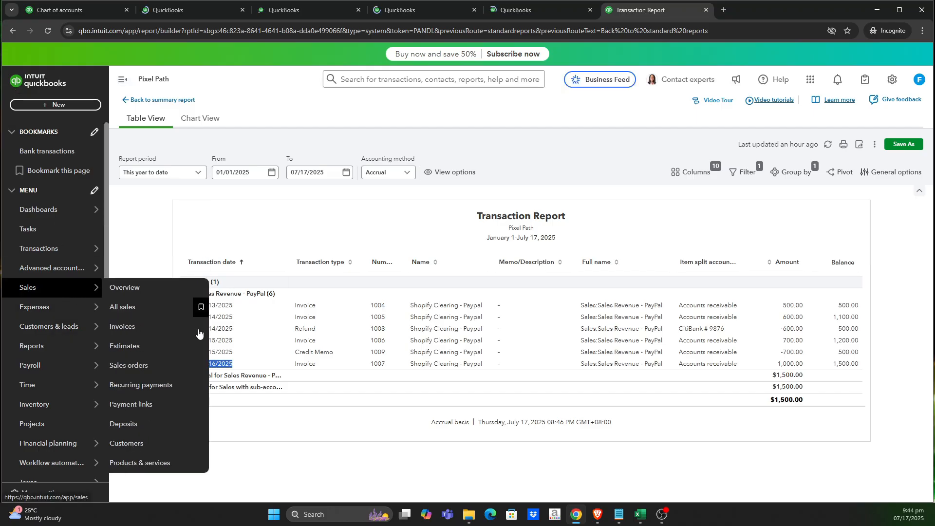
click(197, 462)
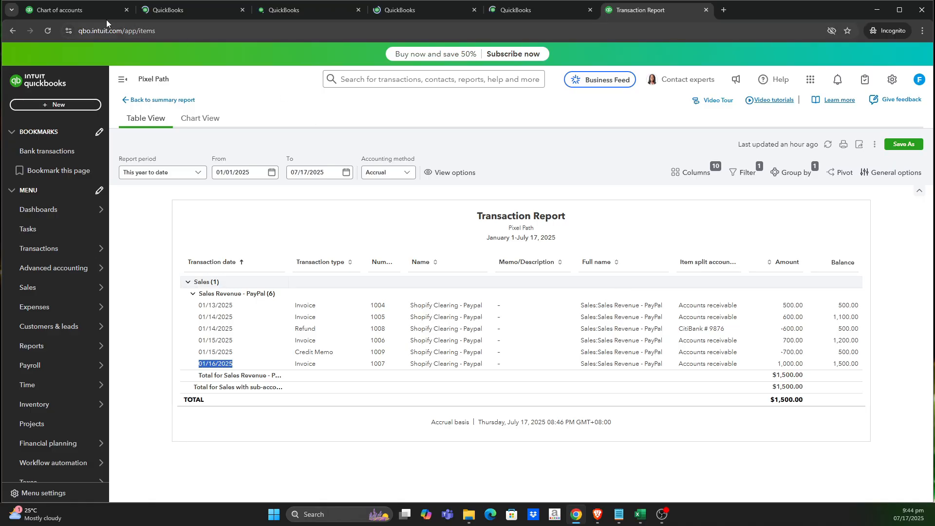
Review the refreshed Balance Sheet from the bank account down to accounts payable and equity.
click(66, 10)
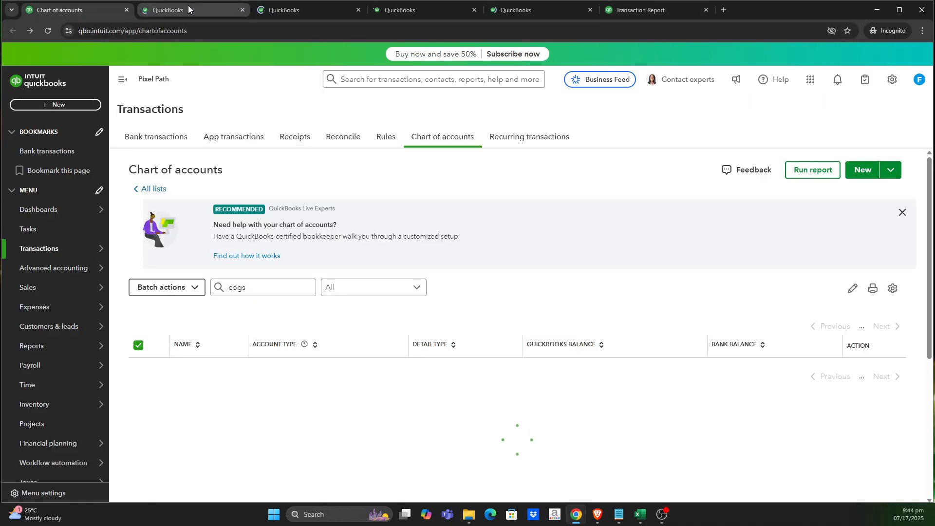
click(188, 9)
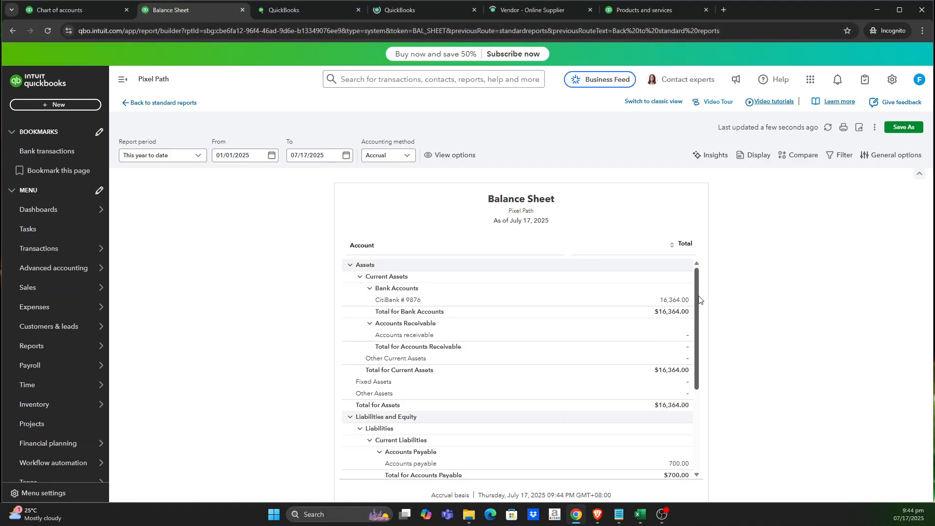
scroll(699, 300, down, 3)
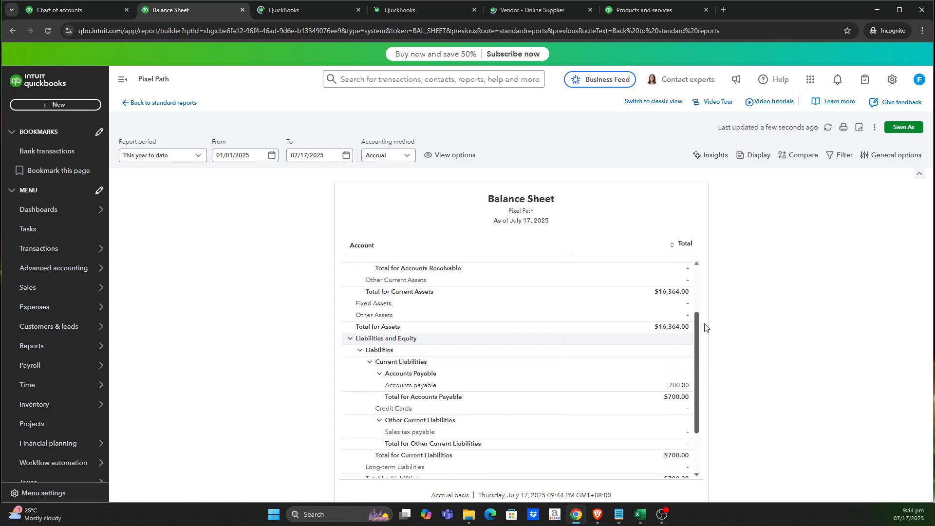
scroll(691, 370, down, 2)
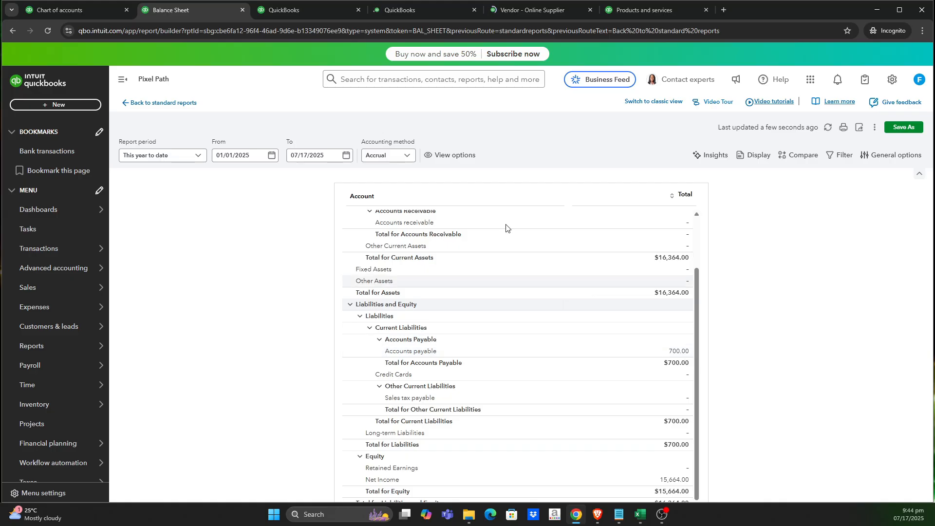
Open the COGS - Paypal transactions from the Profit and Loss, and check the A/P Aging Detail Report and Online Supplier's balances.
click(300, 10)
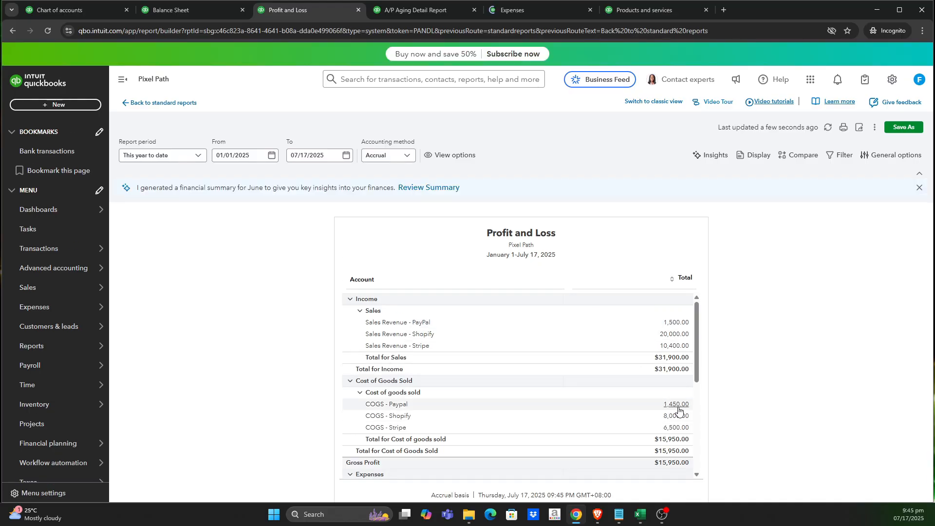
click(678, 407)
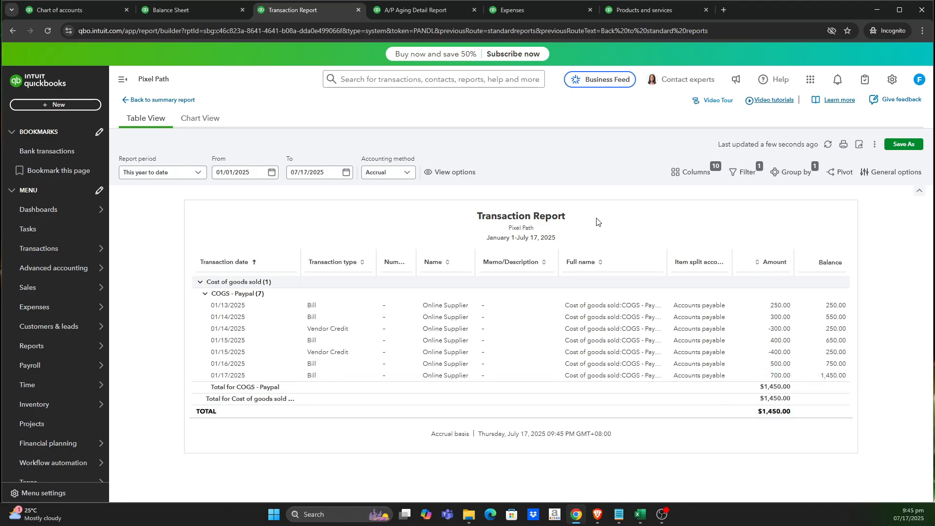
click(426, 10)
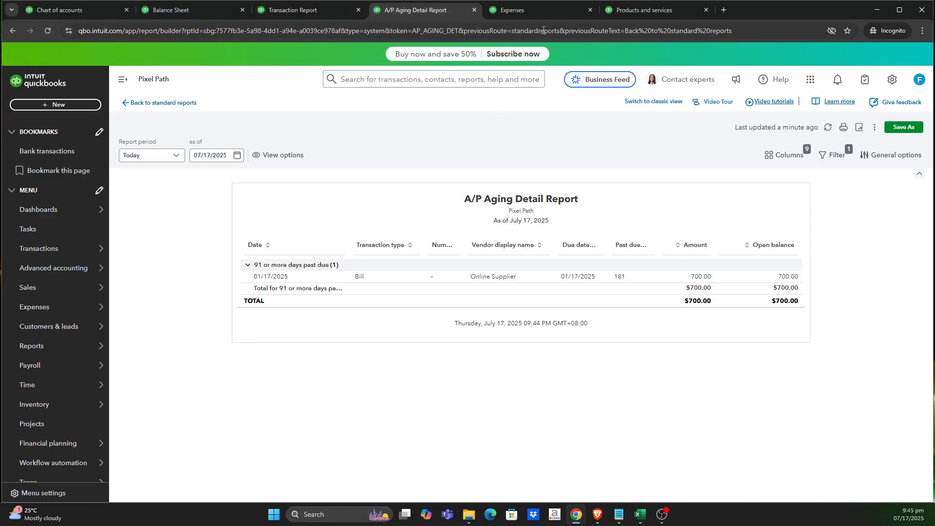
click(540, 15)
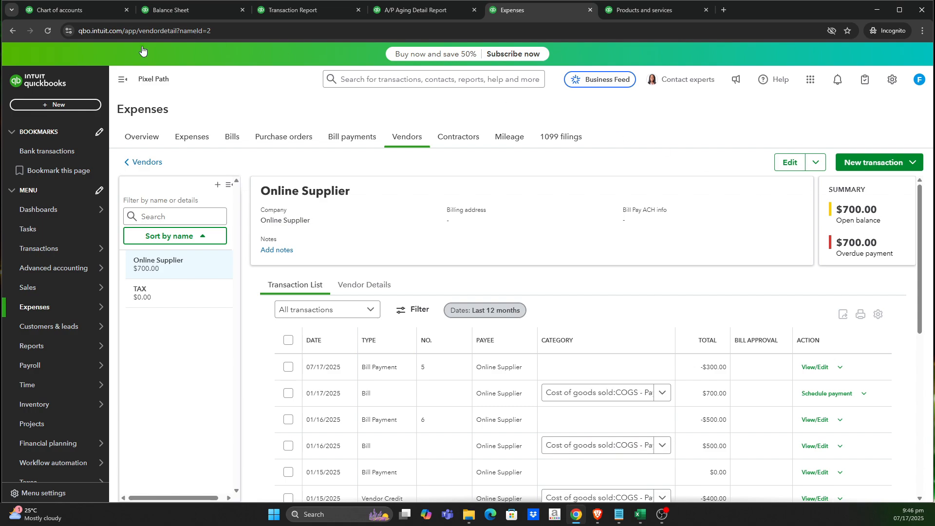
Pay Online Supplier's $700 bill of 01/17/2025 in full from CitiBank # 9876, then save and close the payment.
click(69, 13)
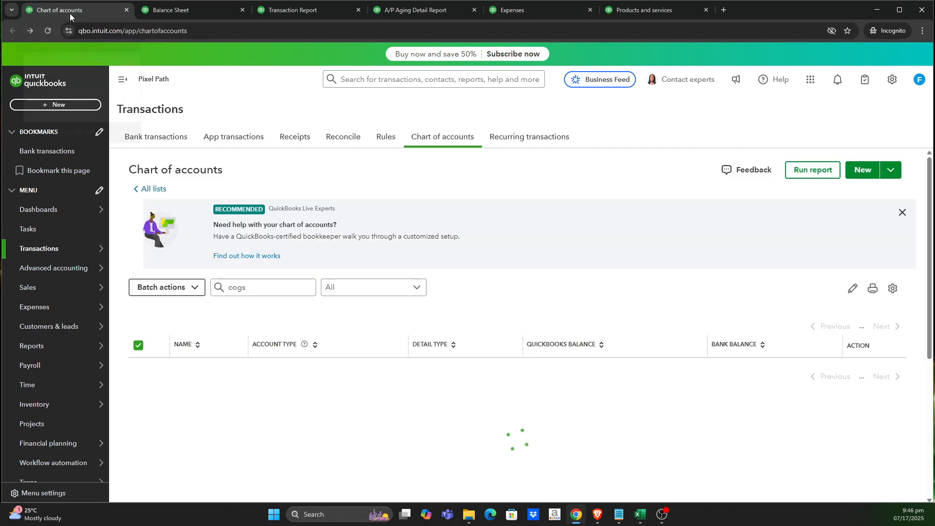
click(79, 106)
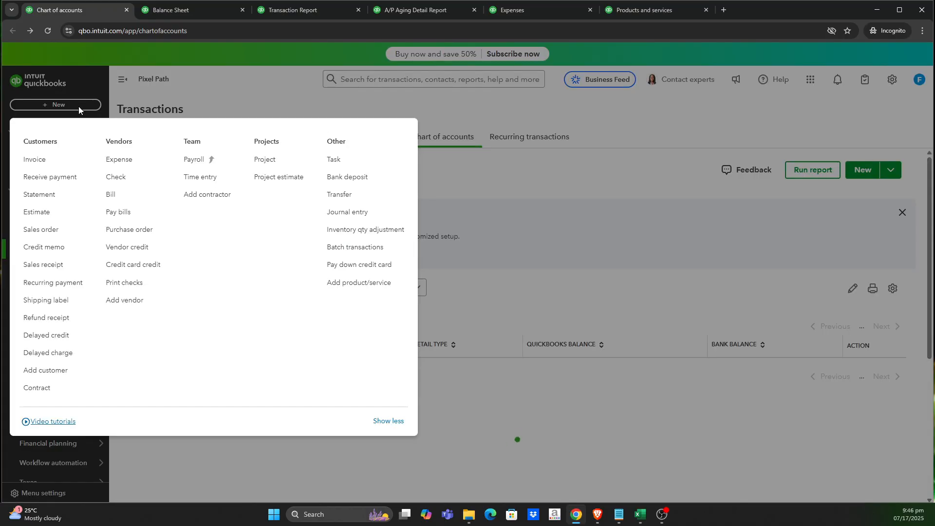
click(135, 214)
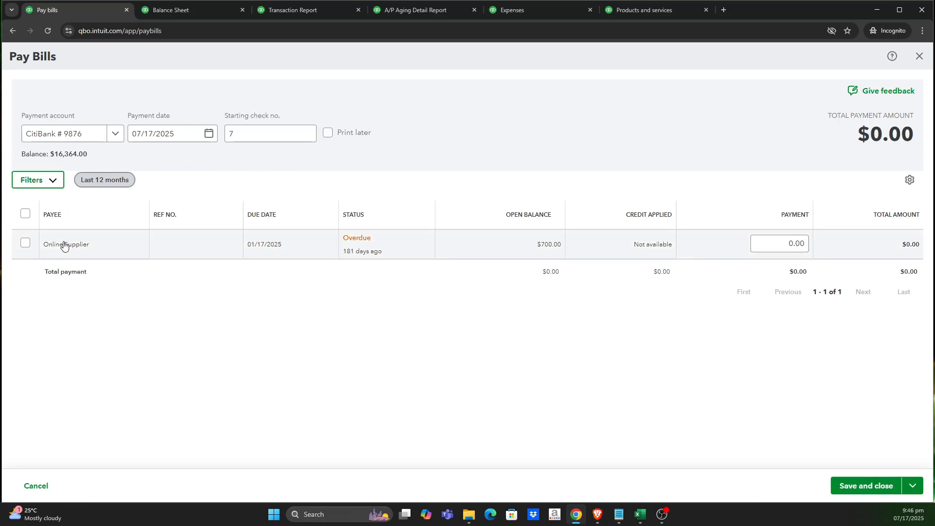
click(61, 246)
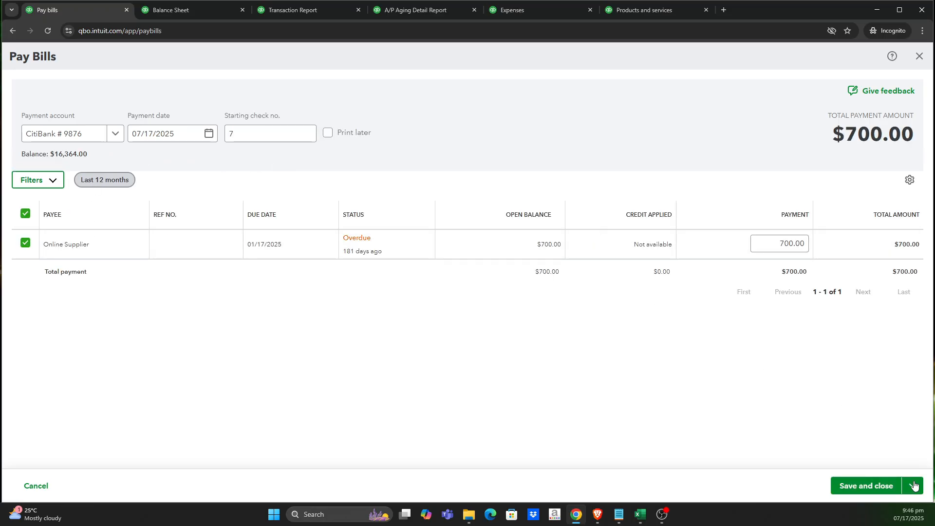
click(877, 487)
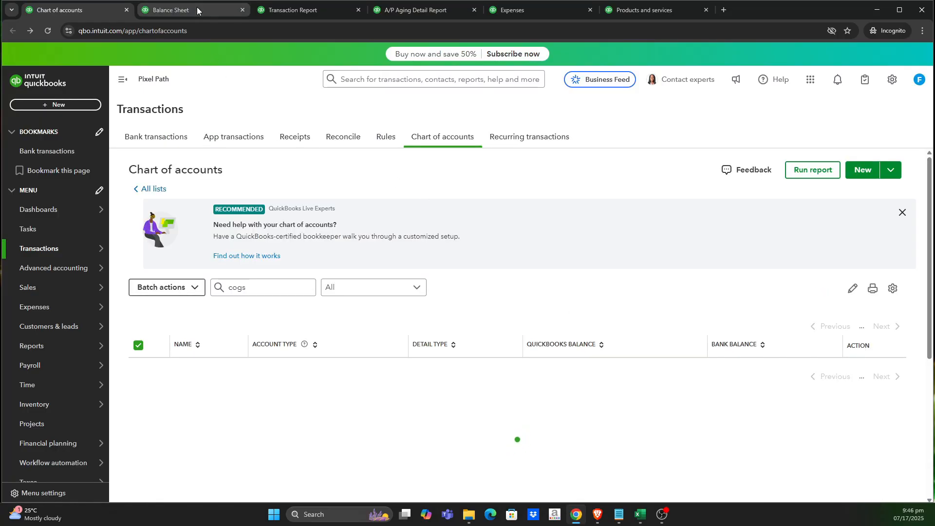
Reload the Balance Sheet, the A/P Aging Detail Report and Online Supplier's vendor page after the bill payment.
click(197, 8)
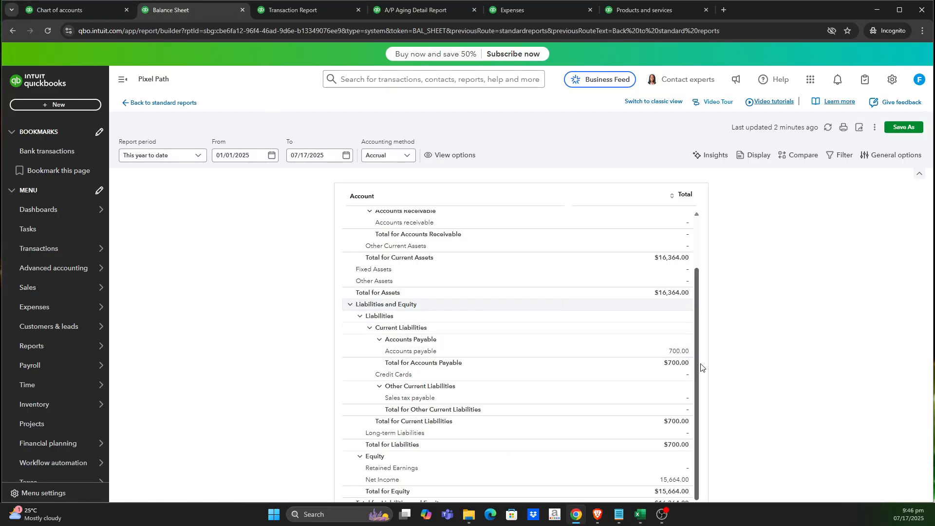
scroll(659, 352, up, 5)
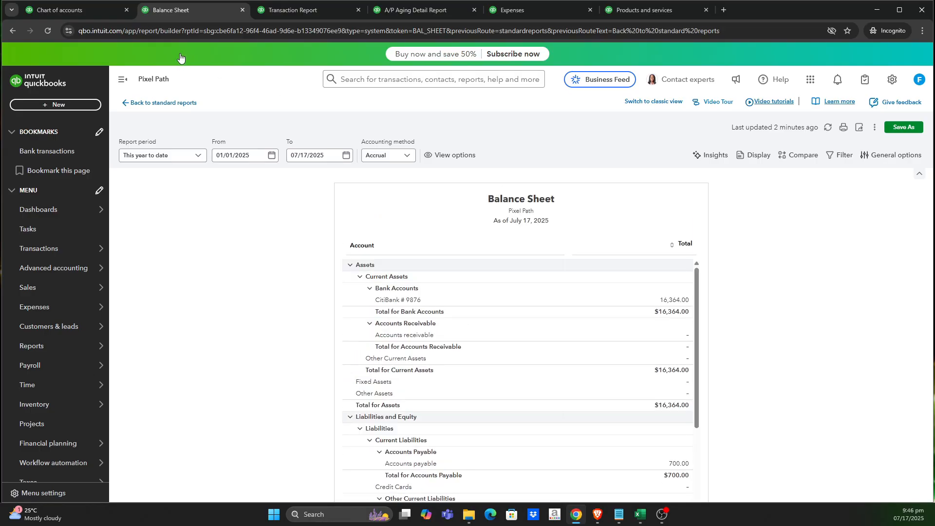
click(290, 12)
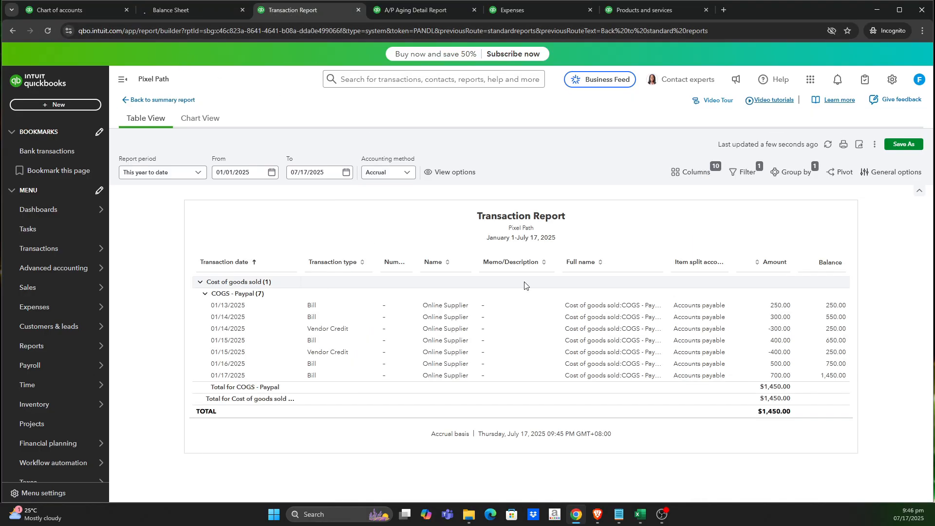
click(419, 11)
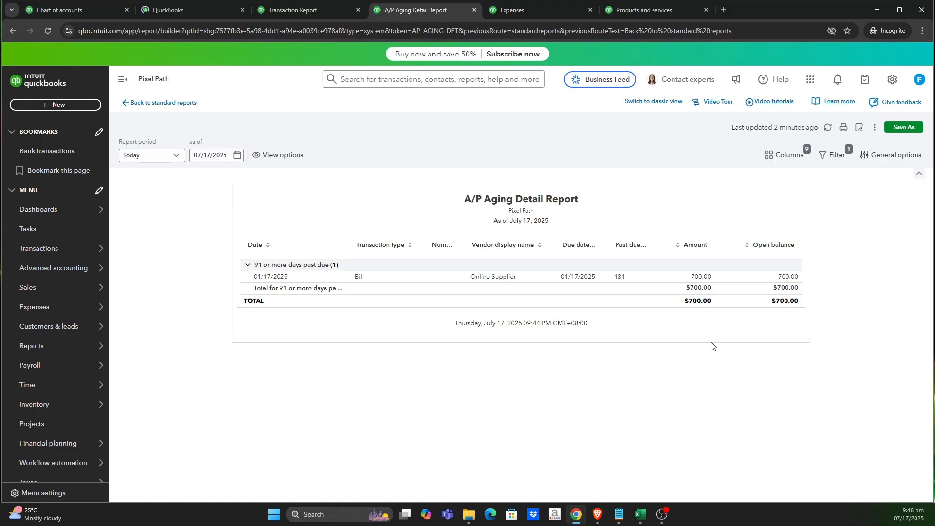
click(49, 32)
click(519, 14)
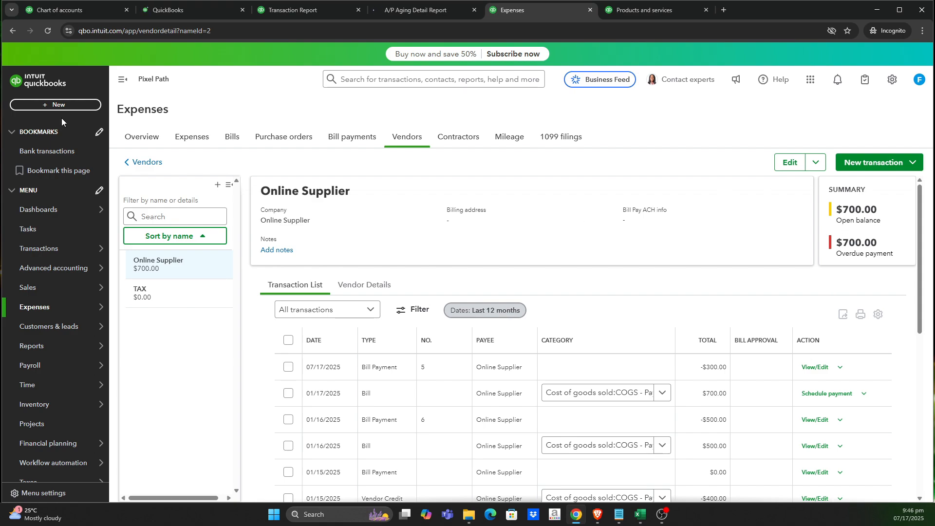
click(49, 32)
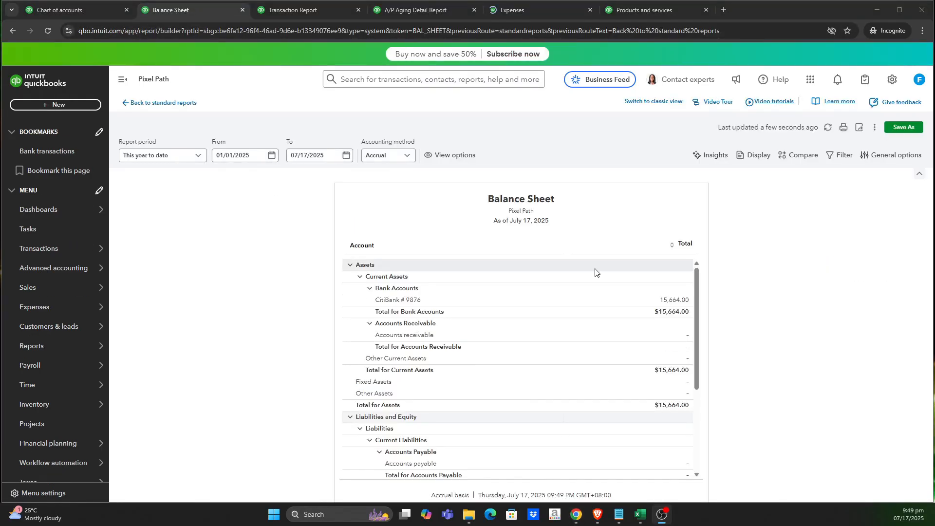
Check accounts payable on the Balance Sheet, the COGS - Paypal transactions, the A/P Aging Detail Report and Online Supplier's open balance.
scroll(608, 265, down, 3)
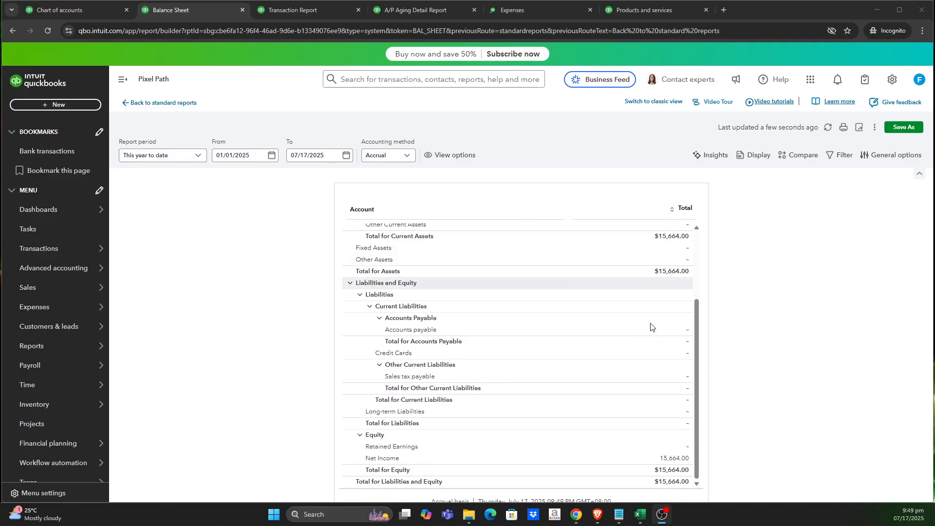
scroll(651, 327, down, 1)
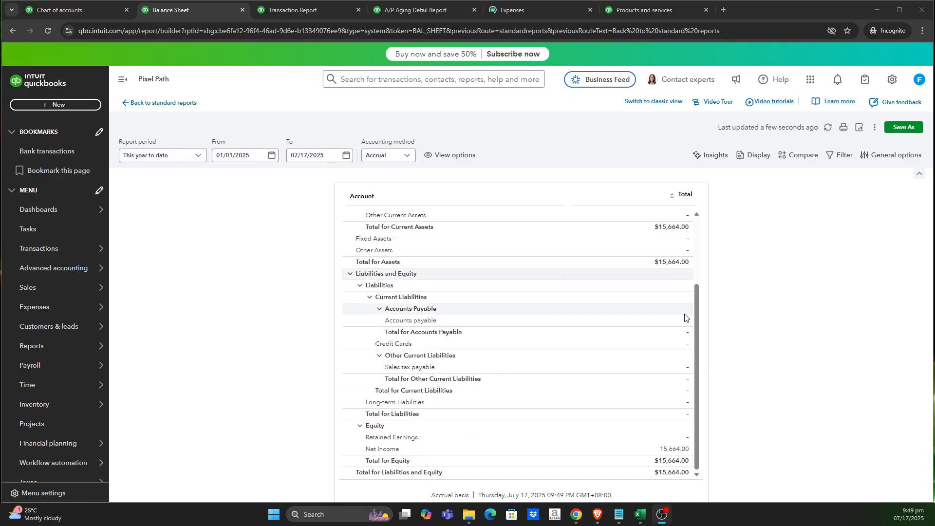
click(319, 9)
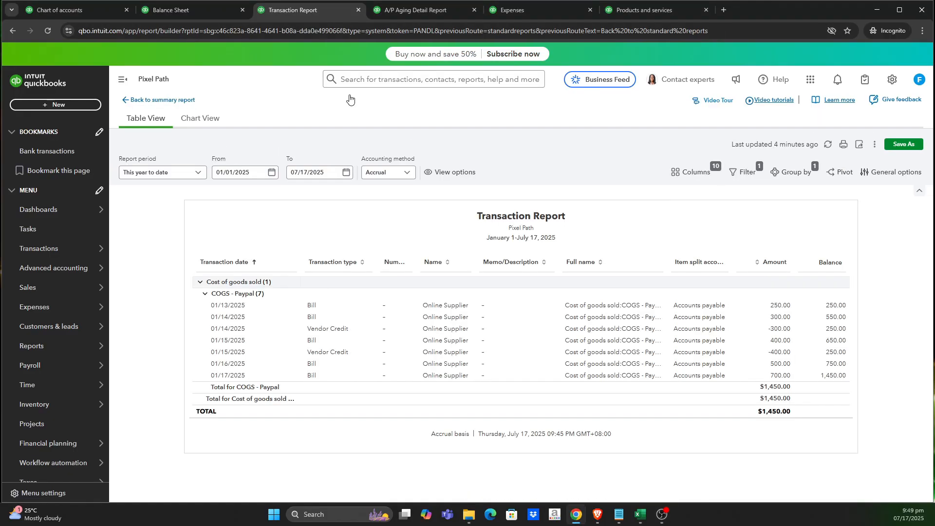
click(414, 9)
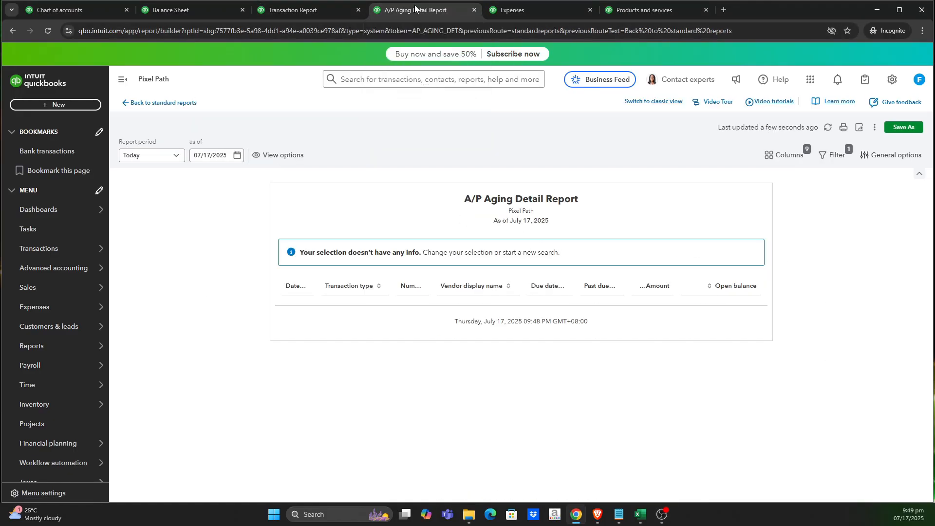
click(519, 14)
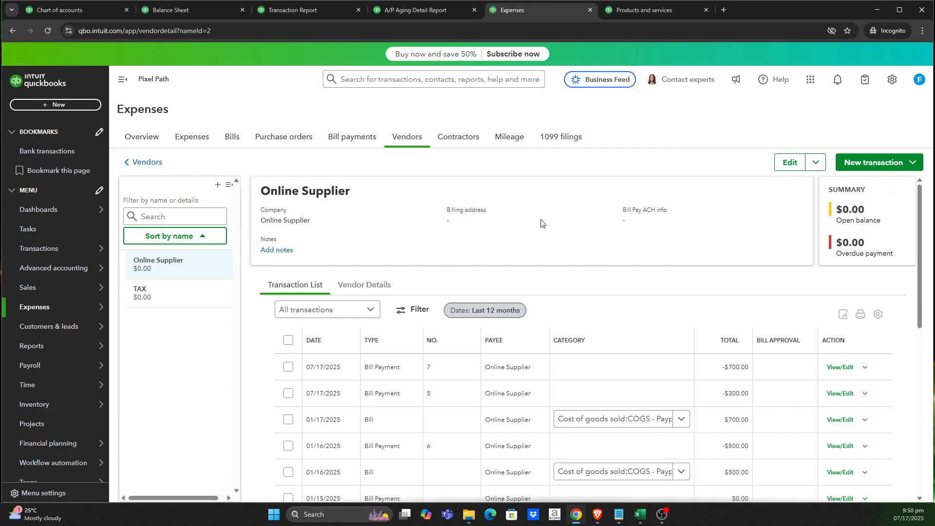
Start a new vendor credit from the chart of accounts page and choose Online Supplier as the vendor.
click(92, 12)
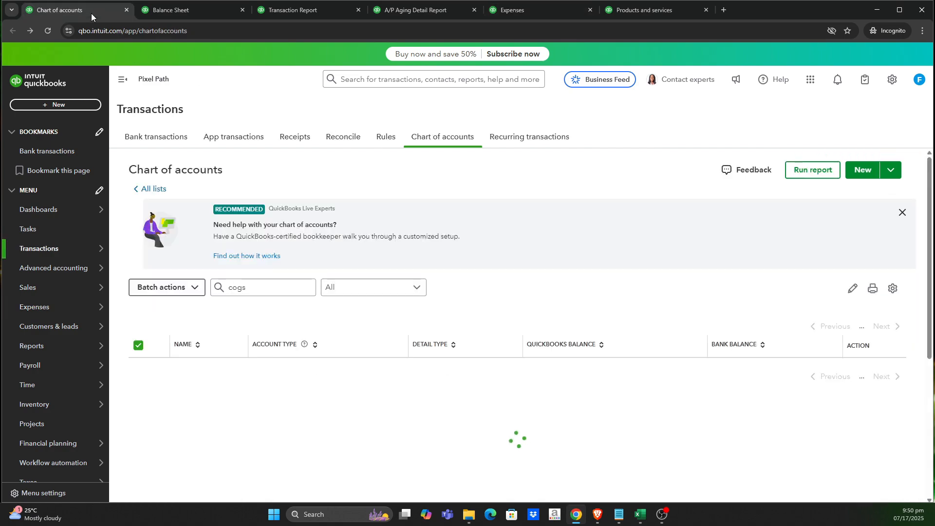
click(89, 105)
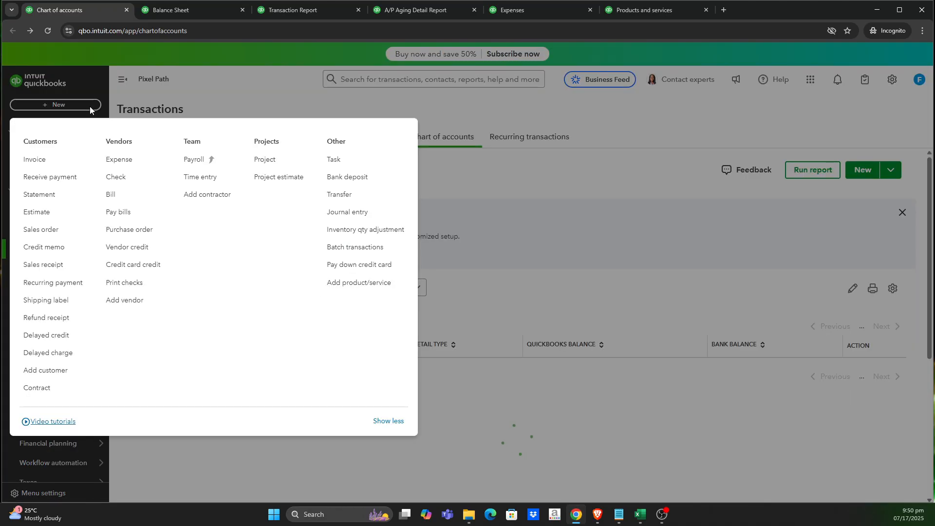
click(144, 255)
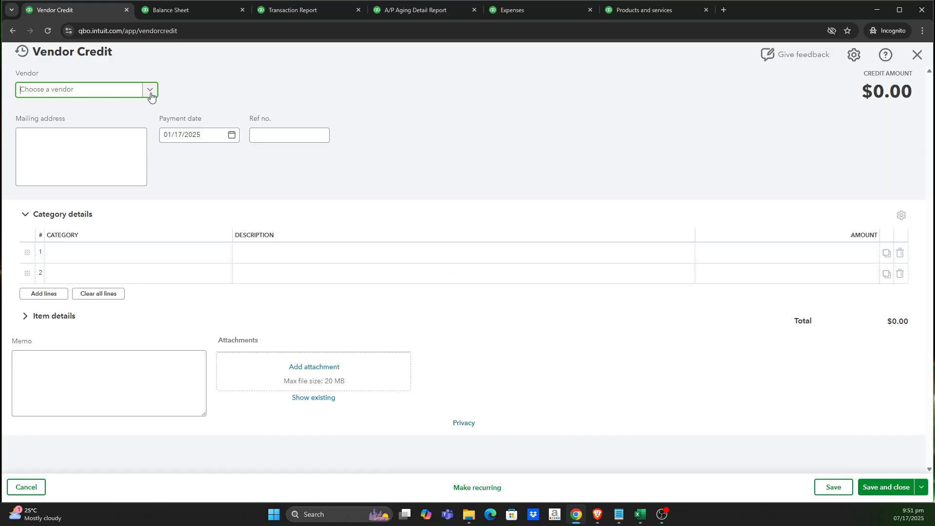
click(151, 96)
click(104, 130)
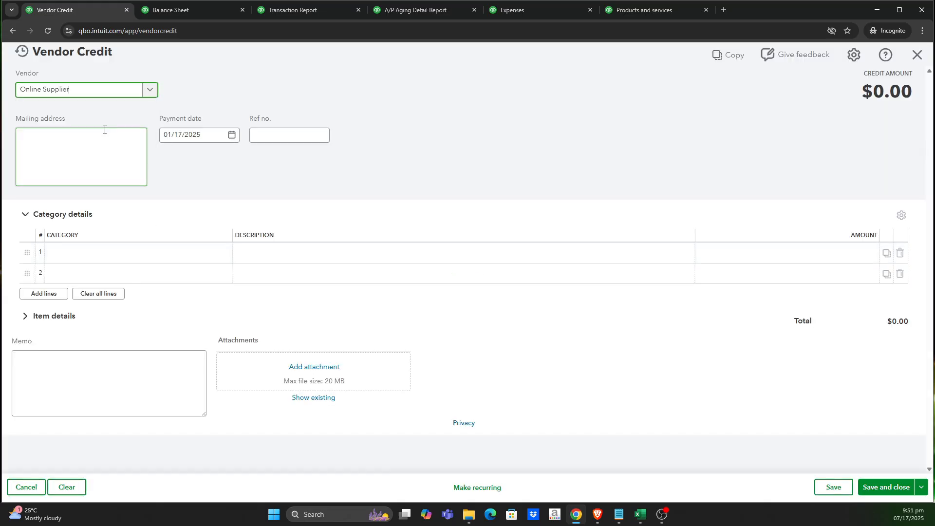
Set the category on the vendor credit's first line to Cost of goods sold:COGS - Paypal.
click(152, 264)
click(157, 257)
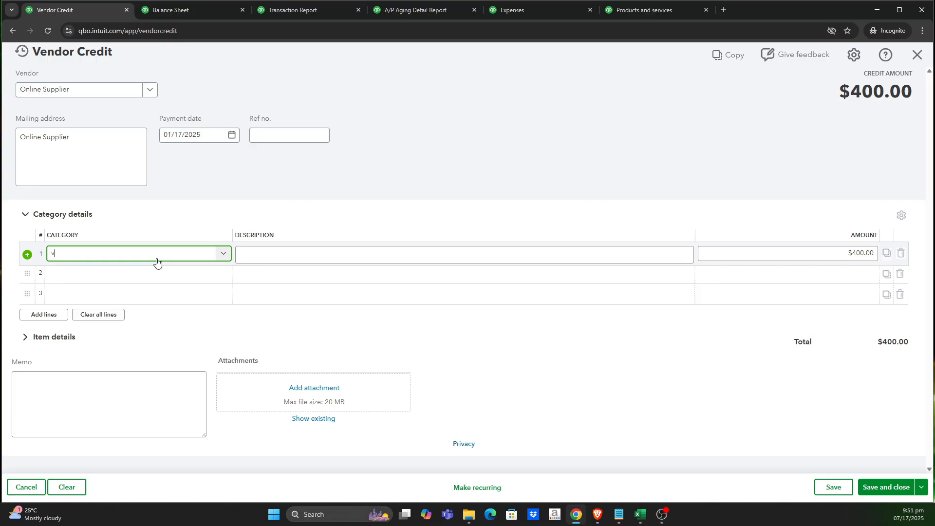
text(v)
key(BackSpace)
text(Cost of goods sold:COGS - Paypal)
key(BackSpace)
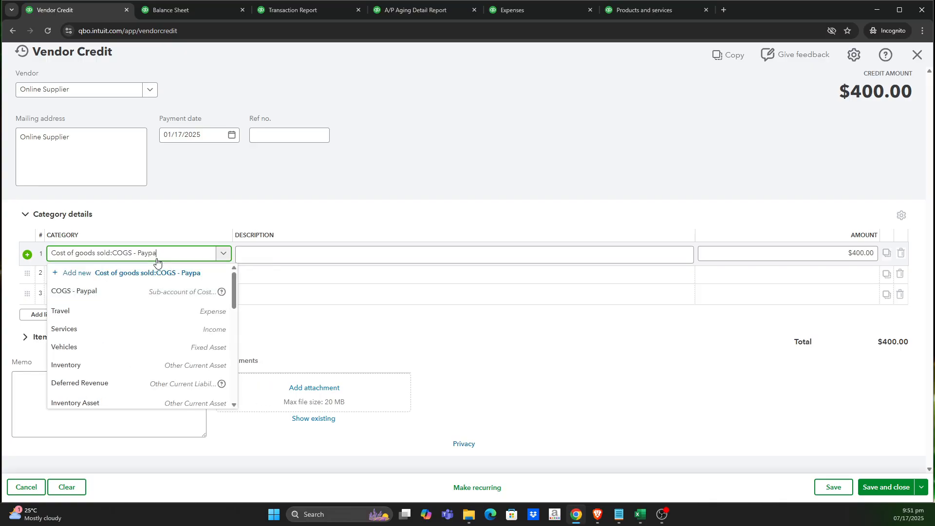
click(135, 293)
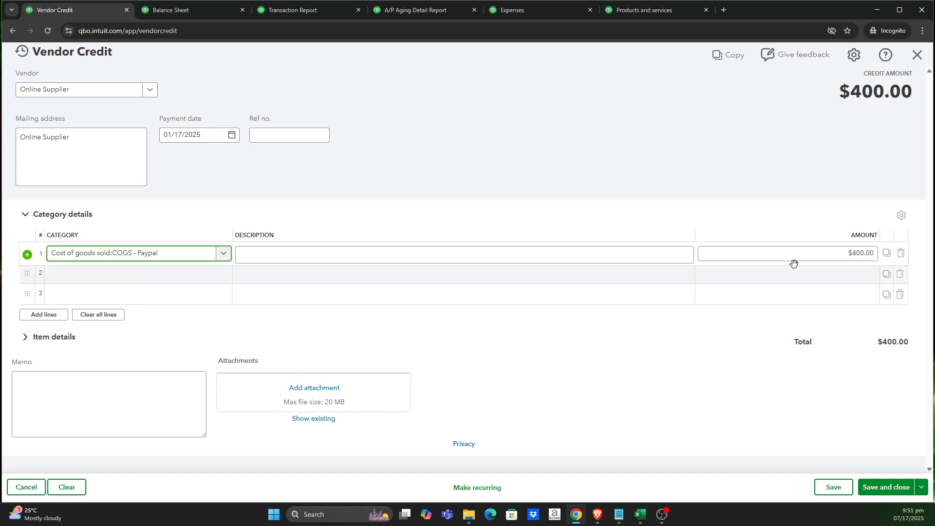
Set the COGS - Paypal line amount to 700, compare it with the Transaction Report, and save and close the vendor credit.
click(832, 255)
drag(832, 255, 893, 259)
text(7)
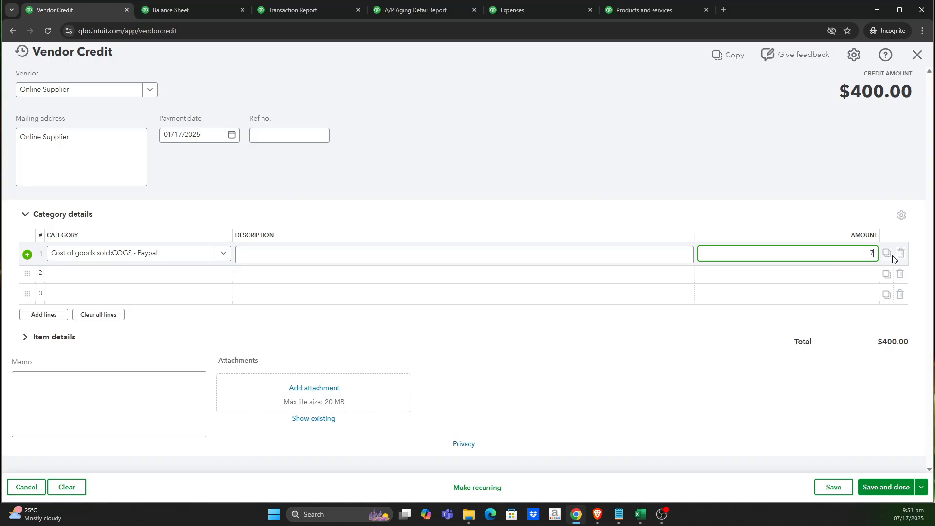
text(00)
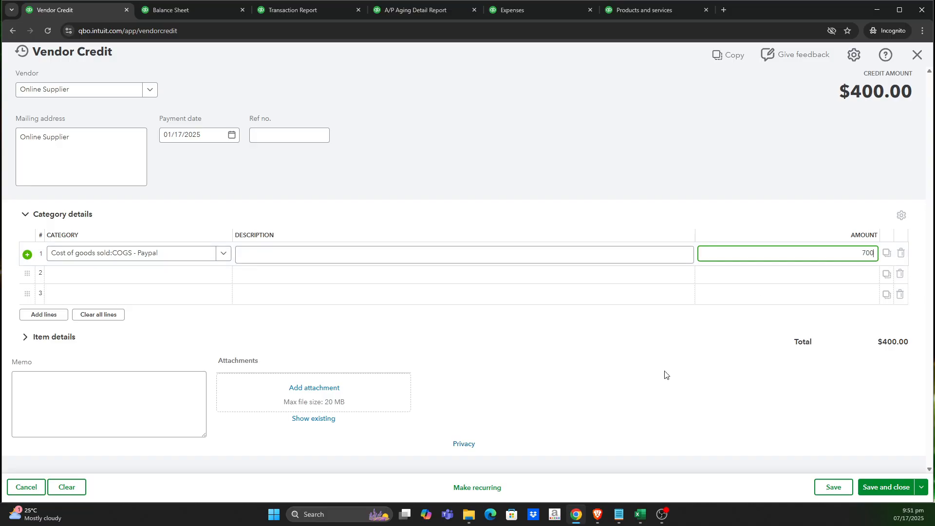
click(665, 374)
click(305, 11)
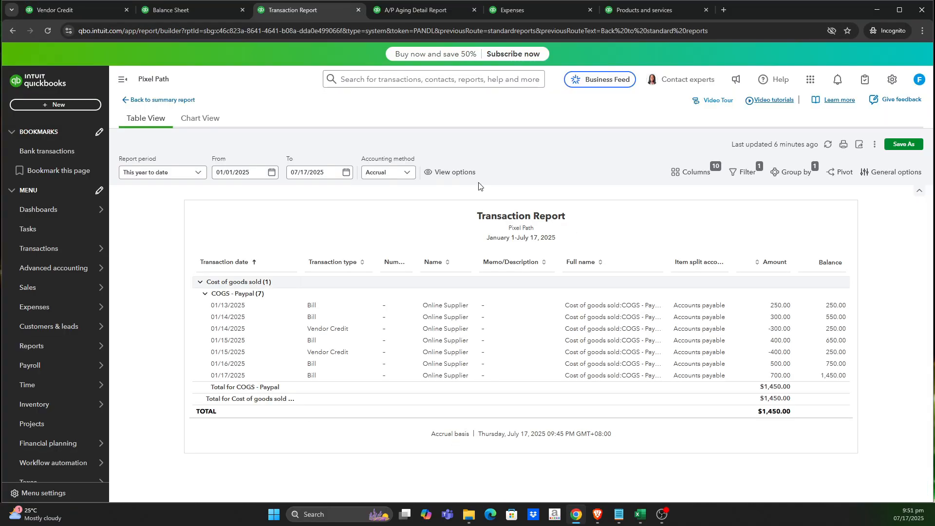
click(82, 14)
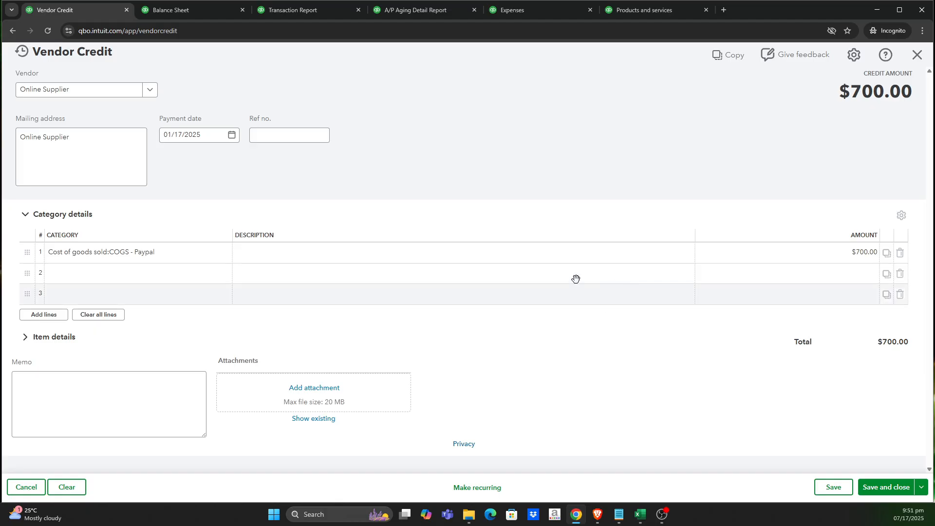
click(892, 488)
Reload the Balance Sheet, the Transaction Report, the A/P Aging Detail Report and Online Supplier's vendor page after the vendor credit.
click(185, 10)
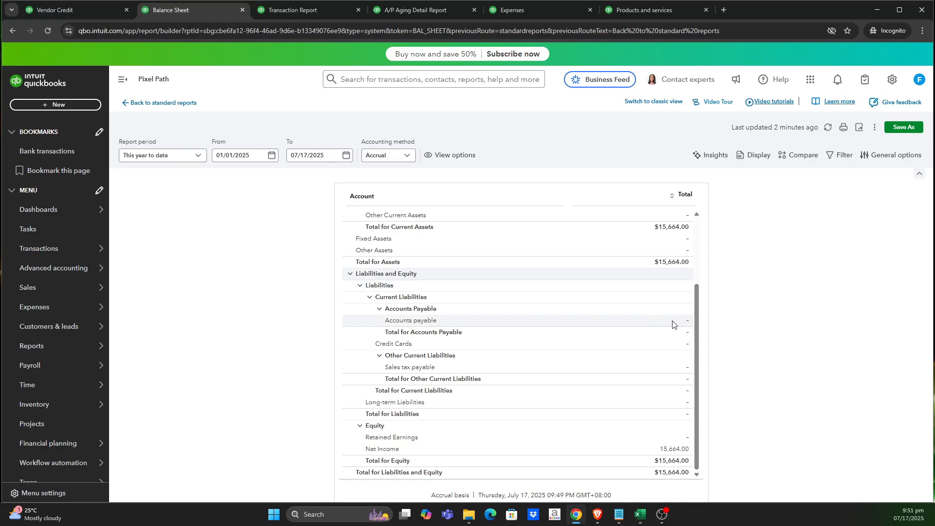
click(47, 31)
click(293, 10)
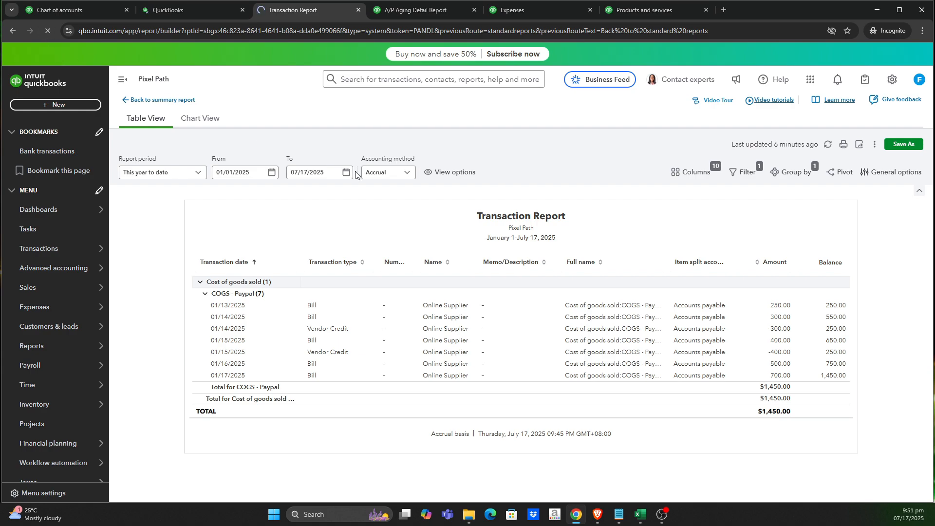
click(420, 13)
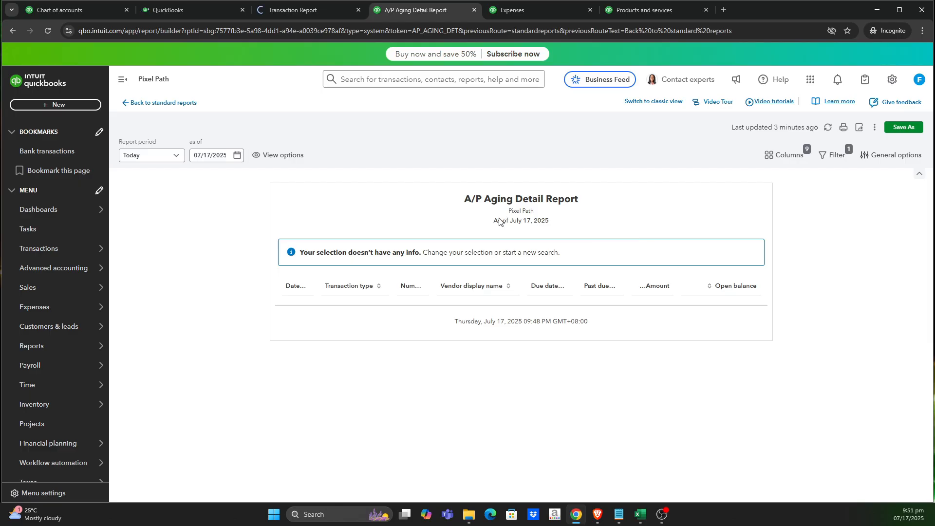
click(46, 32)
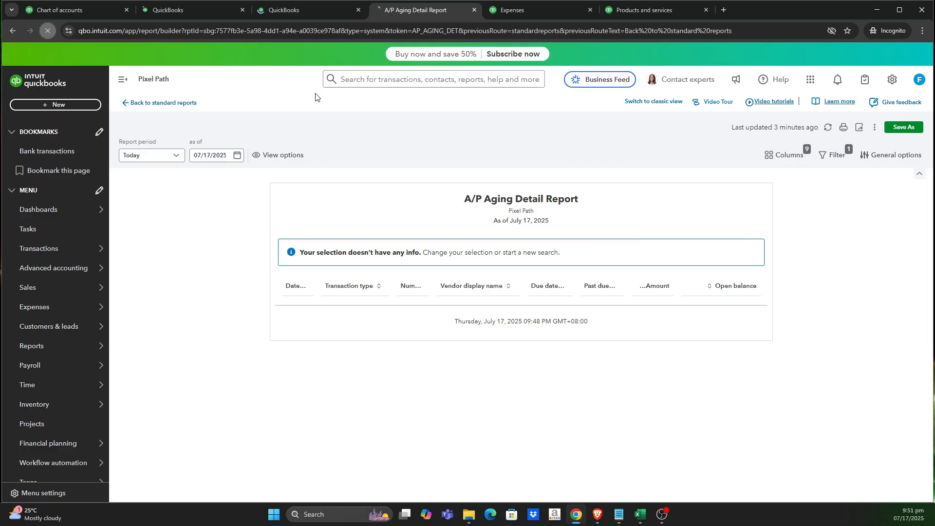
click(535, 11)
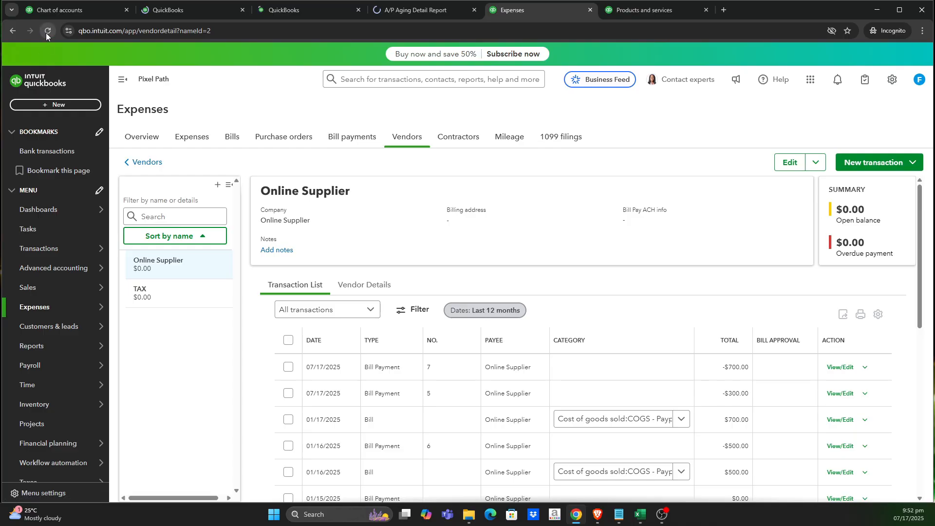
Check accounts payable on the Balance Sheet, the COGS - Paypal transactions, the A/P Aging Detail Report and Online Supplier's open balance.
click(185, 11)
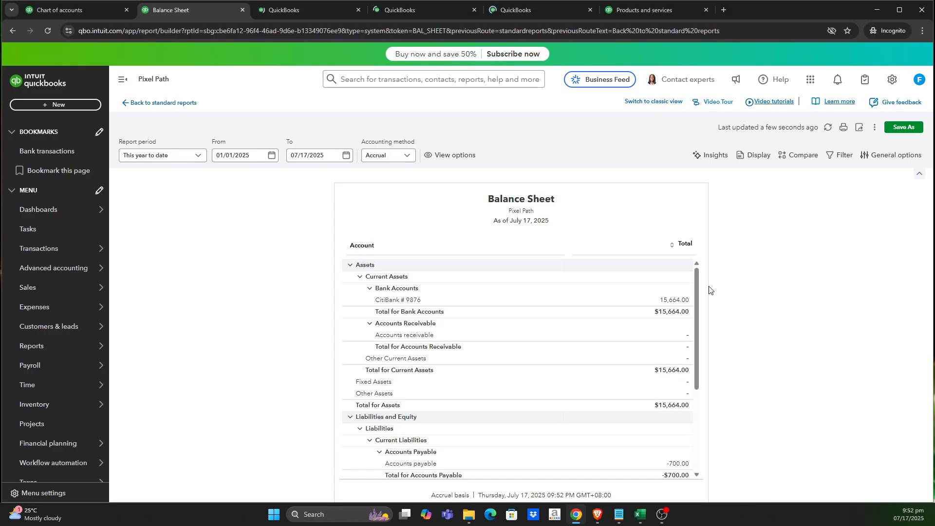
scroll(697, 297, down, 2)
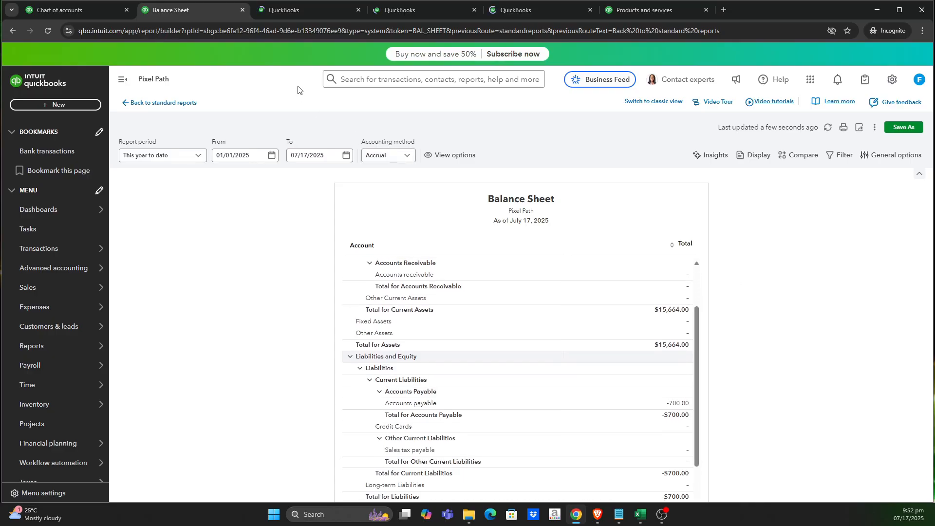
click(296, 10)
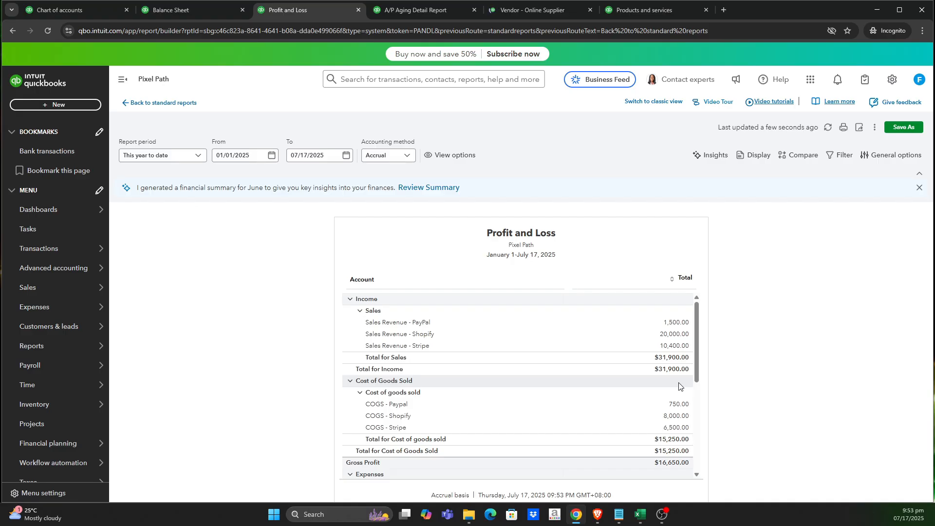
click(680, 405)
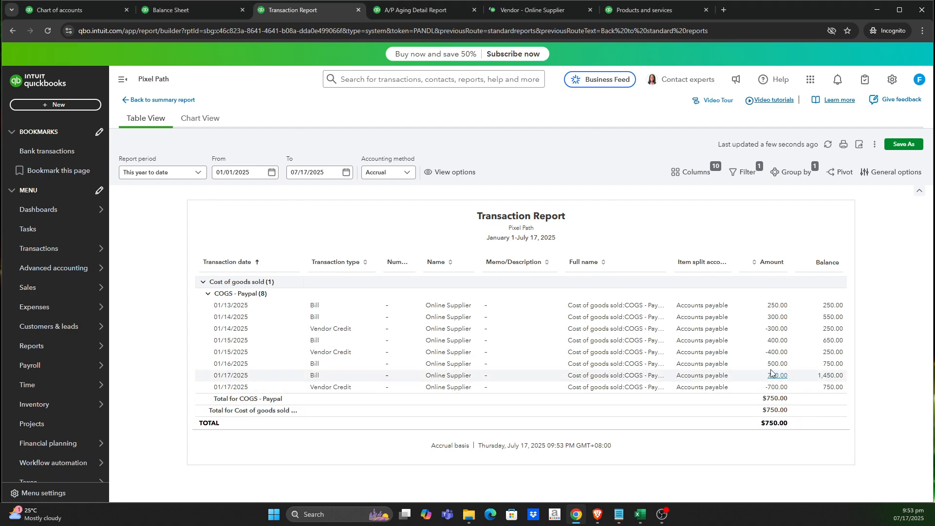
click(416, 9)
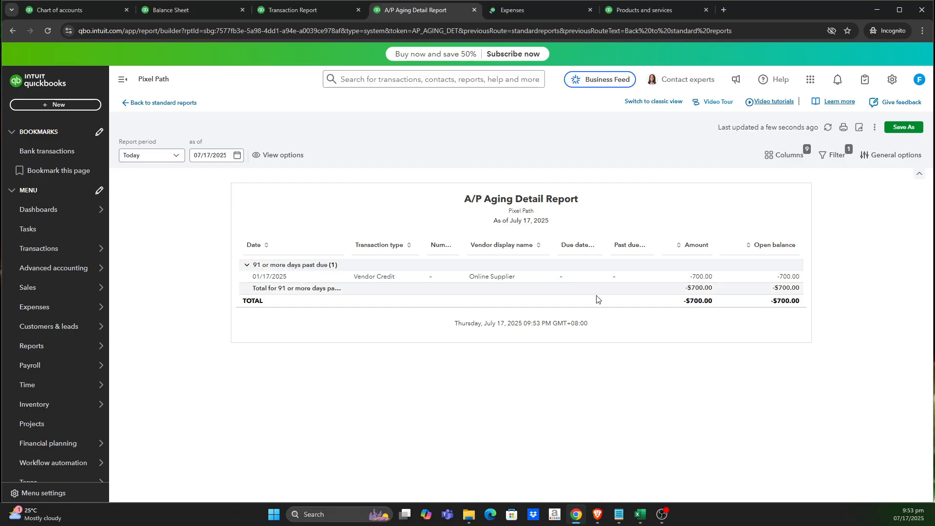
click(534, 11)
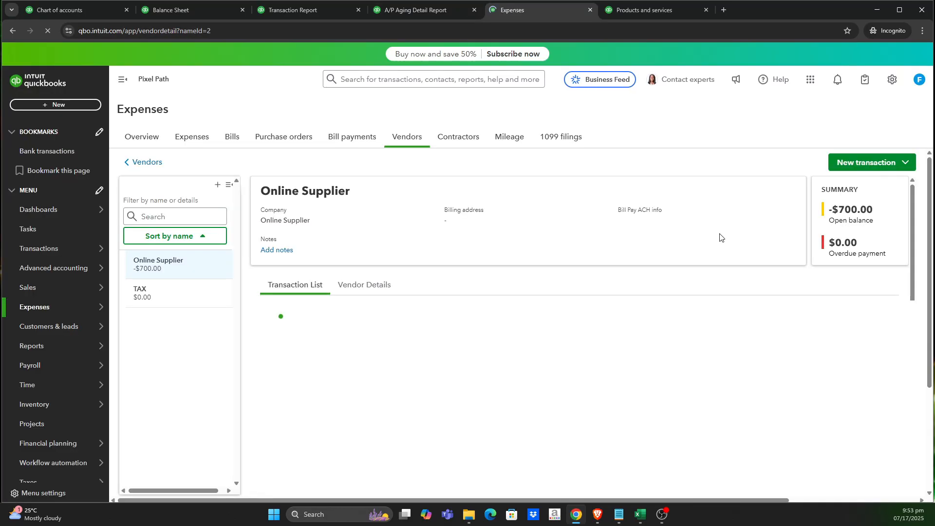
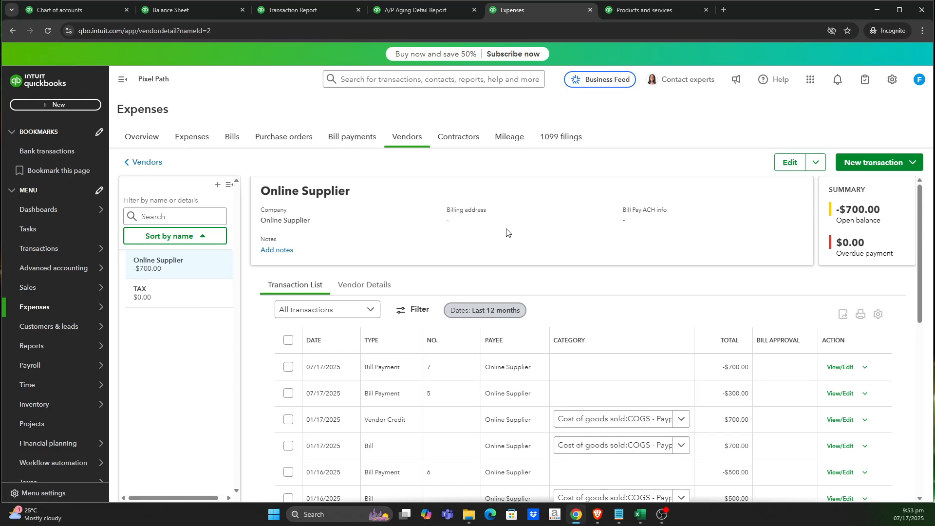
Start a new bill for Online Supplier dated 01/17/2025 and delete its prefilled COGS - Paypal category line.
click(59, 13)
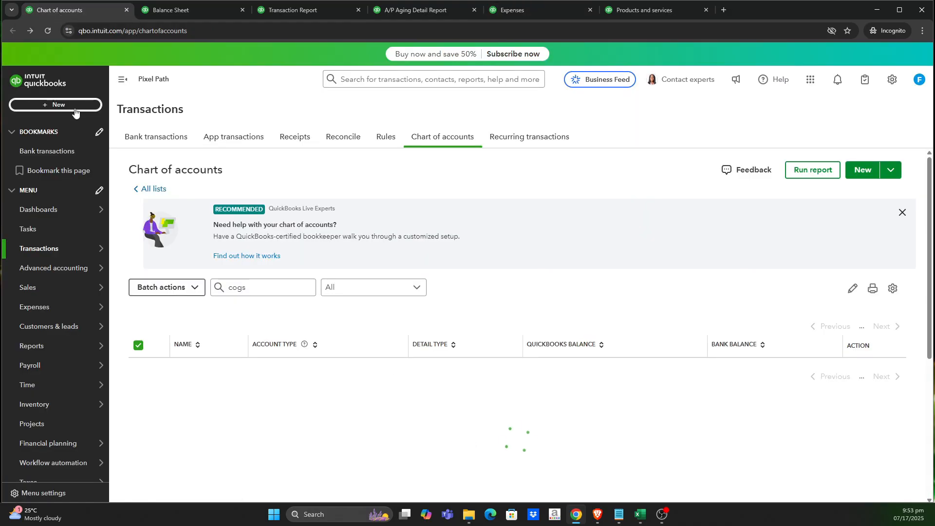
click(75, 108)
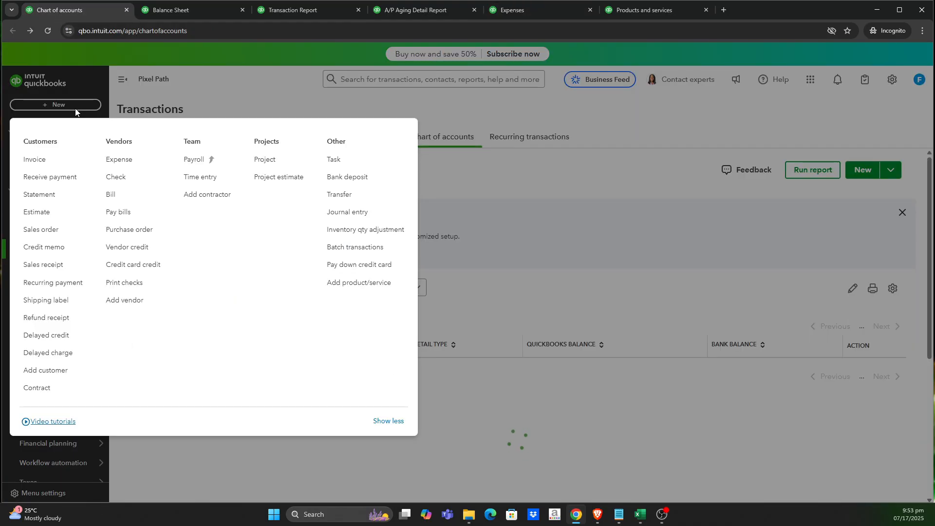
click(126, 198)
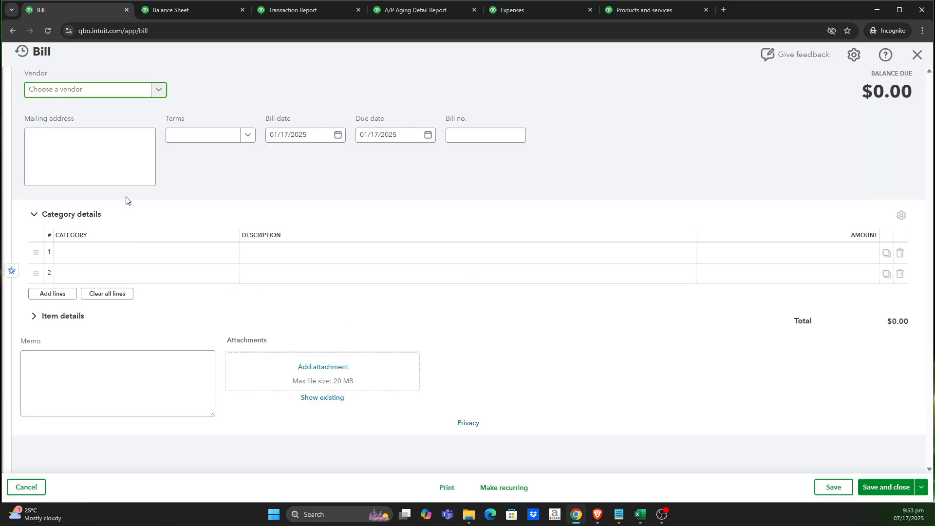
click(161, 90)
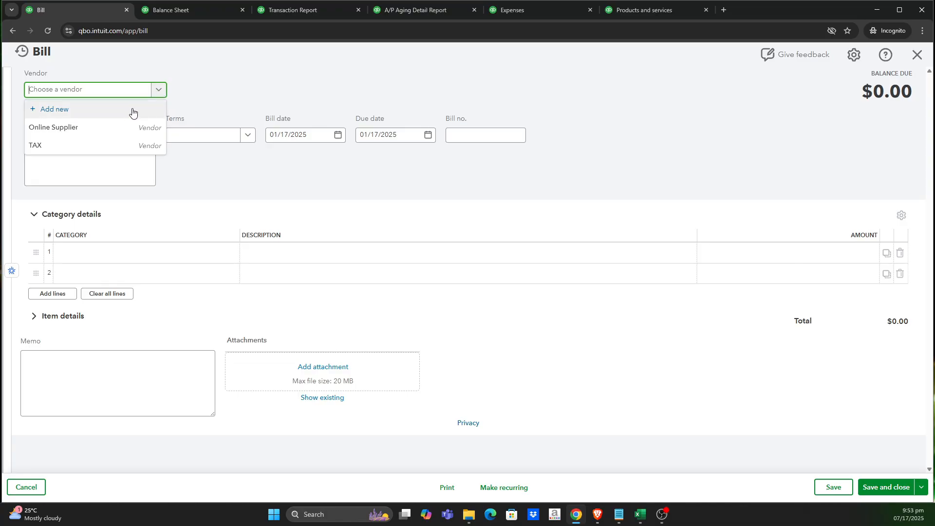
click(121, 128)
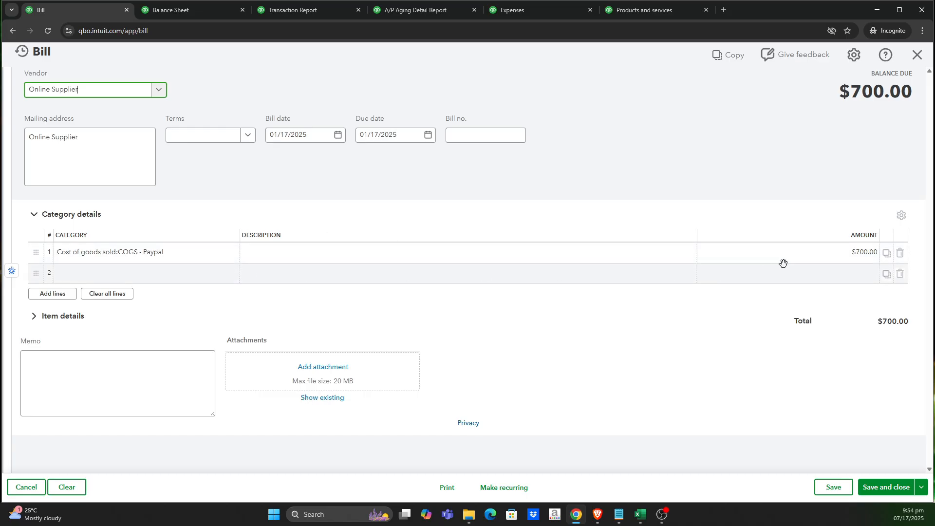
click(903, 257)
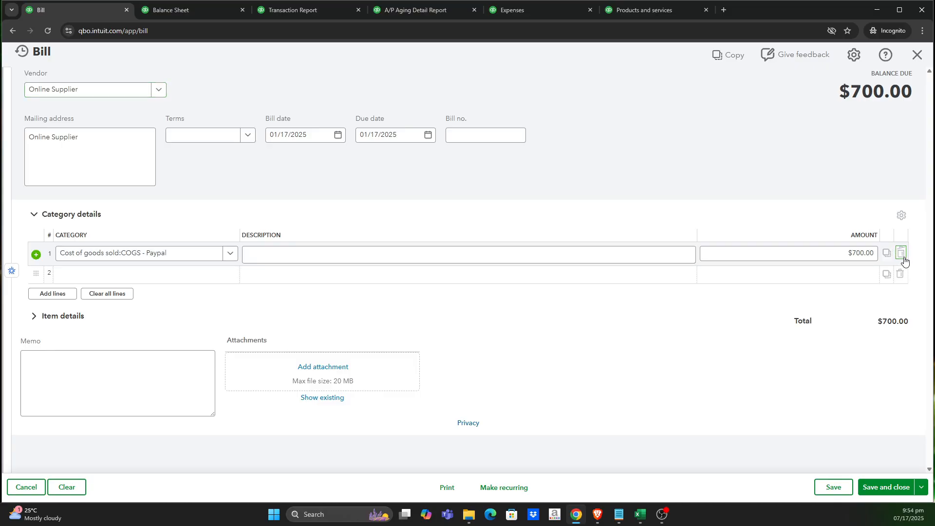
click(902, 254)
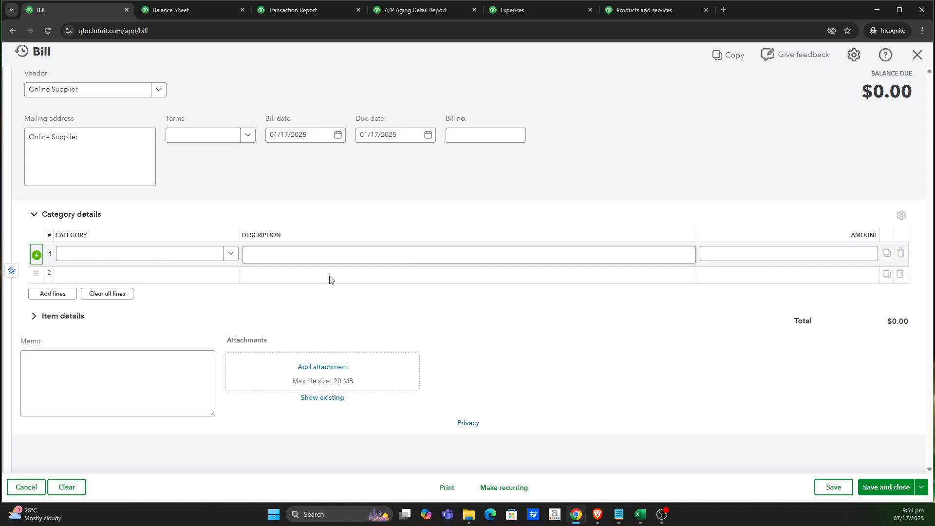
Add a new inventory item named Inventory from the first item details line of the bill.
click(50, 323)
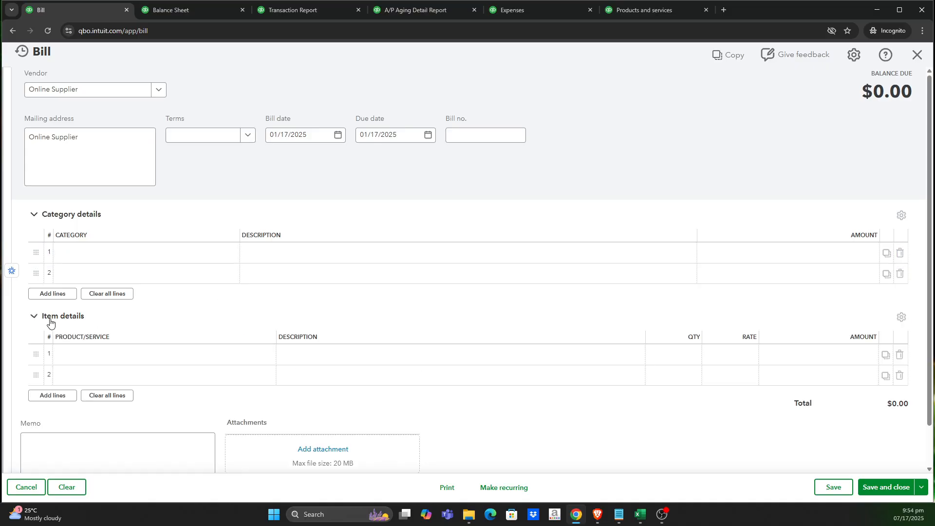
click(261, 361)
click(263, 362)
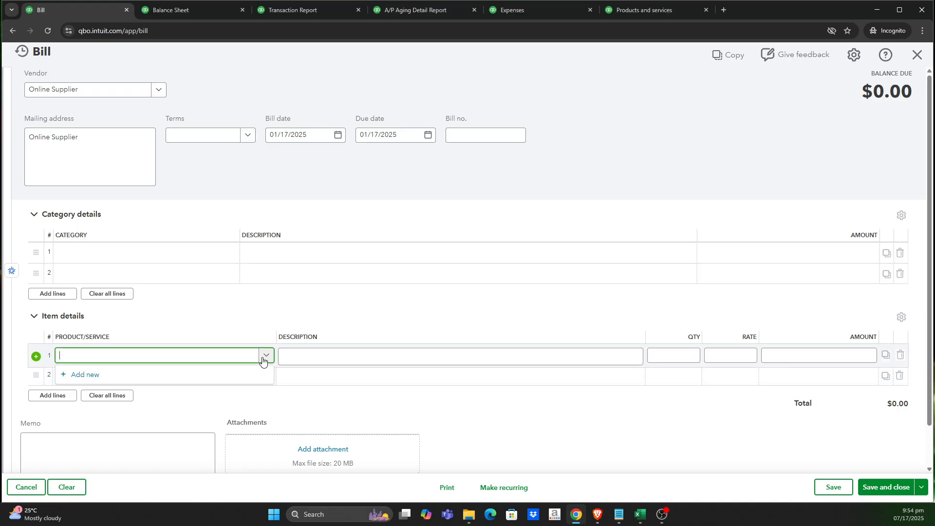
click(147, 379)
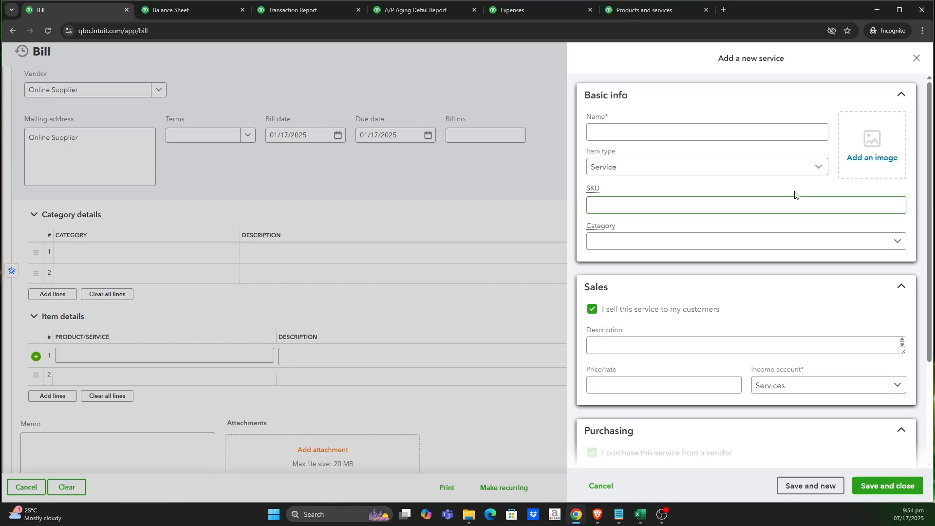
click(819, 169)
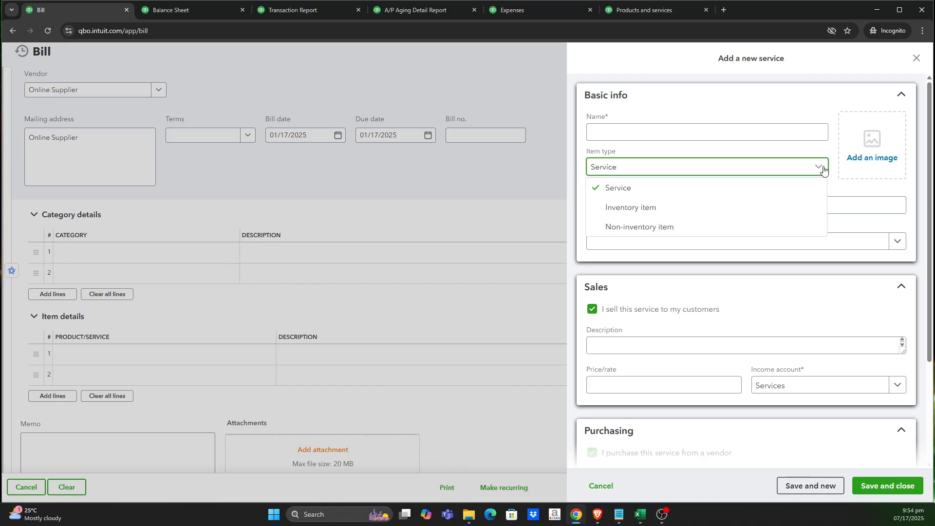
click(732, 208)
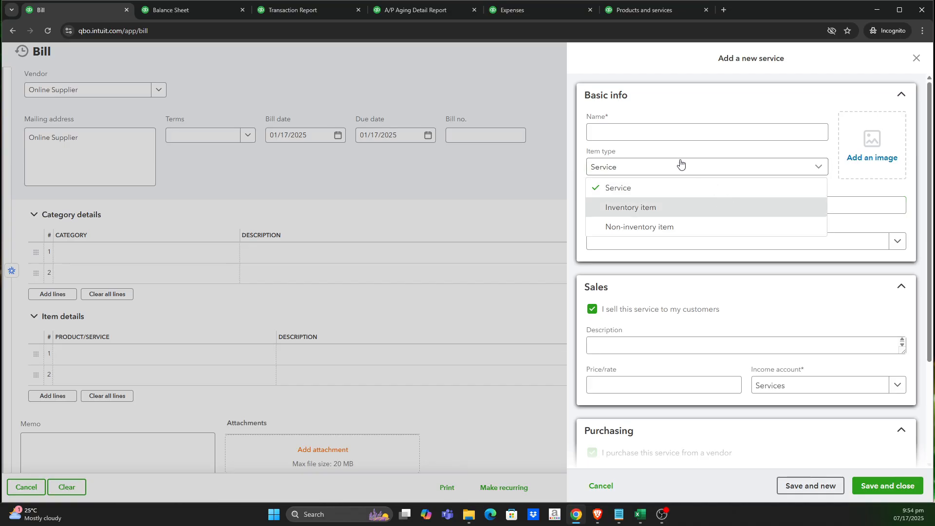
click(653, 128)
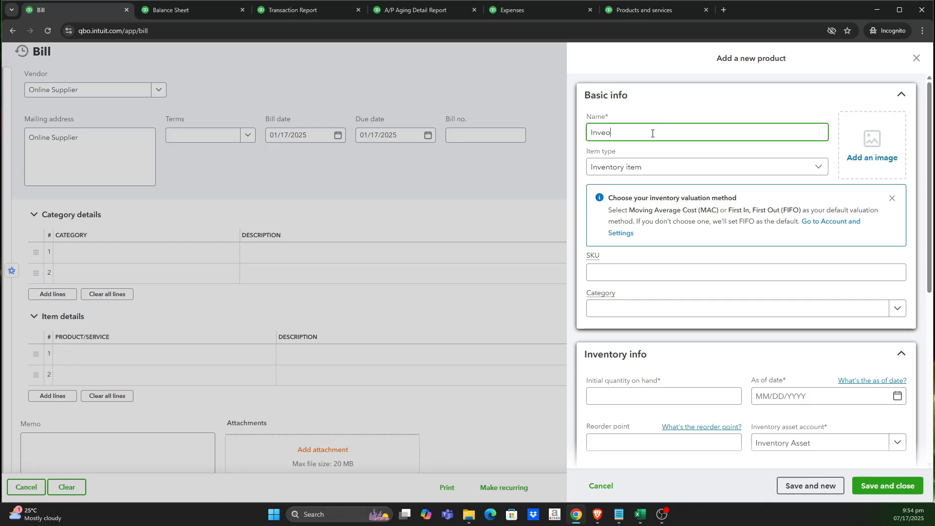
text(Inve)
key(BackSpace)
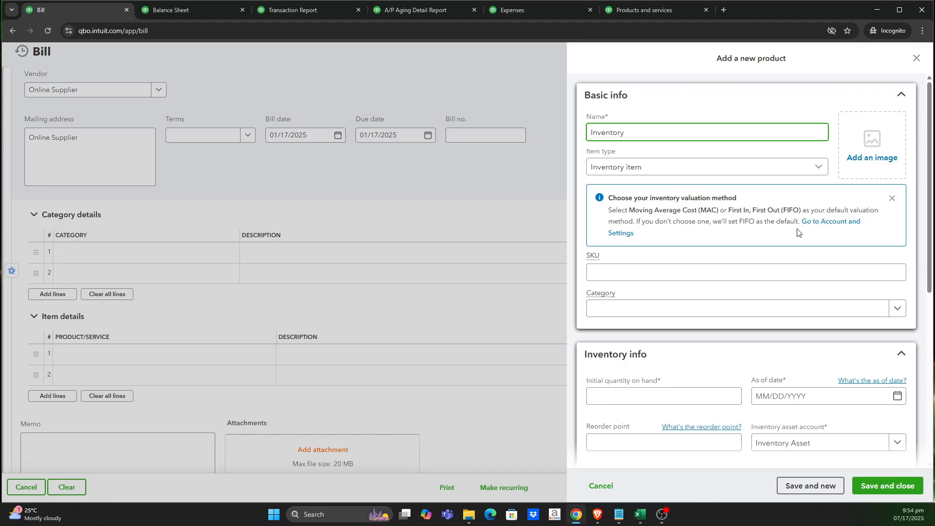
click(892, 199)
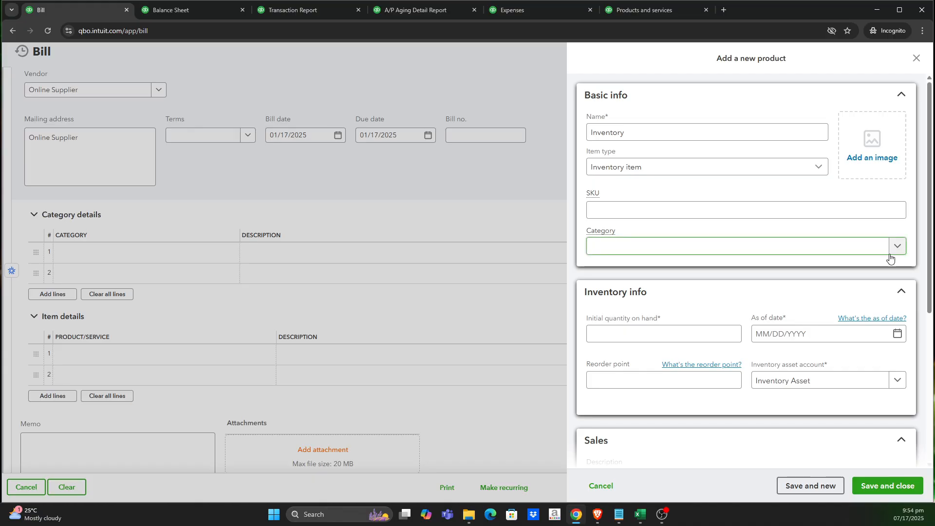
Set the new product's initial quantity on hand to 0 and its as-of date to 01/16/2025.
scroll(815, 311, down, 3)
click(673, 185)
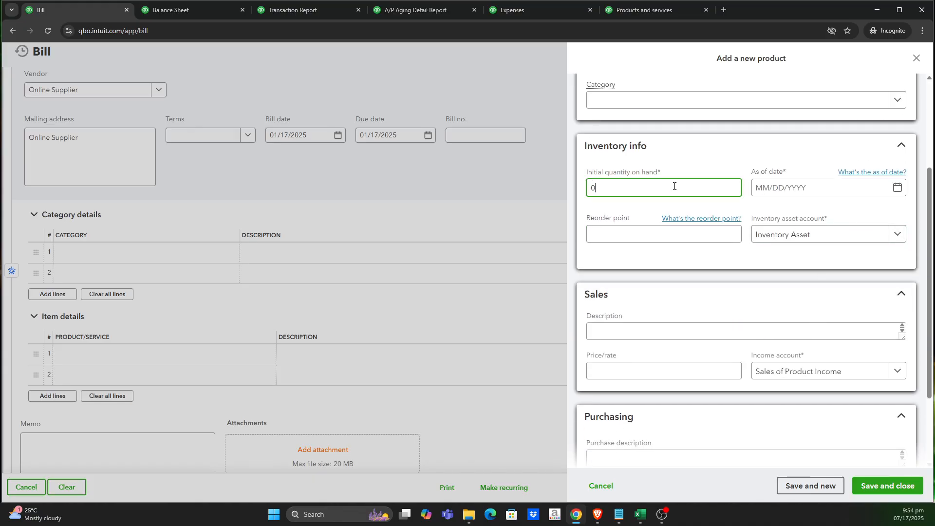
click(896, 194)
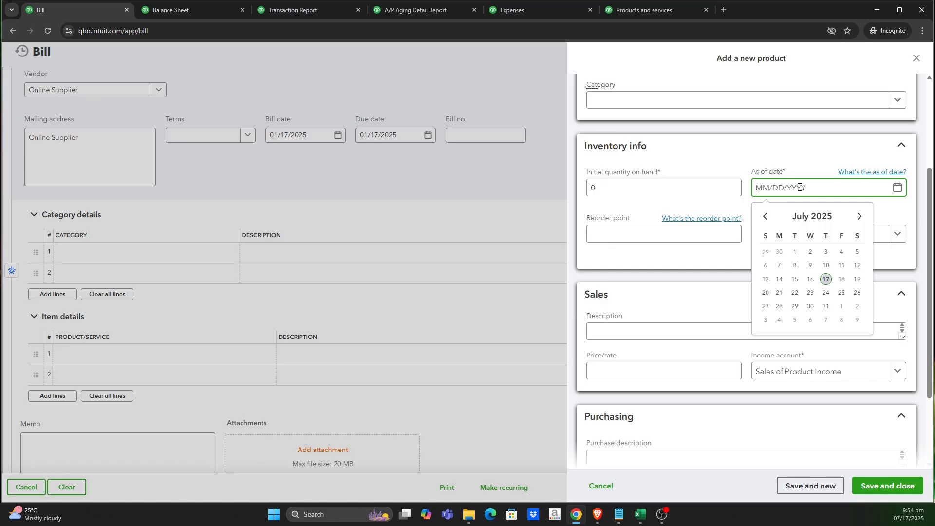
text(01/16/2025)
click(803, 161)
click(805, 159)
scroll(794, 214, up, 2)
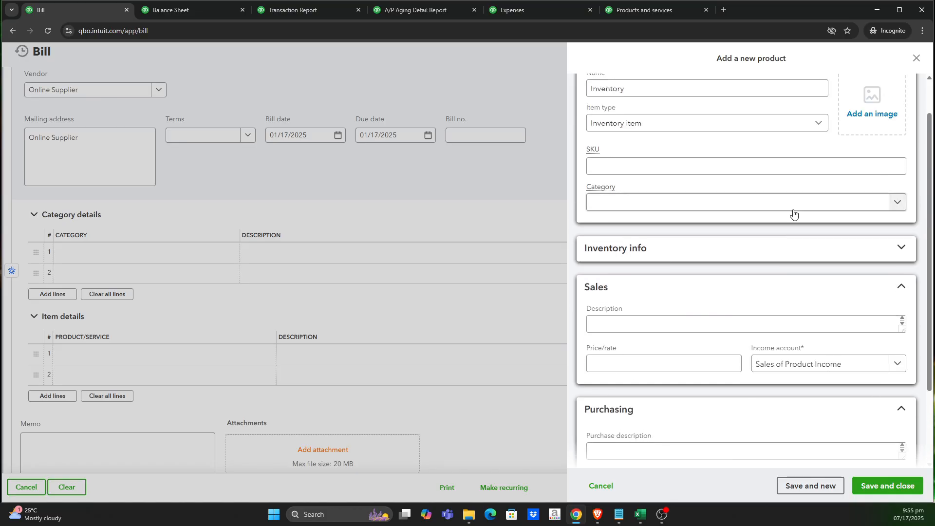
click(814, 254)
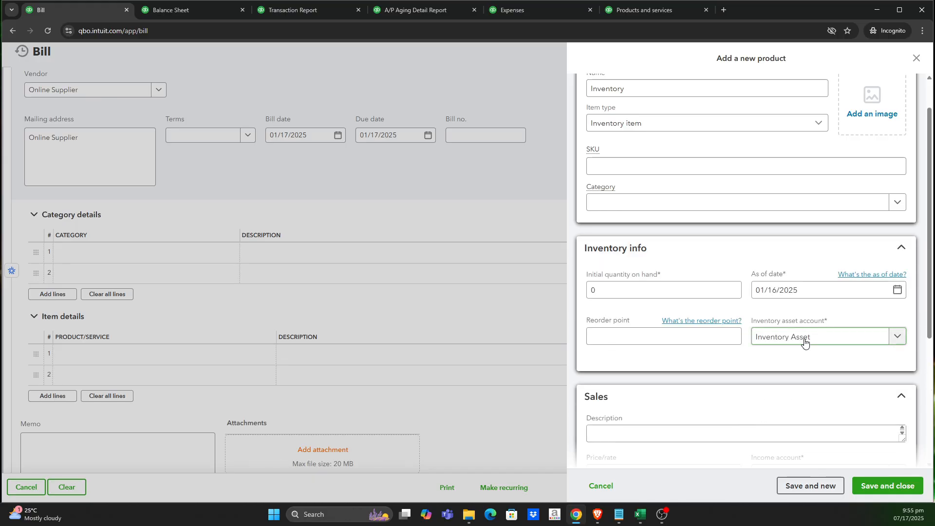
Review the new product's accounts, keep Cost of Goods Sold-1 as the expense account, and save and close the product.
scroll(804, 342, down, 2)
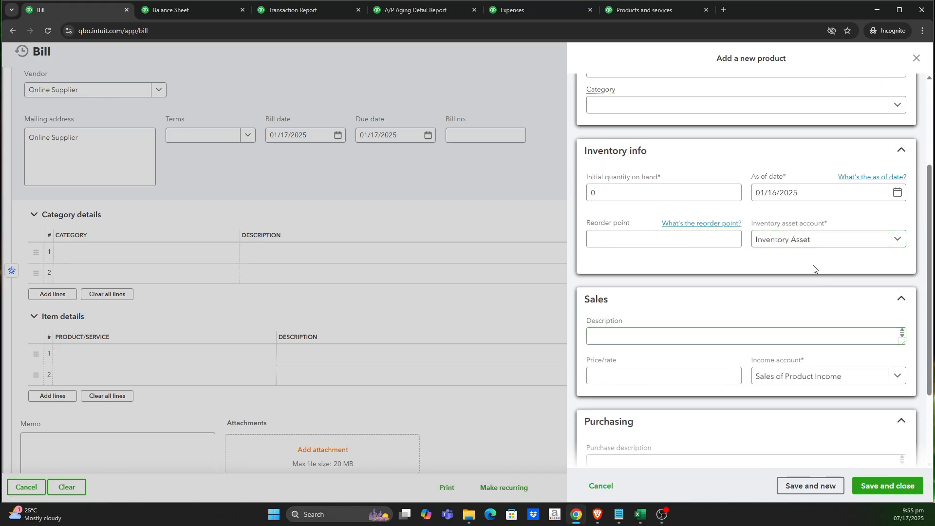
scroll(814, 267, down, 2)
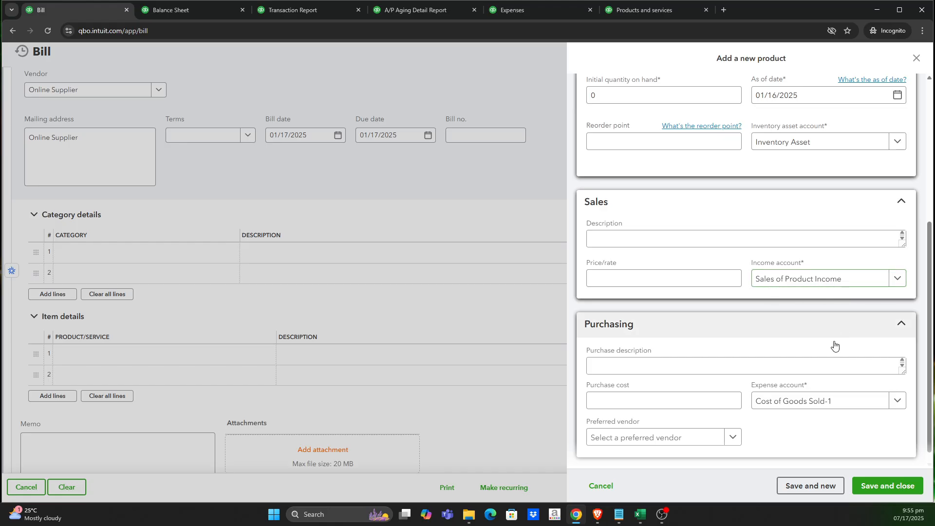
click(895, 402)
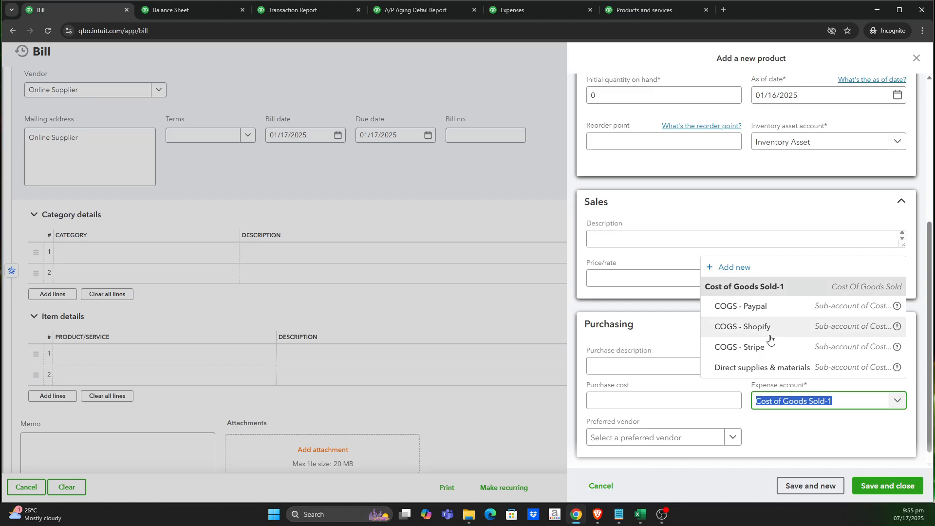
click(836, 438)
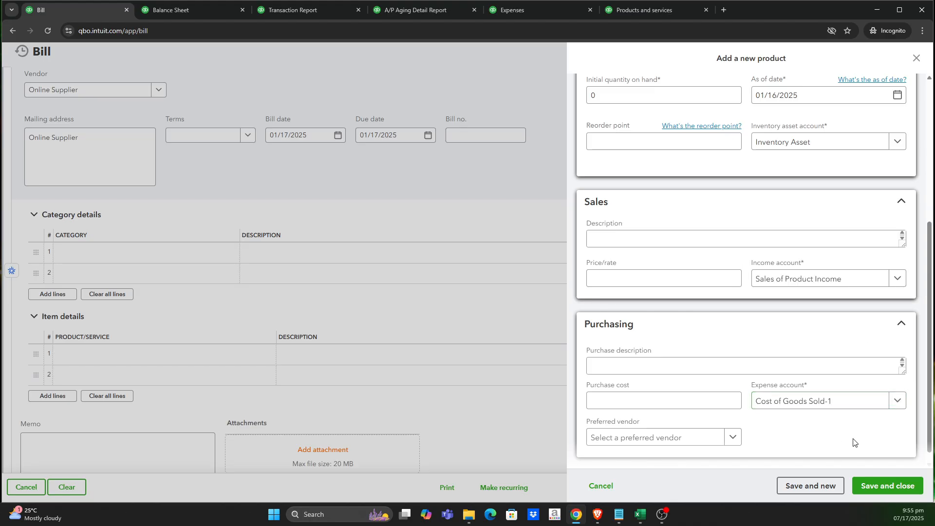
scroll(845, 419, up, 5)
scroll(828, 370, down, 5)
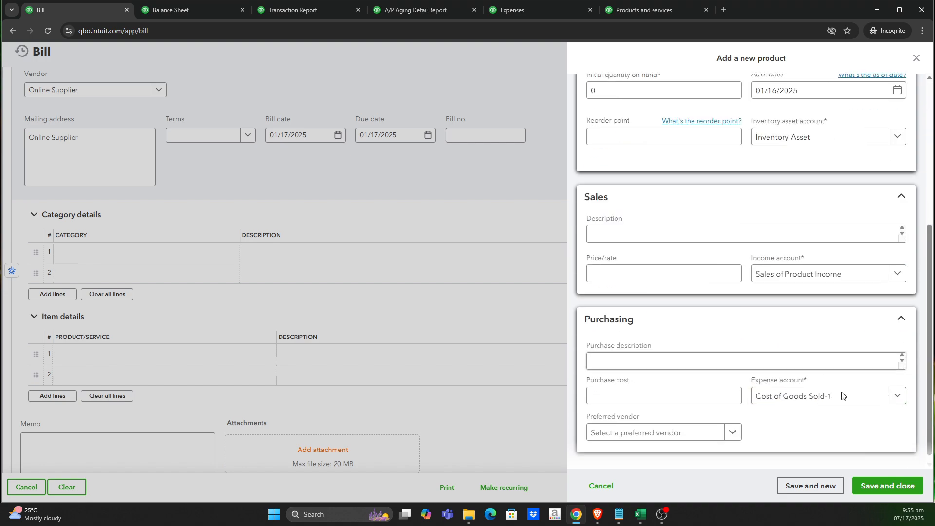
click(881, 487)
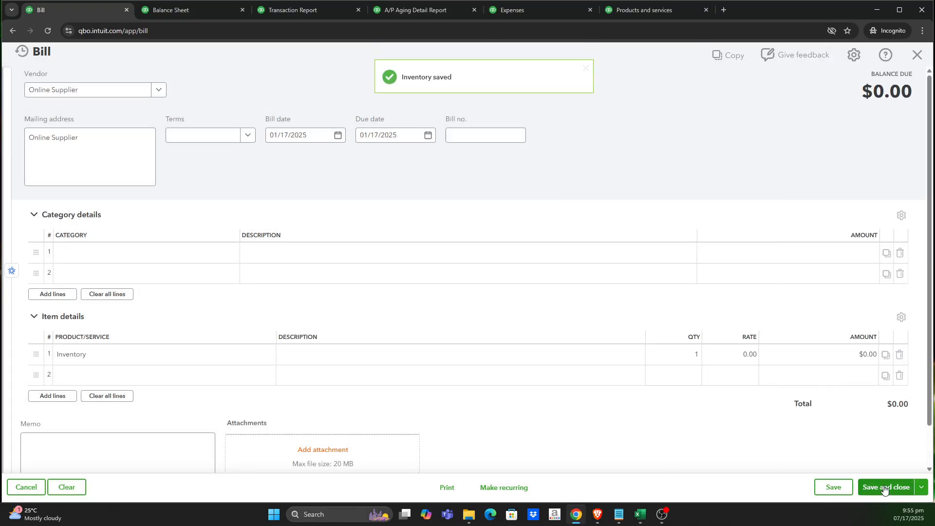
Set the rate of the bill's Inventory line to 700.
click(728, 363)
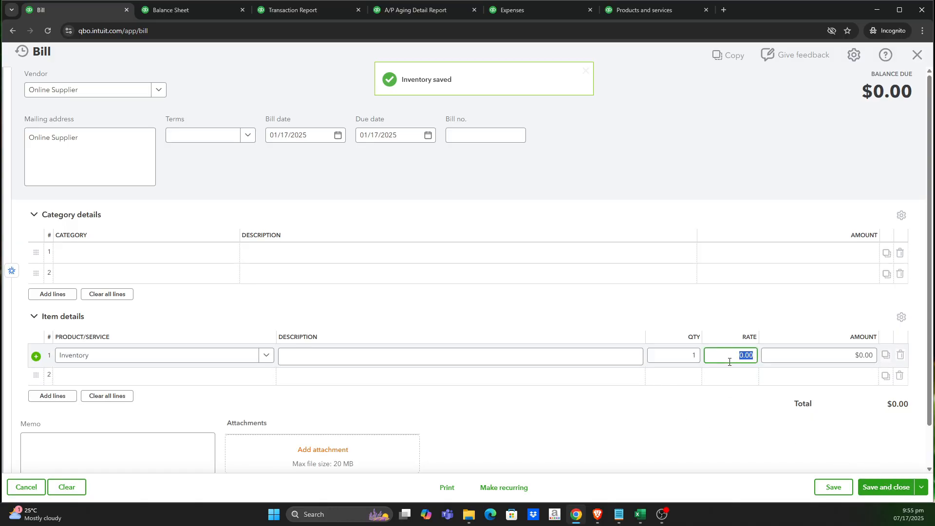
text(7)
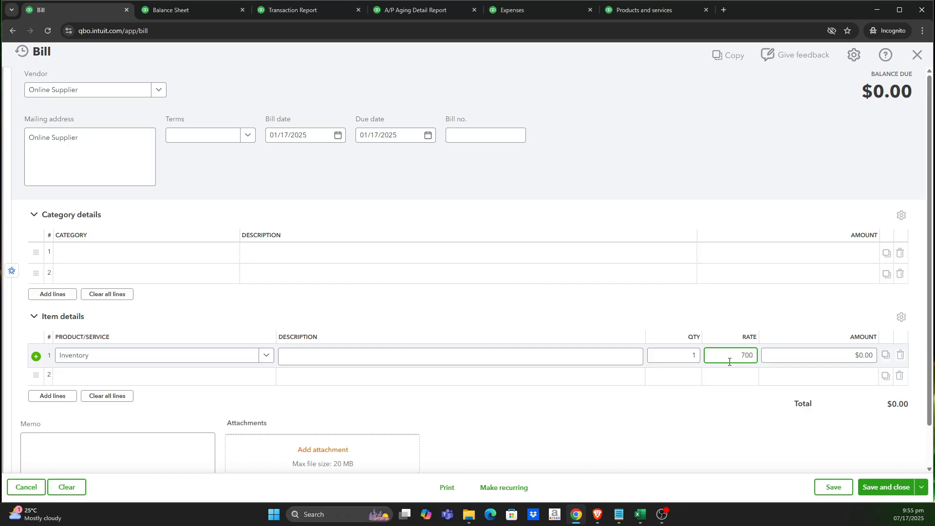
click(724, 441)
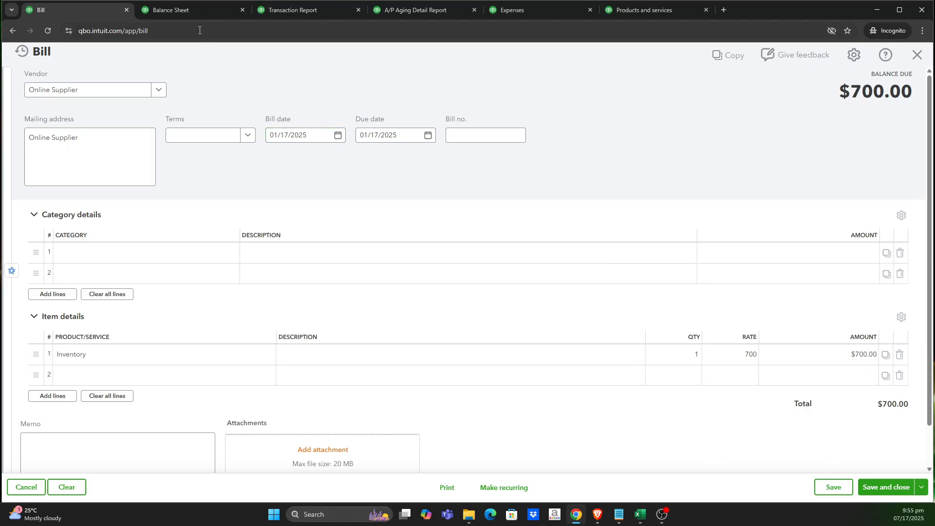
Review the reports and Online Supplier's page before saving the bill, and check the Inventory item's quantity on hand in the product list sorted by category.
click(188, 11)
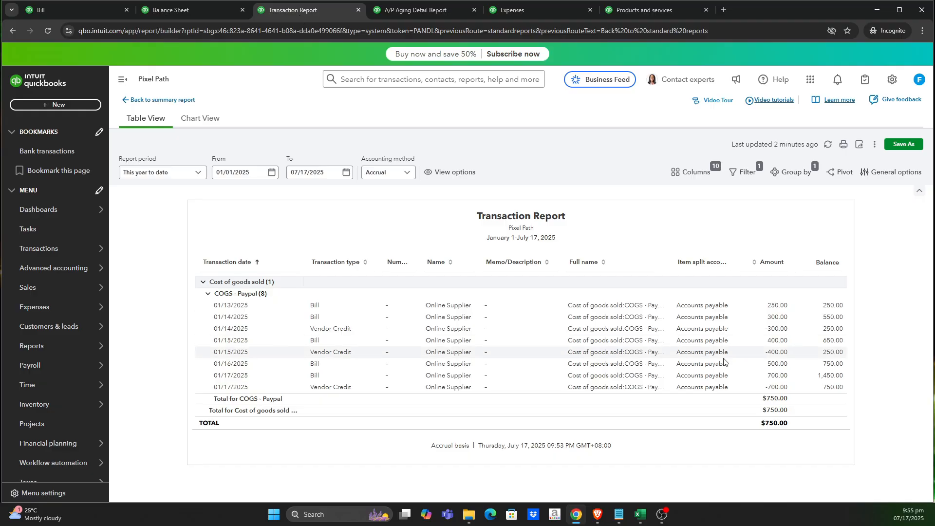
click(399, 15)
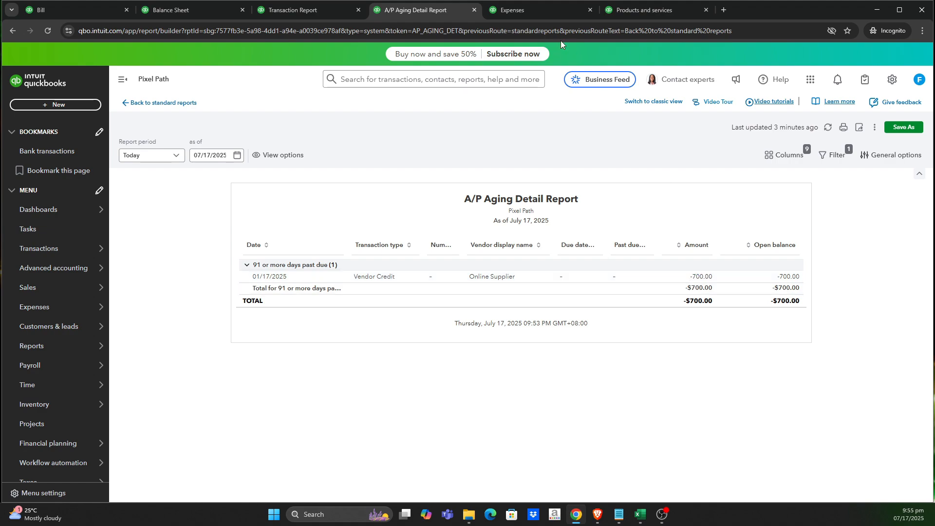
click(530, 13)
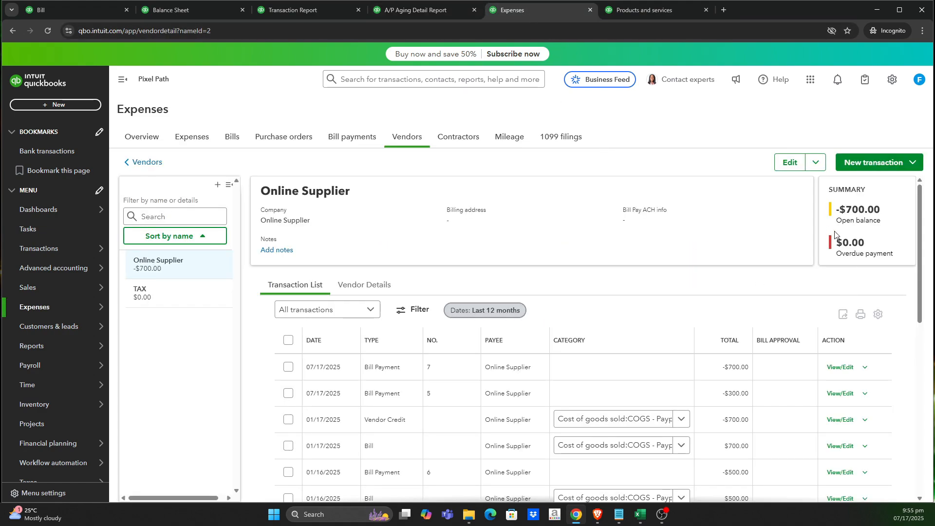
click(642, 12)
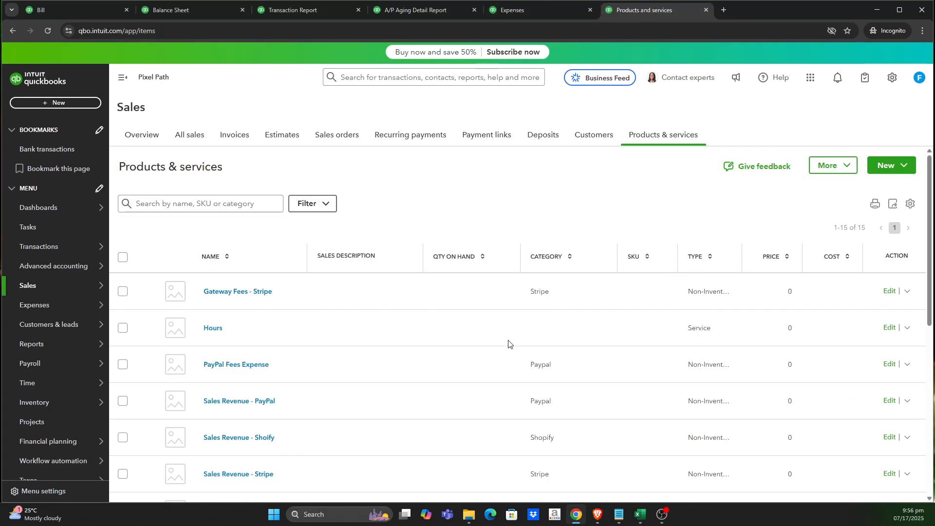
click(557, 265)
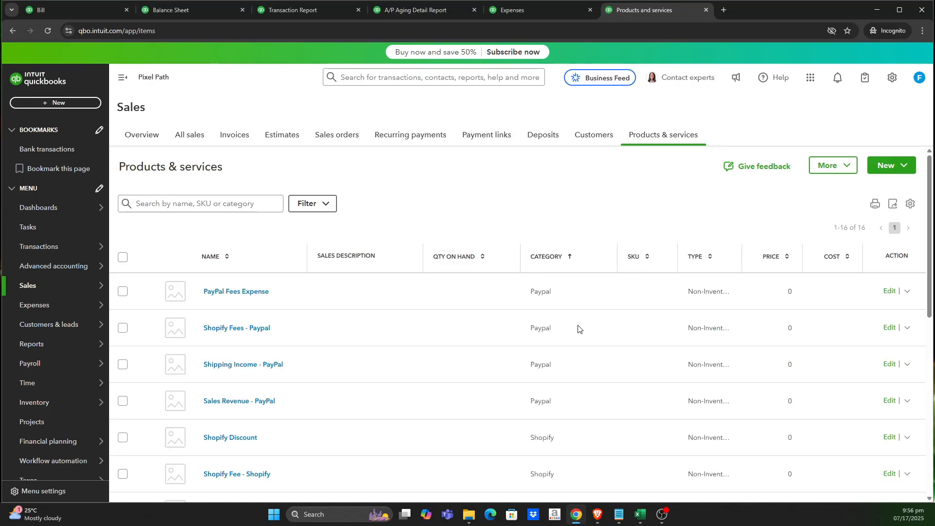
scroll(578, 328, down, 8)
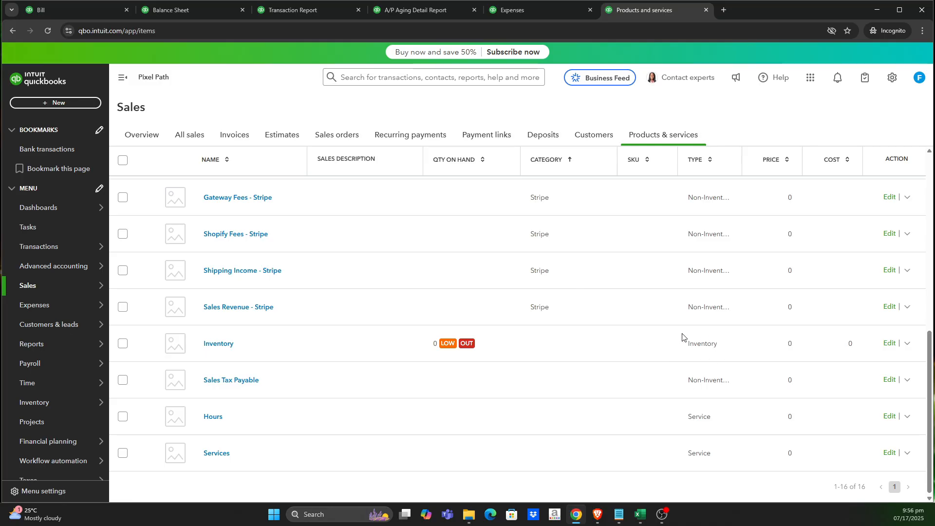
click(73, 10)
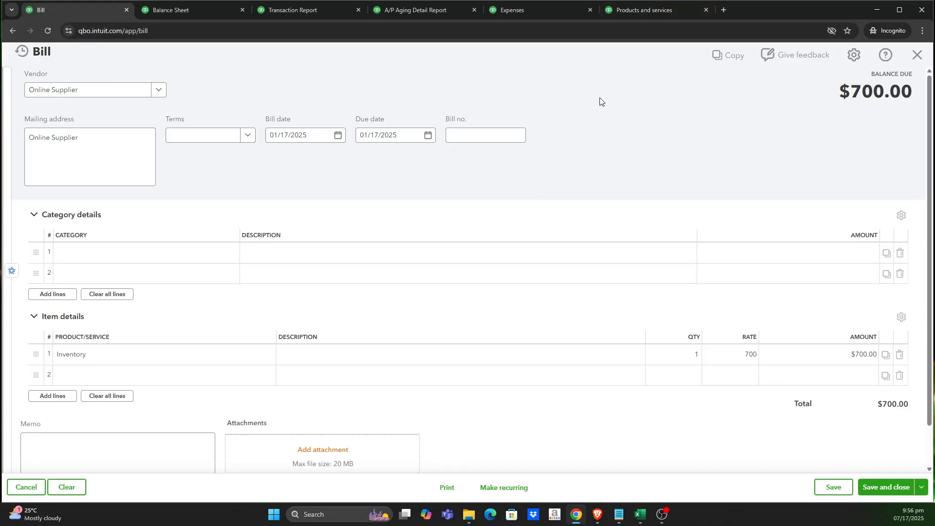
click(639, 11)
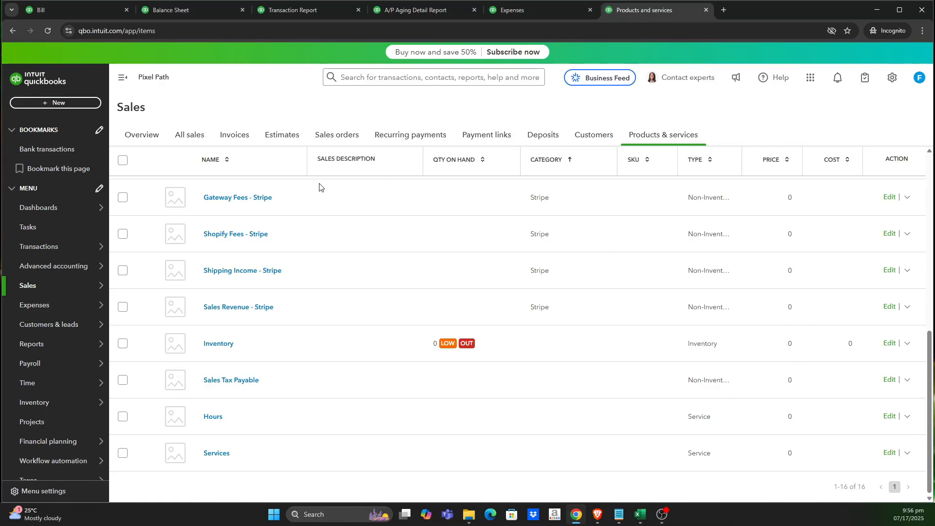
Return to Online Supplier's inventory bill and save and close it.
click(83, 15)
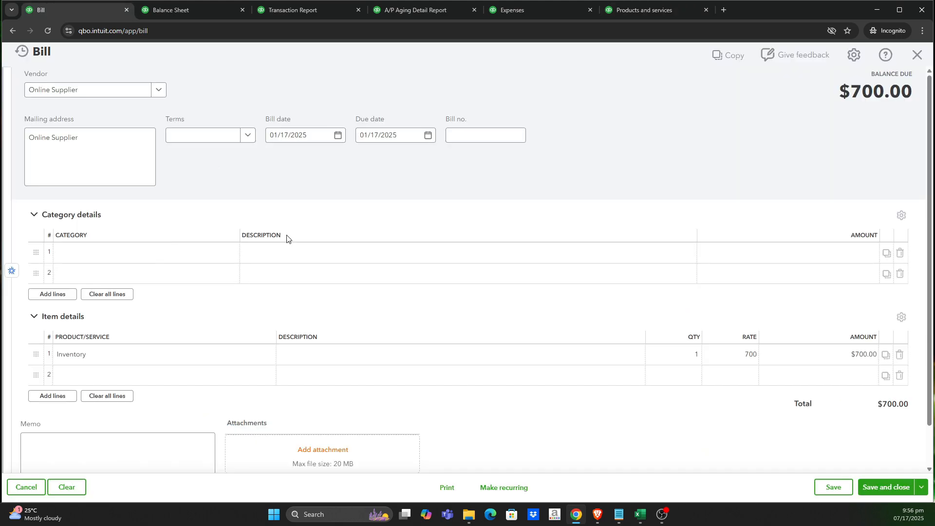
click(883, 487)
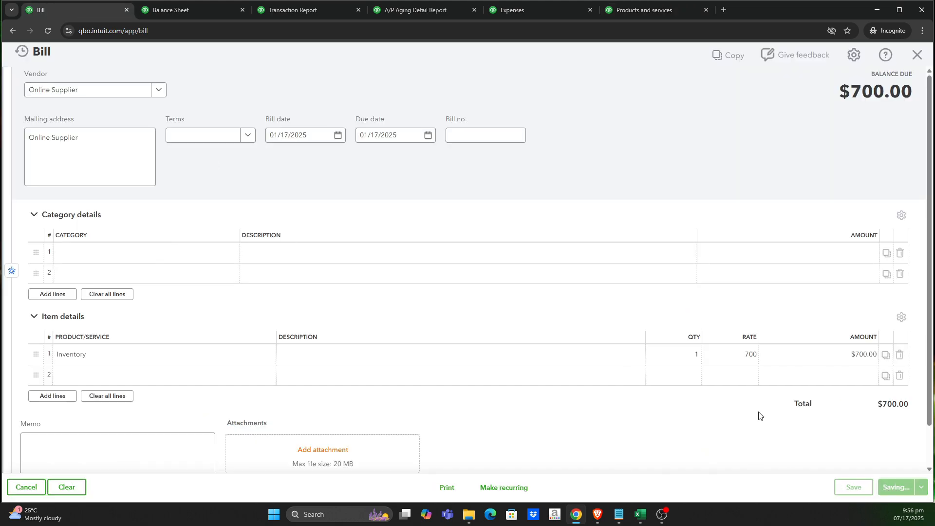
Refresh the Balance Sheet, the A/P Aging Detail Report, Online Supplier's page and the product list to include the saved bill.
click(188, 8)
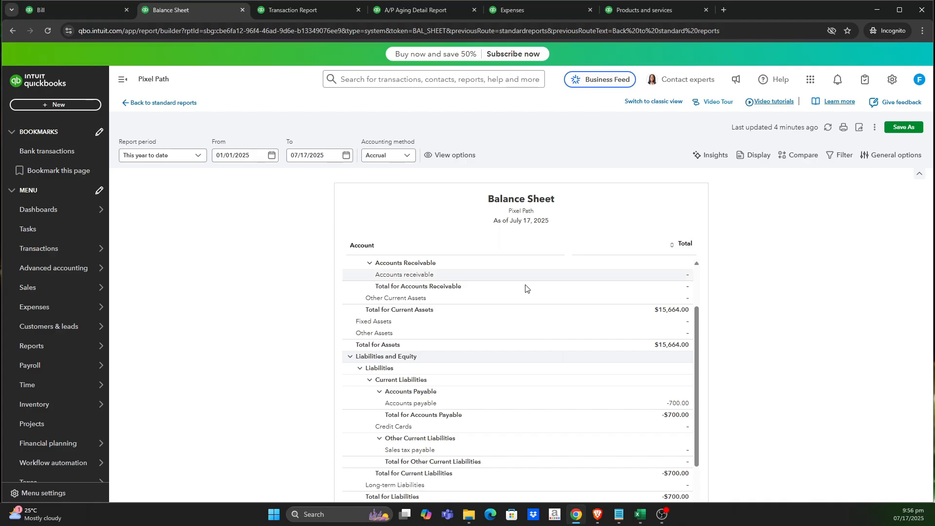
click(49, 32)
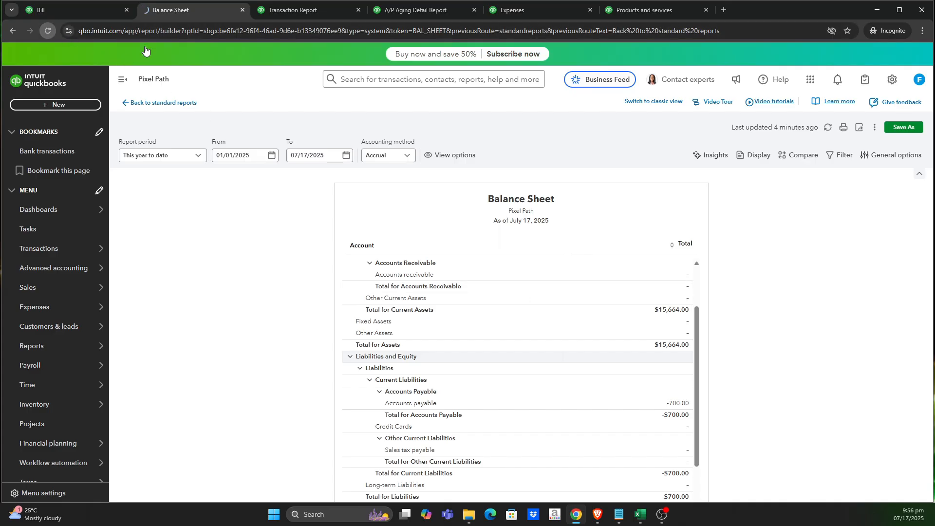
click(311, 11)
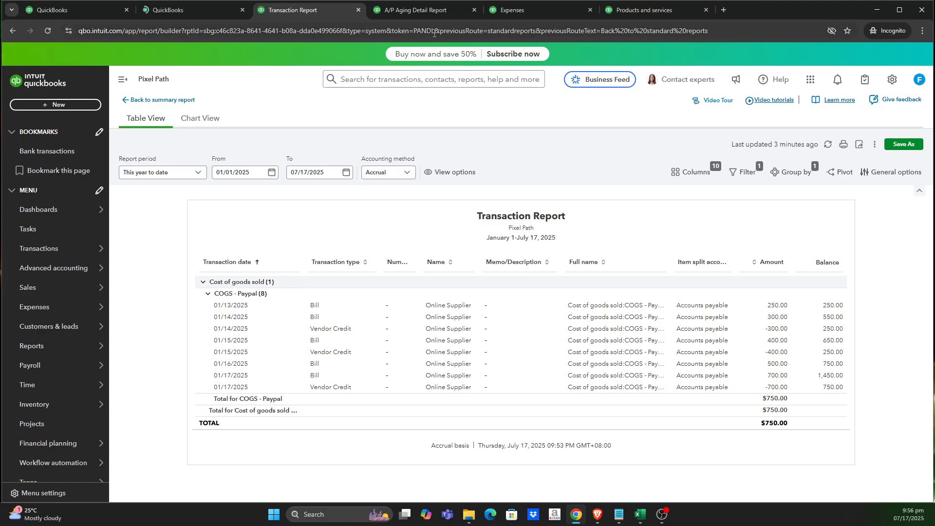
click(414, 12)
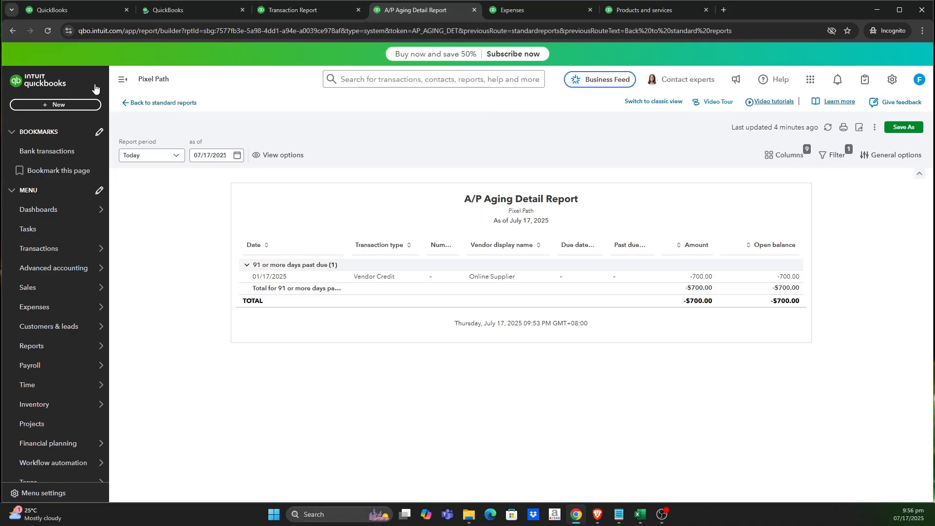
click(552, 14)
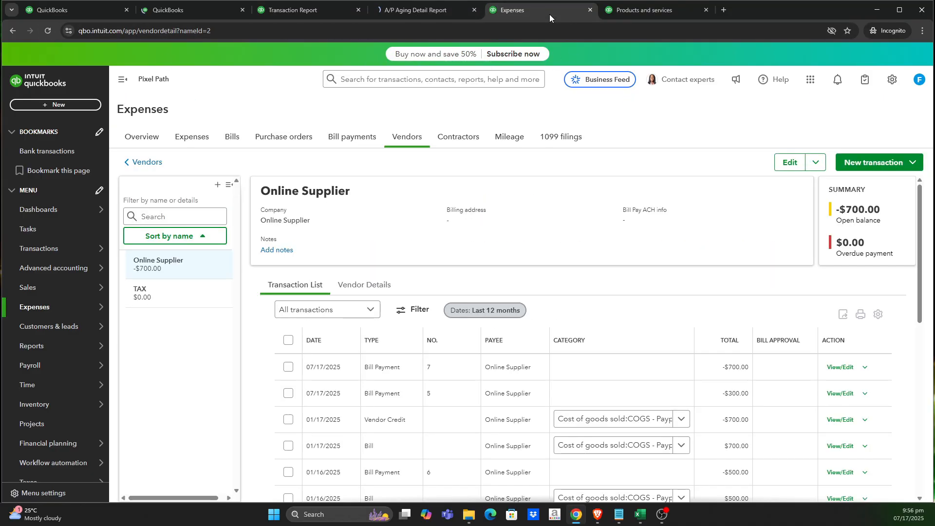
click(45, 32)
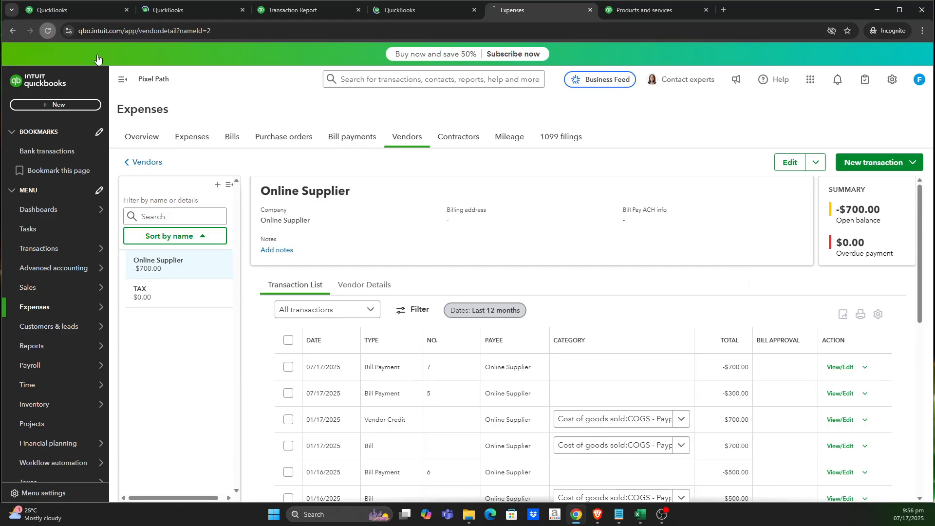
click(640, 15)
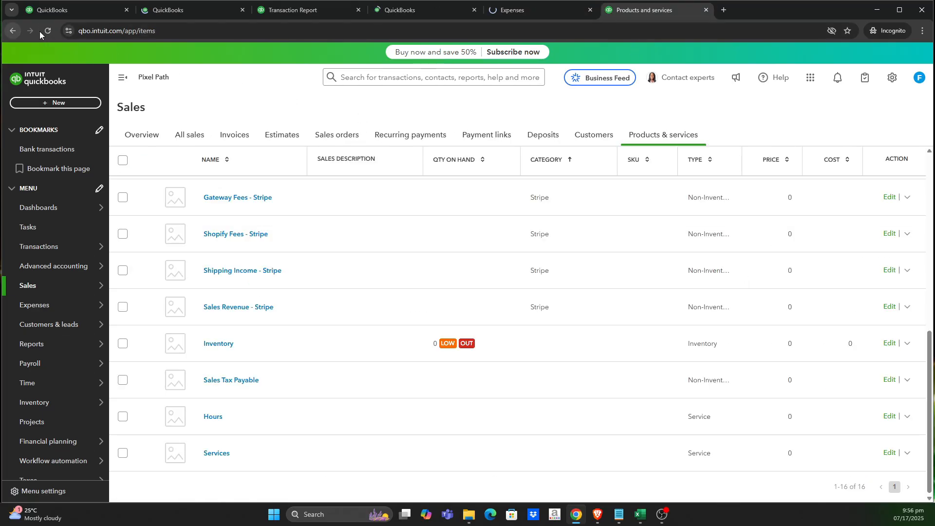
click(47, 30)
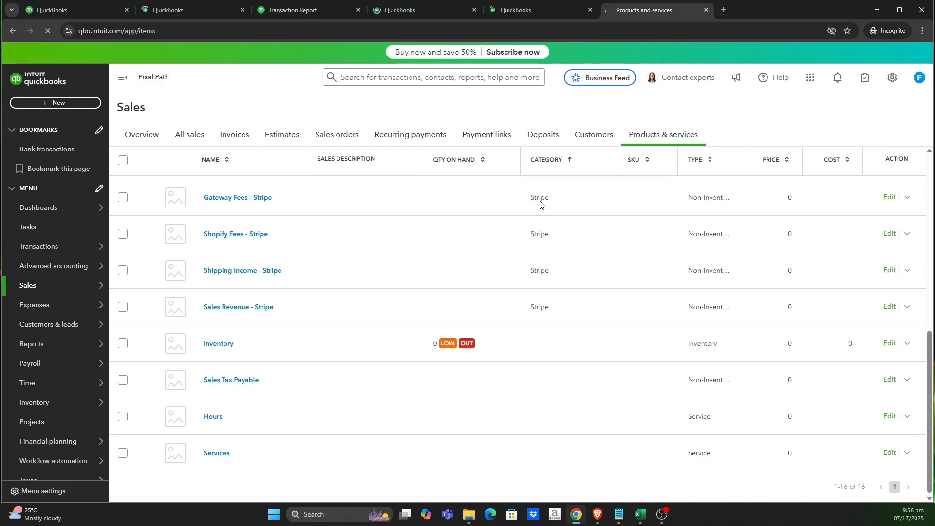
Review the Balance Sheet through equity, reload the COGS - Paypal transaction report, and compare the A/P aging with Online Supplier's balances.
click(170, 12)
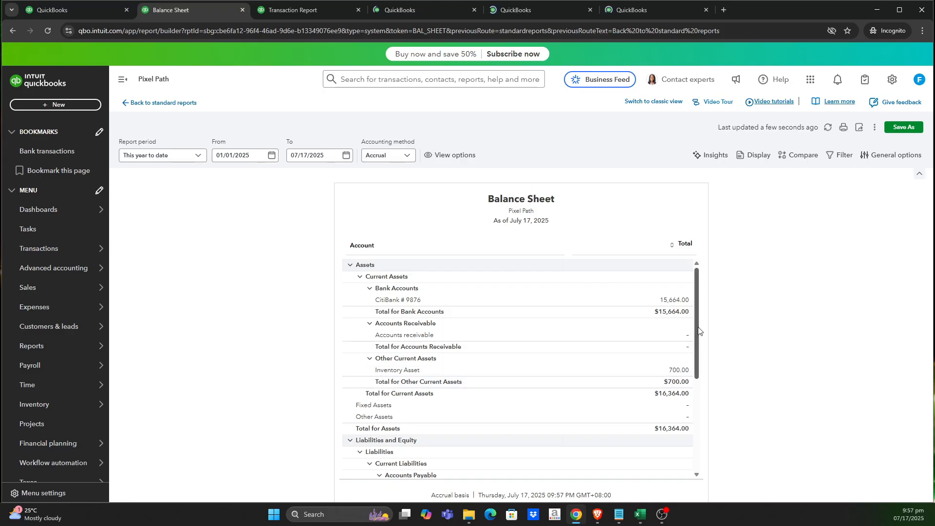
drag(699, 330, 706, 411)
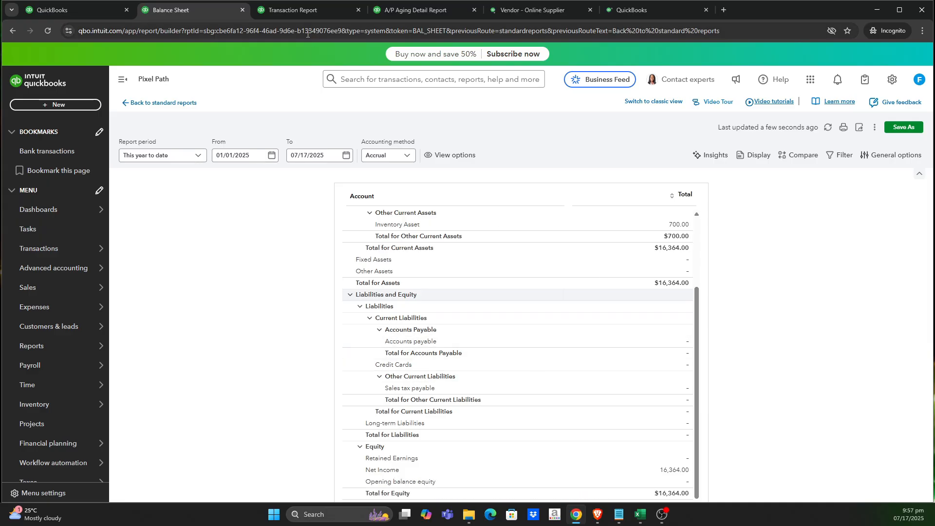
click(305, 10)
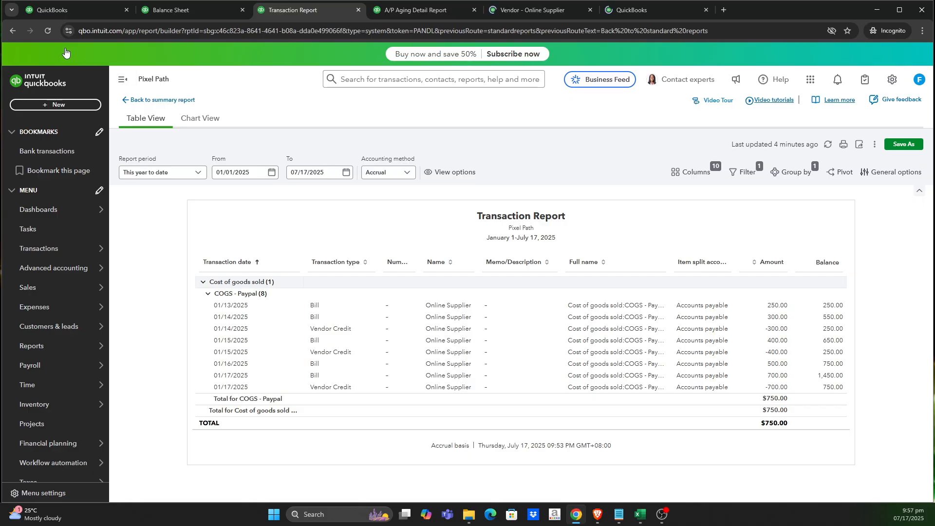
click(47, 31)
click(426, 16)
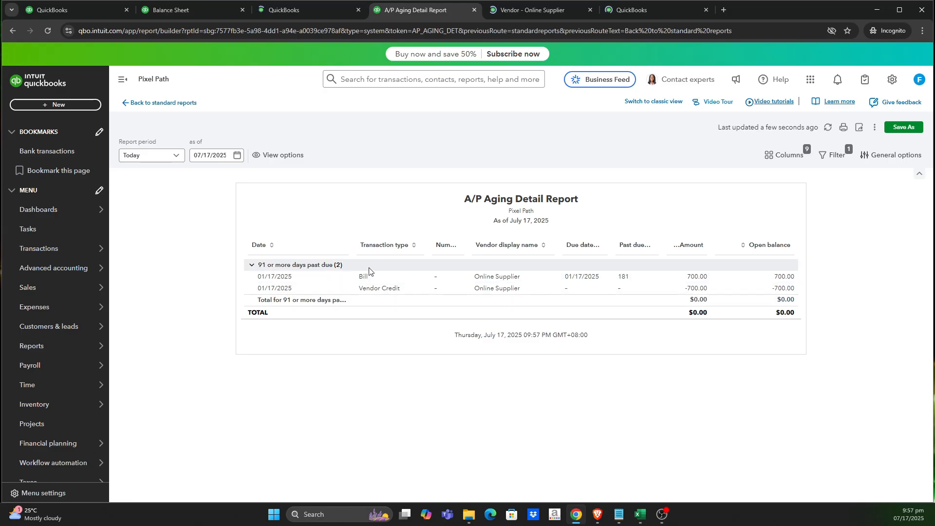
click(536, 11)
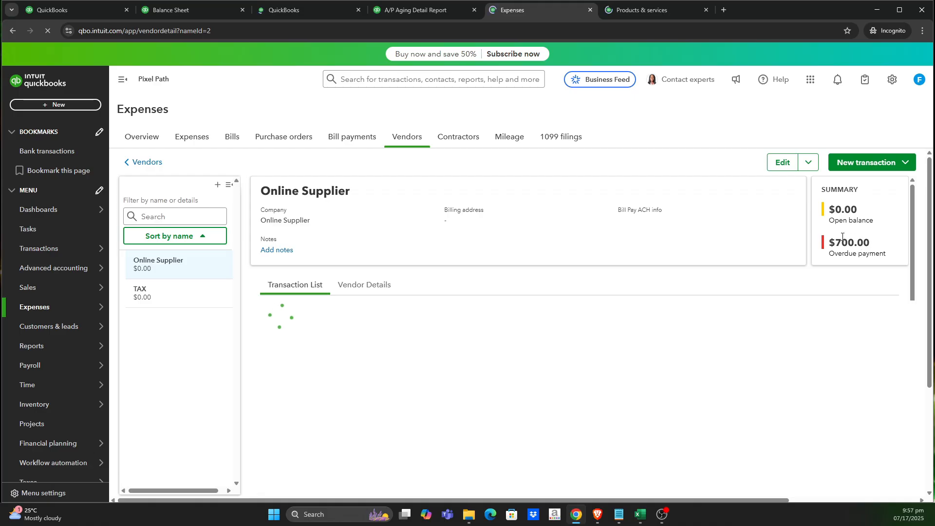
click(429, 10)
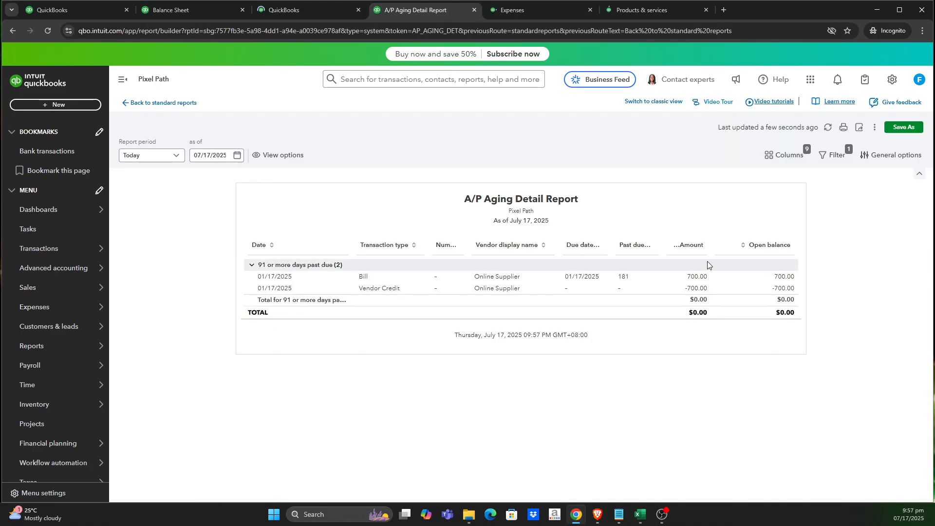
click(65, 12)
click(416, 13)
Start a new expense transaction from the home page.
click(62, 10)
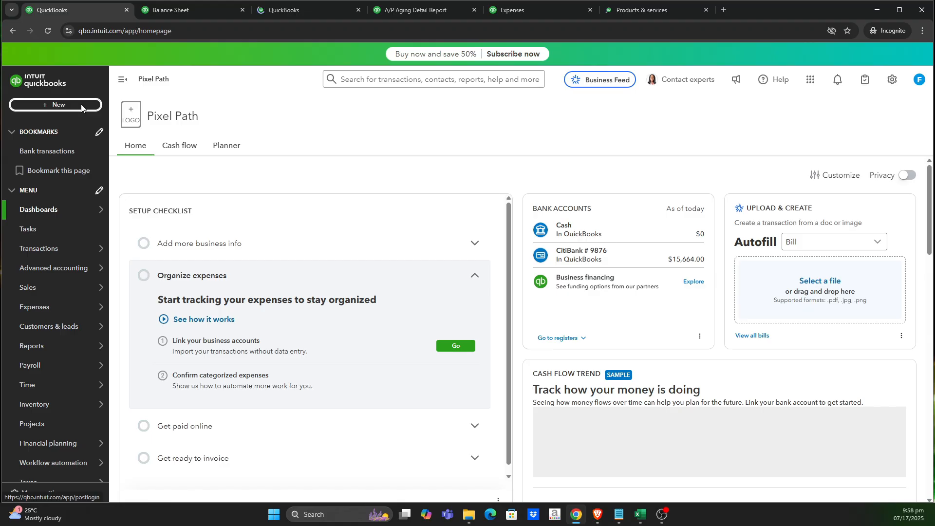
click(81, 104)
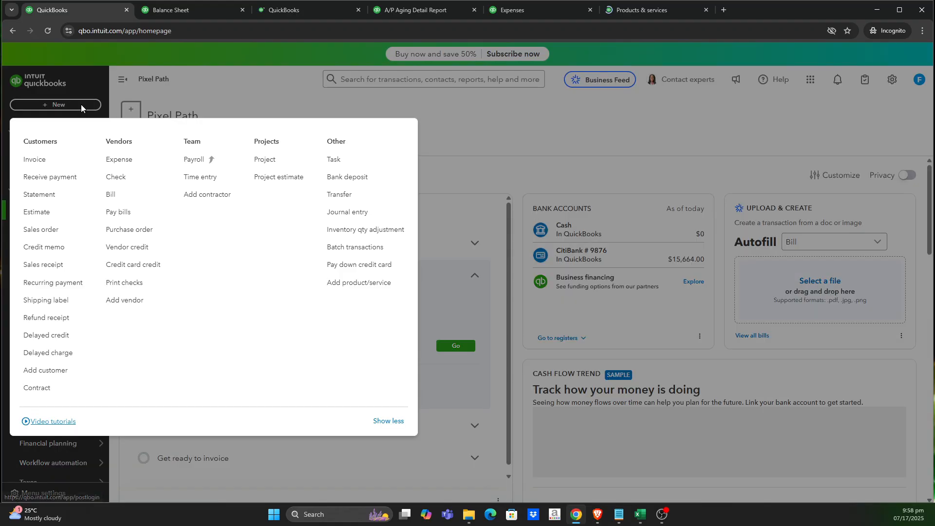
click(148, 165)
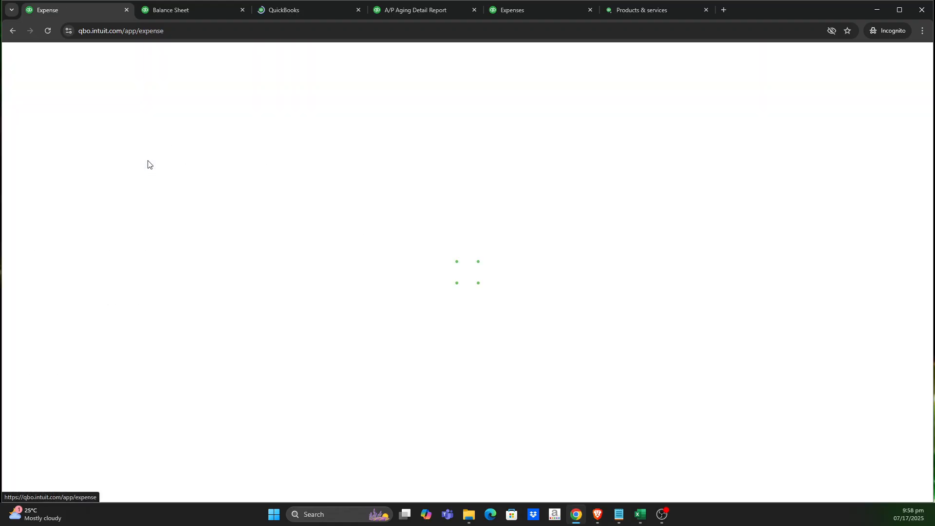
Review the Profit and Loss, the Inventory item's quantity on hand, the Balance Sheet, the A/P aging and Online Supplier's summary.
click(294, 11)
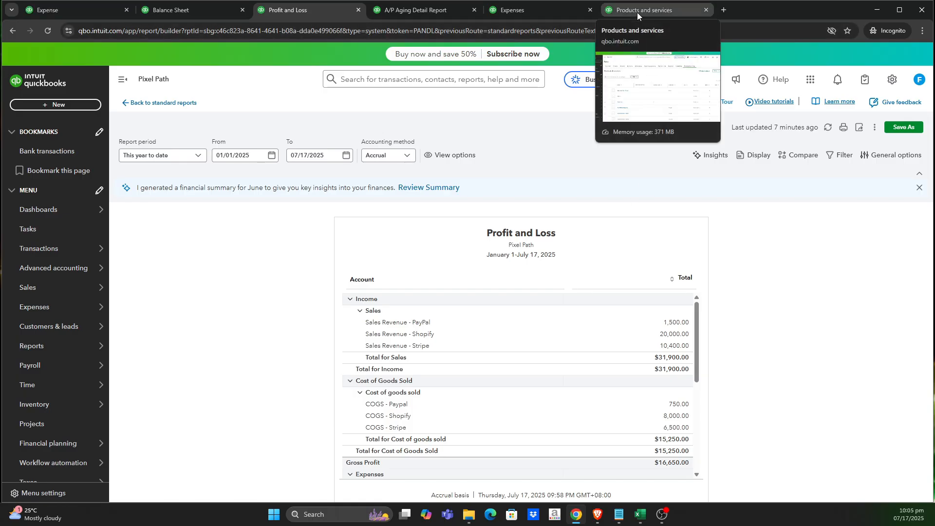
click(637, 13)
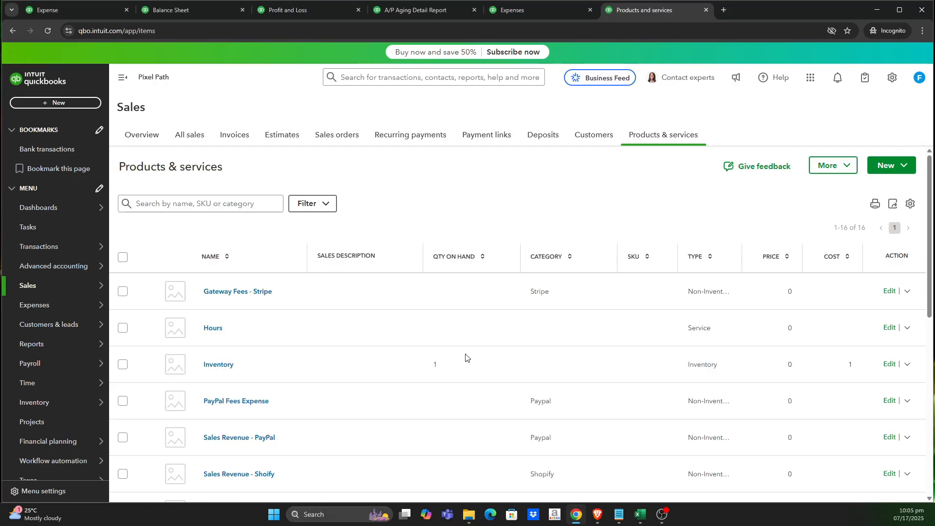
click(200, 15)
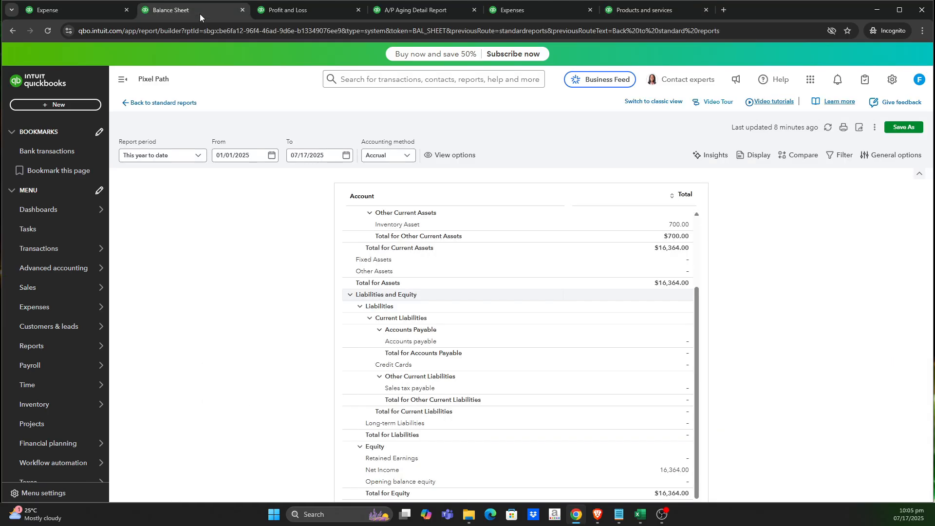
scroll(664, 329, up, 3)
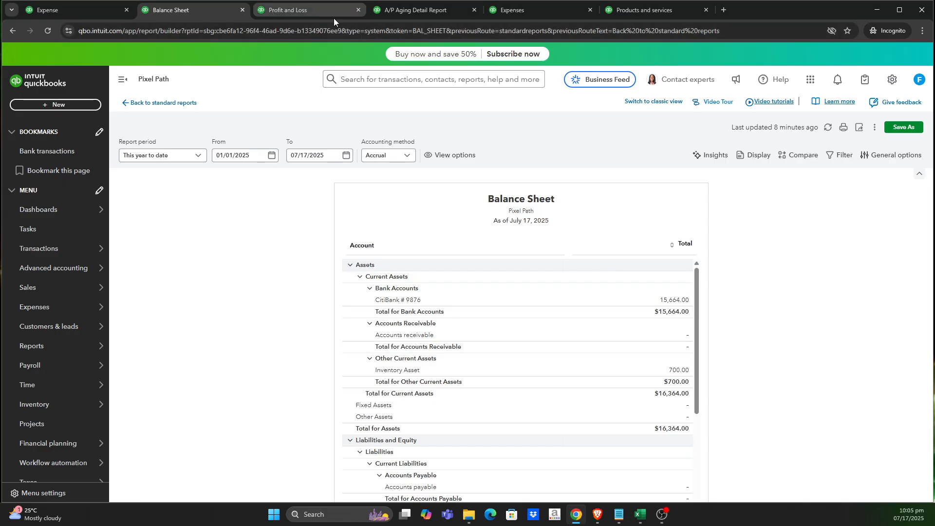
click(393, 15)
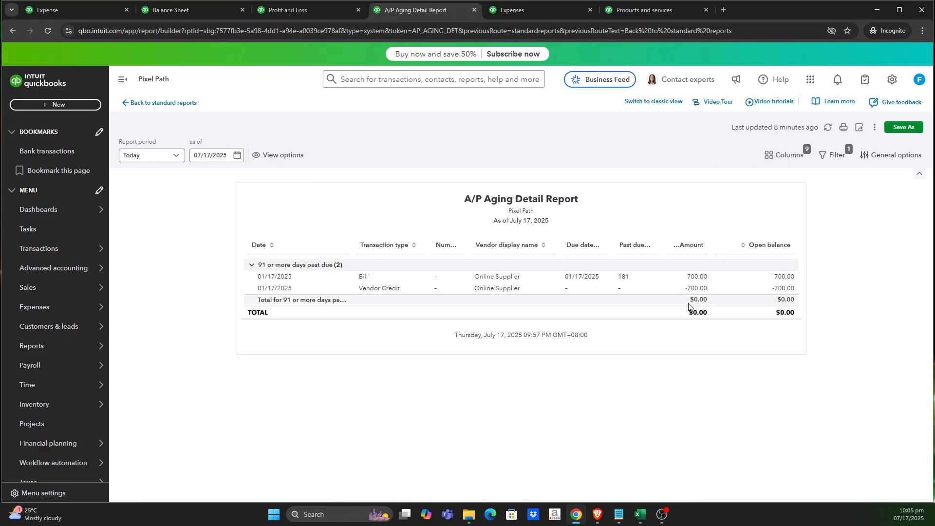
click(545, 8)
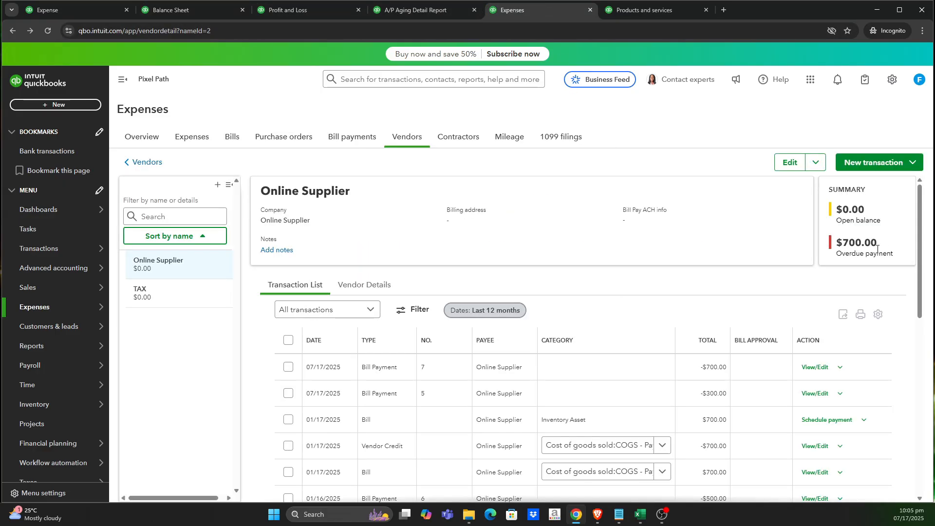
Choose Online Supplier as the new expense's payee and add its open $700.00 bill.
click(89, 10)
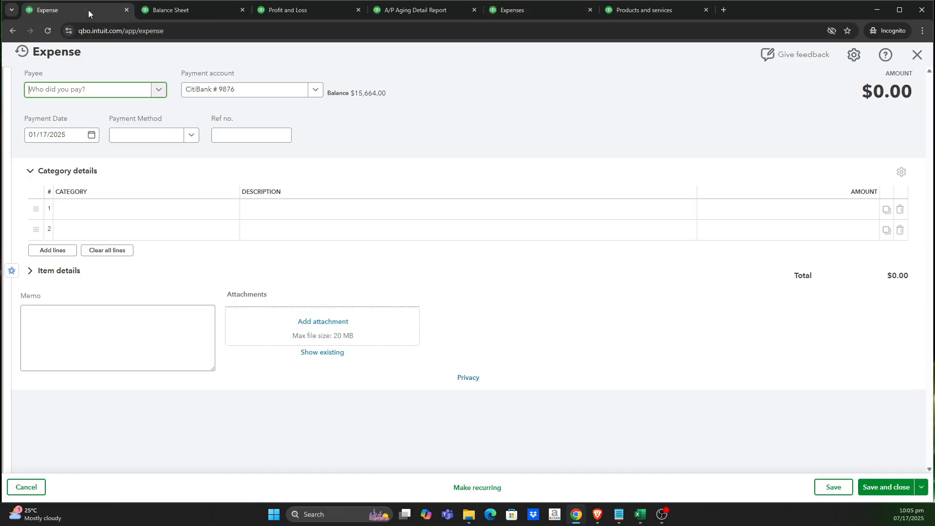
click(163, 92)
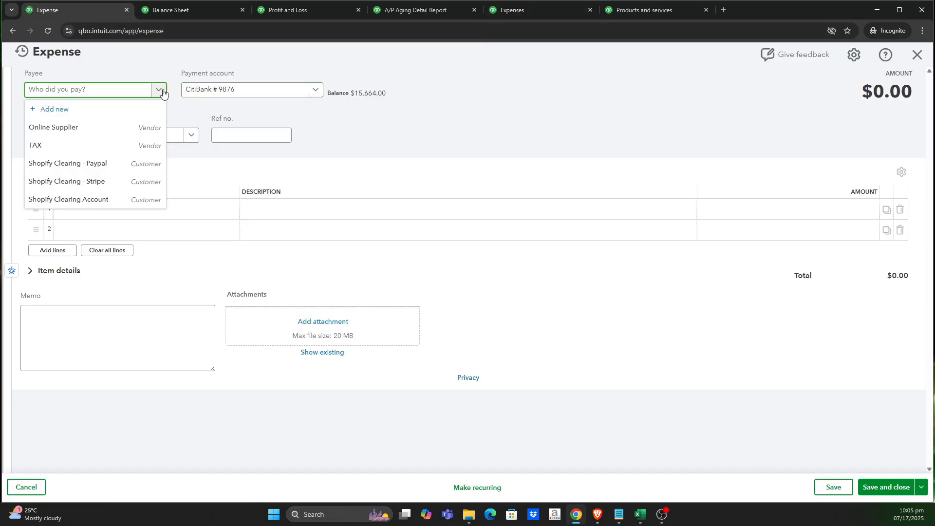
click(119, 126)
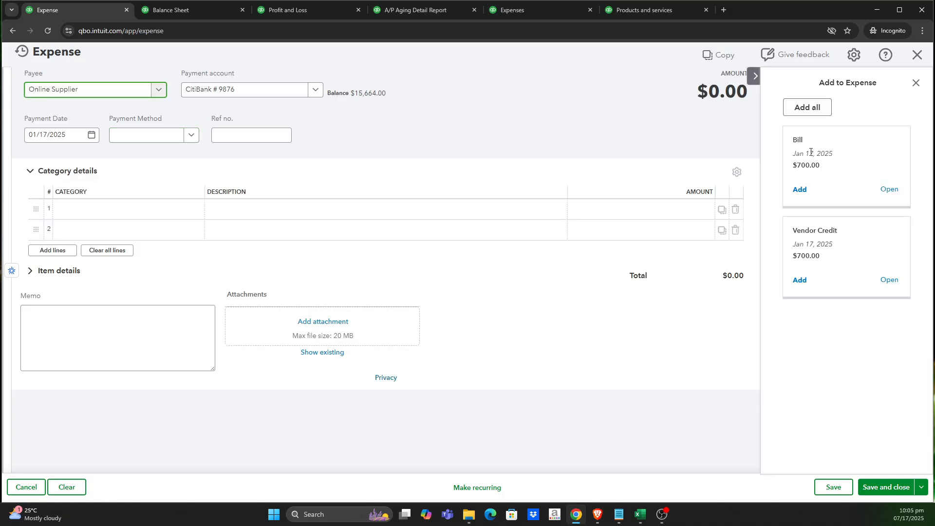
click(801, 189)
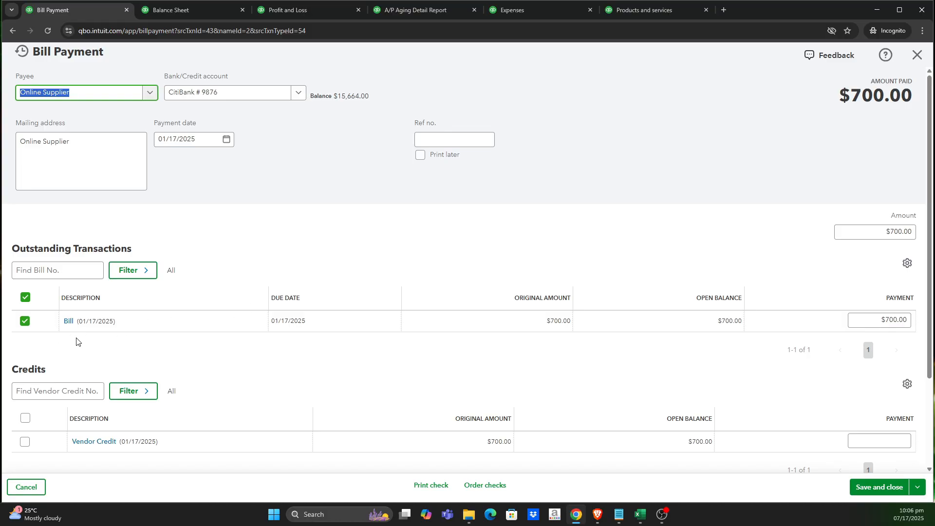
Apply the 01/17/2025 vendor credit of $700.00 to the bill payment, and save and close it.
scroll(266, 260, down, 1)
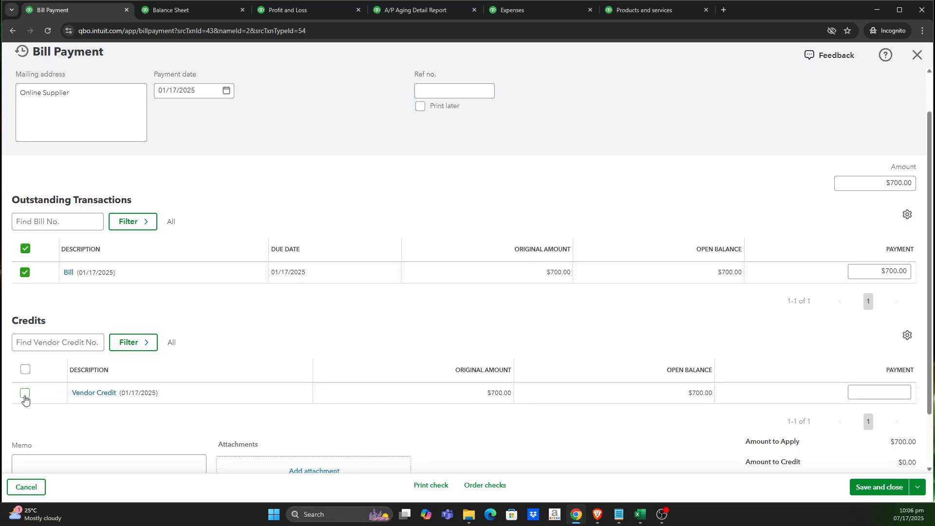
click(906, 183)
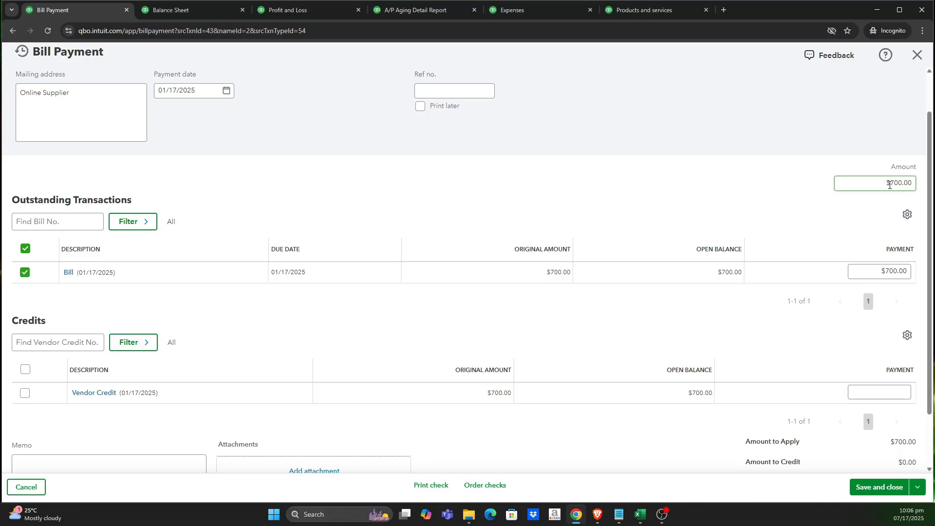
click(25, 393)
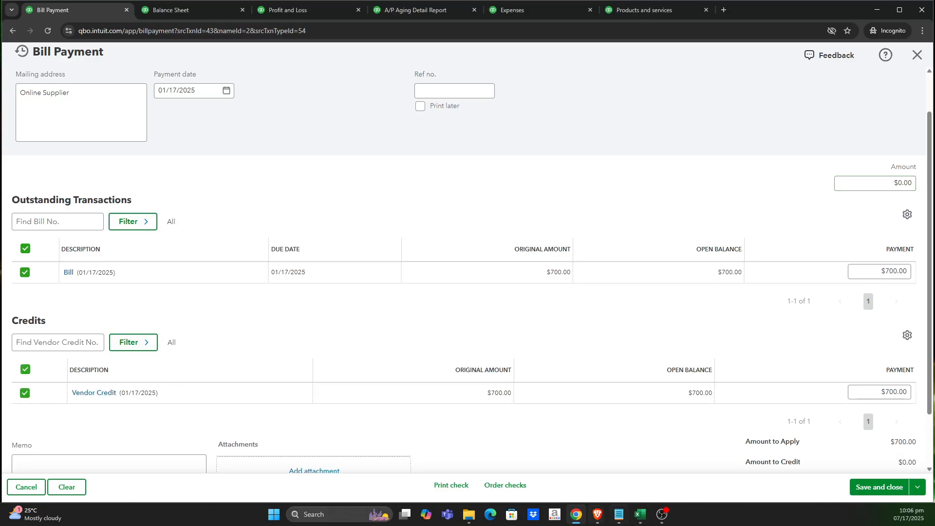
click(870, 493)
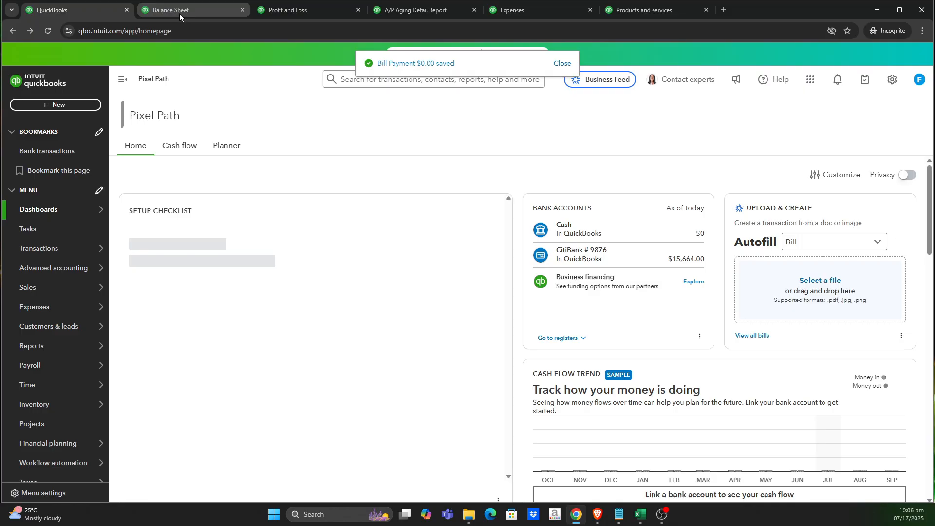
Look through the Balance Sheet, Profit and Loss, A/P Aging Detail Report and Online Supplier's vendor page following the credit application.
click(179, 13)
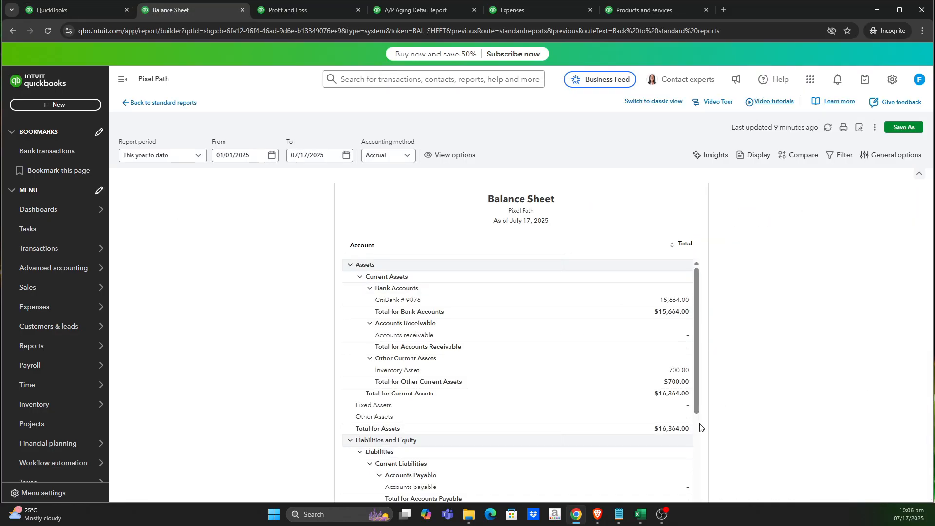
click(296, 13)
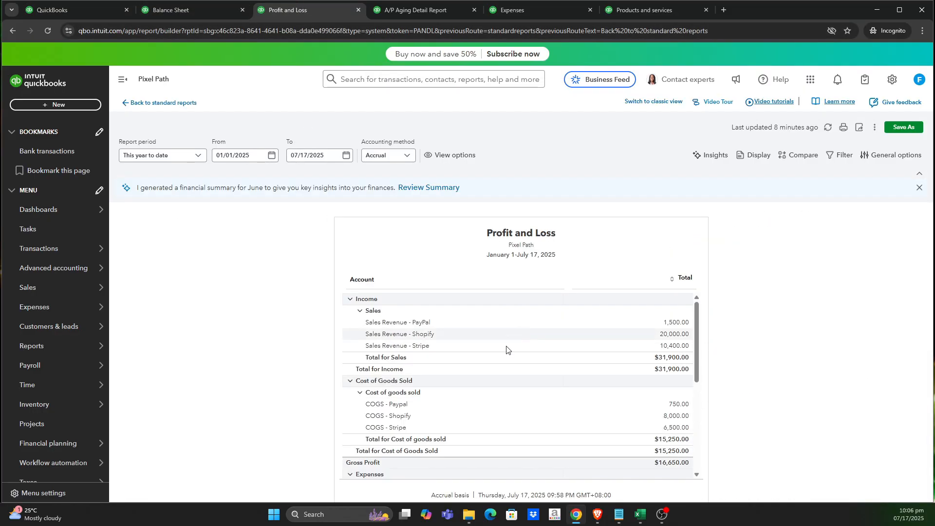
click(427, 10)
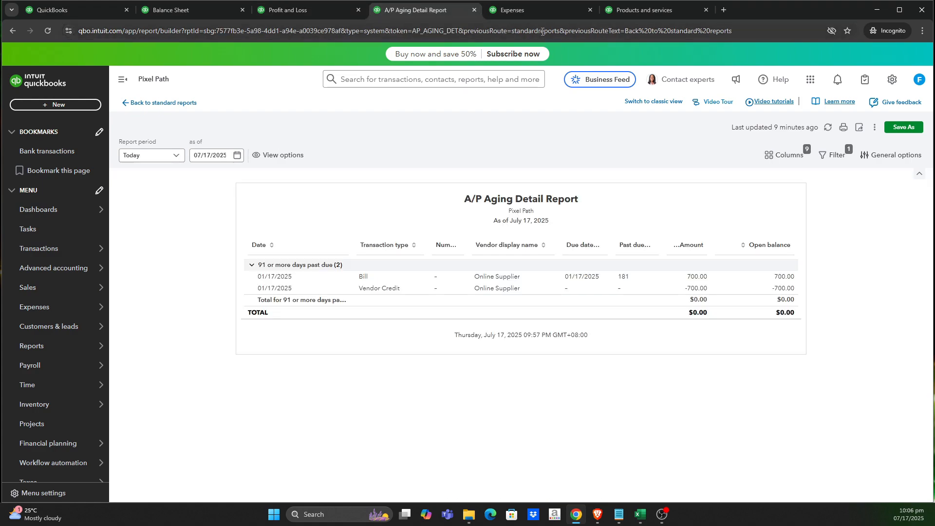
click(542, 12)
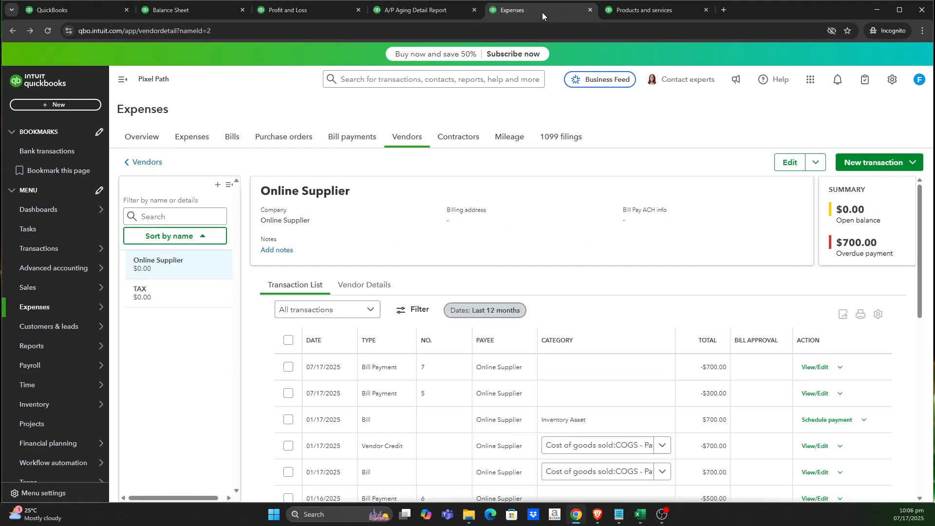
Reload the A/P Aging Detail Report and Online Supplier's vendor page, and check both for open and overdue balances.
click(431, 10)
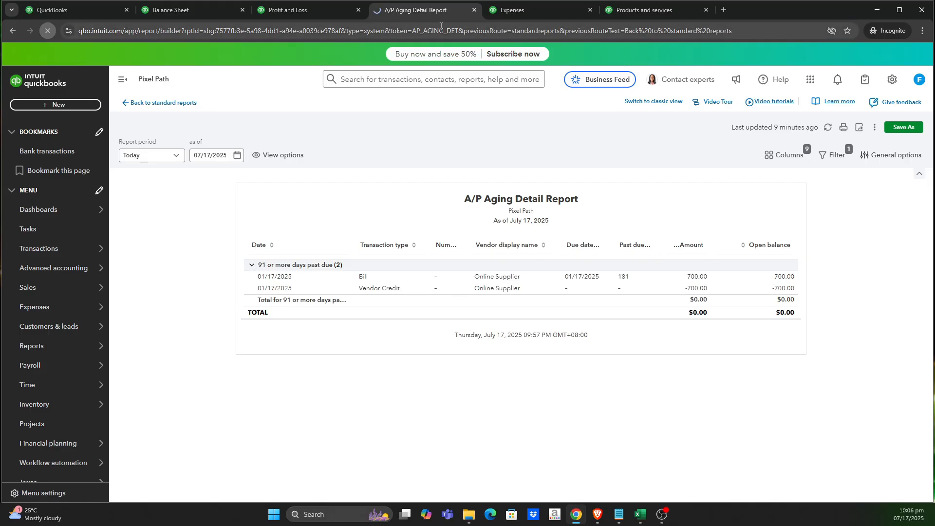
click(526, 10)
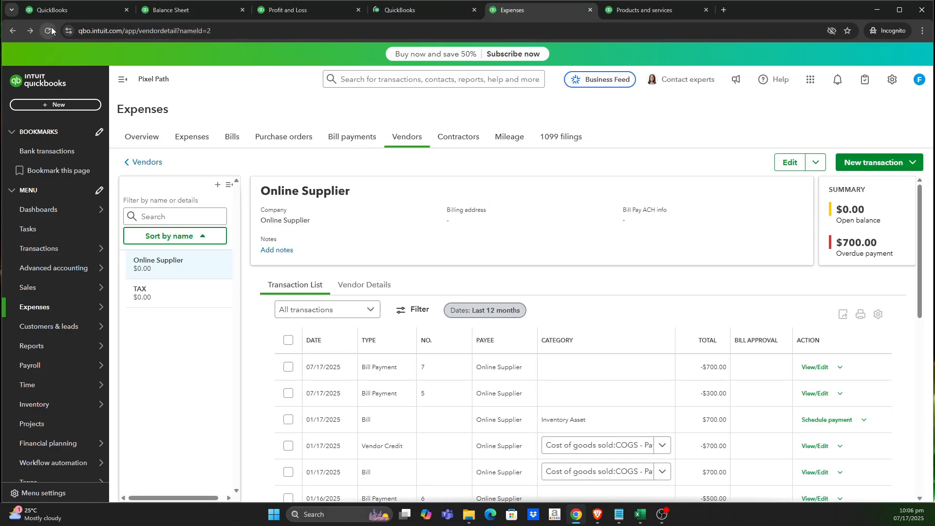
click(52, 31)
click(431, 12)
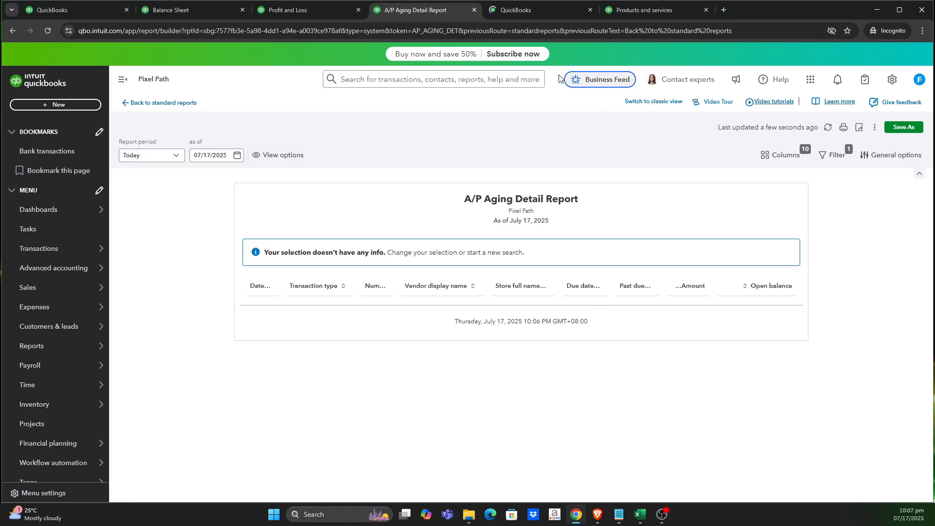
click(528, 14)
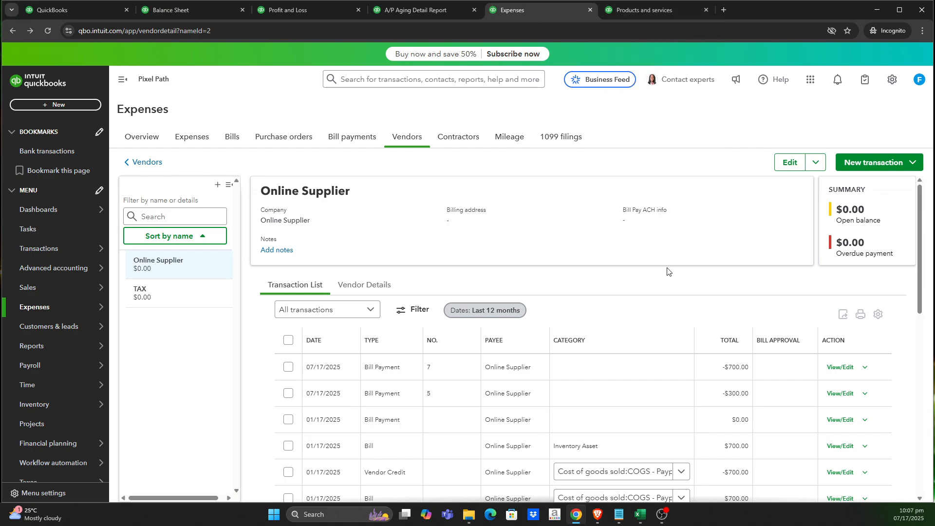
click(427, 10)
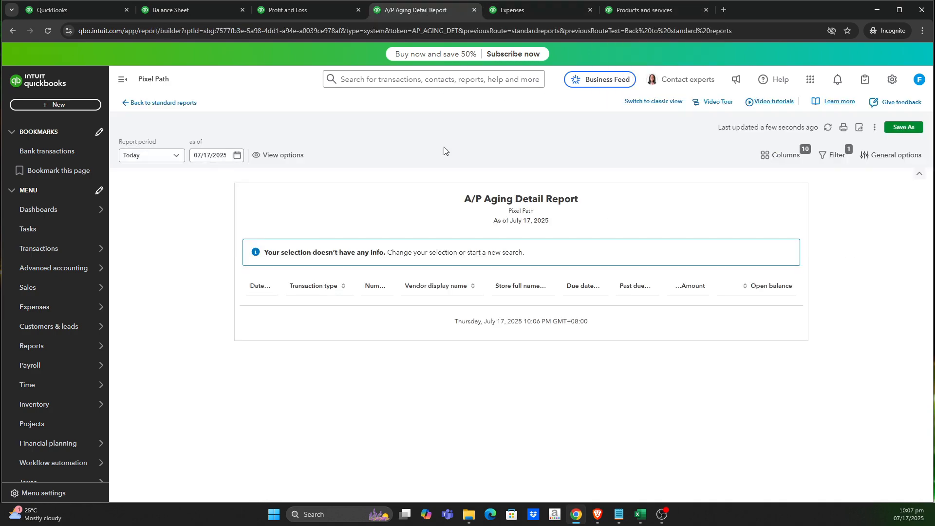
Review the Profit and Loss and the Balance Sheet's Inventory Asset and Accounts Payable lines.
click(313, 12)
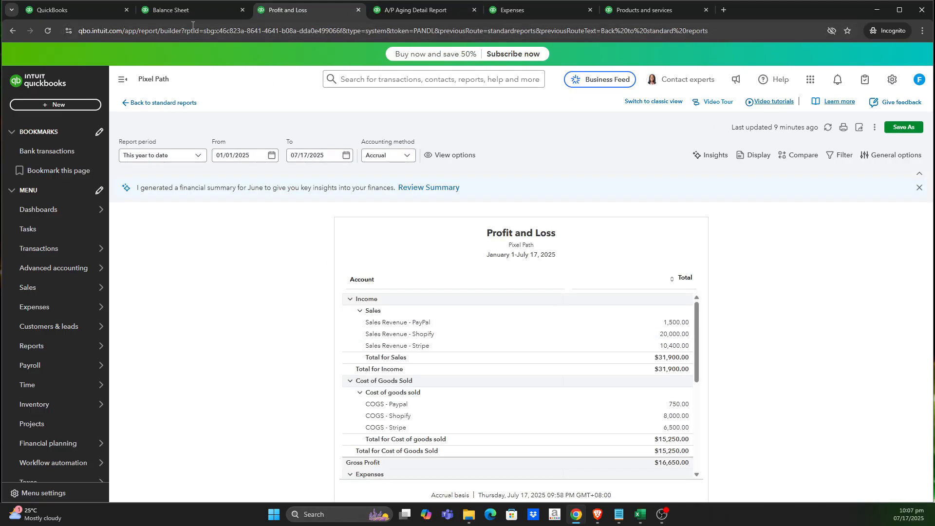
click(188, 13)
scroll(577, 349, down, 3)
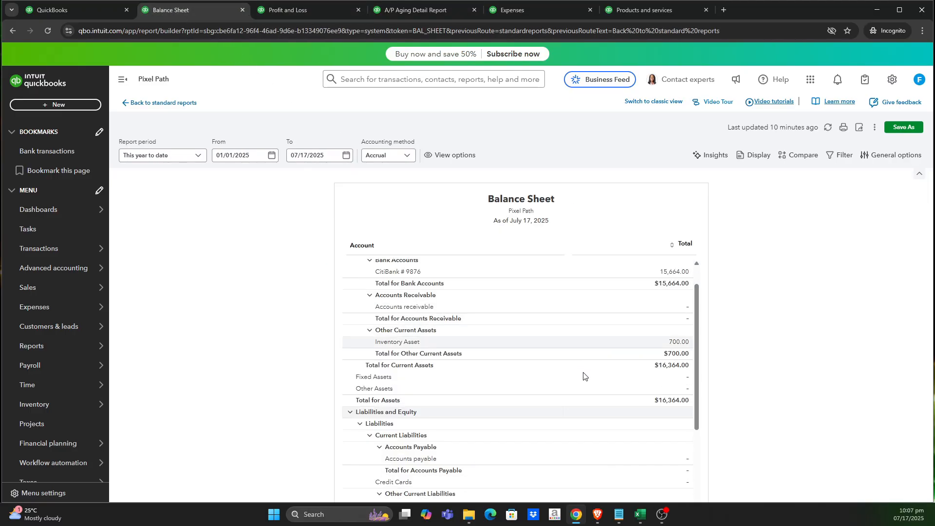
scroll(583, 376, up, 3)
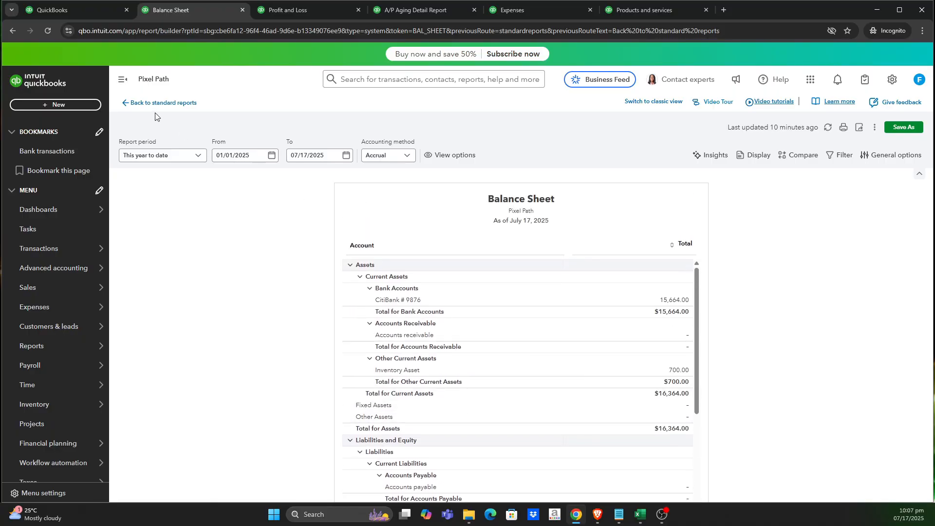